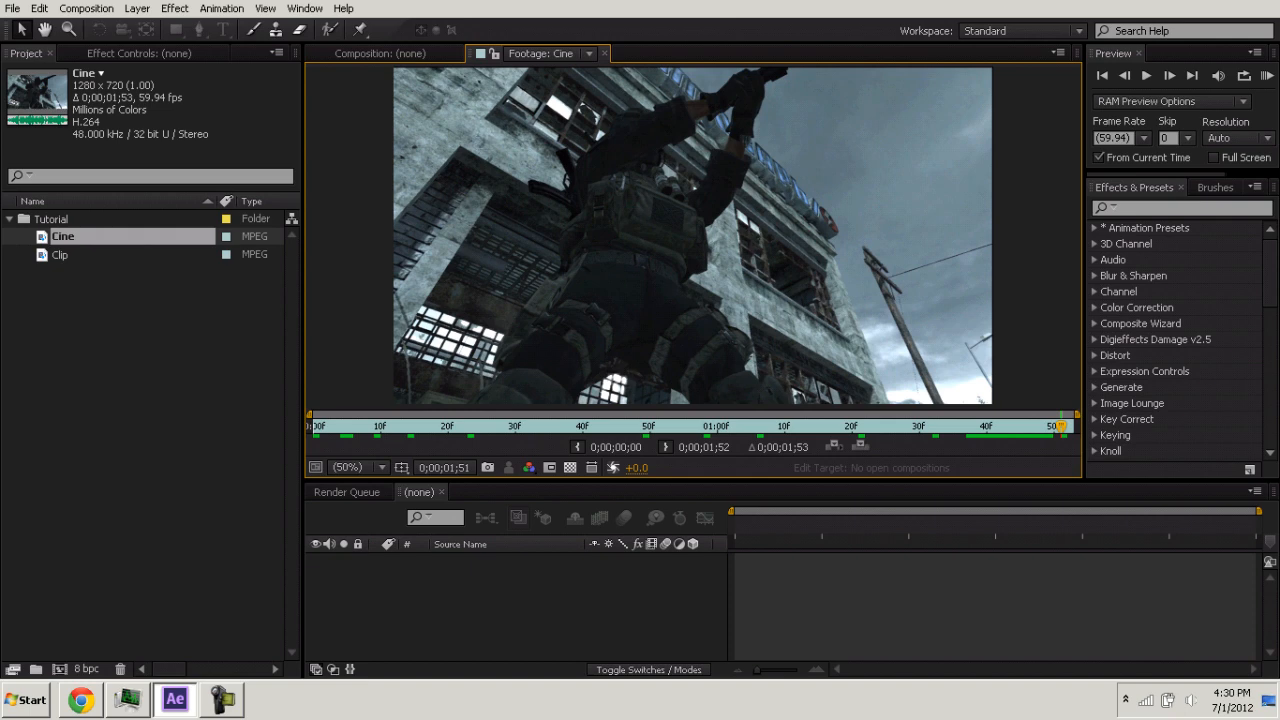
Preview the Clip footage by scrubbing to its end and back to an early frame, and close the footage viewer.
{"action": "double_click", "coordinate": [61, 254]}
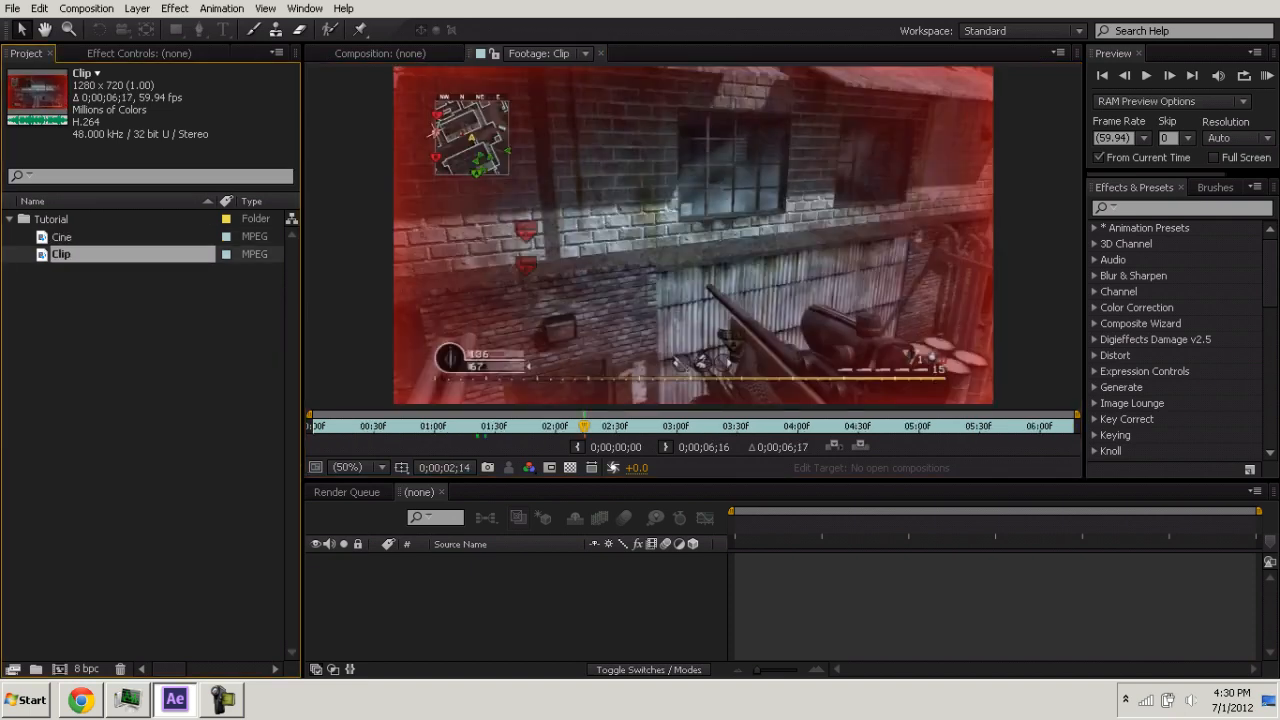
{"action": "left_click_drag", "start_coordinate": [584, 427], "coordinate": [1073, 427]}
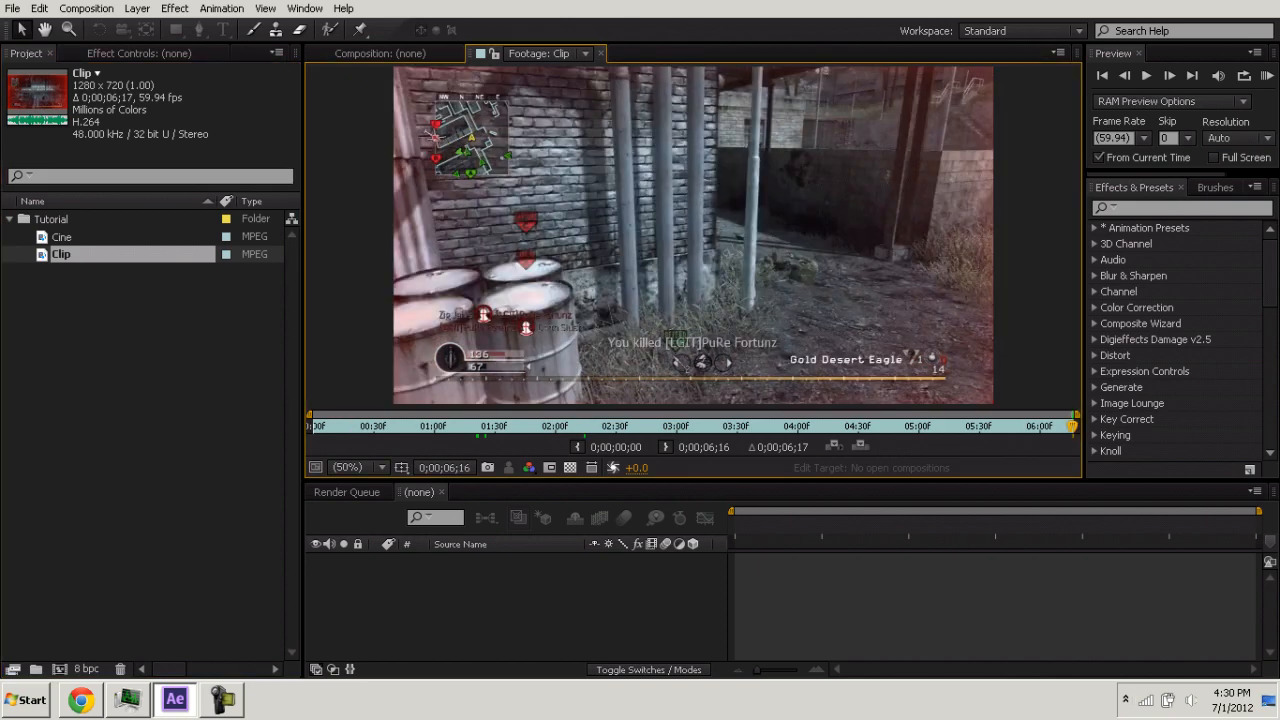
{"action": "left_click", "coordinate": [412, 427]}
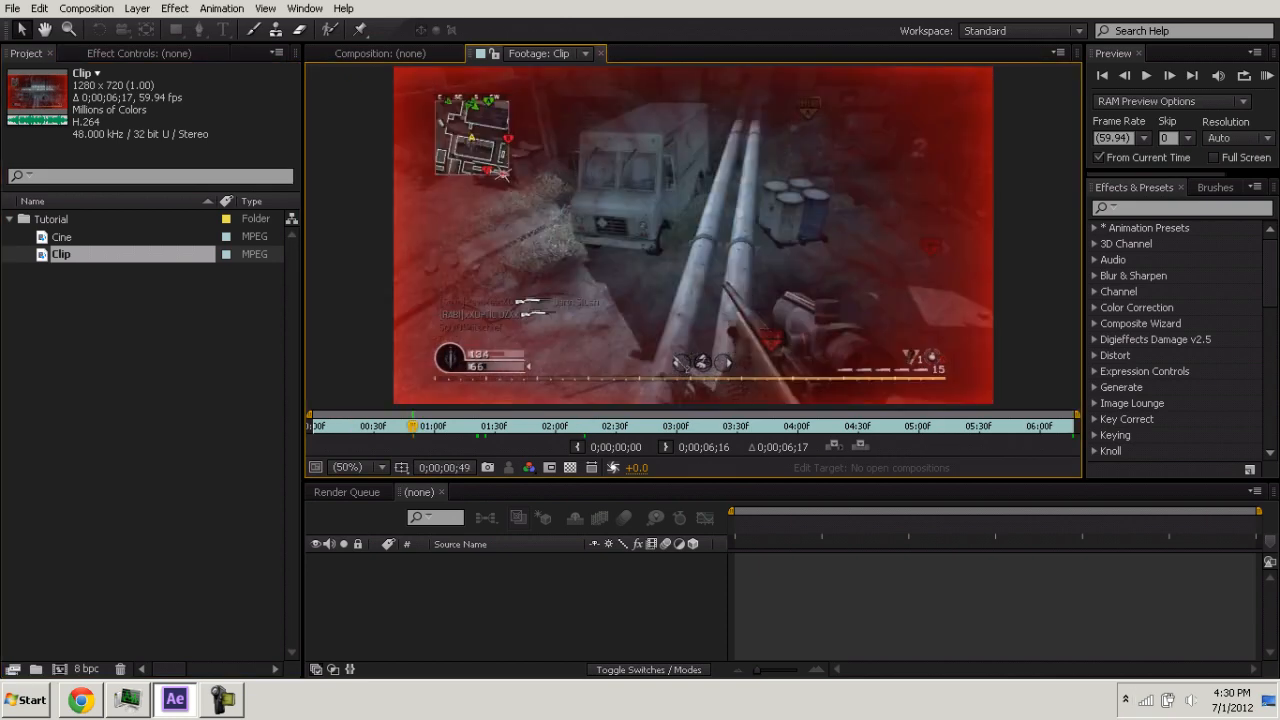
{"action": "left_click", "coordinate": [601, 53]}
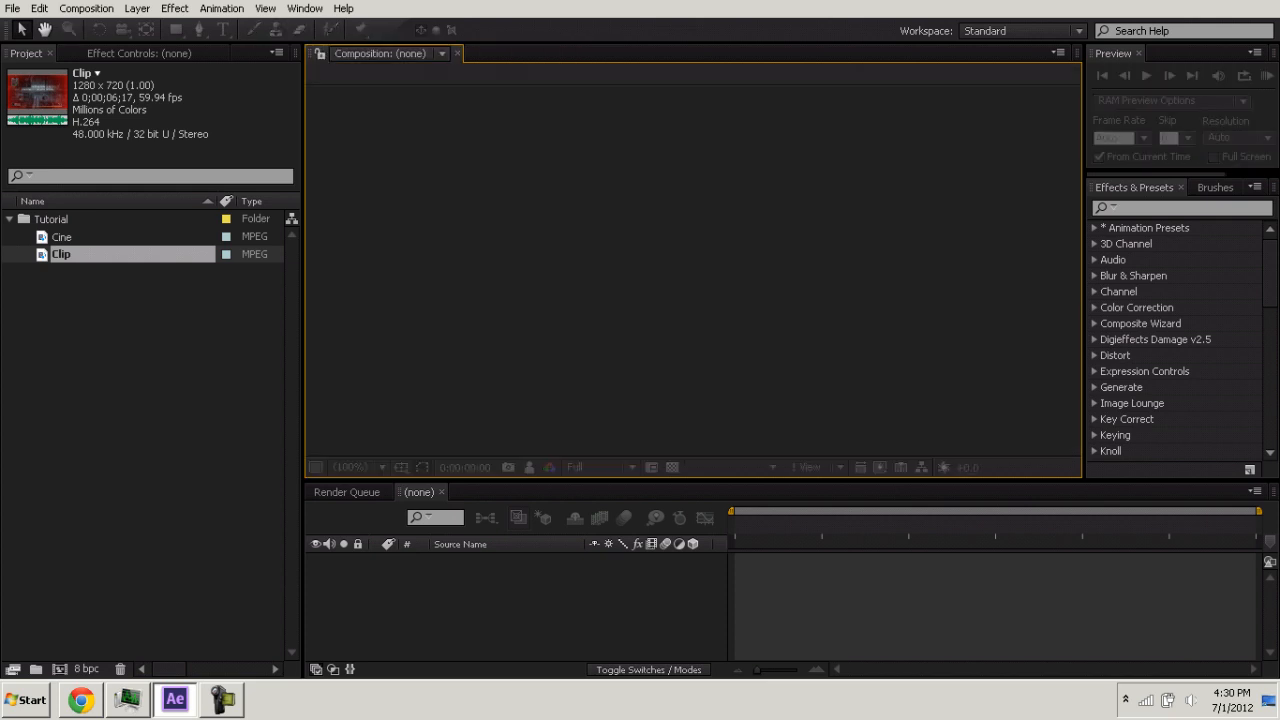
Create a separate new composition from each of the Cine and Clip footage items.
{"action": "left_click", "coordinate": [152, 382]}
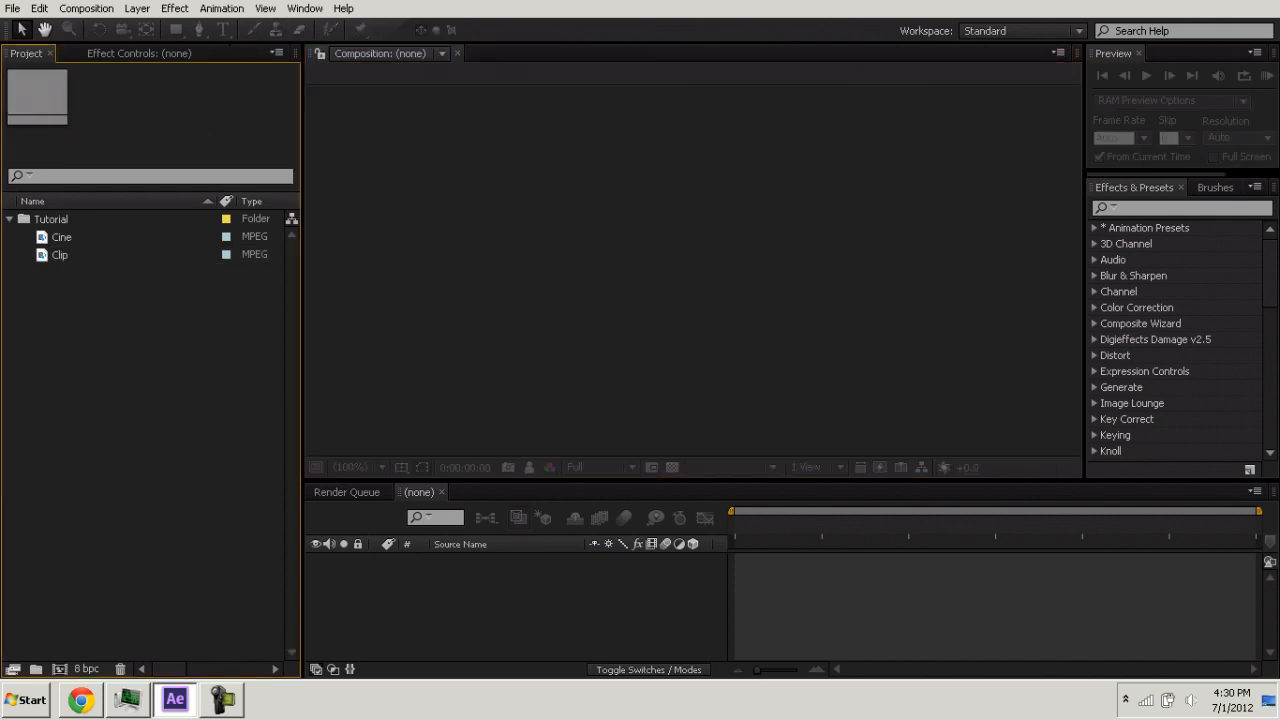
{"action": "left_click_drag", "start_coordinate": [61, 237], "coordinate": [60, 669]}
{"action": "left_click_drag", "start_coordinate": [60, 273], "coordinate": [59, 669]}
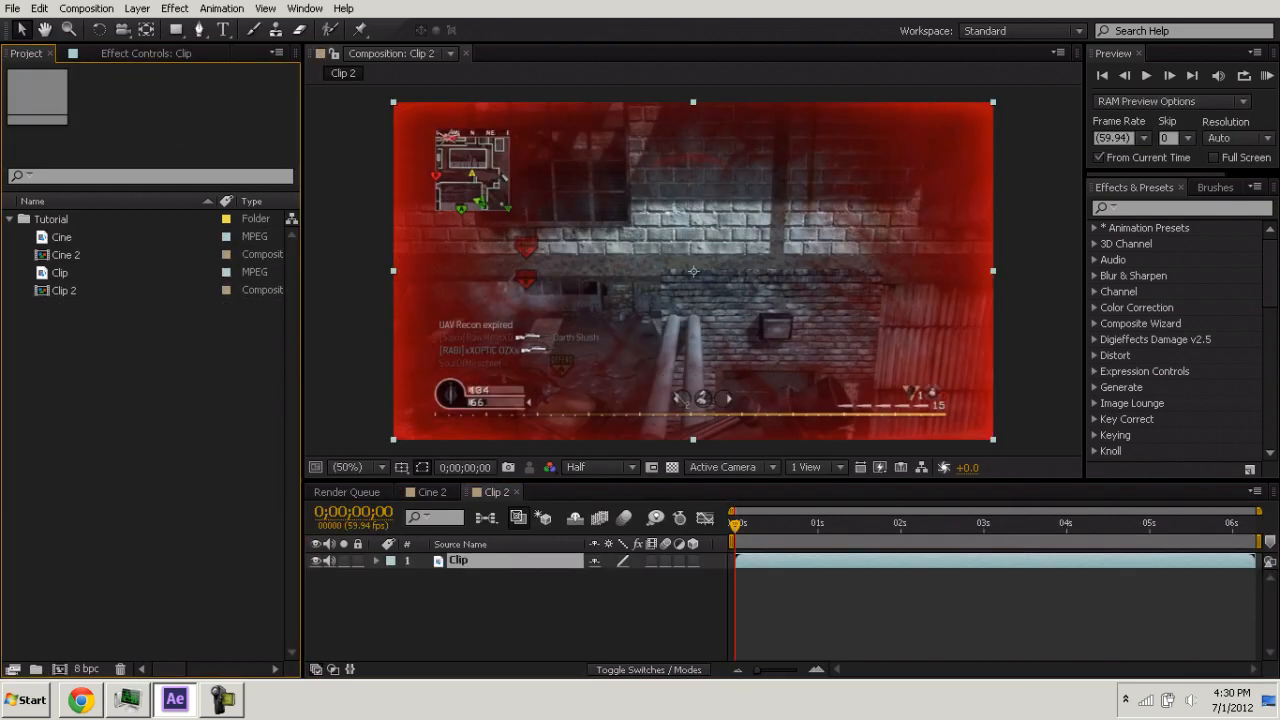
In the Clip 2 composition, start the work area at 0;00;01;15 and trim the composition to the work area.
{"action": "left_click", "coordinate": [752, 525]}
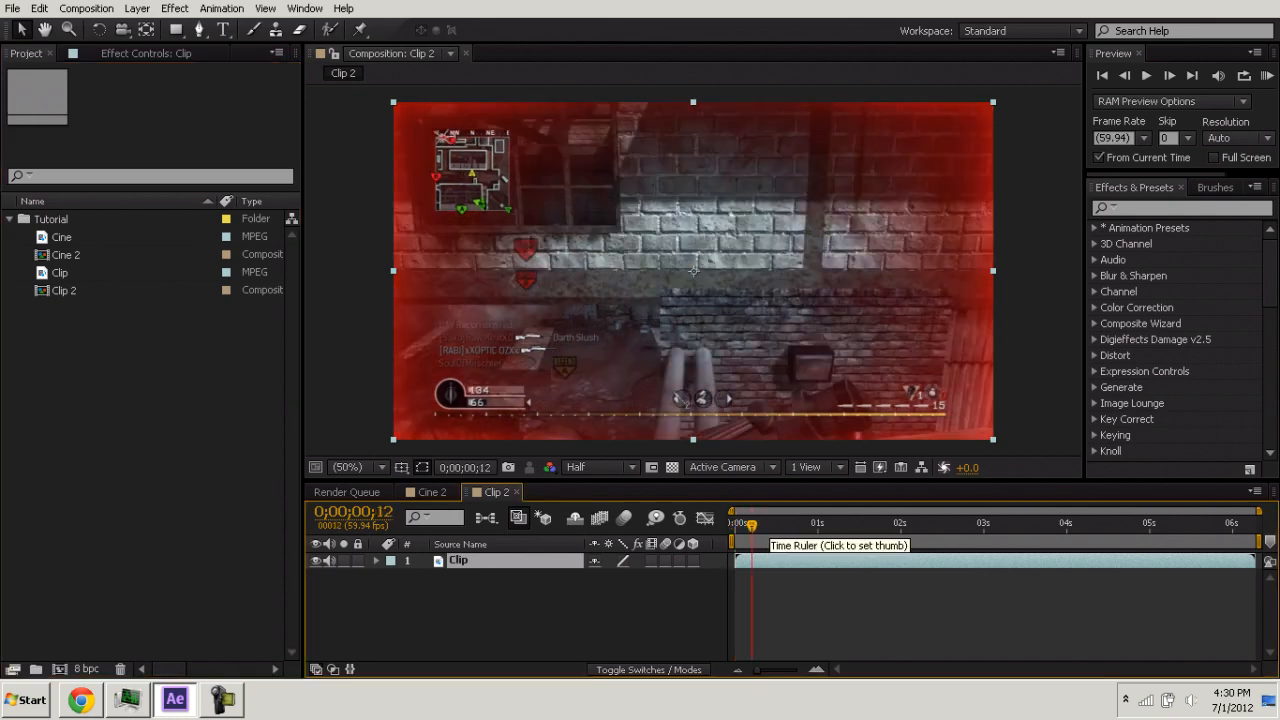
{"action": "left_click_drag", "start_coordinate": [752, 525], "coordinate": [816, 525]}
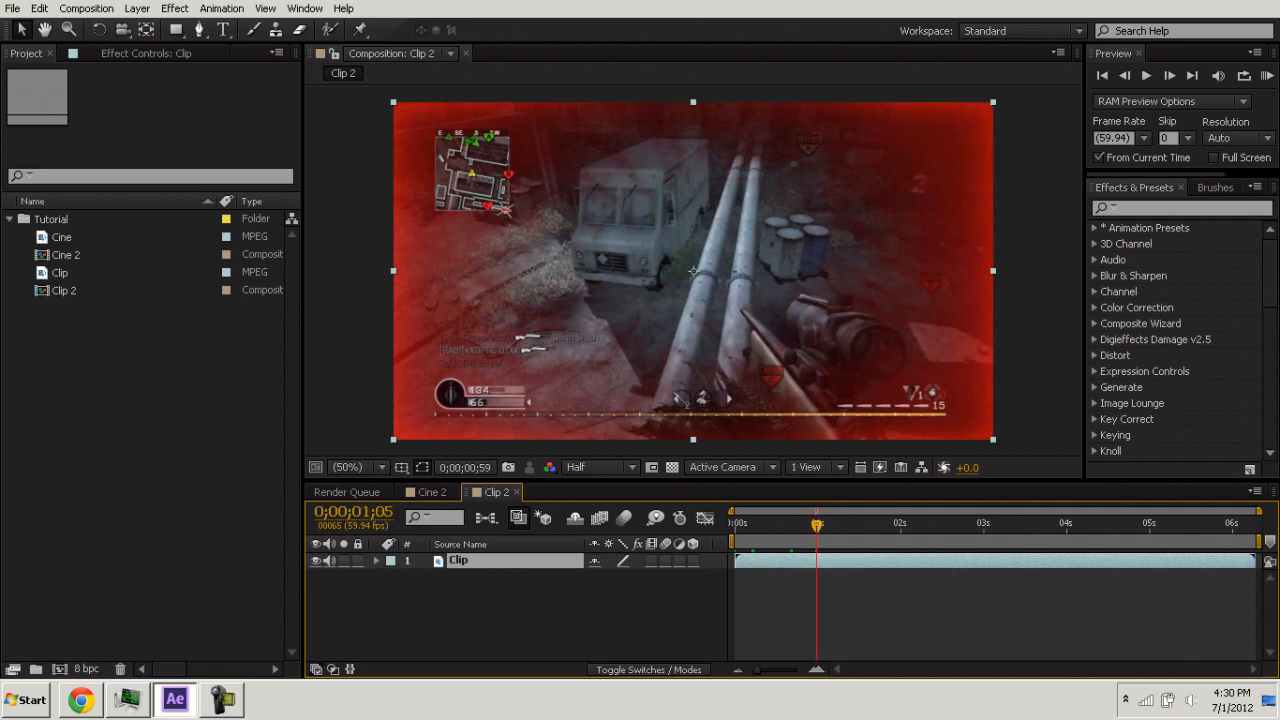
{"action": "left_click_drag", "start_coordinate": [817, 525], "coordinate": [839, 525]}
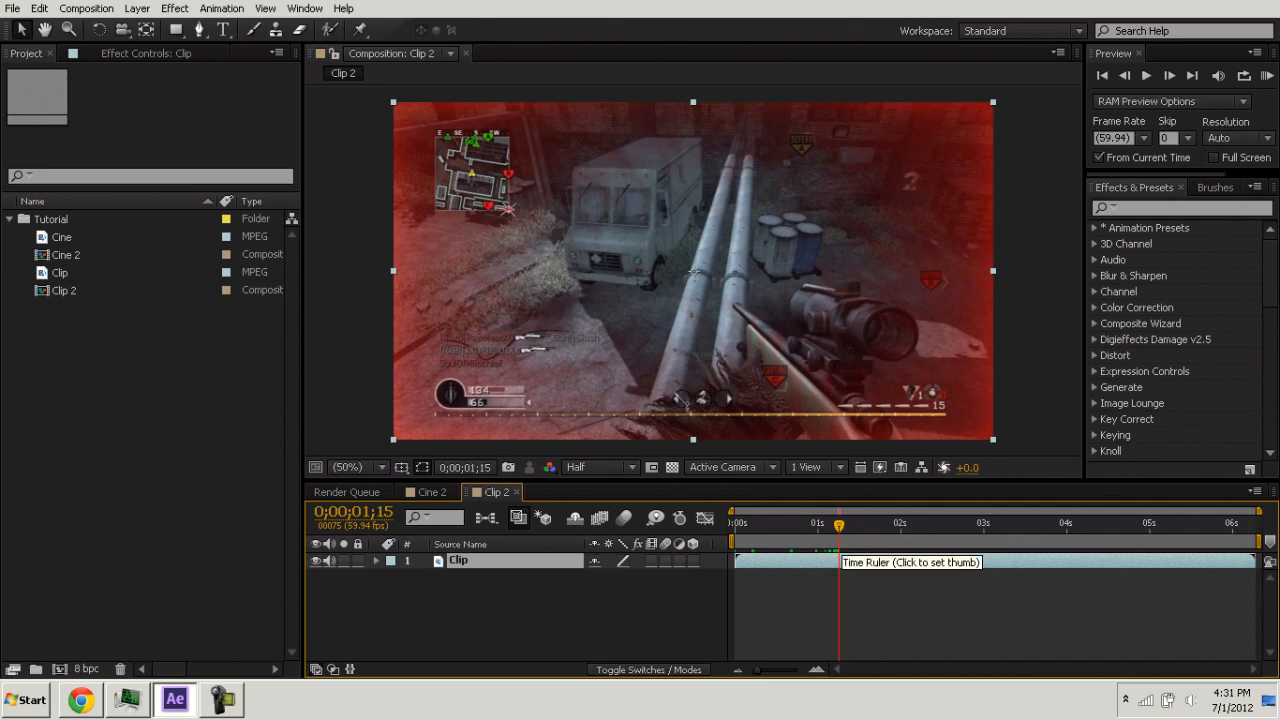
{"action": "key", "text": "b"}
{"action": "right_click", "coordinate": [858, 545]}
{"action": "left_click", "coordinate": [931, 580]}
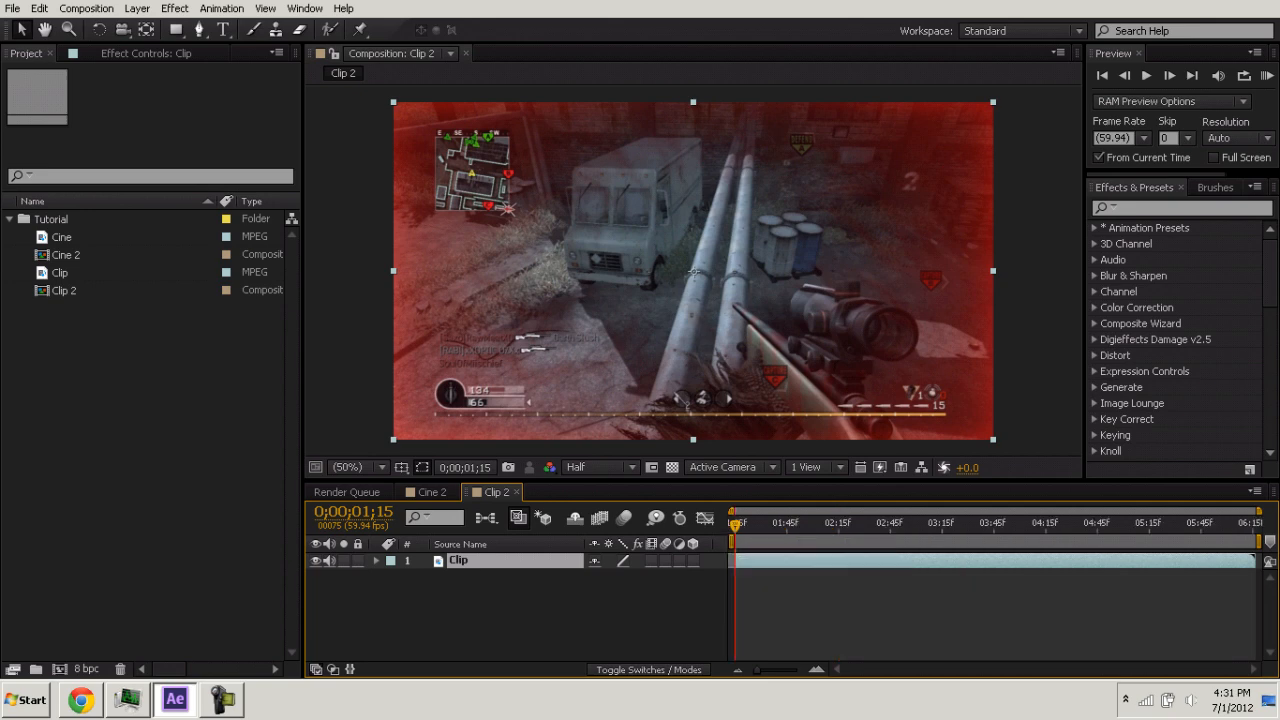
Apply a Freeze Frame to the Clip layer at 0;00;01;15.
{"action": "right_click", "coordinate": [815, 561]}
{"action": "mouse_move", "coordinate": [868, 227]}
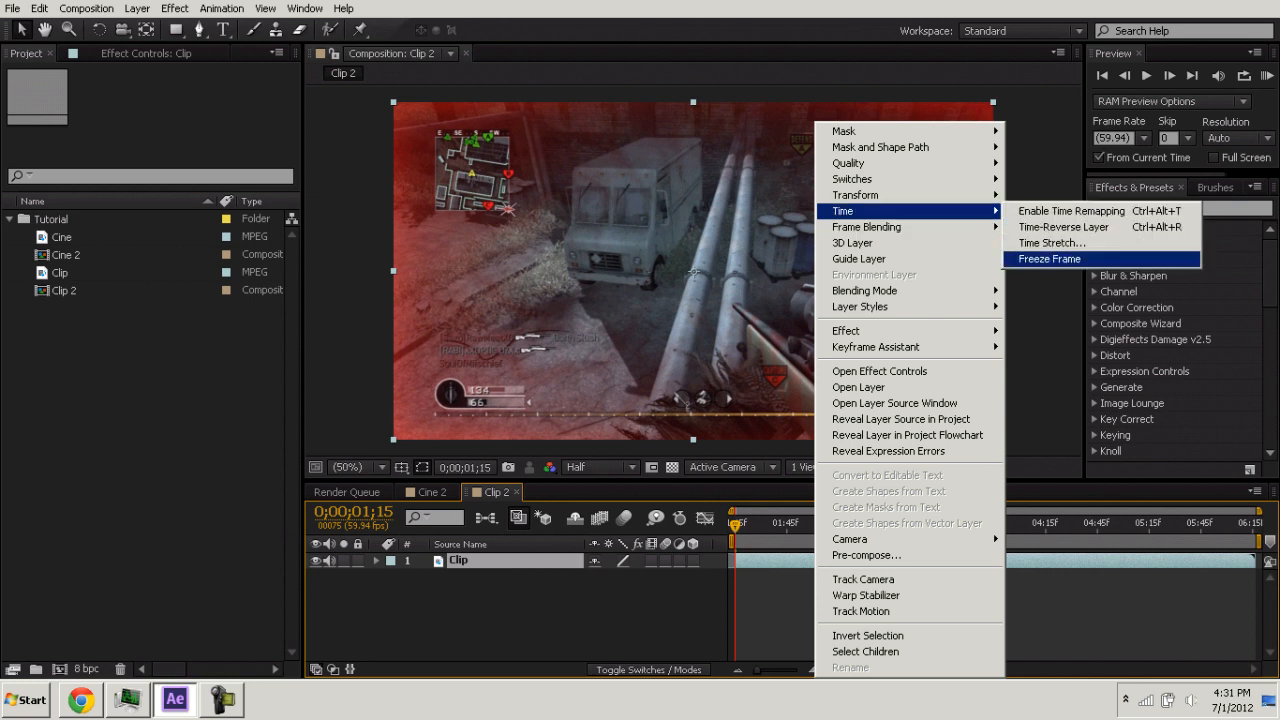
{"action": "left_click", "coordinate": [1042, 259]}
{"action": "mouse_move", "coordinate": [735, 525]}
{"action": "left_mouse_down"}
{"action": "mouse_move", "coordinate": [1256, 525]}
{"action": "mouse_move", "coordinate": [735, 525]}
{"action": "left_mouse_up"}
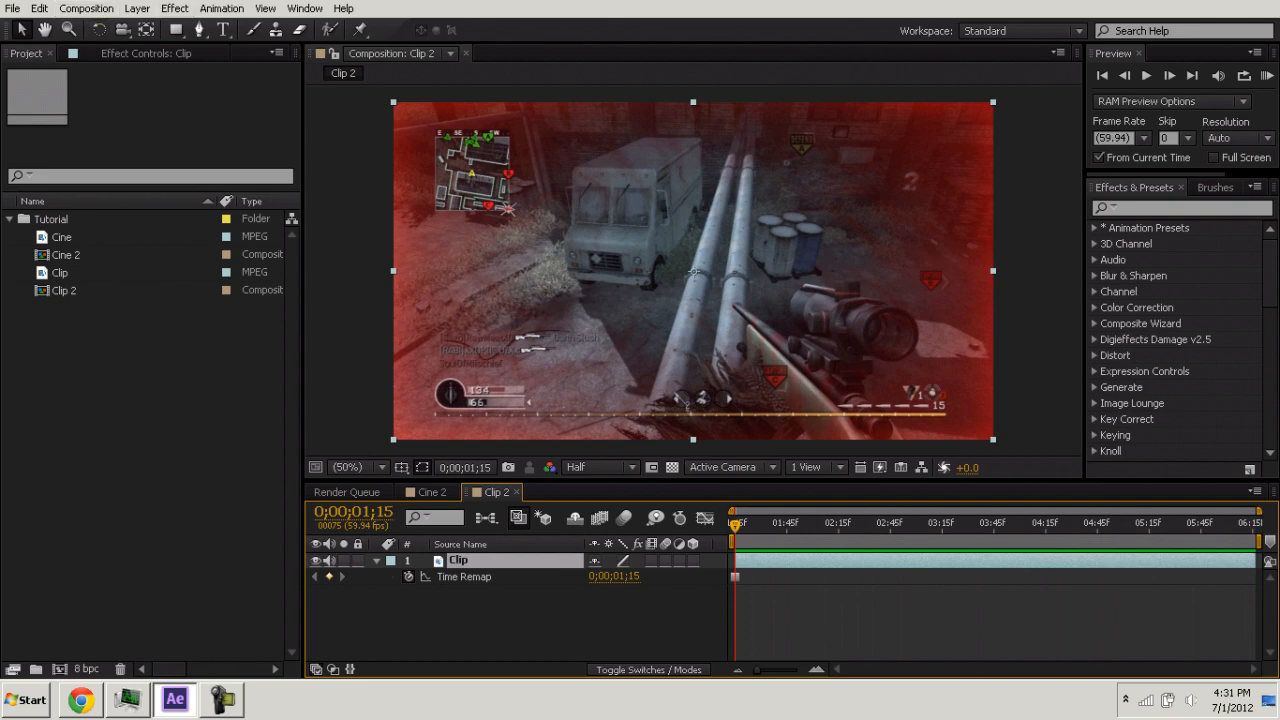
In the Cine 2 composition, trim the Cine layer's start at 0;00;01;37 and move the remaining piece to the composition's beginning.
{"action": "double_click", "coordinate": [66, 254]}
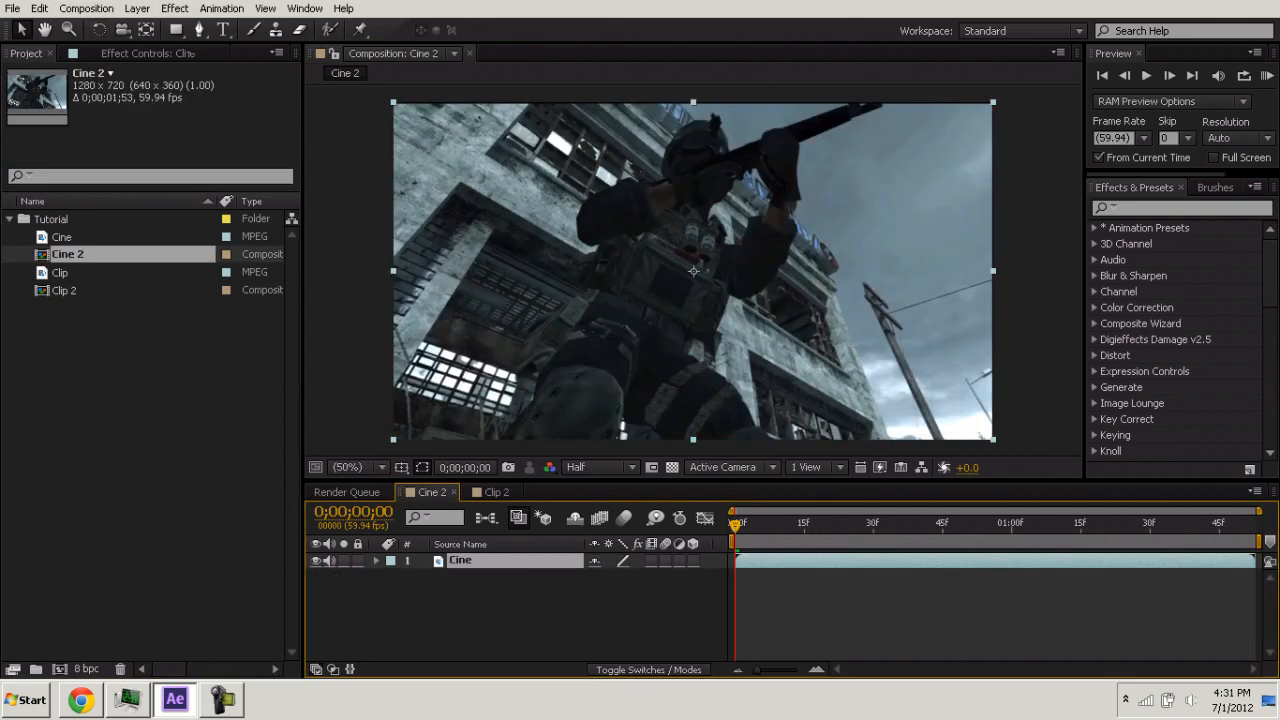
{"action": "key", "text": "space"}
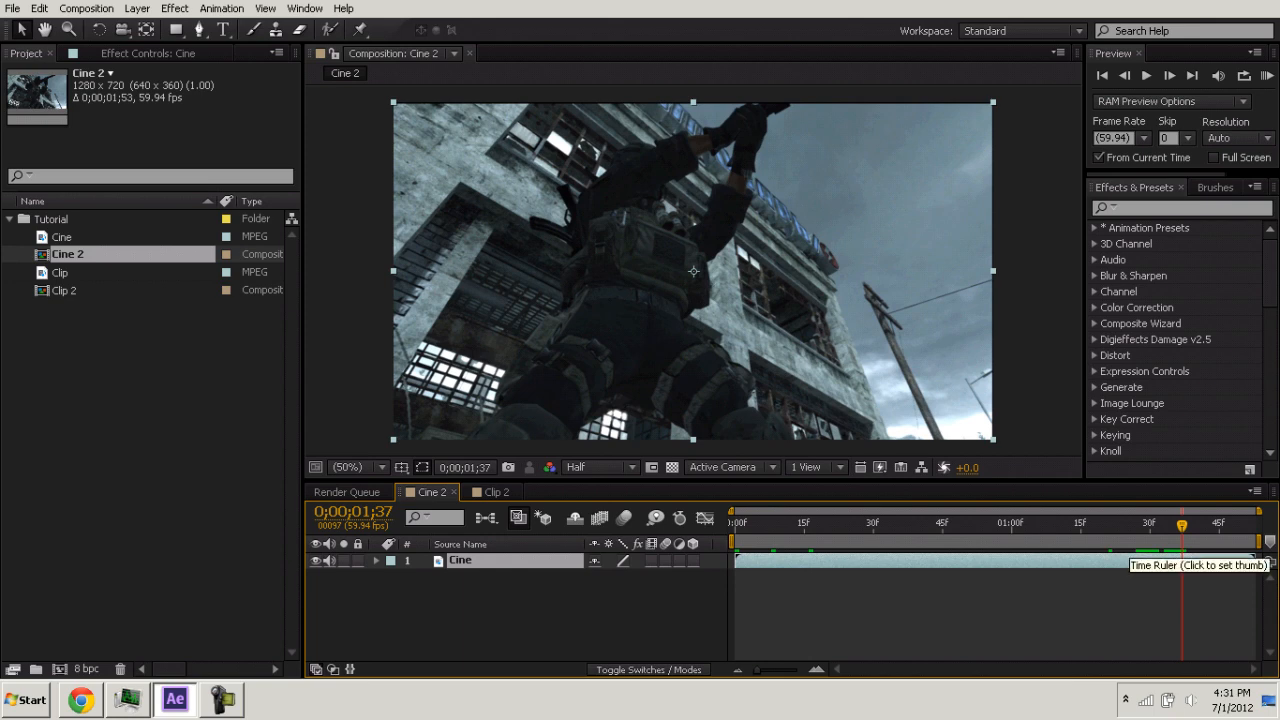
{"action": "key", "text": "alt+["}
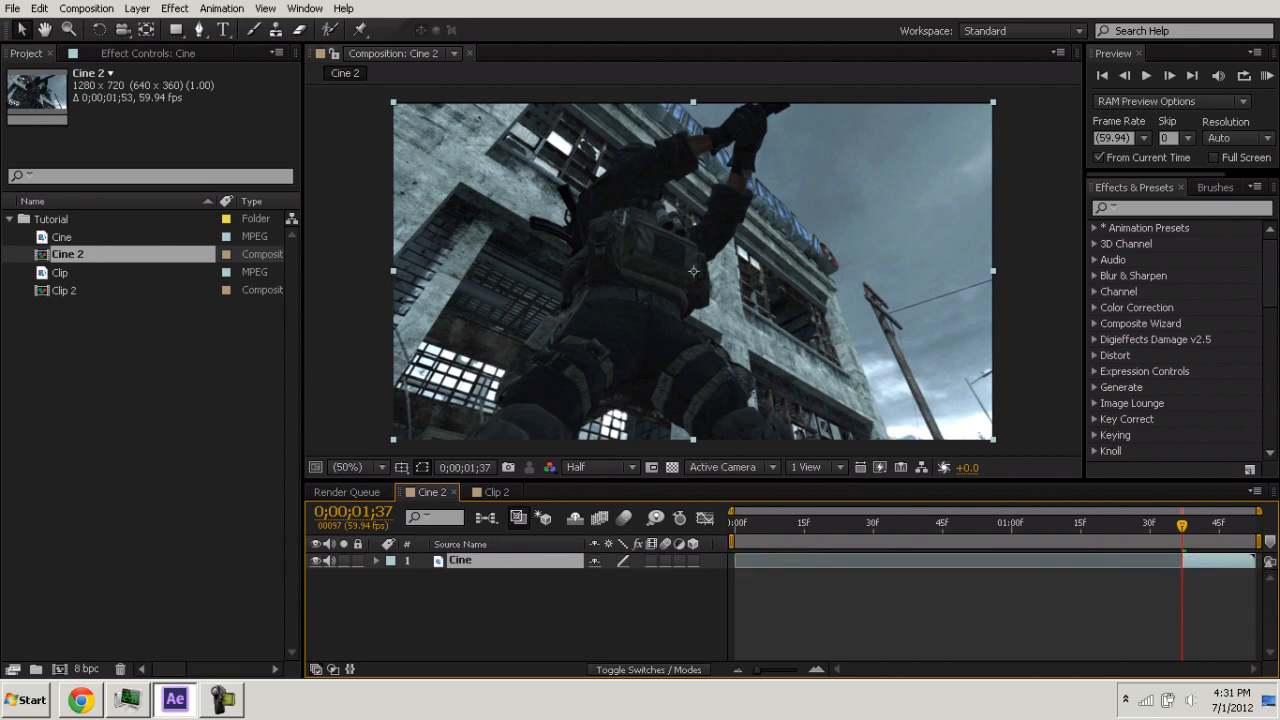
{"action": "left_click_drag", "start_coordinate": [1200, 560], "coordinate": [735, 524]}
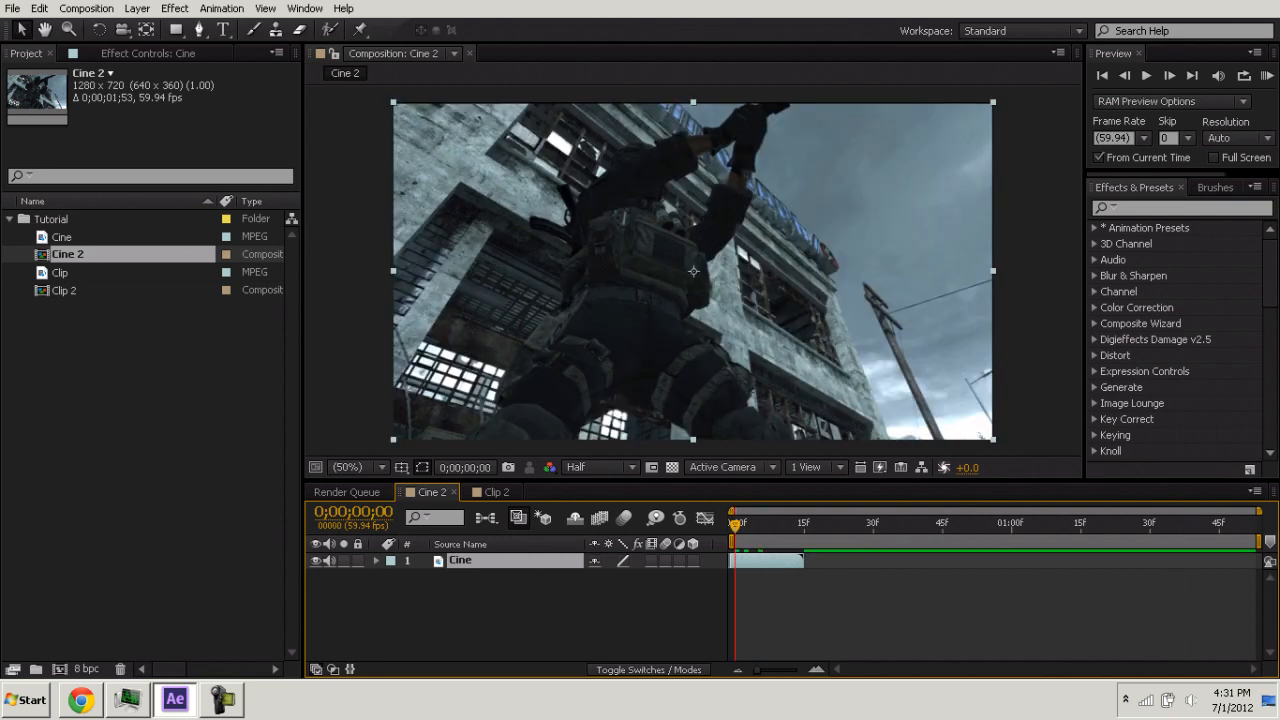
{"action": "key", "text": "["}
Freeze the Cine layer on its first visible frame and extend the layer to the end of the composition.
{"action": "right_click", "coordinate": [772, 560]}
{"action": "left_click", "coordinate": [1057, 260]}
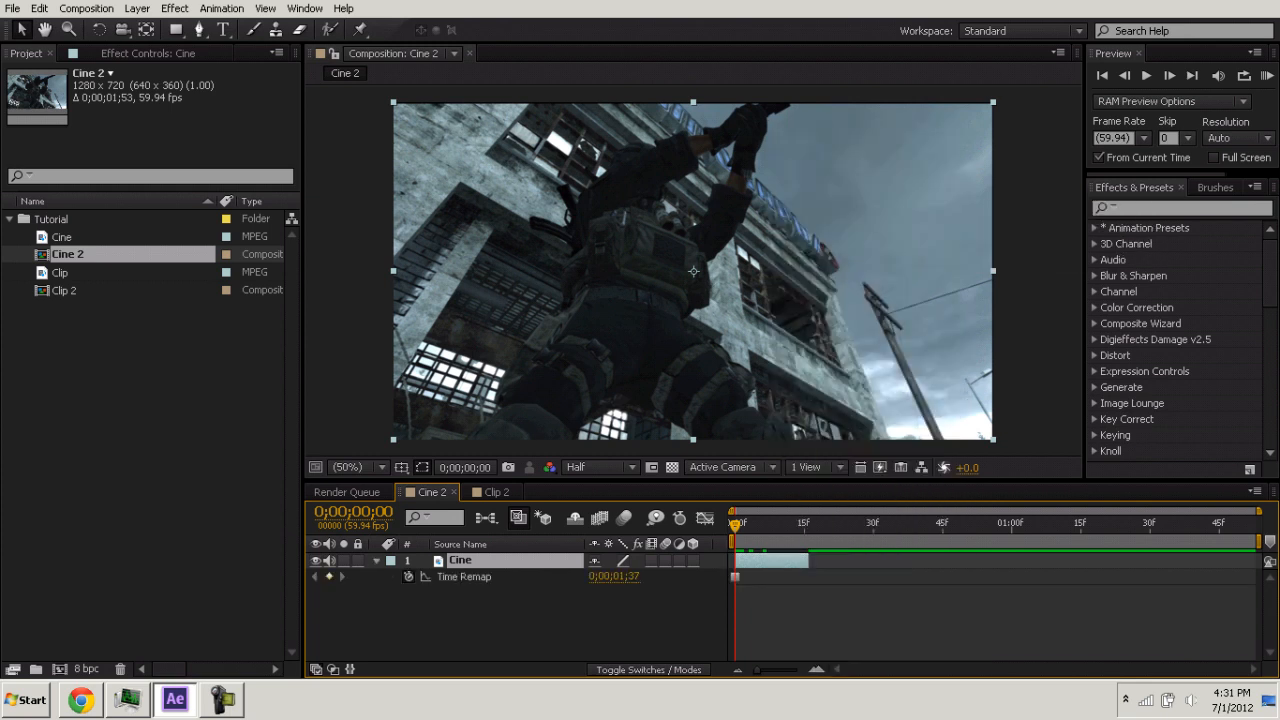
{"action": "key", "text": "shift+Page_Down"}
{"action": "key", "text": "Page_Down"}
{"action": "key", "text": "Page_Down"}
{"action": "key", "text": "Page_Down"}
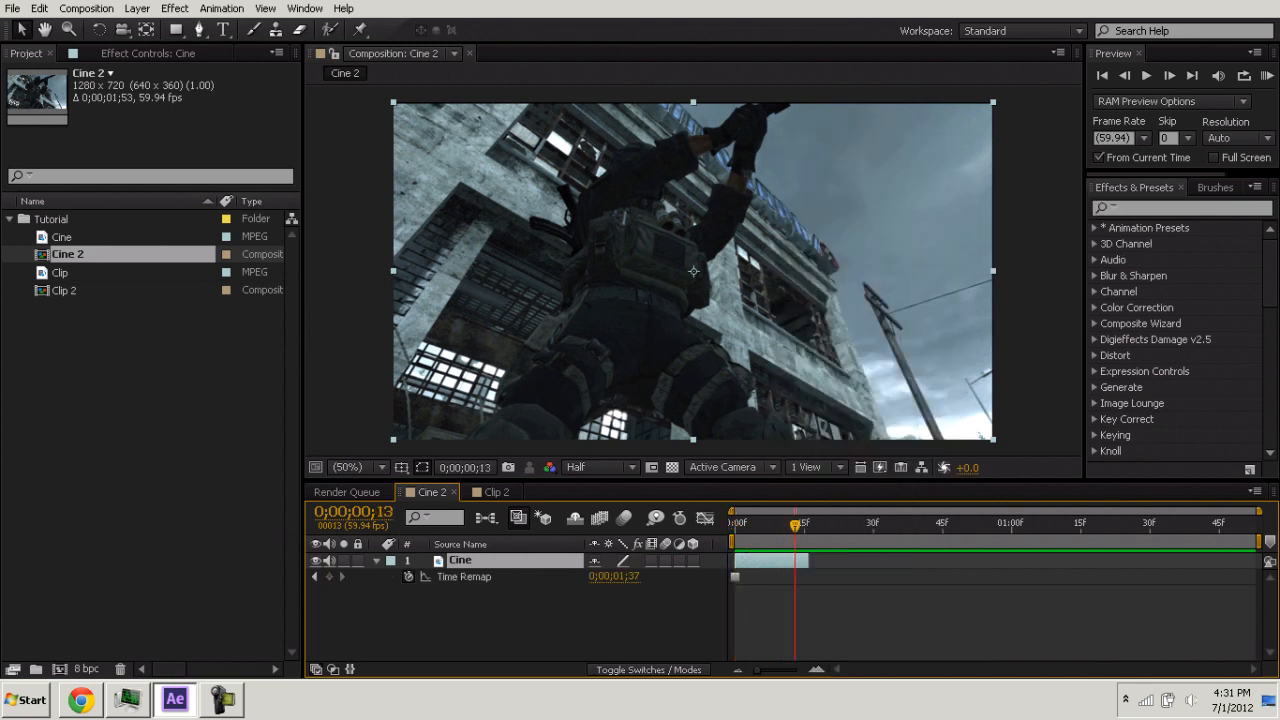
{"action": "left_click_drag", "start_coordinate": [808, 561], "coordinate": [1264, 561]}
{"action": "left_click_drag", "start_coordinate": [795, 525], "coordinate": [1109, 525]}
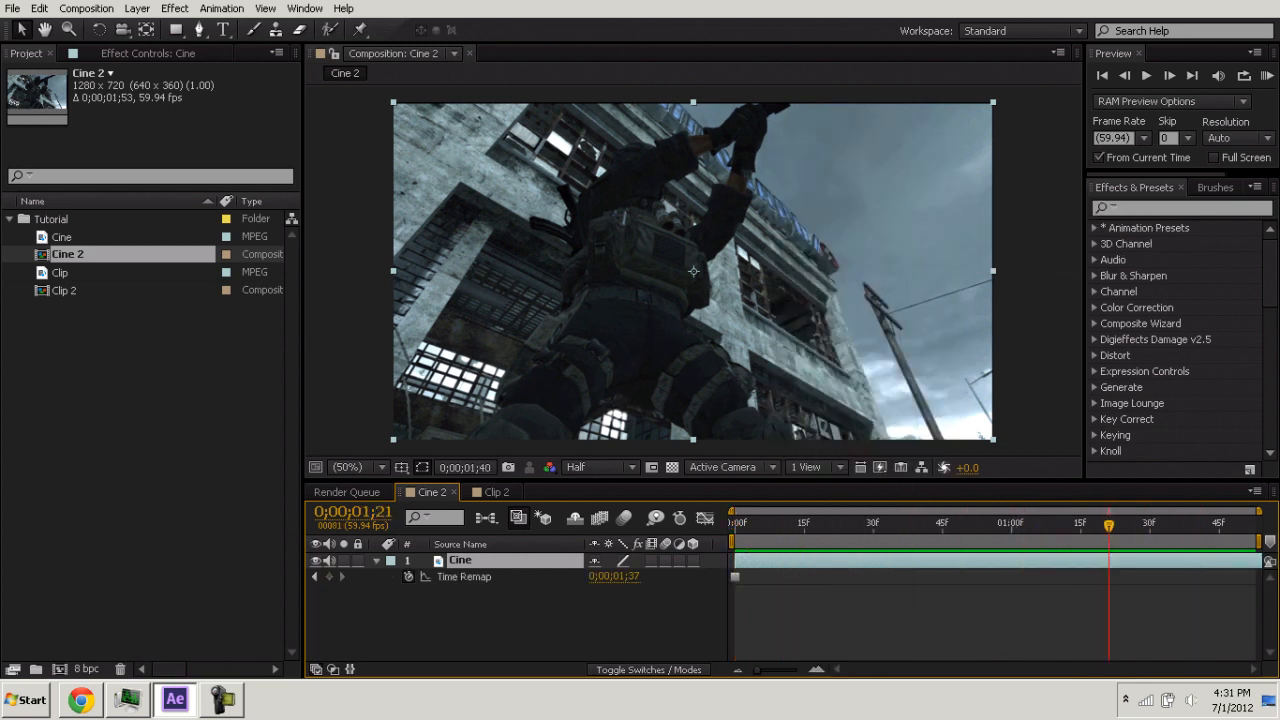
Set the Cine layer's Scale to 101%.
{"action": "key", "text": "Home"}
{"action": "key", "text": "s"}
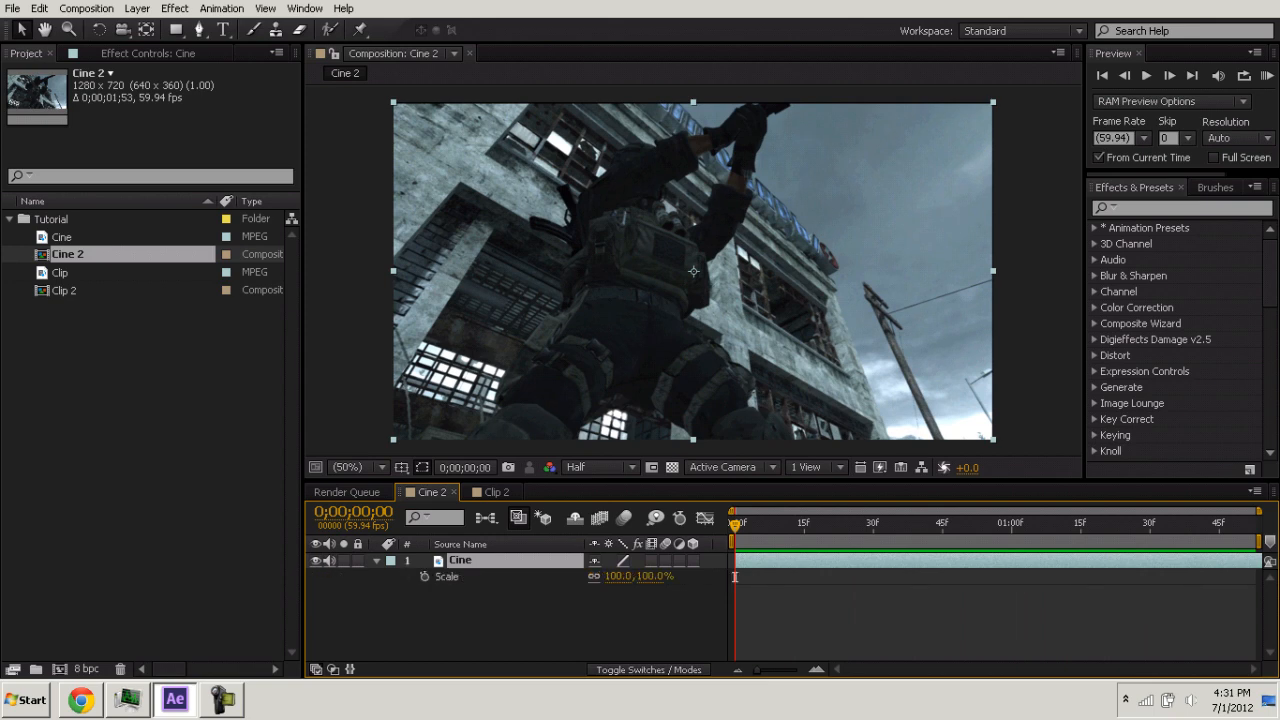
{"action": "left_click_drag", "start_coordinate": [617, 576], "coordinate": [627, 576]}
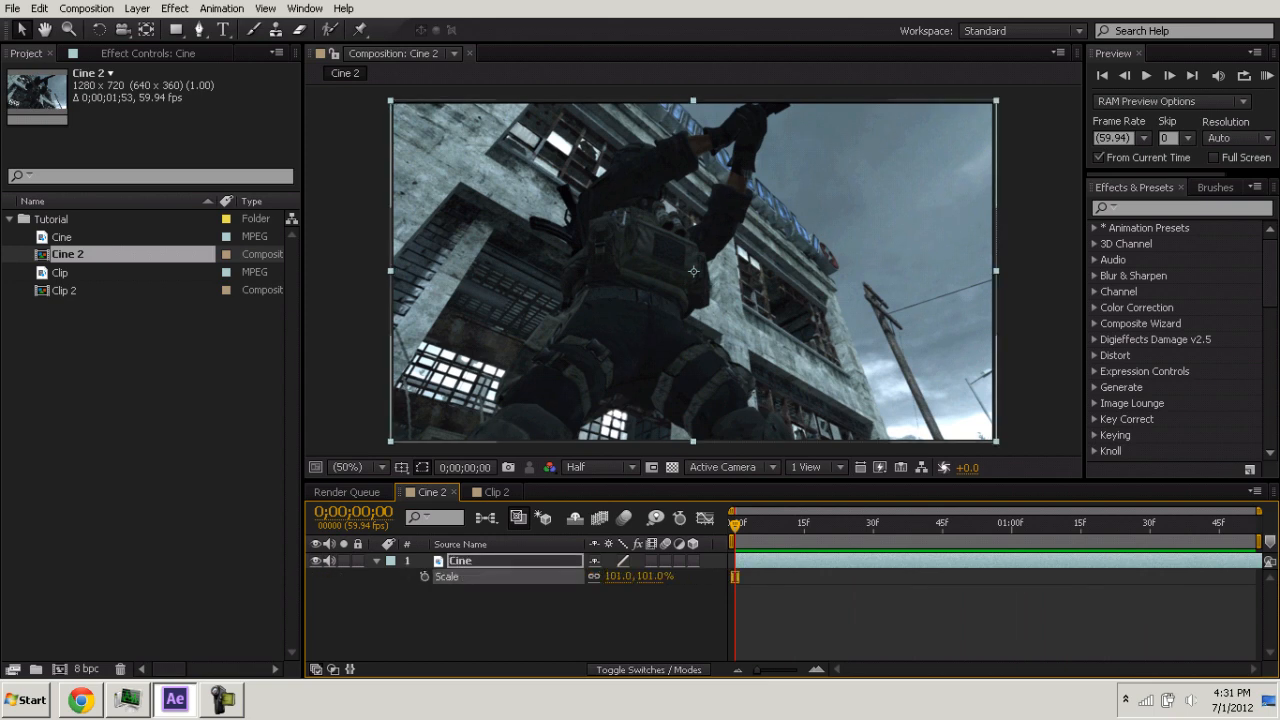
{"action": "left_click", "coordinate": [735, 577]}
Create a new composition named Main with a frame rate of 59.94 fps.
{"action": "left_click", "coordinate": [497, 492]}
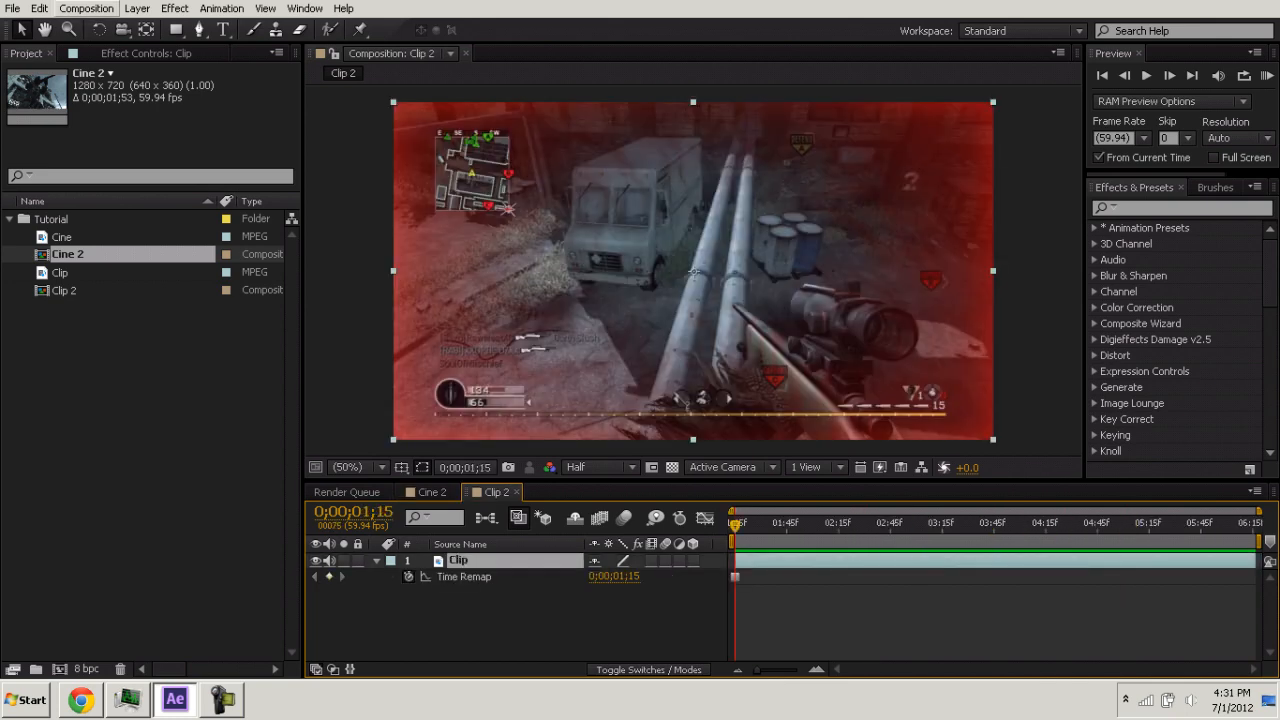
{"action": "left_click", "coordinate": [86, 8]}
{"action": "left_click", "coordinate": [110, 26]}
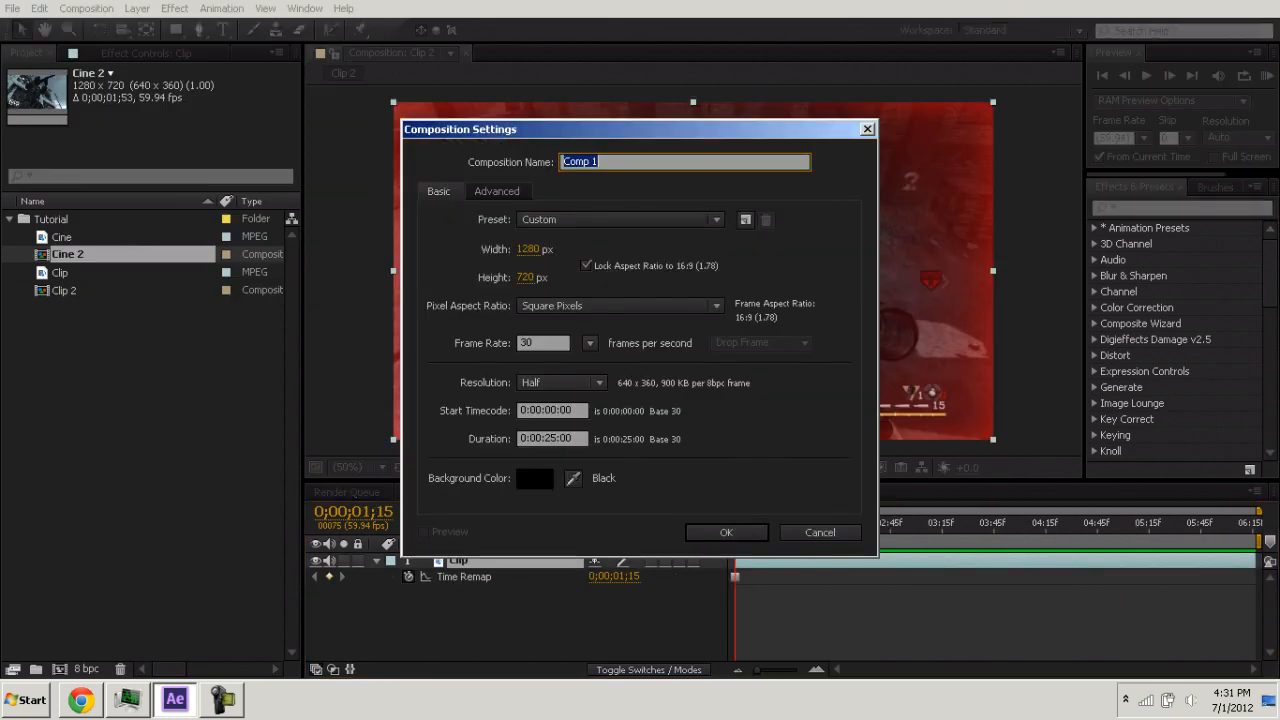
{"action": "type", "text": "Main"}
{"action": "left_click", "coordinate": [520, 342]}
{"action": "type", "text": "59.94"}
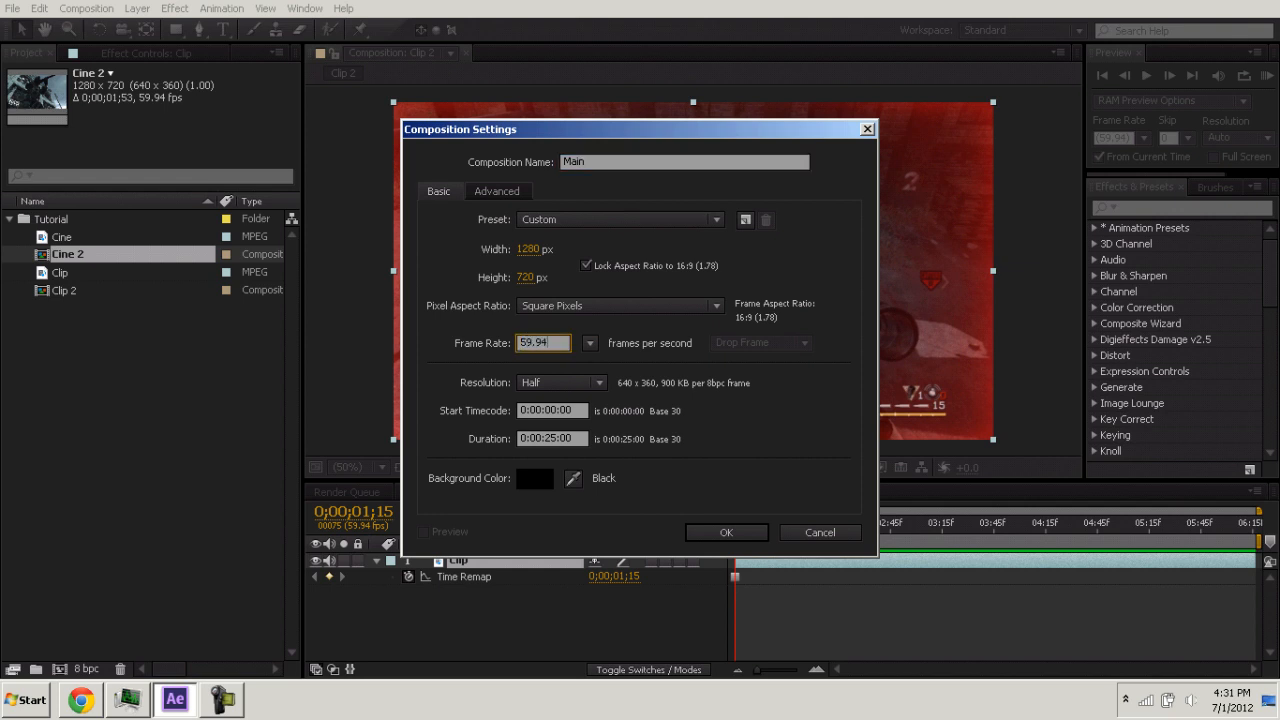
{"action": "key", "text": "Return"}
Add the Clip 2 composition to Main and place the Cine 2 composition beneath it.
{"action": "left_click", "coordinate": [140, 420]}
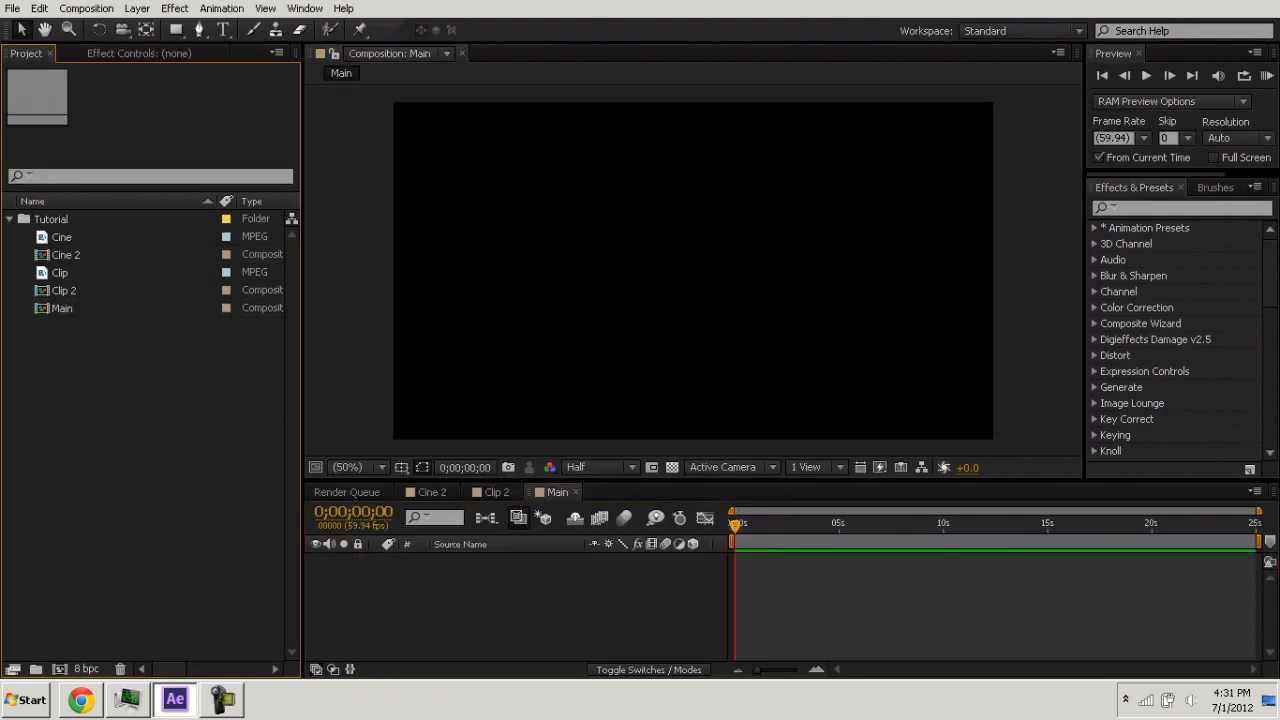
{"action": "left_click_drag", "start_coordinate": [64, 291], "coordinate": [450, 590]}
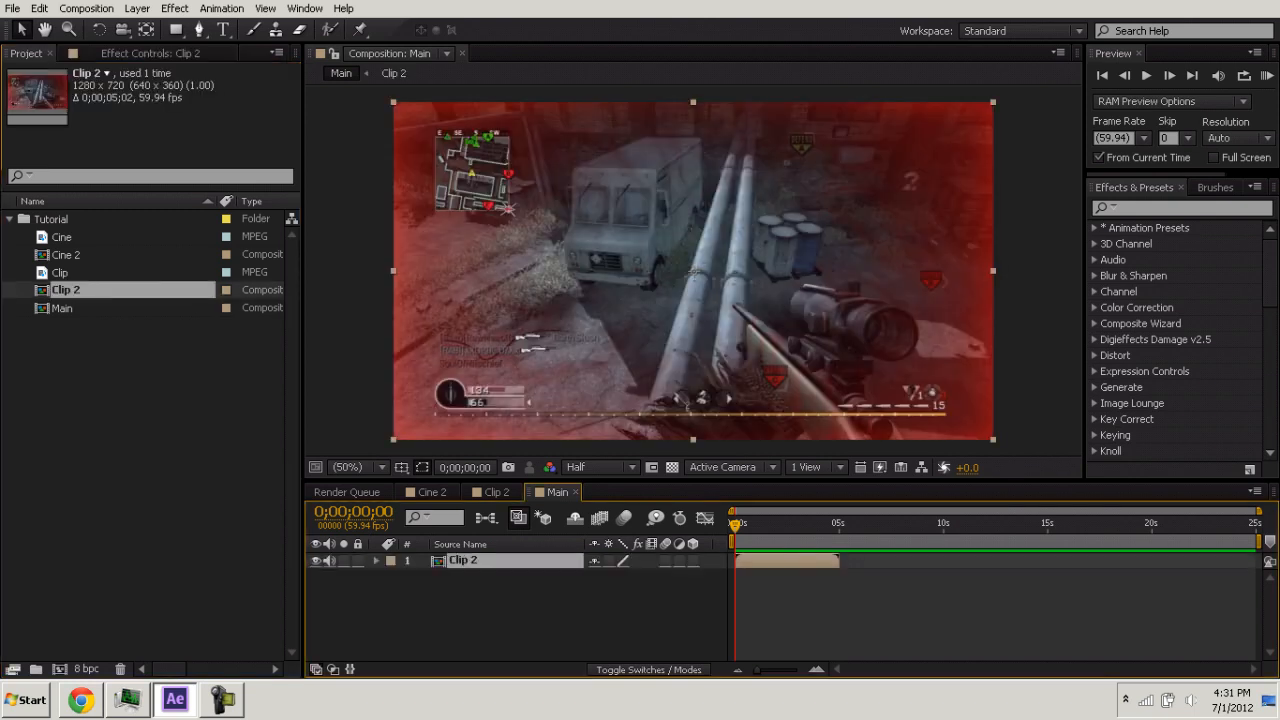
{"action": "left_click", "coordinate": [66, 255]}
{"action": "left_click_drag", "start_coordinate": [66, 255], "coordinate": [400, 585]}
Hide Clip 2 briefly to check the layer beneath, show it again, and mute the audio of both layers.
{"action": "left_click", "coordinate": [316, 561]}
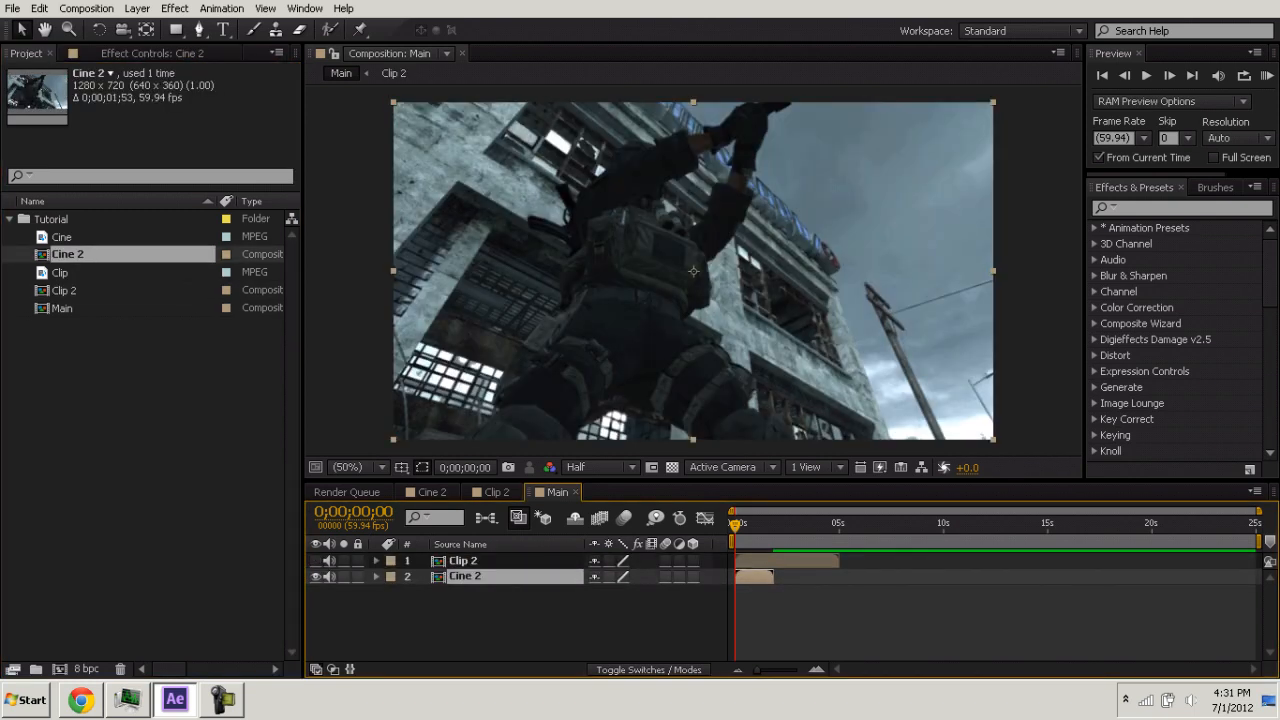
{"action": "left_click", "coordinate": [316, 561]}
{"action": "mouse_move", "coordinate": [316, 561]}
{"action": "left_mouse_down"}
{"action": "mouse_move", "coordinate": [316, 578]}
{"action": "mouse_move", "coordinate": [329, 577]}
{"action": "mouse_move", "coordinate": [316, 561]}
{"action": "left_mouse_up"}
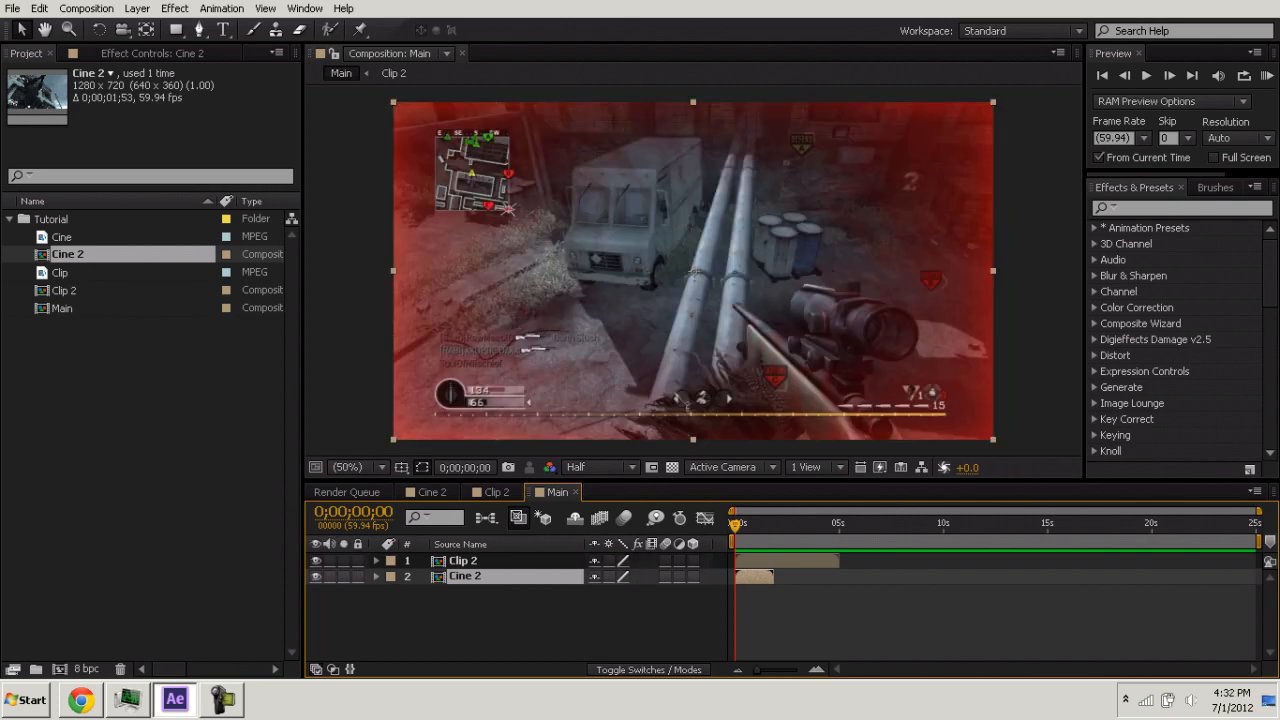
Rename the Cine 2 layer in the Main composition as Cine.
{"action": "left_click", "coordinate": [450, 622]}
{"action": "left_click", "coordinate": [465, 577]}
{"action": "key", "text": "Return"}
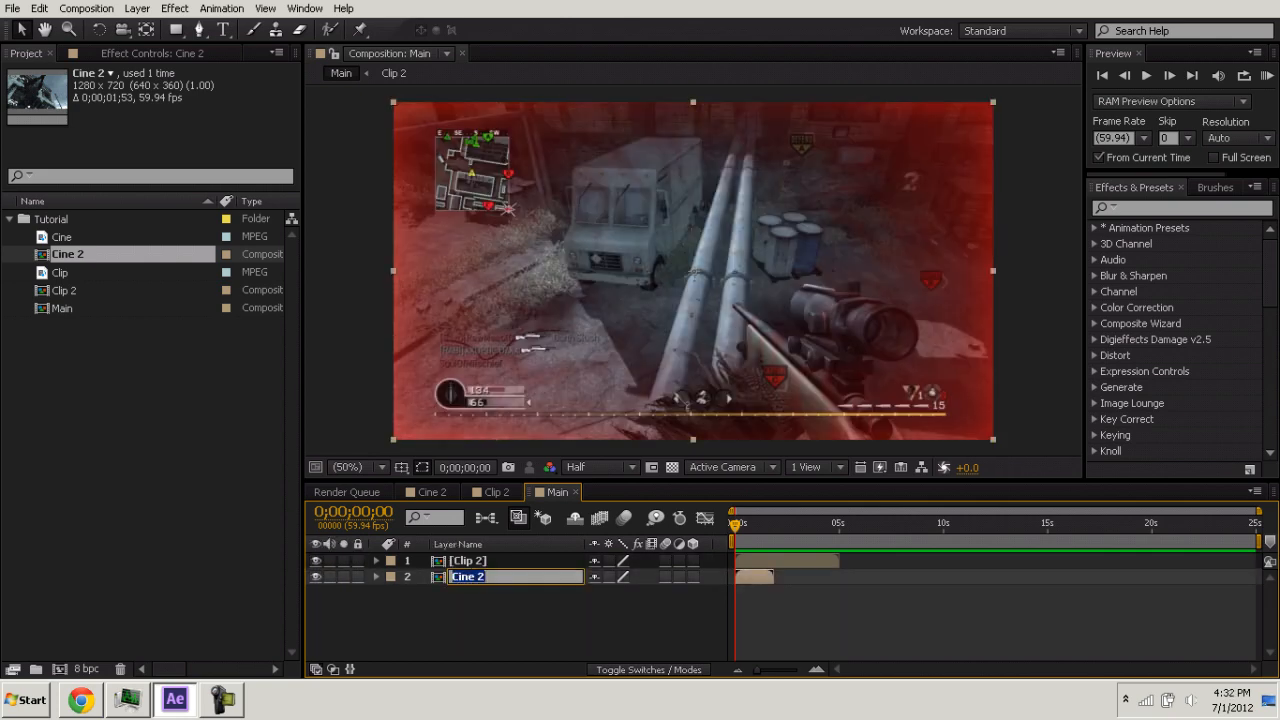
{"action": "key", "text": "End"}
{"action": "key", "text": "BackSpace"}
{"action": "key", "text": "Return"}
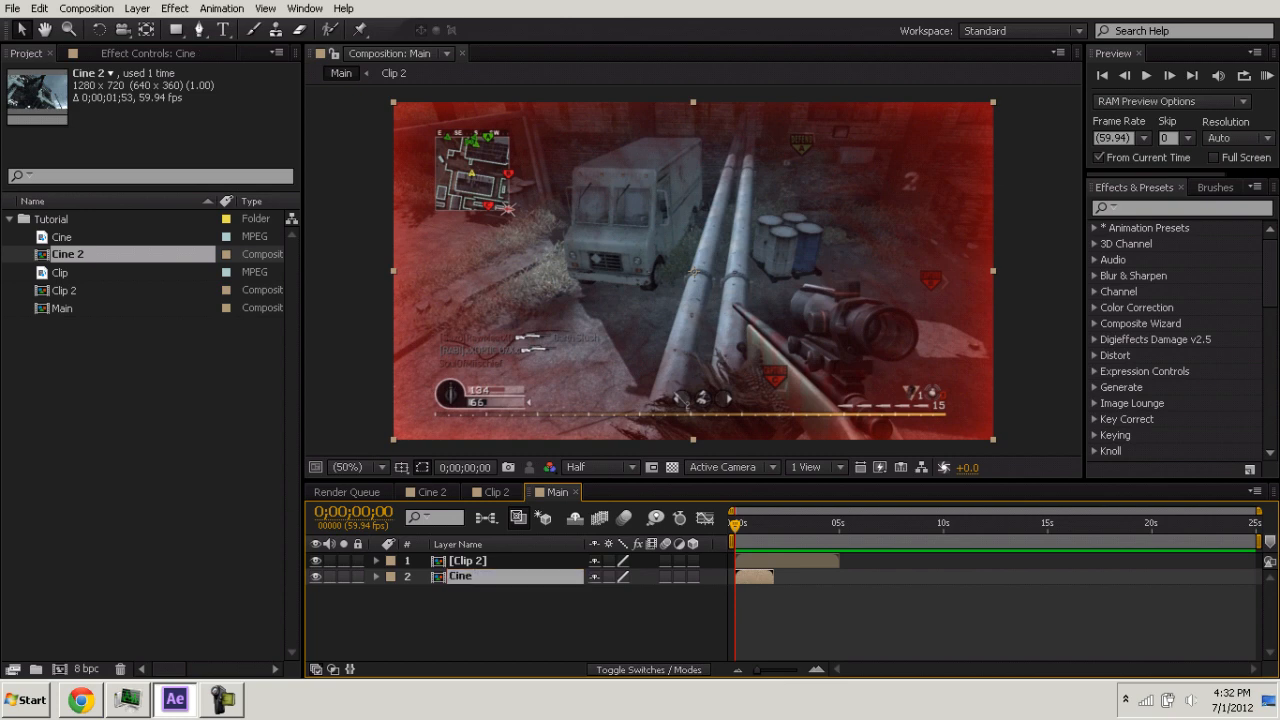
{"action": "double_click", "coordinate": [752, 577]}
{"action": "left_click", "coordinate": [557, 492]}
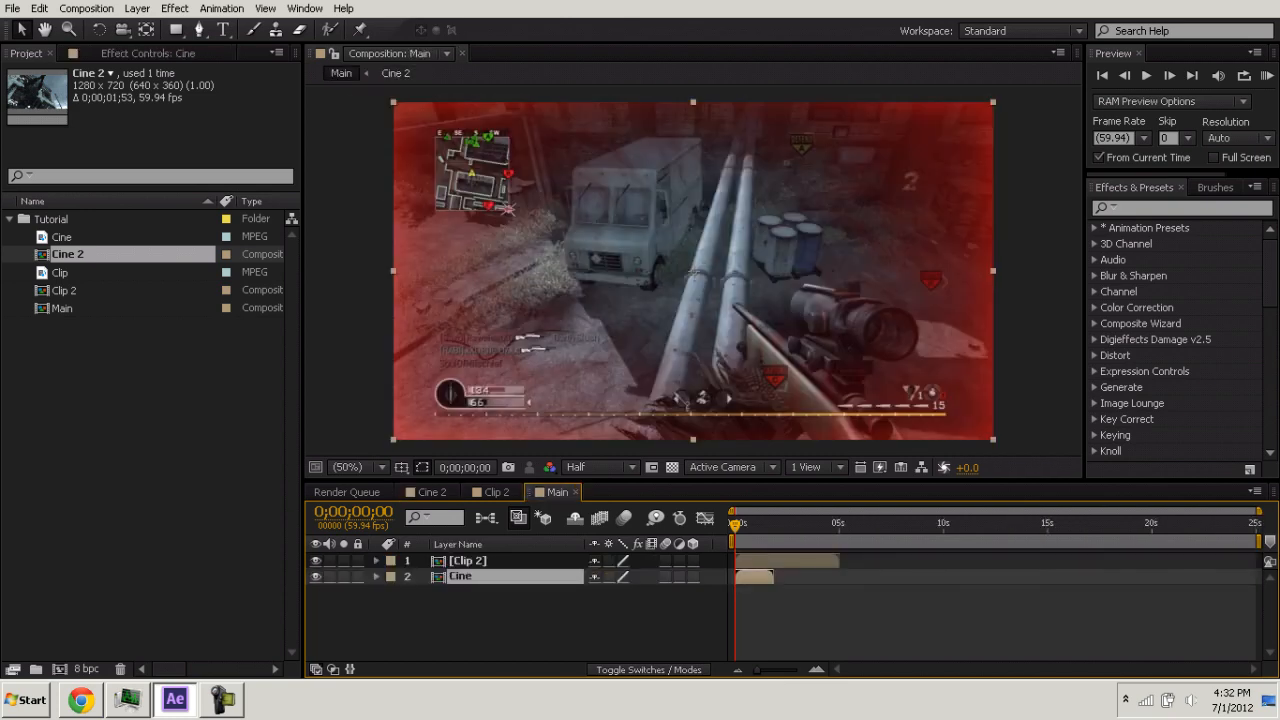
Rename the Clip 2 layer in the Main composition as Clip.
{"action": "left_click", "coordinate": [466, 561]}
{"action": "key", "text": "Return"}
{"action": "key", "text": "End"}
{"action": "key", "text": "BackSpace"}
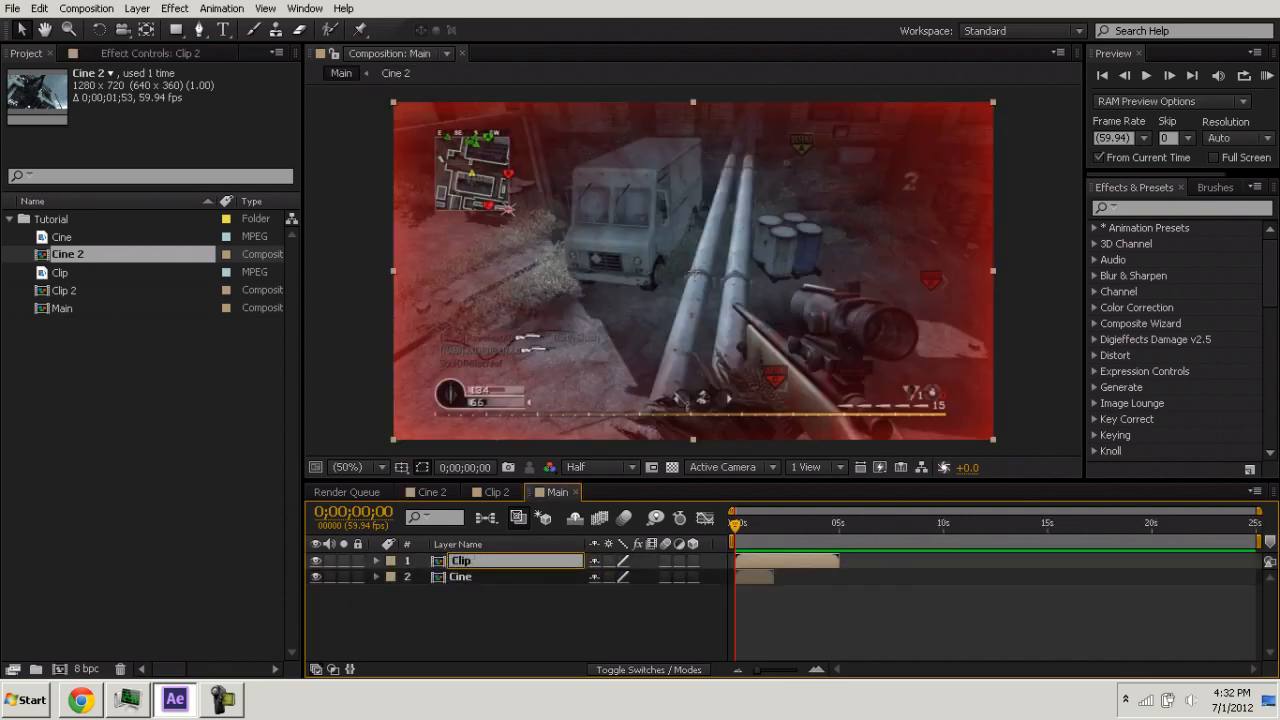
{"action": "key", "text": "Return"}
Move the Clip layer along the timeline so it starts at about 4 seconds, after the Cine layer ends.
{"action": "left_click", "coordinate": [762, 620]}
{"action": "left_click_drag", "start_coordinate": [770, 561], "coordinate": [850, 561]}
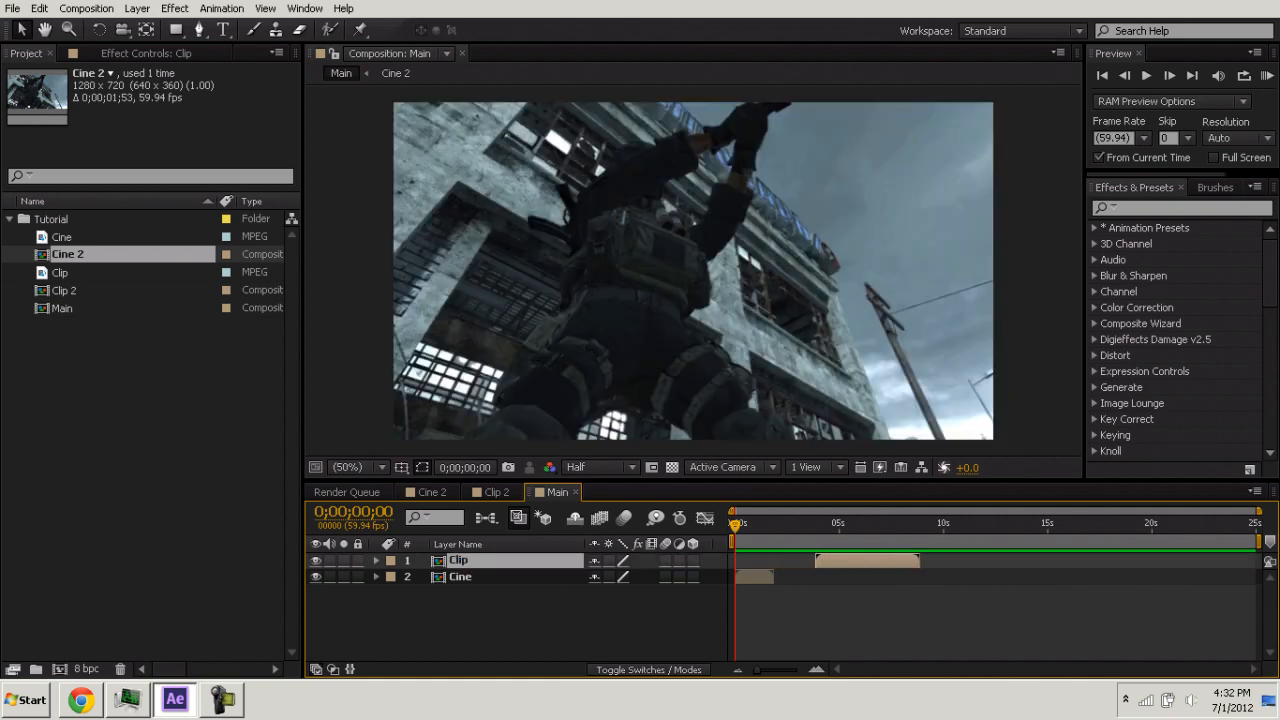
{"action": "mouse_move", "coordinate": [735, 525]}
{"action": "left_mouse_down"}
{"action": "mouse_move", "coordinate": [768, 525]}
{"action": "mouse_move", "coordinate": [736, 525]}
{"action": "left_mouse_up"}
{"action": "mouse_move", "coordinate": [736, 524]}
{"action": "left_mouse_down"}
{"action": "mouse_move", "coordinate": [843, 524]}
{"action": "mouse_move", "coordinate": [735, 524]}
{"action": "left_mouse_up"}
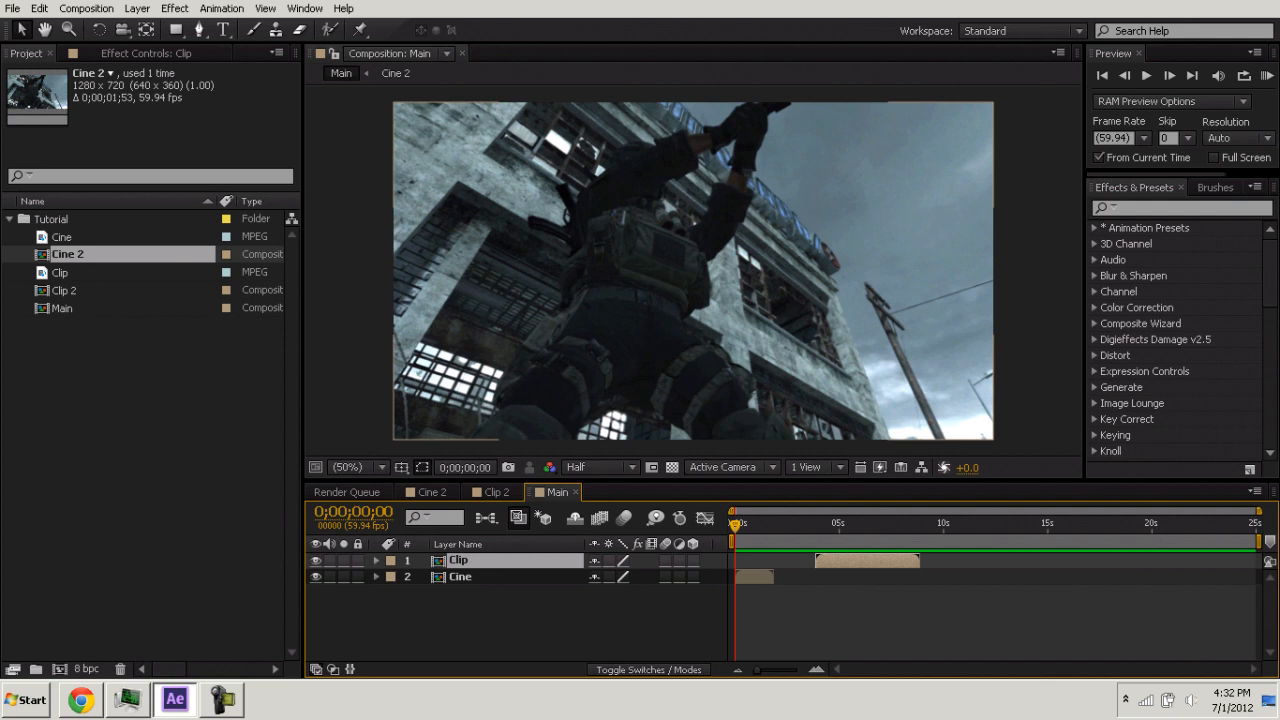
Ready the Cine layer for masking with the Pen tool and set the Main composition's preview resolution to Full.
{"action": "left_click", "coordinate": [460, 576]}
{"action": "key", "text": "y"}
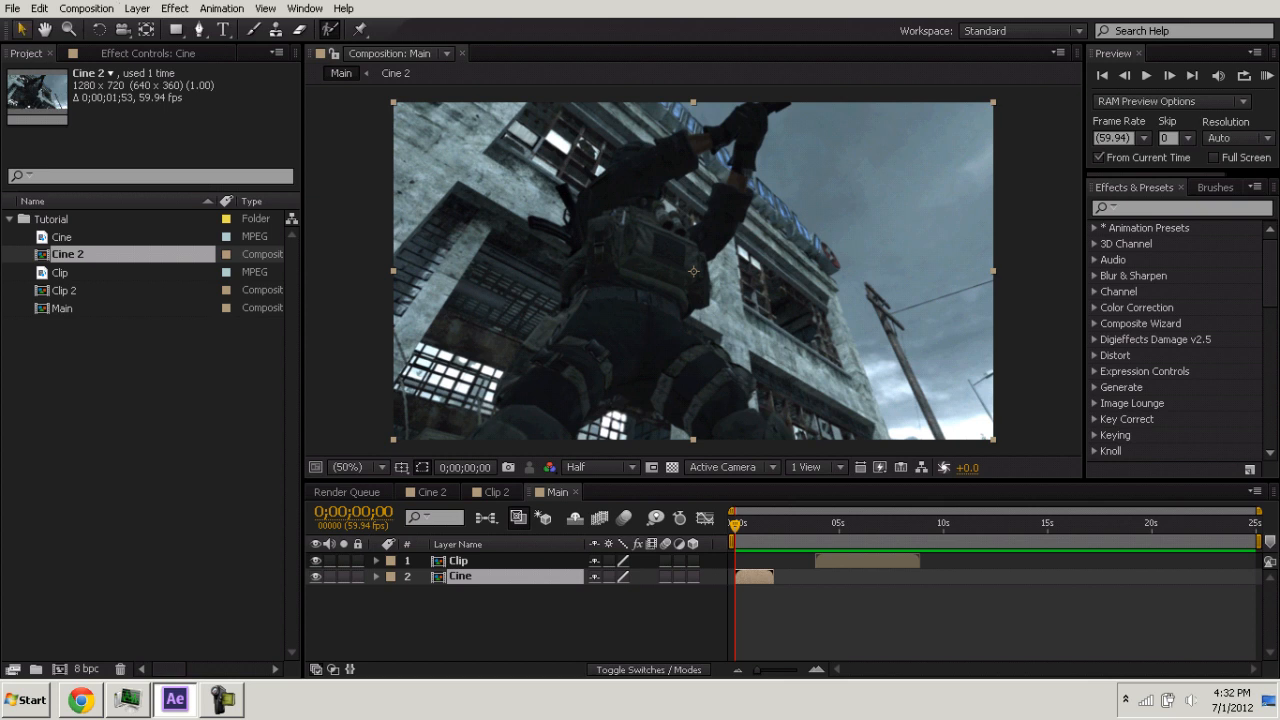
{"action": "key", "text": "v"}
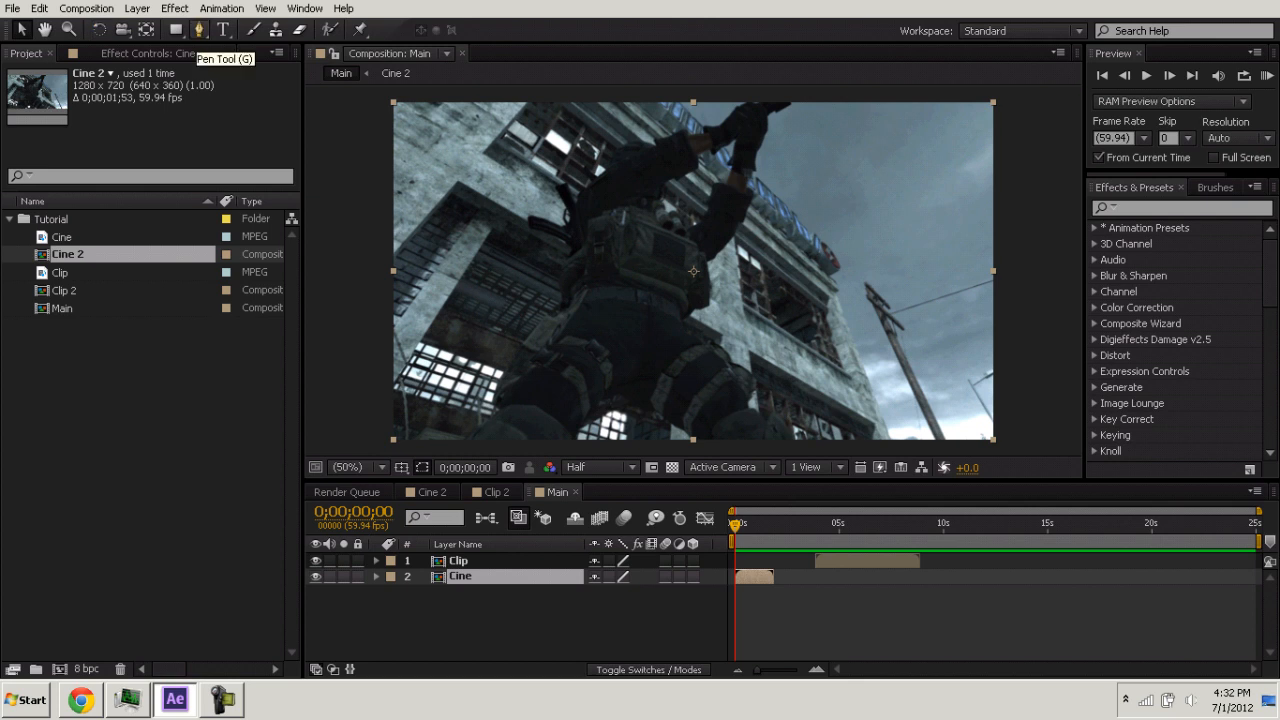
{"action": "left_click", "coordinate": [199, 30]}
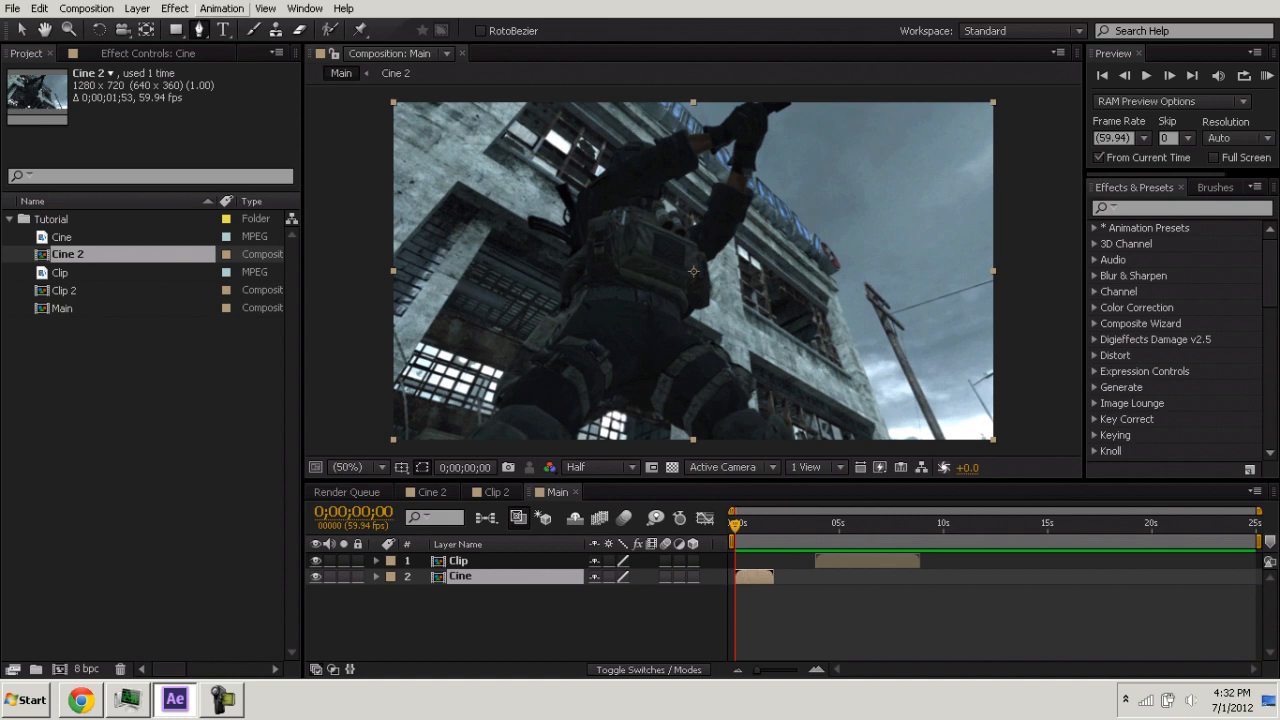
{"action": "scroll", "coordinate": [693, 270], "scroll_direction": "up", "scroll_amount": 3}
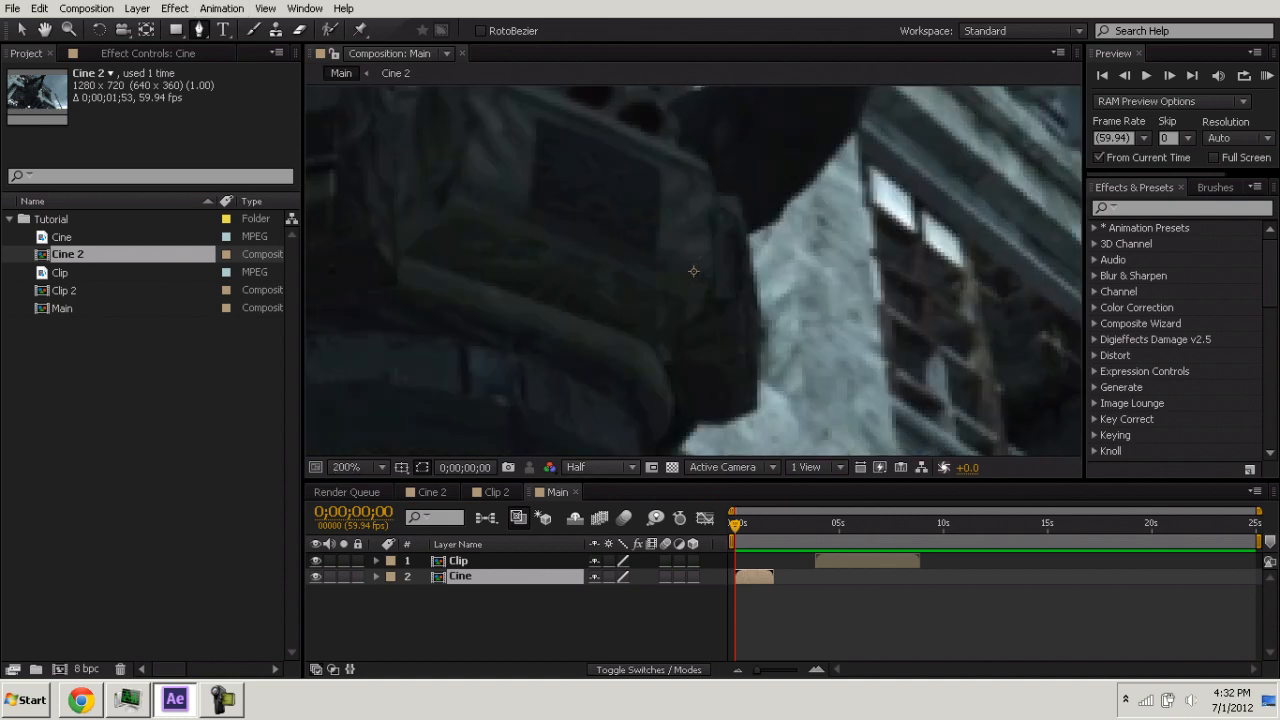
{"action": "left_click", "coordinate": [600, 467]}
{"action": "left_click", "coordinate": [588, 499]}
Trace a closed Pen mask around the soldier on the Cine layer, starting at the foot near the frame's lower left.
{"action": "key", "text": "space"}
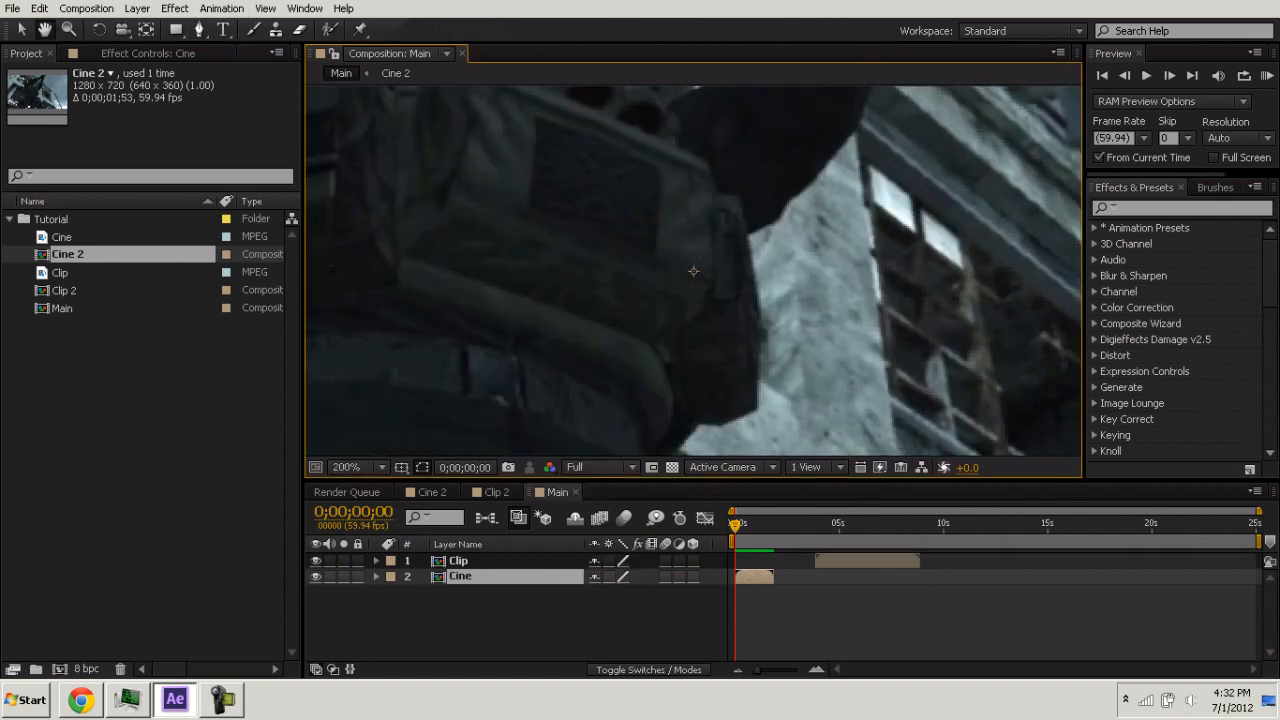
{"action": "left_click_drag", "start_coordinate": [880, 400], "coordinate": [555, 110]}
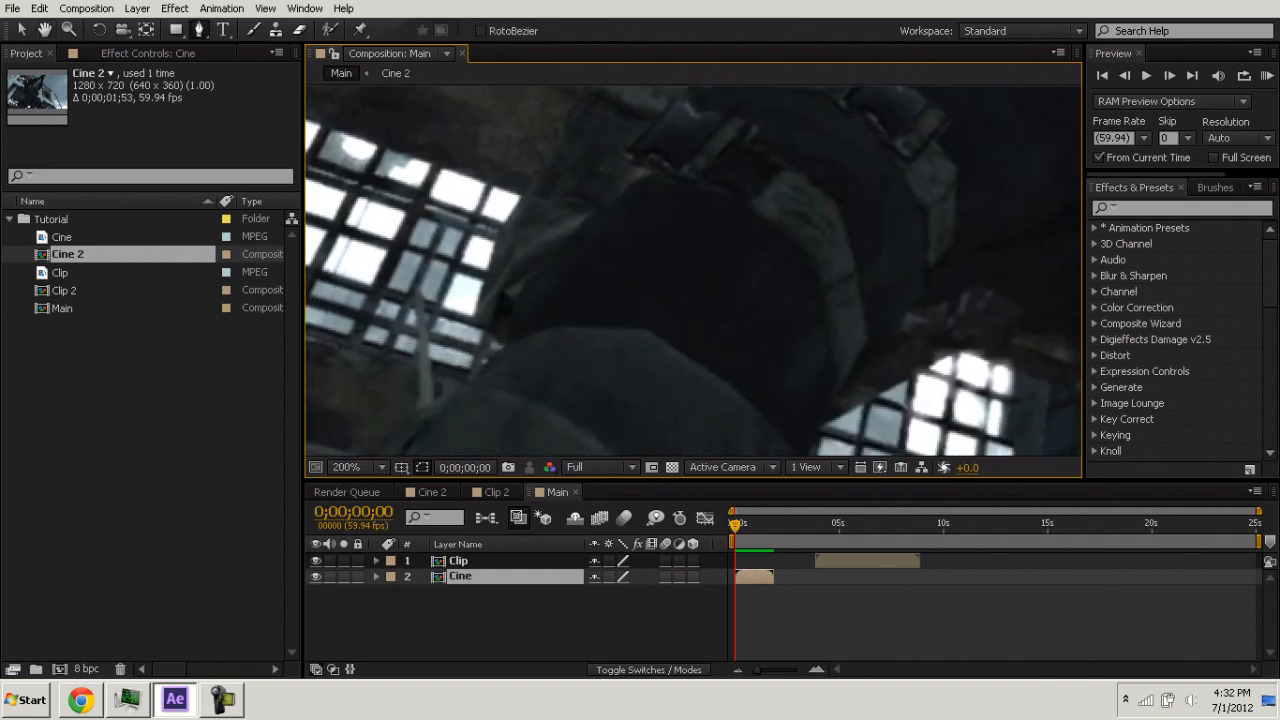
{"action": "key", "text": "space"}
{"action": "left_click_drag", "start_coordinate": [640, 380], "coordinate": [765, 375]}
{"action": "key", "text": "space"}
{"action": "left_click_drag", "start_coordinate": [660, 330], "coordinate": [727, 232]}
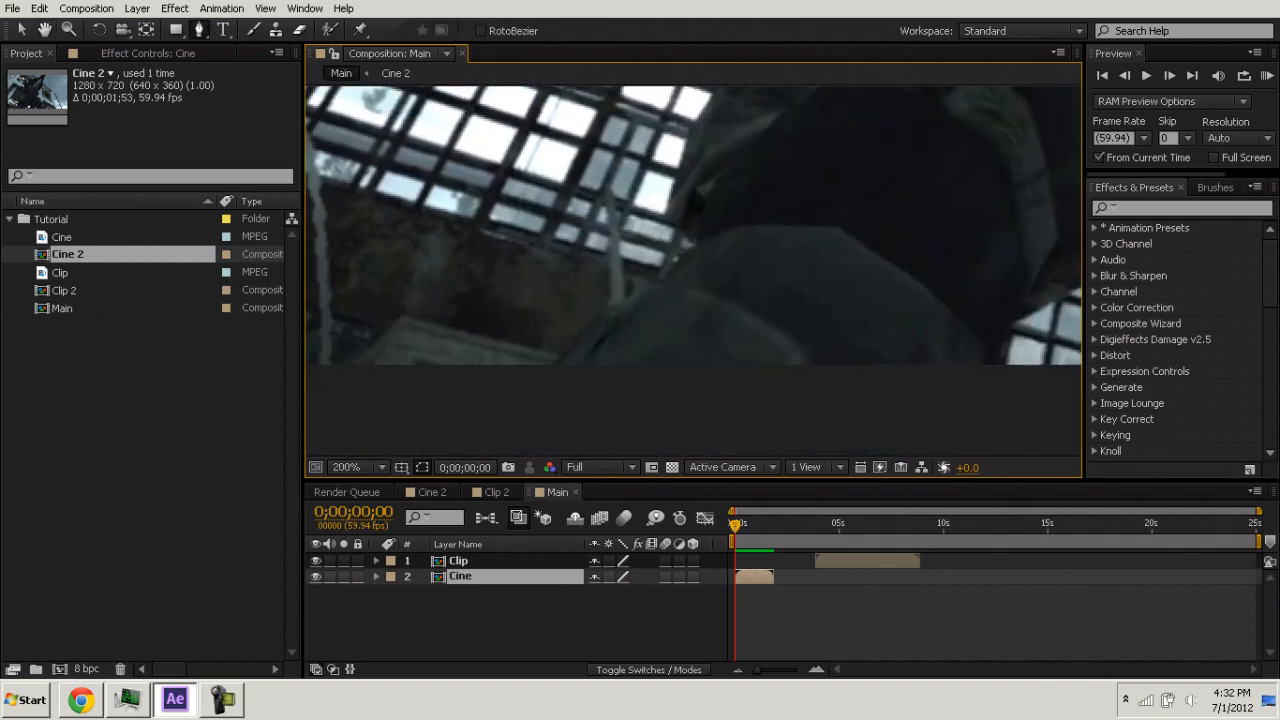
{"action": "left_click", "coordinate": [544, 370]}
{"action": "left_click", "coordinate": [581, 333]}
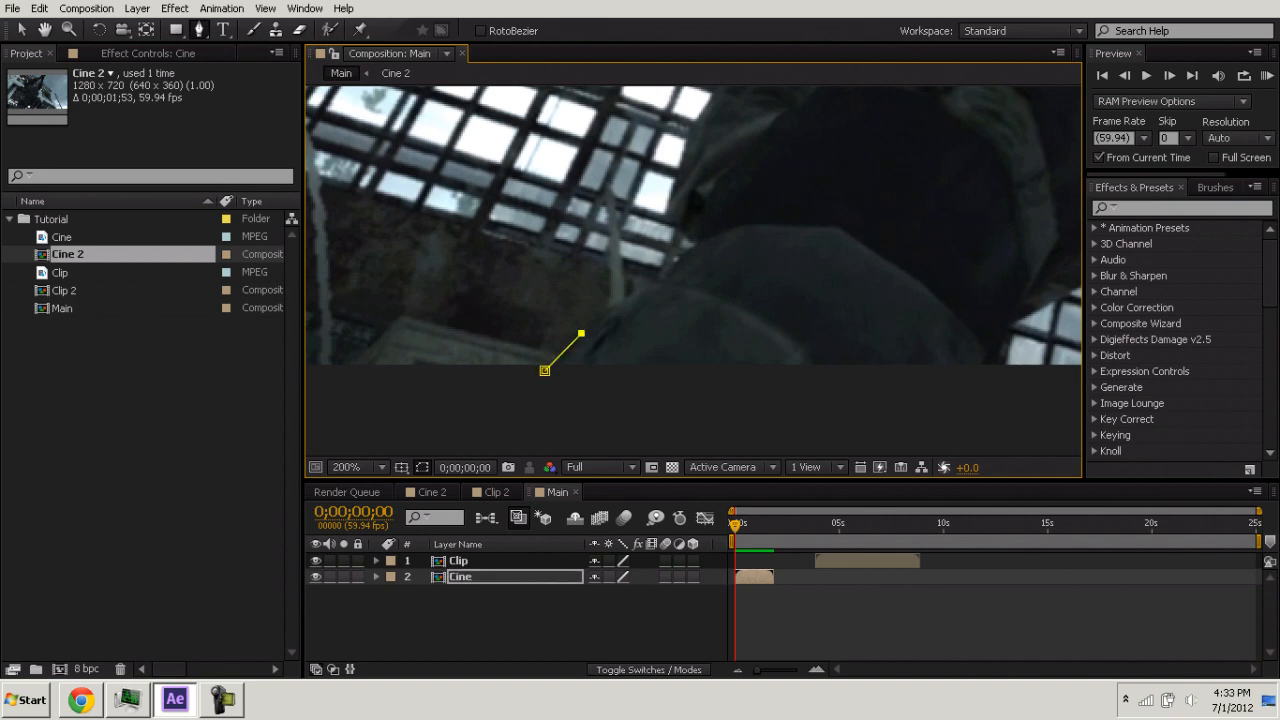
{"action": "left_click", "coordinate": [611, 316]}
{"action": "left_click", "coordinate": [632, 296]}
{"action": "left_click", "coordinate": [653, 283]}
{"action": "left_click", "coordinate": [660, 263]}
{"action": "left_click", "coordinate": [669, 221]}
{"action": "mouse_move", "coordinate": [690, 150]}
{"action": "left_mouse_down"}
{"action": "mouse_move", "coordinate": [595, 340]}
{"action": "mouse_move", "coordinate": [610, 370]}
{"action": "left_mouse_up"}
{"action": "left_click", "coordinate": [635, 243]}
{"action": "scroll", "coordinate": [640, 250], "scroll_direction": "up", "scroll_amount": 1}
{"action": "left_click", "coordinate": [698, 247]}
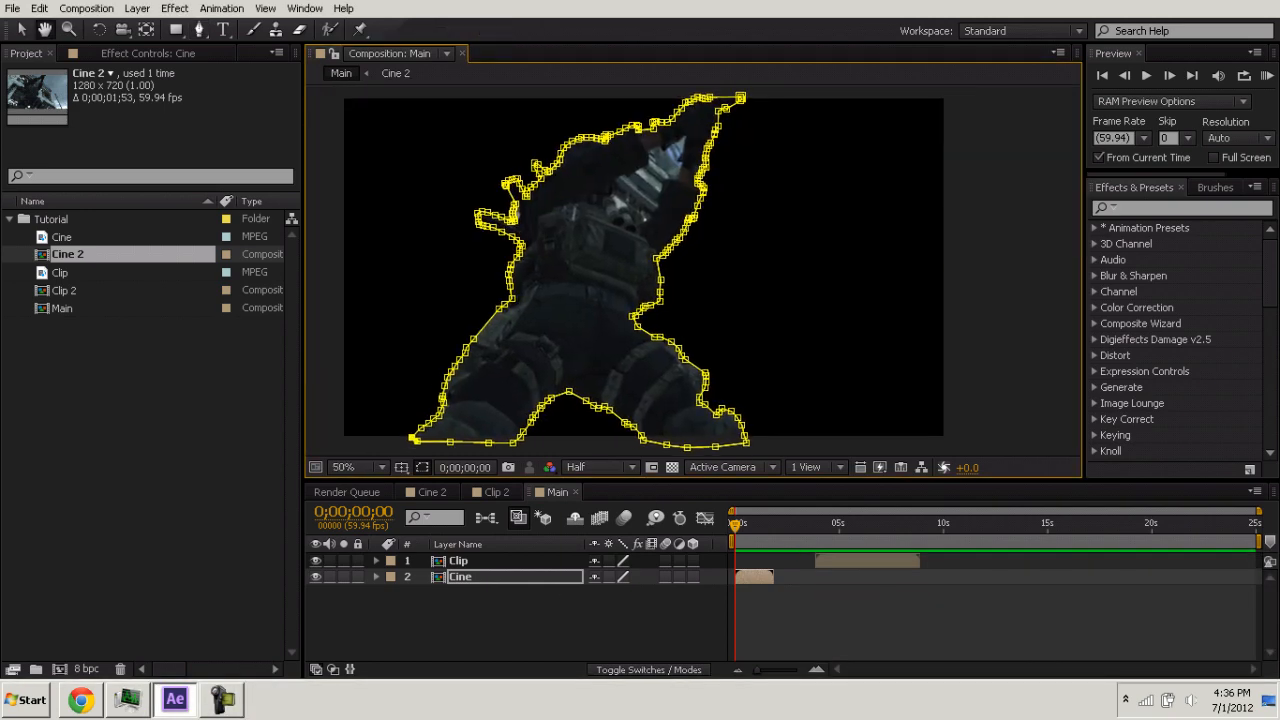
Cut the background out of the gap between the soldier's raised arms with the Roto Brush.
{"action": "key", "text": "g"}
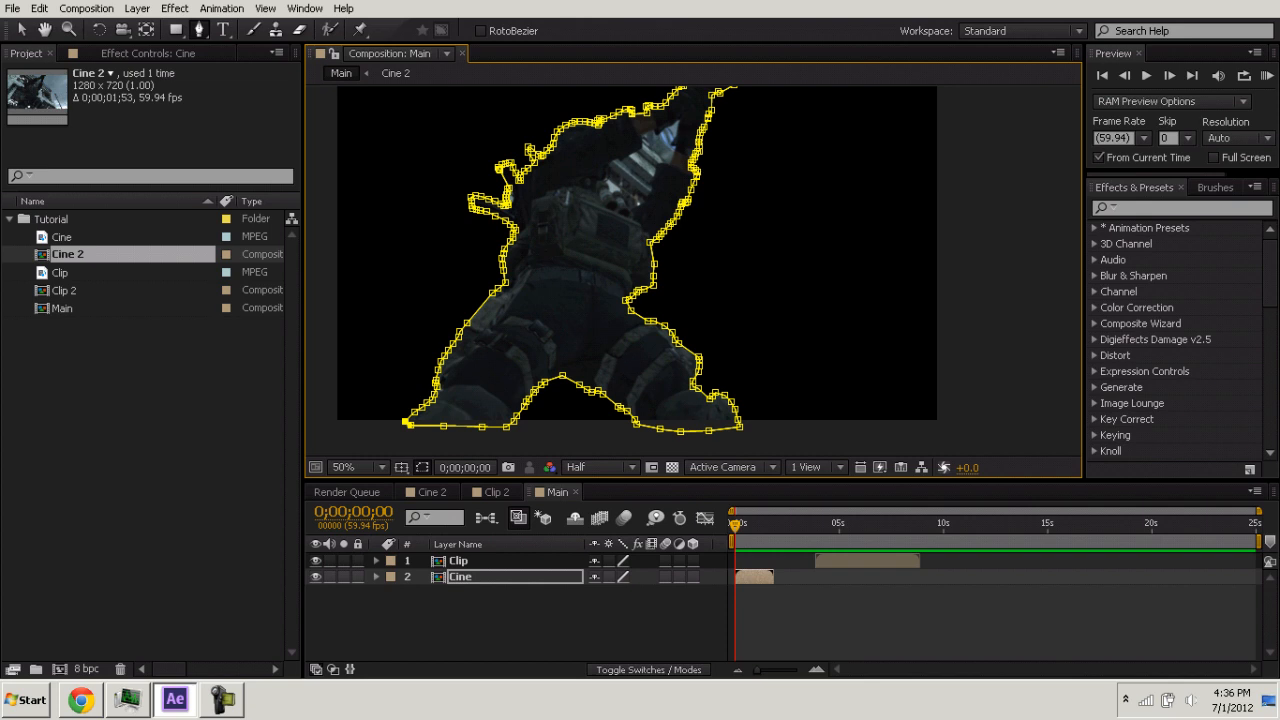
{"action": "key", "text": "v"}
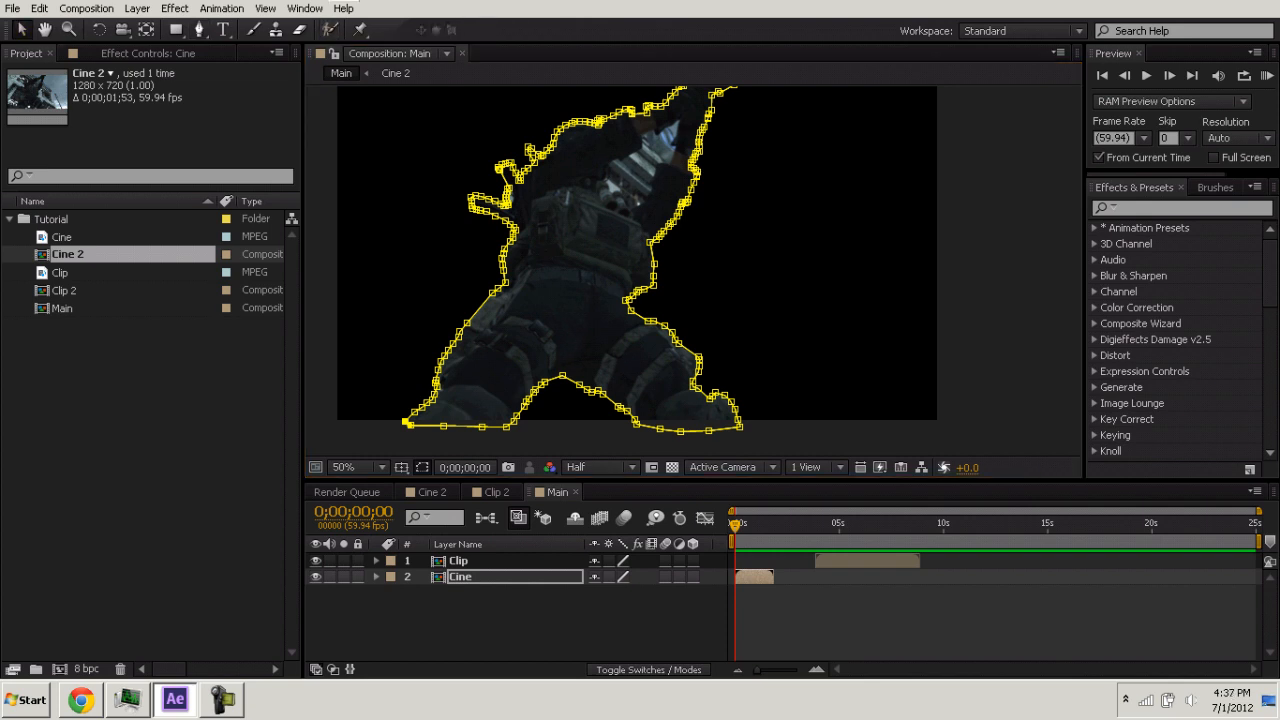
{"action": "left_click", "coordinate": [330, 30]}
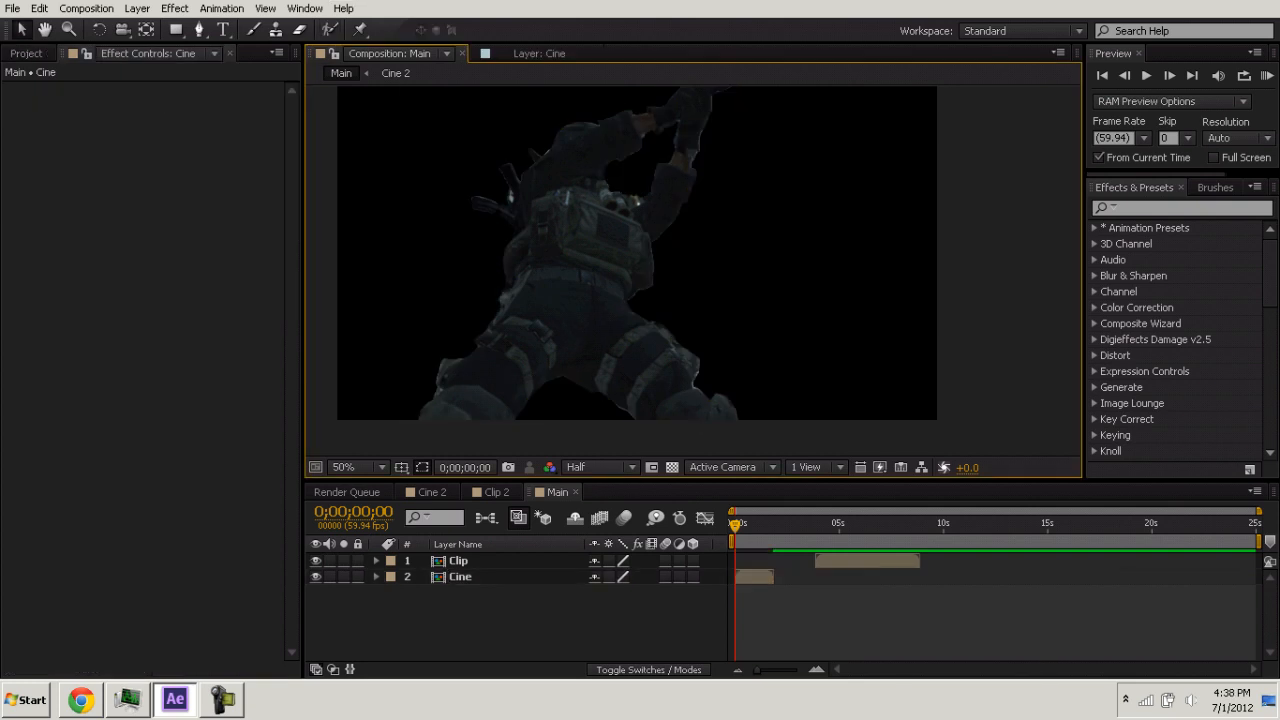
Set the Mask Feather of the Cine layer's Mask 1 to 2 pixels.
{"action": "left_click", "coordinate": [460, 577]}
{"action": "key", "text": "f"}
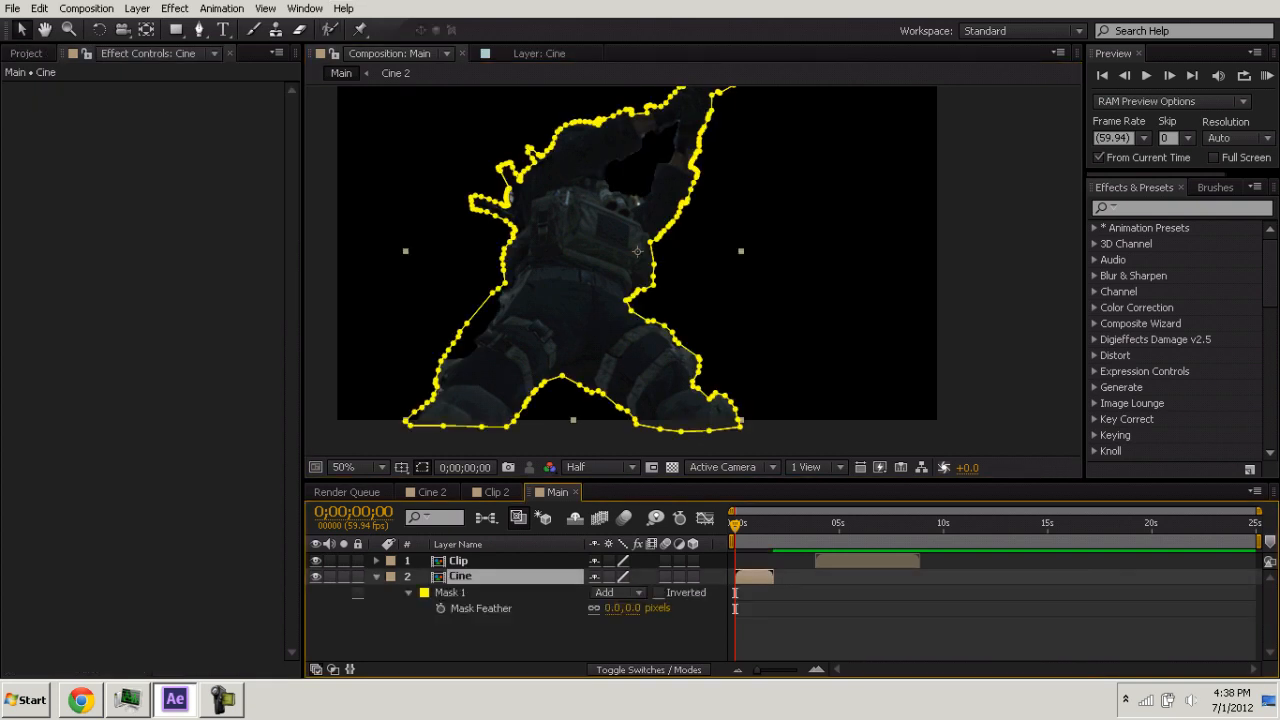
{"action": "left_click", "coordinate": [611, 608]}
{"action": "type", "text": "2"}
{"action": "key", "text": "Return"}
{"action": "left_click", "coordinate": [540, 637]}
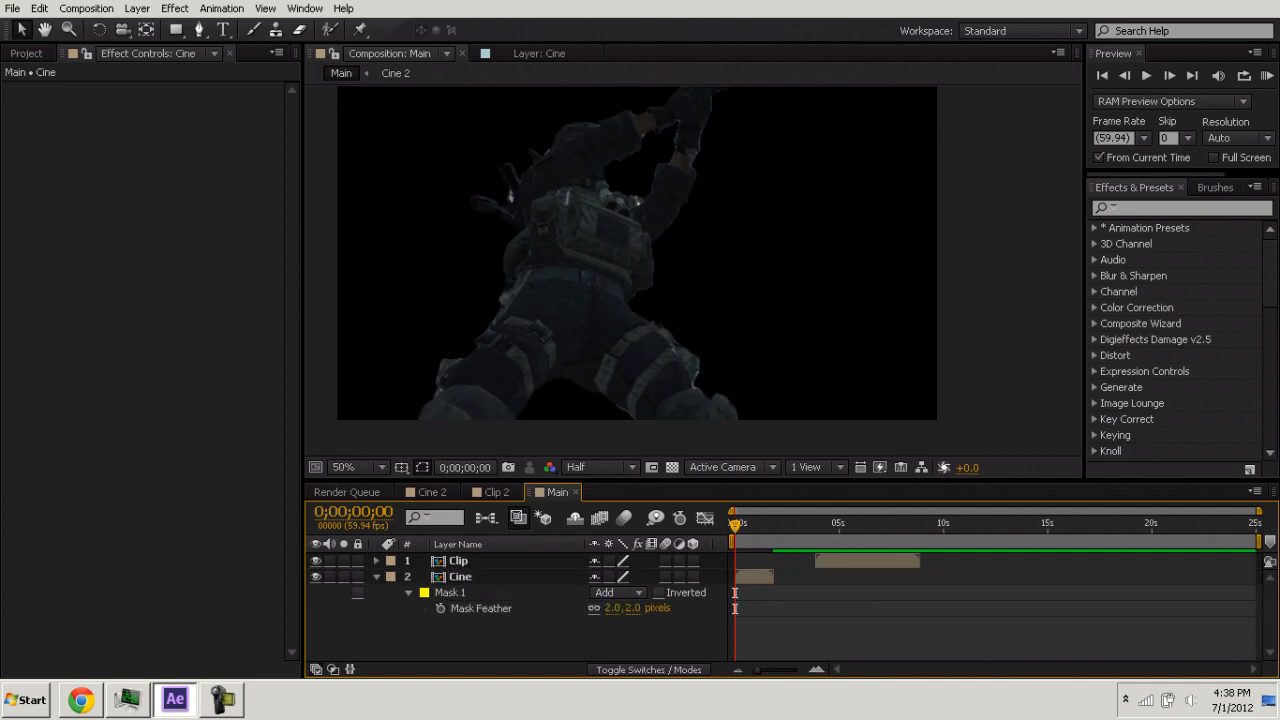
Refine the Cine layer's Mask 1 by adding a point and pulling points in tightly along the soldier's left hip and thigh.
{"action": "left_click", "coordinate": [460, 577]}
{"action": "left_click", "coordinate": [450, 593]}
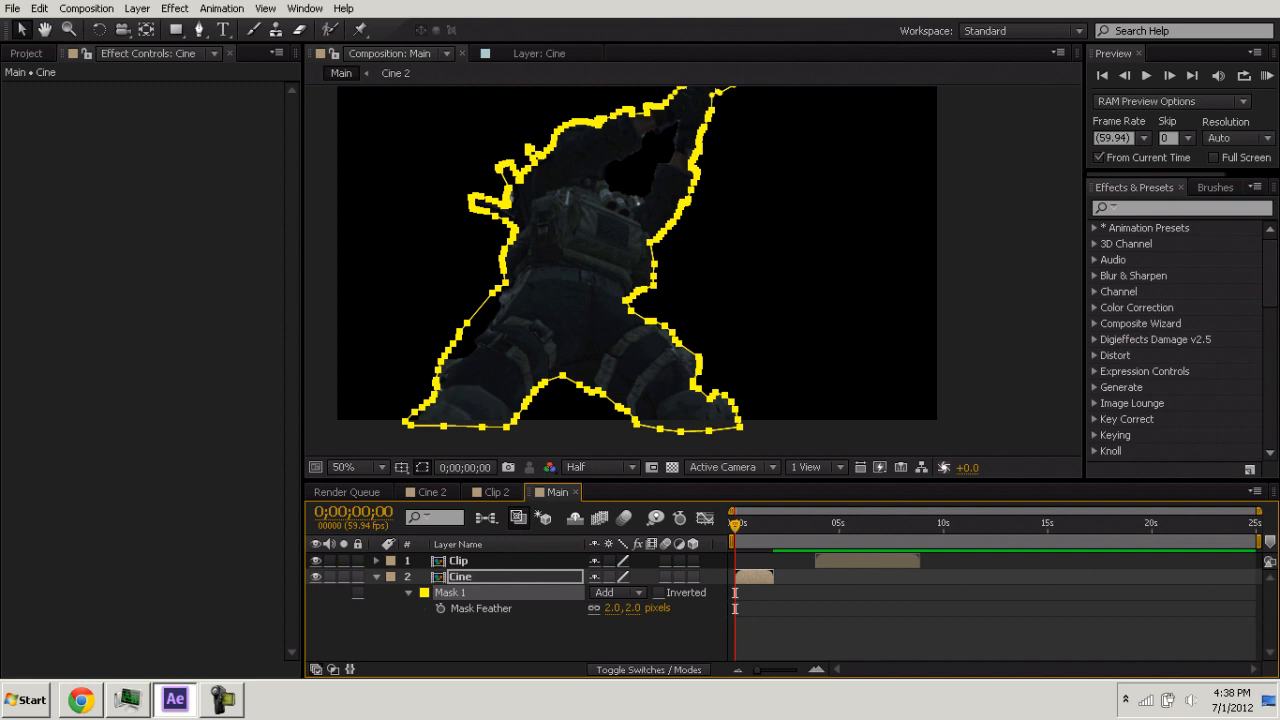
{"action": "key", "text": "period"}
{"action": "key", "text": "space"}
{"action": "left_click_drag", "start_coordinate": [490, 310], "coordinate": [933, 214]}
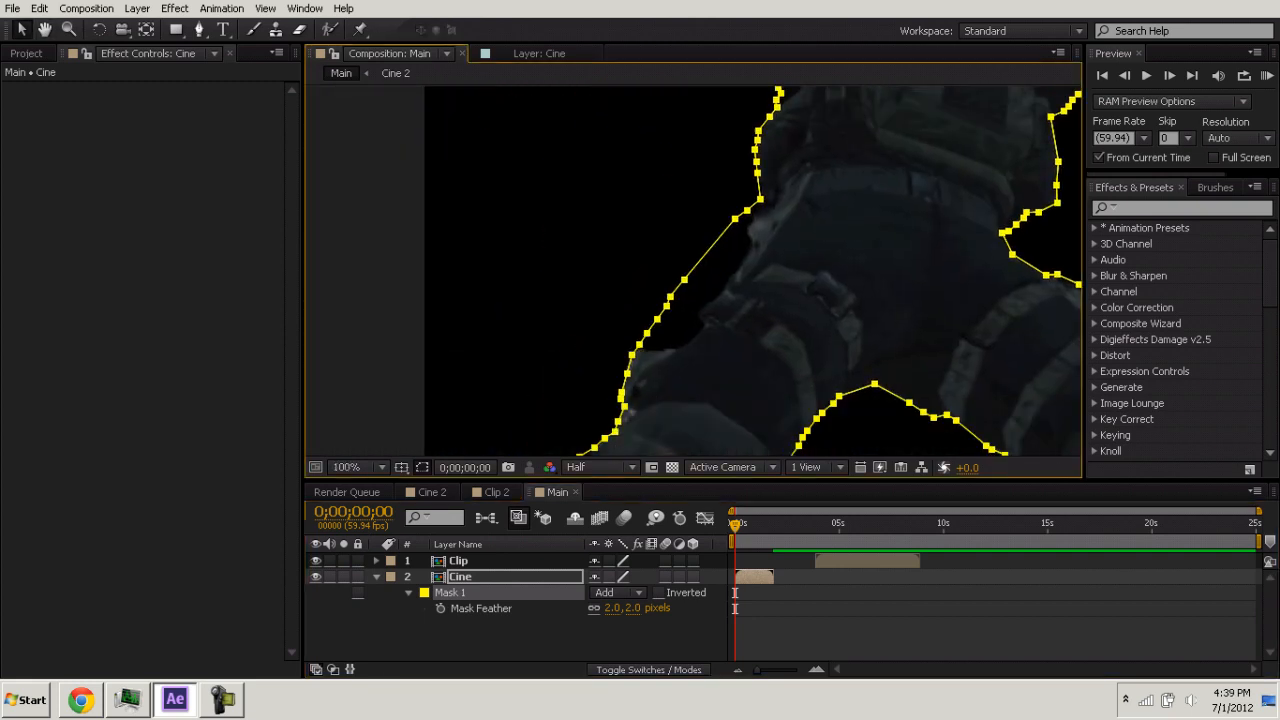
{"action": "scroll", "coordinate": [694, 271], "scroll_direction": "left", "scroll_amount": 2}
{"action": "key", "text": "ctrl+z"}
{"action": "left_click", "coordinate": [199, 30]}
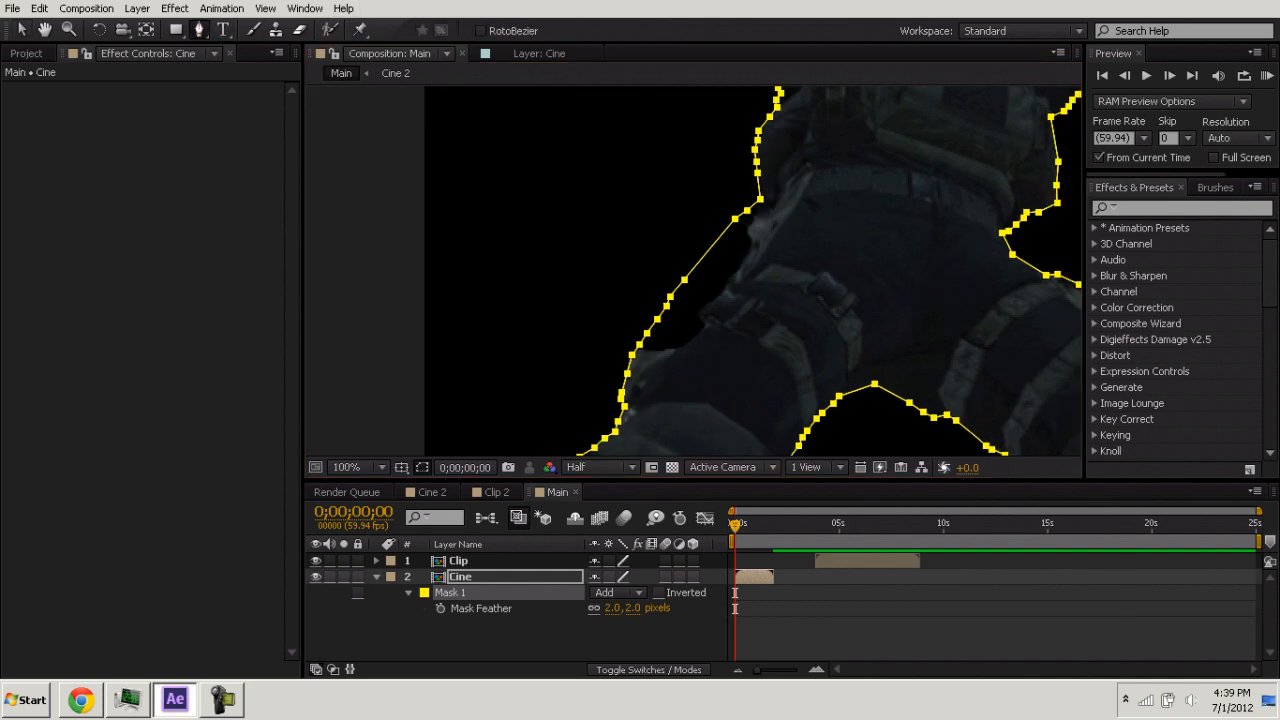
{"action": "left_click", "coordinate": [695, 265]}
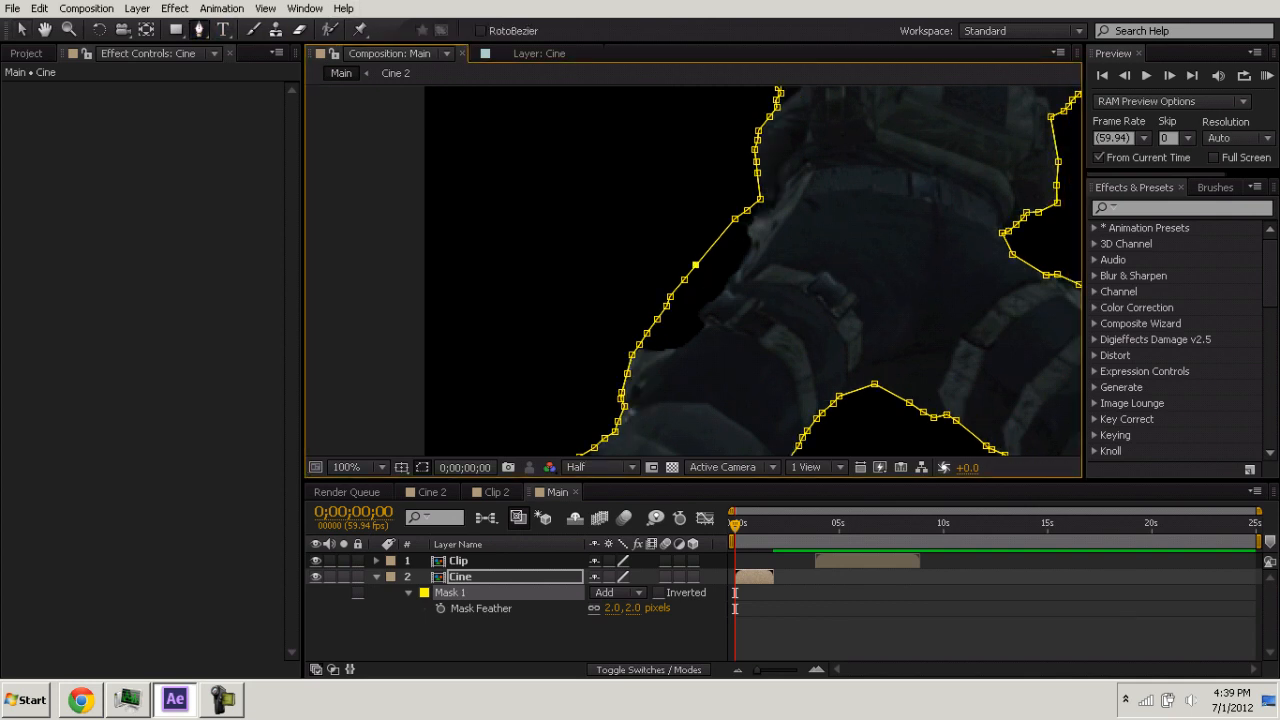
{"action": "left_click_drag", "start_coordinate": [695, 265], "coordinate": [747, 242]}
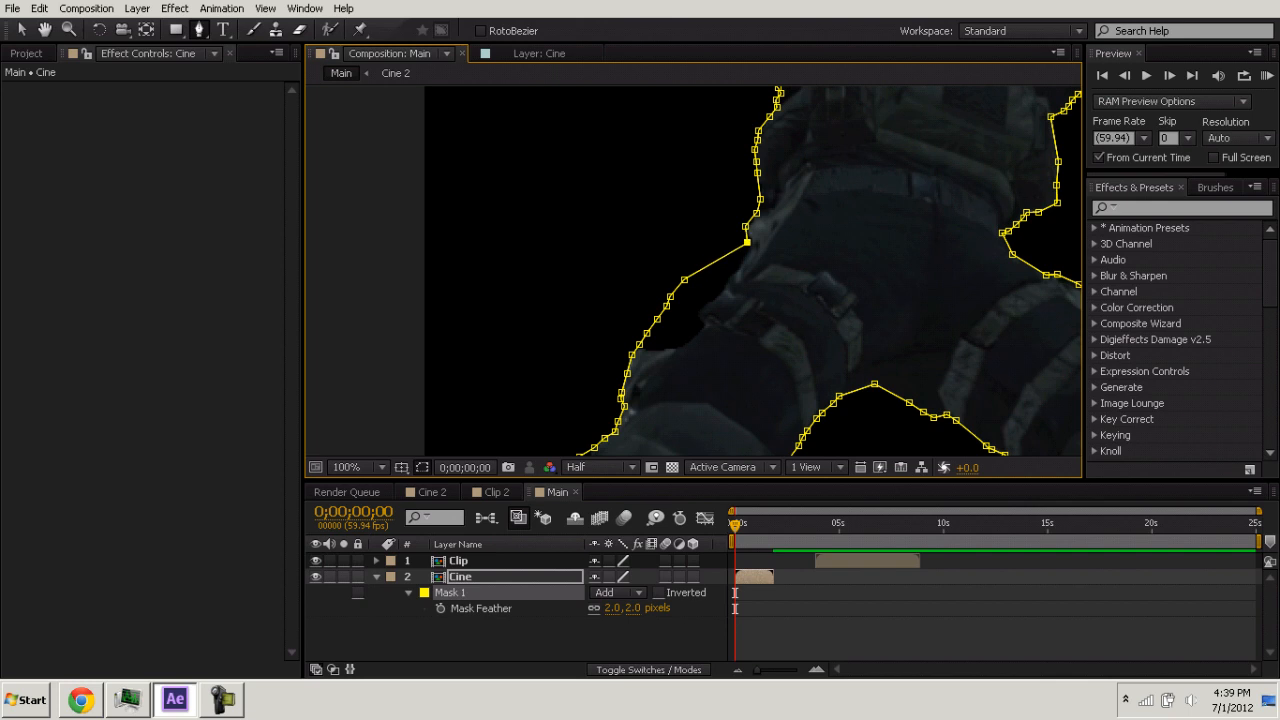
{"action": "left_click_drag", "start_coordinate": [684, 280], "coordinate": [750, 247]}
{"action": "left_click_drag", "start_coordinate": [670, 296], "coordinate": [654, 347]}
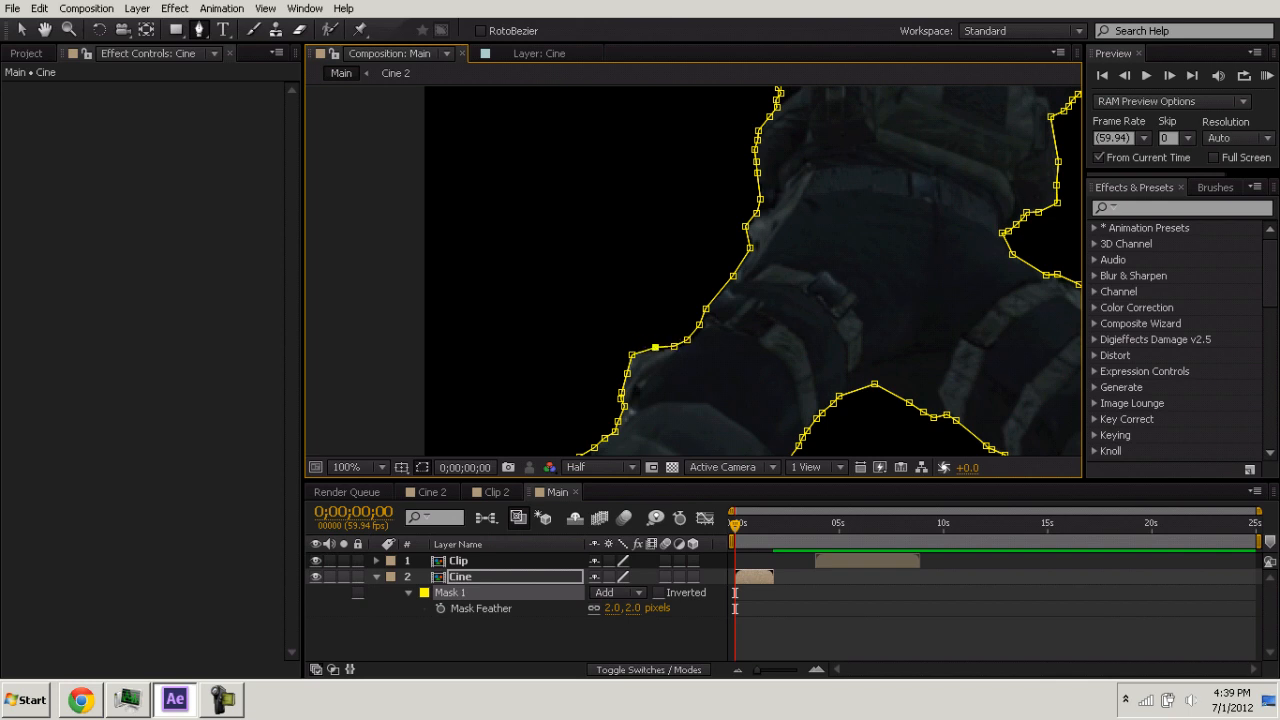
{"action": "key", "text": "comma"}
{"action": "left_click", "coordinate": [22, 30]}
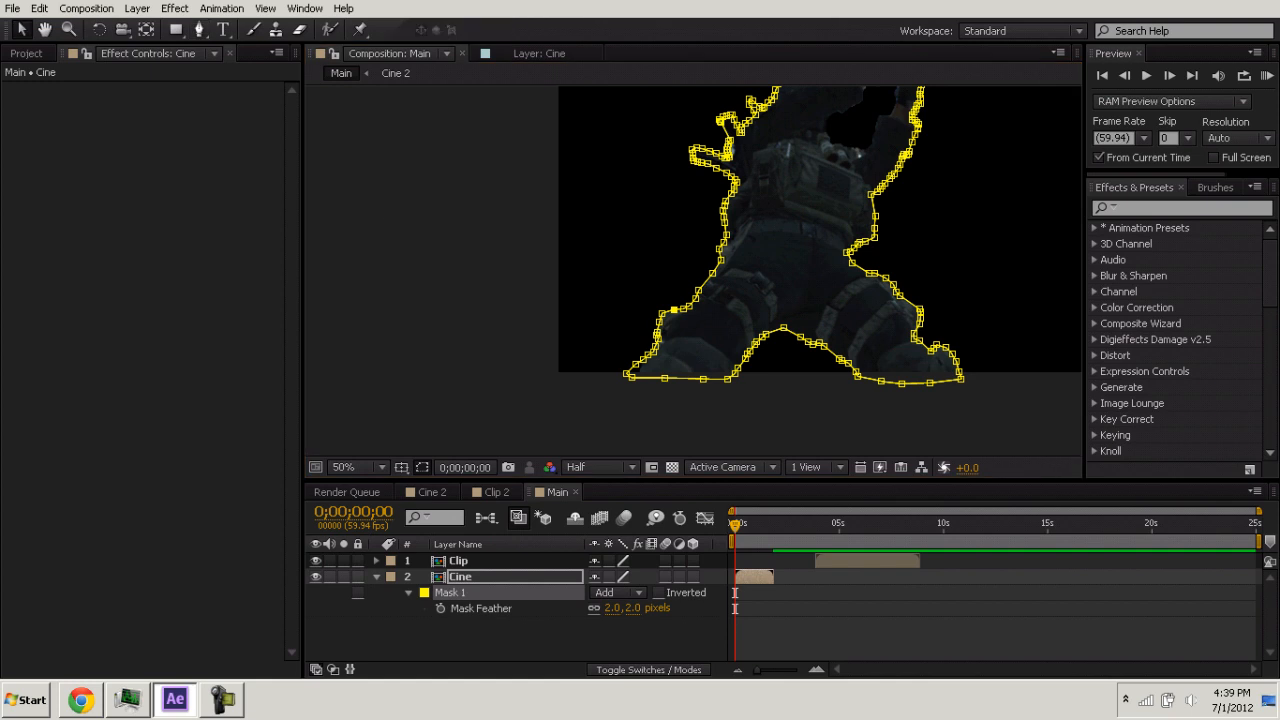
{"action": "left_click", "coordinate": [450, 222]}
{"action": "left_click", "coordinate": [450, 222]}
{"action": "key", "text": "space"}
{"action": "left_click_drag", "start_coordinate": [760, 230], "coordinate": [563, 300]}
{"action": "left_click", "coordinate": [460, 577]}
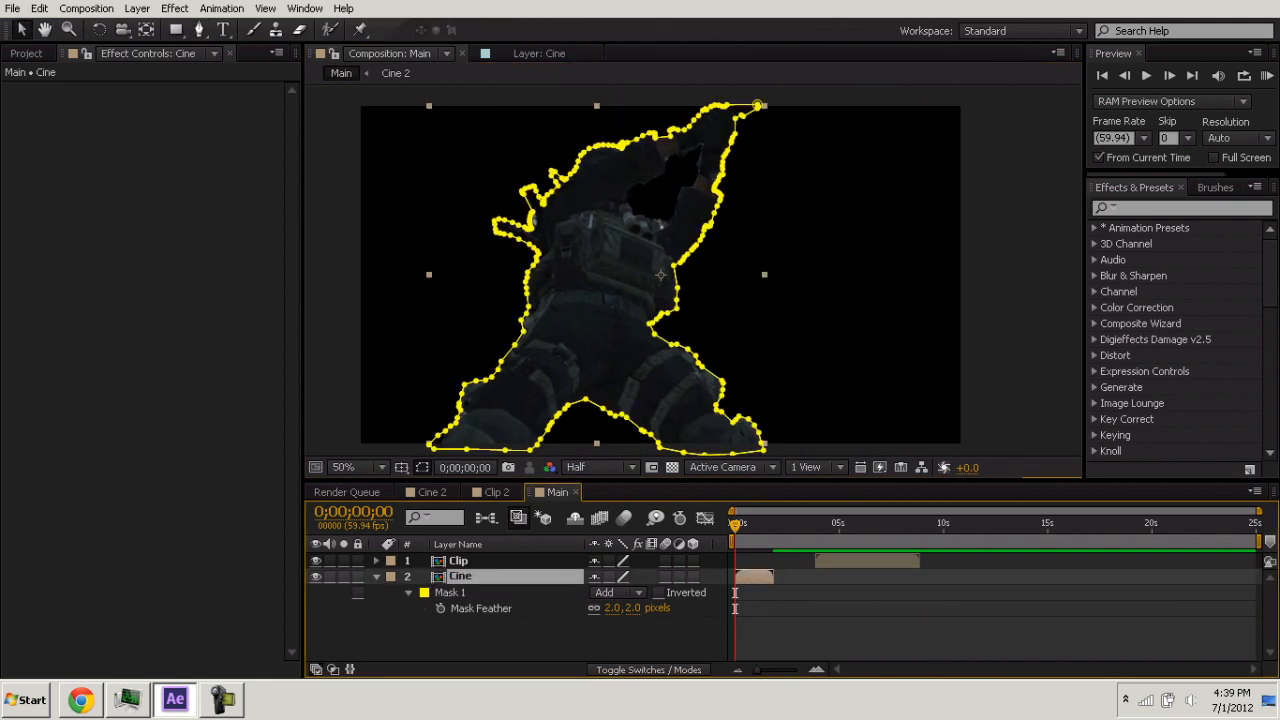
At 0;00;04;19, start a Pen mask on the Clip layer from the frame's bottom edge along the gloved hand to the rifle.
{"action": "left_click", "coordinate": [458, 561]}
{"action": "left_click_drag", "start_coordinate": [813, 525], "coordinate": [825, 525]}
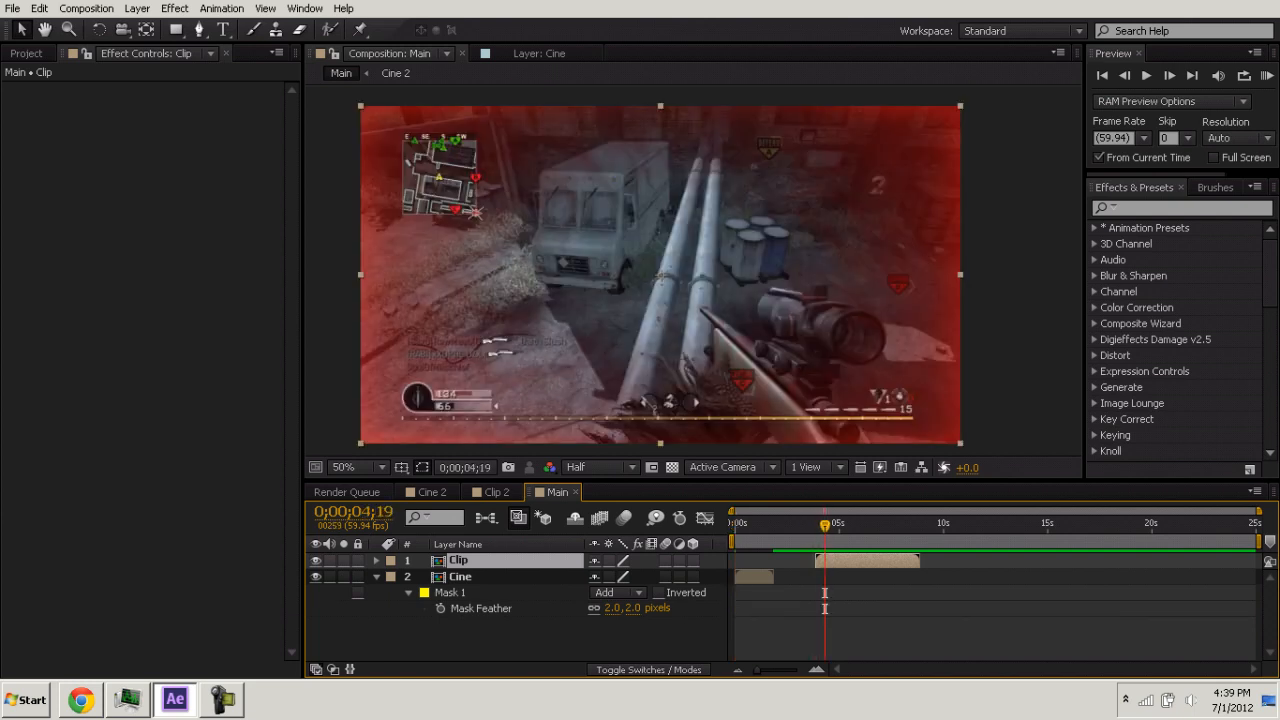
{"action": "left_click", "coordinate": [199, 29]}
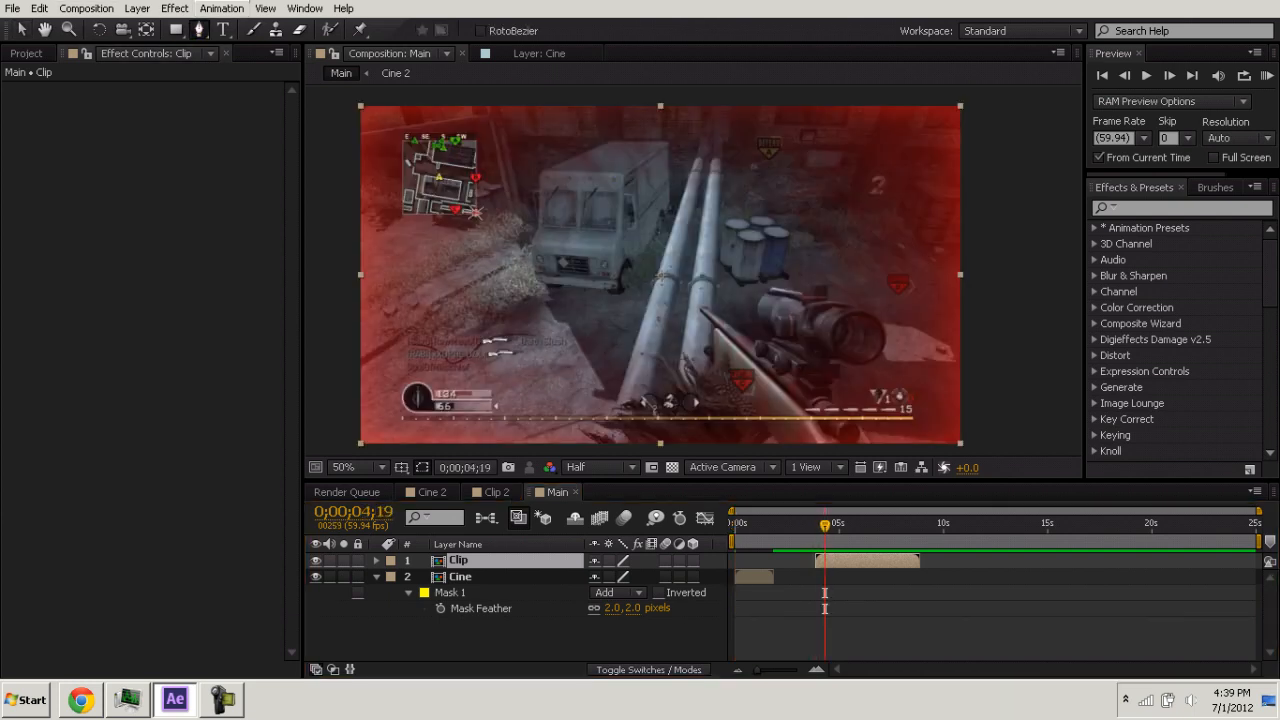
{"action": "scroll", "coordinate": [693, 271], "scroll_direction": "up", "scroll_amount": 1}
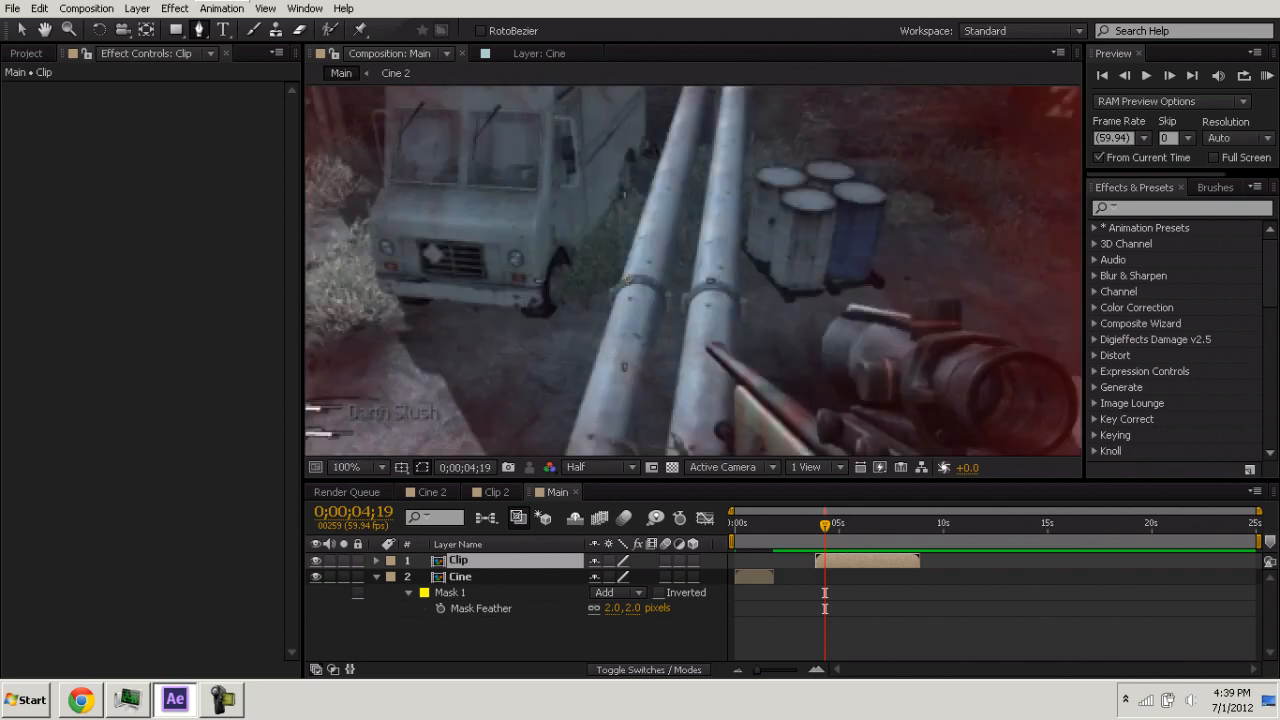
{"action": "left_click_drag", "start_coordinate": [600, 415], "coordinate": [756, 121]}
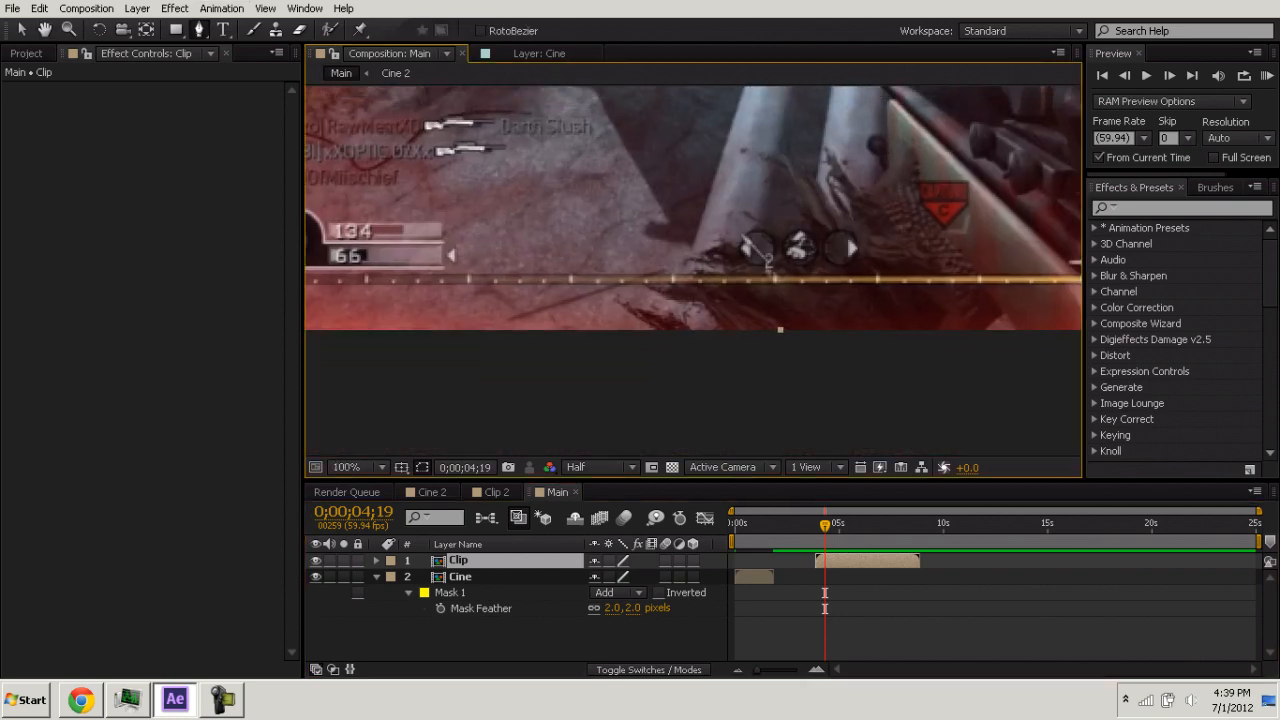
{"action": "left_click", "coordinate": [677, 335]}
{"action": "left_click", "coordinate": [634, 306]}
{"action": "left_click", "coordinate": [724, 236]}
{"action": "left_click", "coordinate": [816, 140]}
{"action": "left_click", "coordinate": [881, 174]}
{"action": "scroll", "coordinate": [877, 150], "scroll_direction": "up", "scroll_amount": 2}
{"action": "left_click", "coordinate": [727, 400]}
{"action": "left_click", "coordinate": [658, 290]}
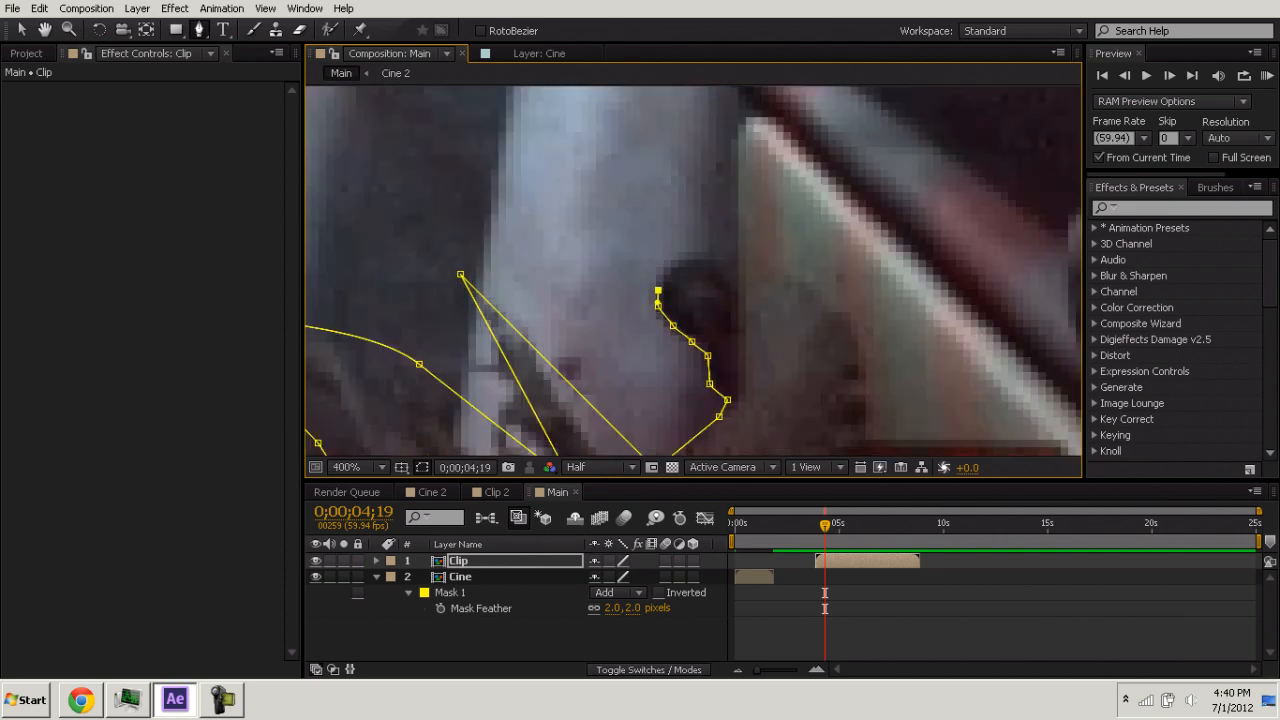
Continue the Clip layer's mask along the rifle barrel and around the top and far side of the scope.
{"action": "left_click", "coordinate": [740, 170]}
{"action": "left_click_drag", "start_coordinate": [700, 170], "coordinate": [686, 380]}
{"action": "left_click", "coordinate": [611, 197]}
{"action": "left_click_drag", "start_coordinate": [800, 370], "coordinate": [594, 220]}
{"action": "left_click", "coordinate": [1000, 254]}
{"action": "left_click_drag", "start_coordinate": [950, 270], "coordinate": [681, 259]}
{"action": "left_click", "coordinate": [774, 245]}
{"action": "left_click_drag", "start_coordinate": [774, 245], "coordinate": [732, 265]}
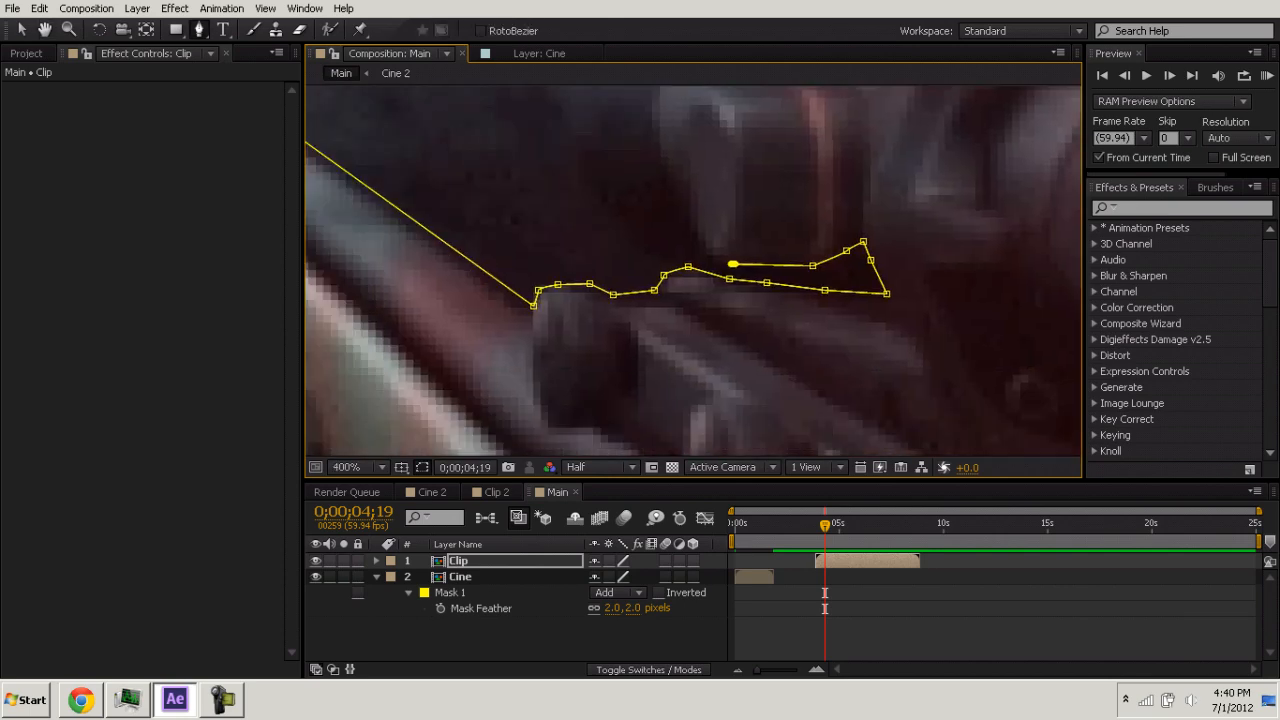
{"action": "left_click", "coordinate": [593, 189]}
{"action": "left_click", "coordinate": [704, 141]}
{"action": "left_click", "coordinate": [905, 143]}
{"action": "left_click_drag", "start_coordinate": [905, 143], "coordinate": [528, 206]}
{"action": "left_click", "coordinate": [799, 161]}
{"action": "left_click", "coordinate": [926, 304]}
{"action": "left_click", "coordinate": [823, 271]}
{"action": "left_click", "coordinate": [804, 307]}
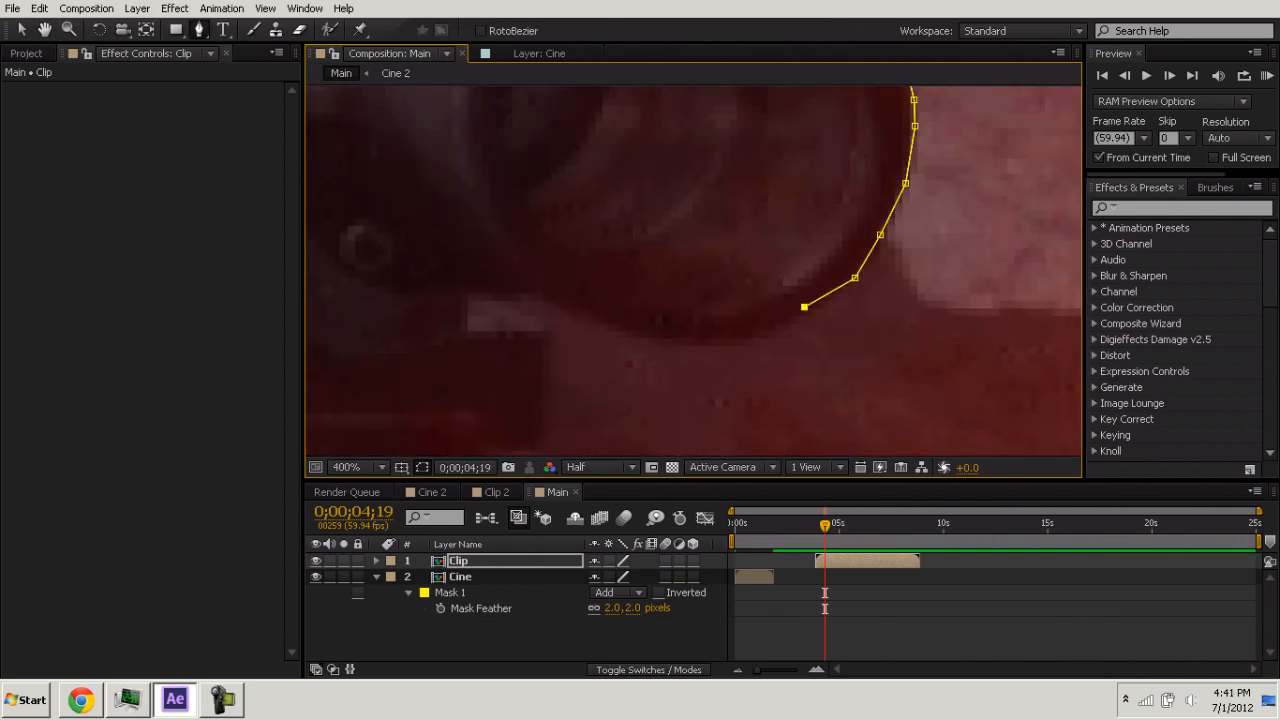
Finish the Clip layer's mask under the scope and down the rear of the rifle, closing it along the frame's bottom edge.
{"action": "left_click", "coordinate": [686, 349]}
{"action": "left_click", "coordinate": [571, 323]}
{"action": "left_click", "coordinate": [543, 337]}
{"action": "scroll", "coordinate": [543, 337], "scroll_direction": "up", "scroll_amount": 1}
{"action": "left_click", "coordinate": [694, 243]}
{"action": "left_click", "coordinate": [677, 314]}
{"action": "left_click", "coordinate": [615, 428]}
{"action": "left_click", "coordinate": [746, 355]}
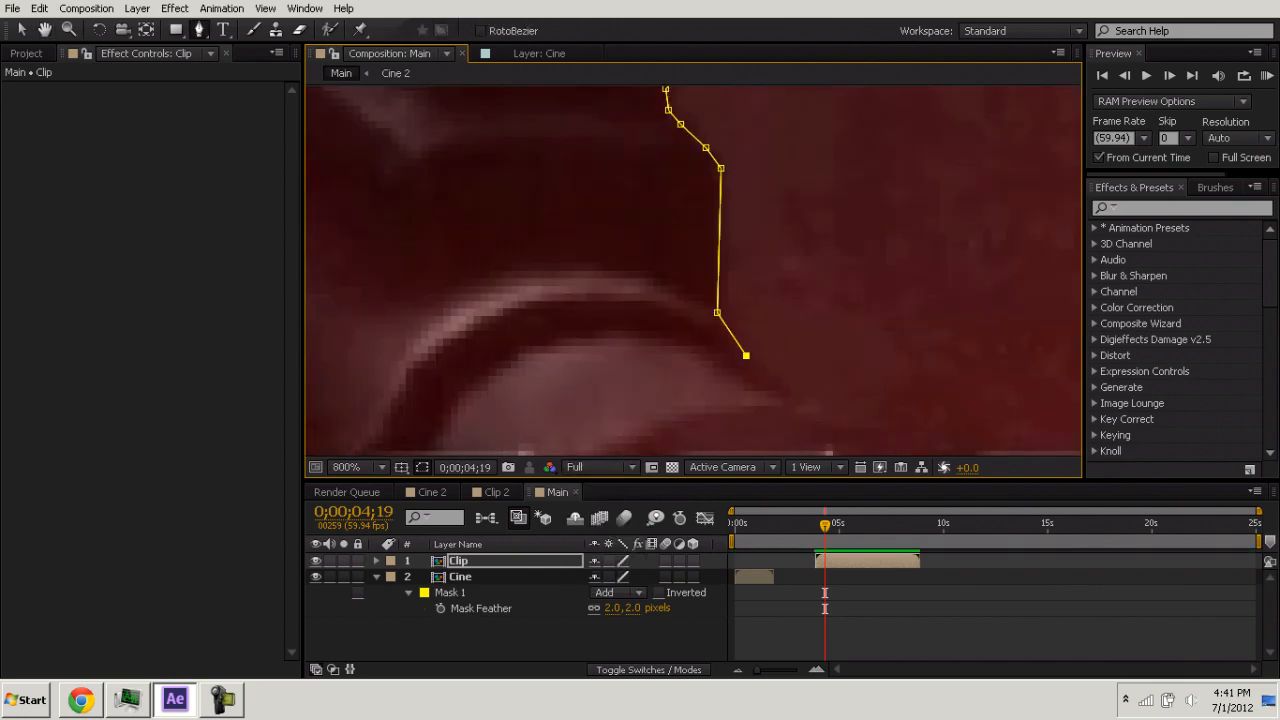
{"action": "scroll", "coordinate": [746, 355], "scroll_direction": "down", "scroll_amount": 1}
{"action": "left_click", "coordinate": [851, 346]}
{"action": "left_click", "coordinate": [749, 194]}
{"action": "left_click", "coordinate": [738, 252]}
{"action": "left_click", "coordinate": [826, 346]}
{"action": "left_click", "coordinate": [720, 329]}
{"action": "left_click", "coordinate": [356, 467]}
{"action": "left_click", "coordinate": [345, 205]}
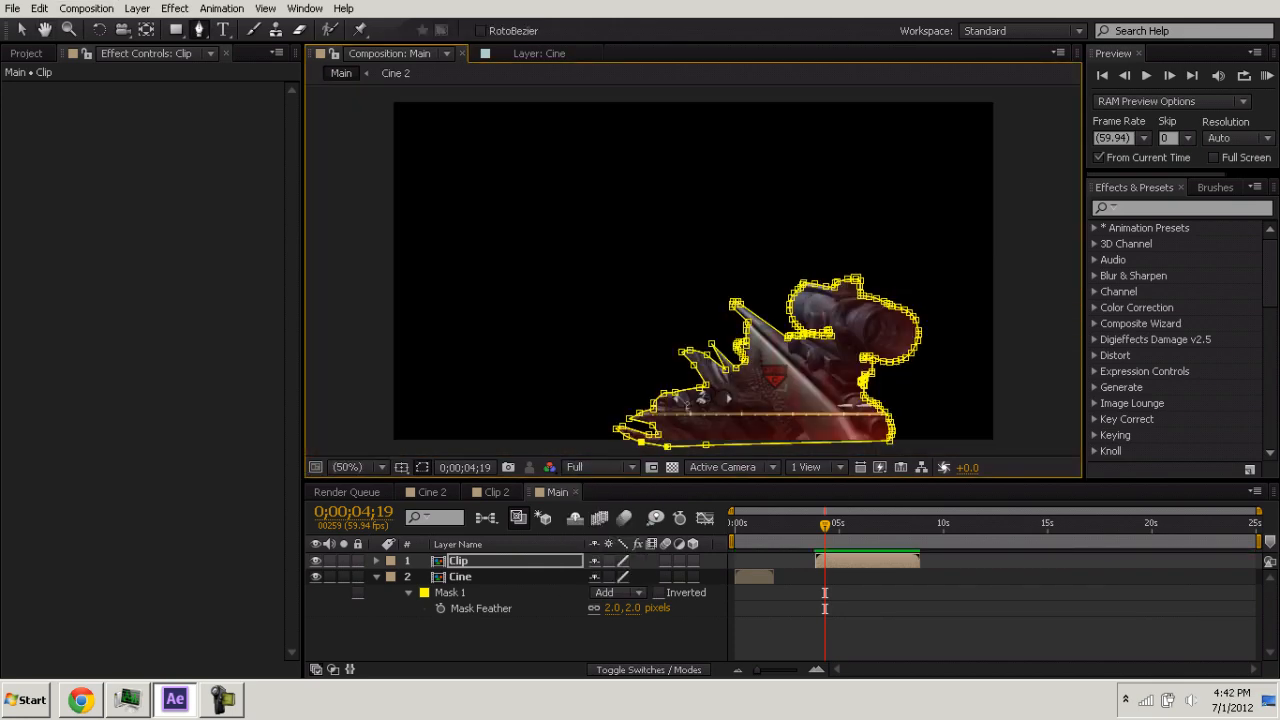
{"action": "left_click", "coordinate": [22, 30]}
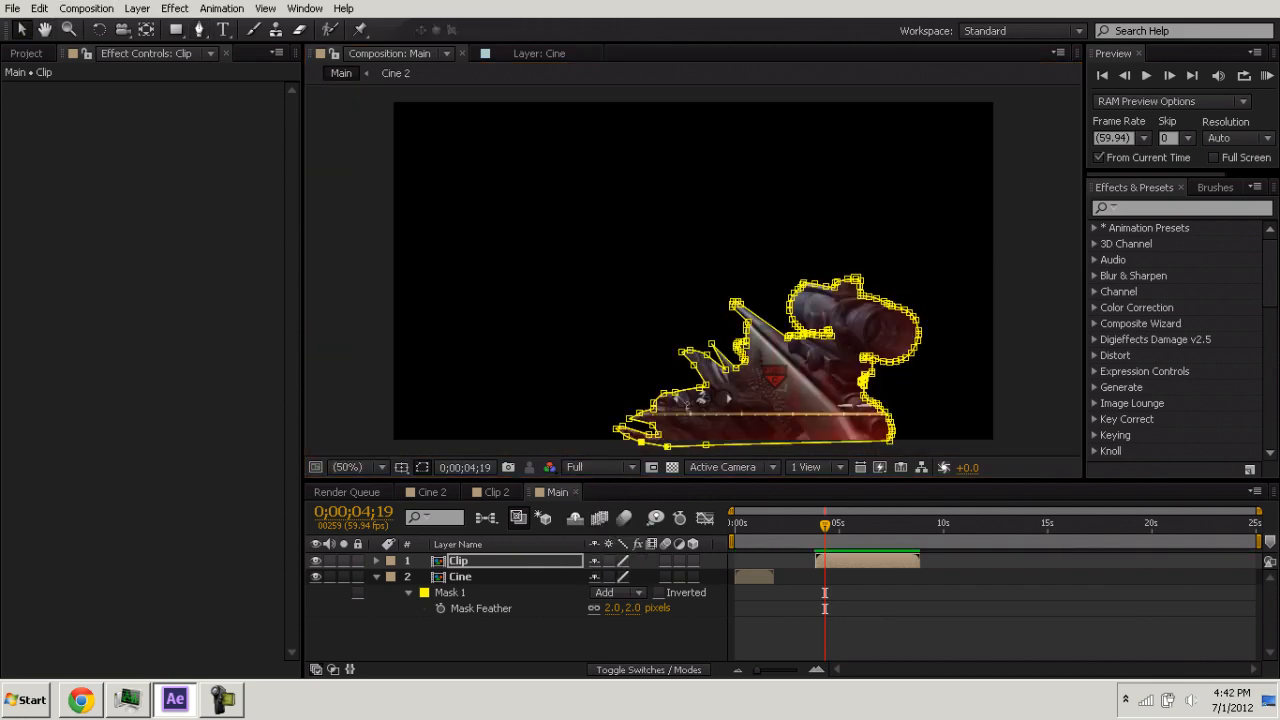
{"action": "left_click", "coordinate": [693, 271]}
Set the Mask Feather of the Clip layer's Mask 1 to 2 pixels.
{"action": "left_click", "coordinate": [460, 577]}
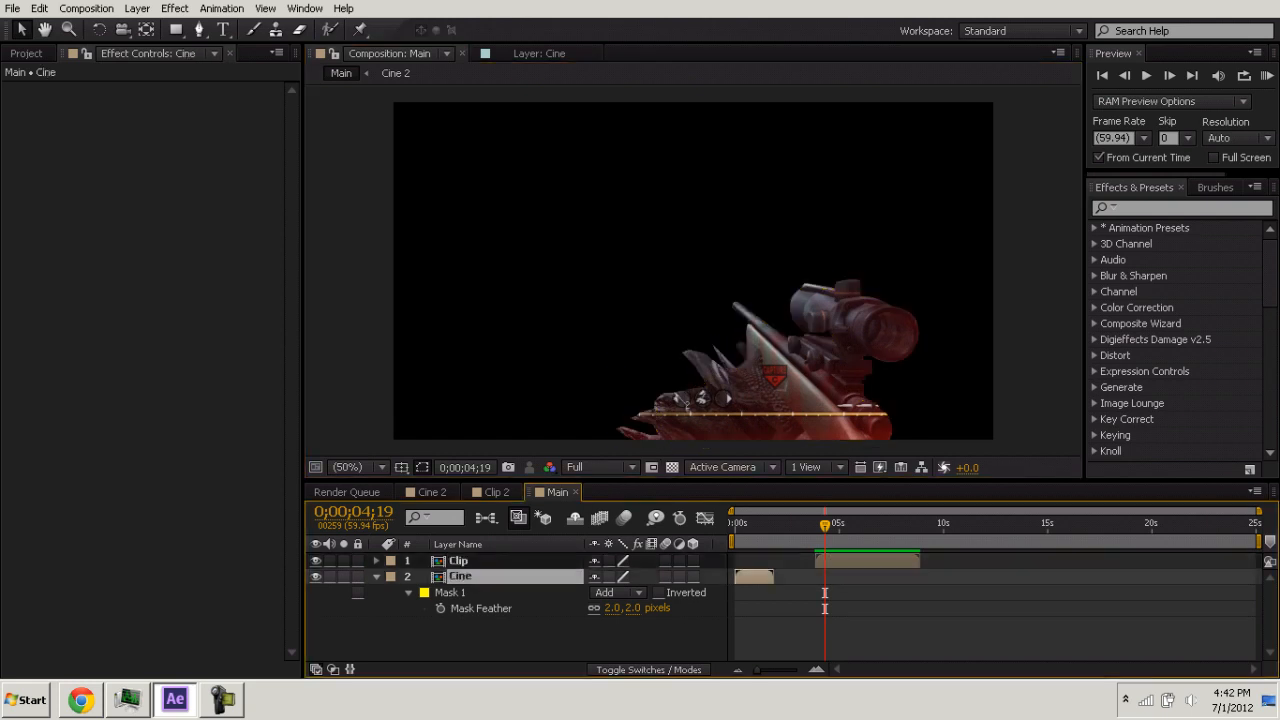
{"action": "left_click", "coordinate": [458, 561]}
{"action": "key", "text": "f"}
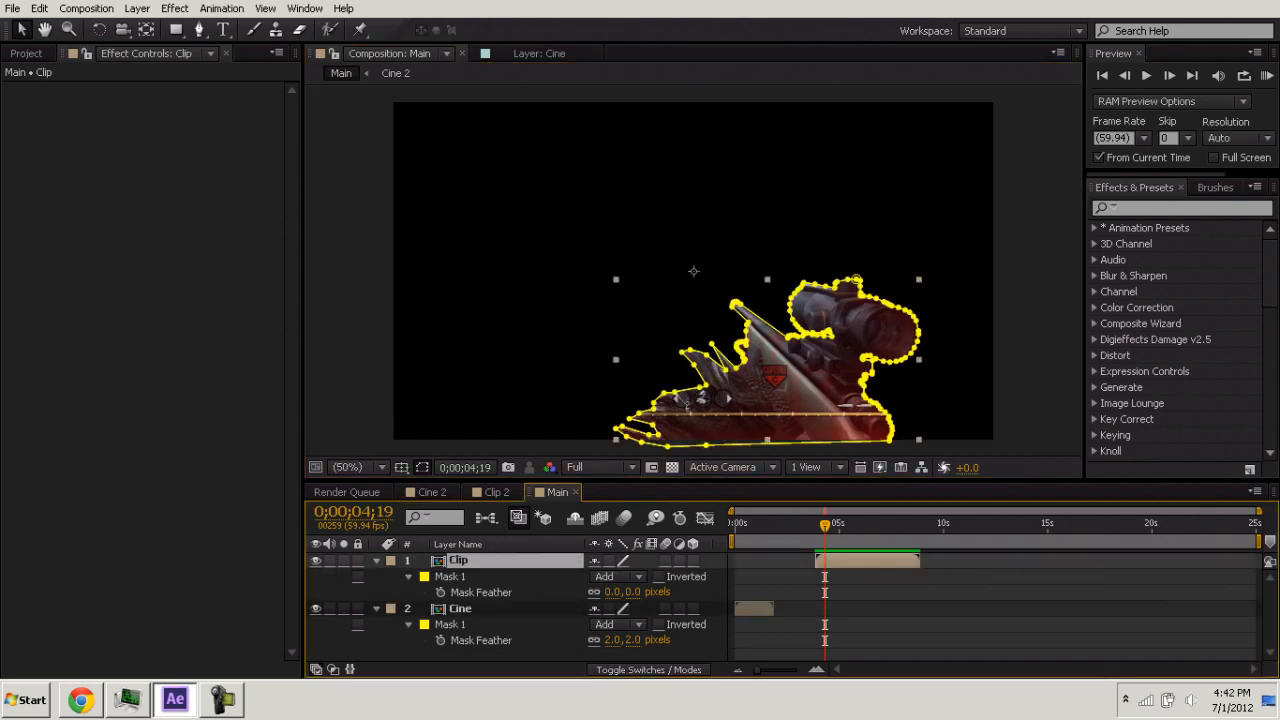
{"action": "left_click", "coordinate": [613, 592]}
{"action": "type", "text": "2"}
{"action": "key", "text": "Return"}
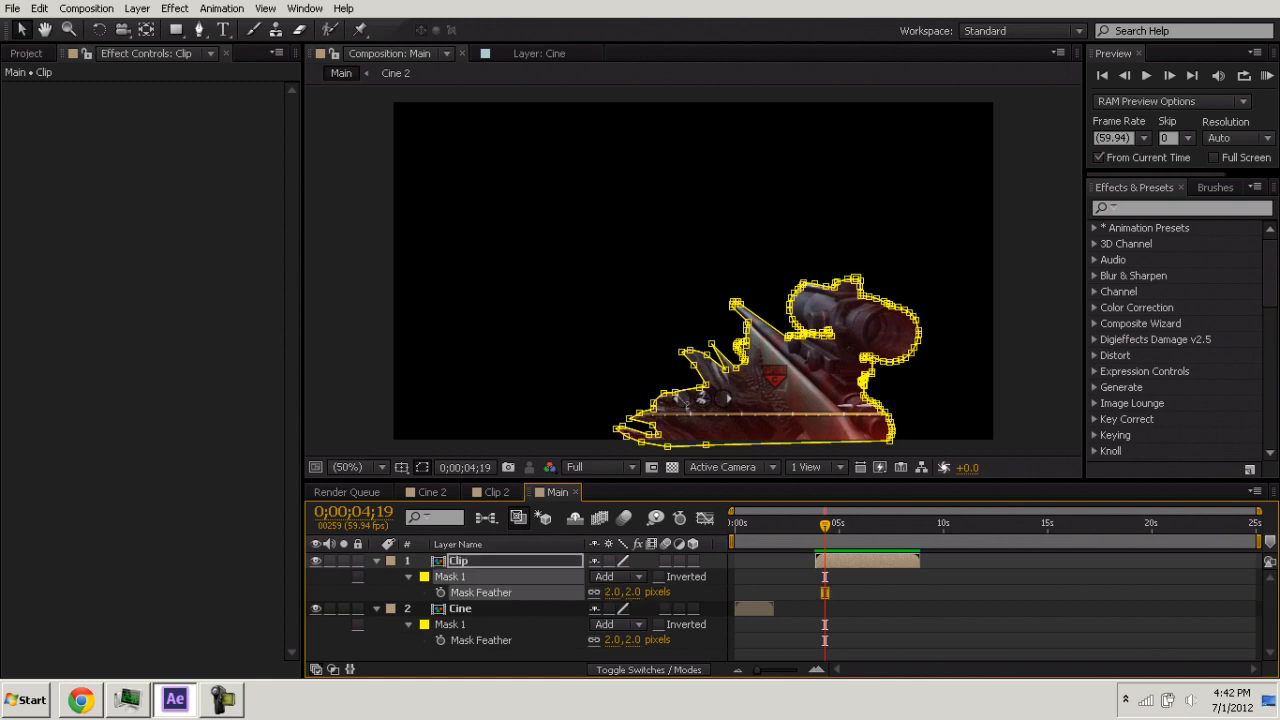
Collapse both layers' mask properties and move the Cine layer in time so it ends where the Clip layer begins.
{"action": "key", "text": "f"}
{"action": "left_click", "coordinate": [376, 577]}
{"action": "left_click", "coordinate": [470, 630]}
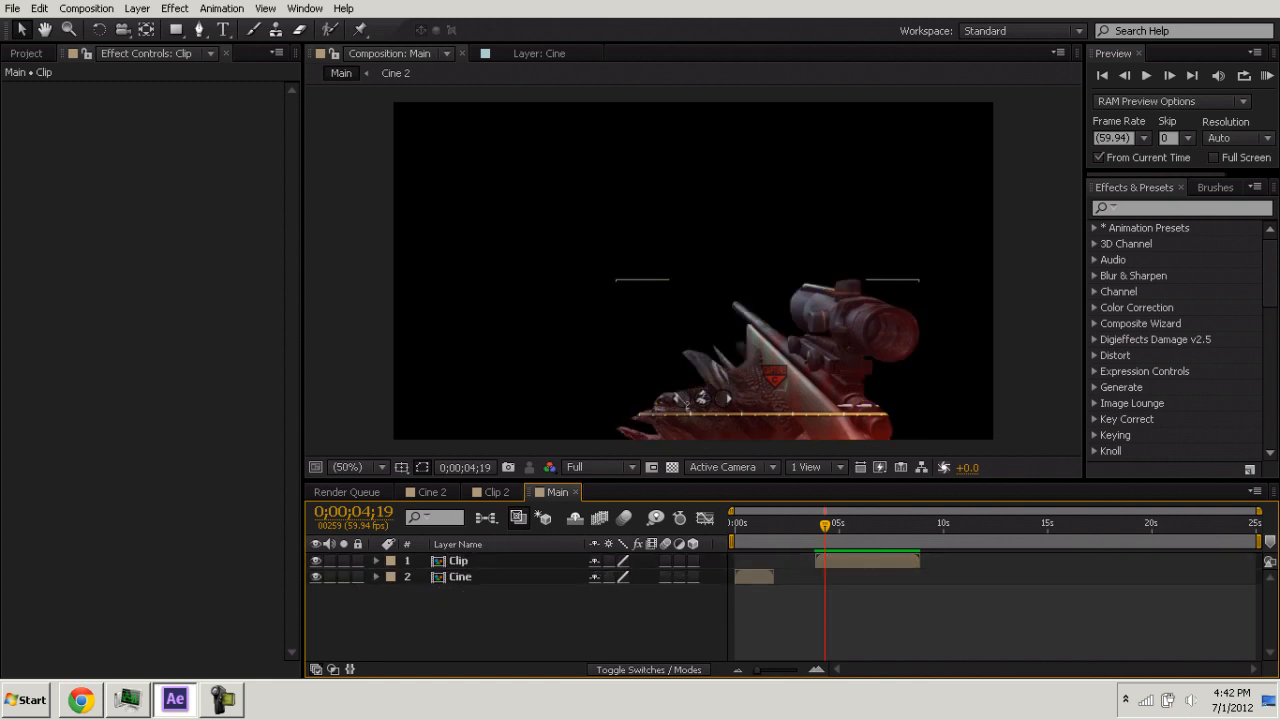
{"action": "left_click_drag", "start_coordinate": [824, 524], "coordinate": [788, 577]}
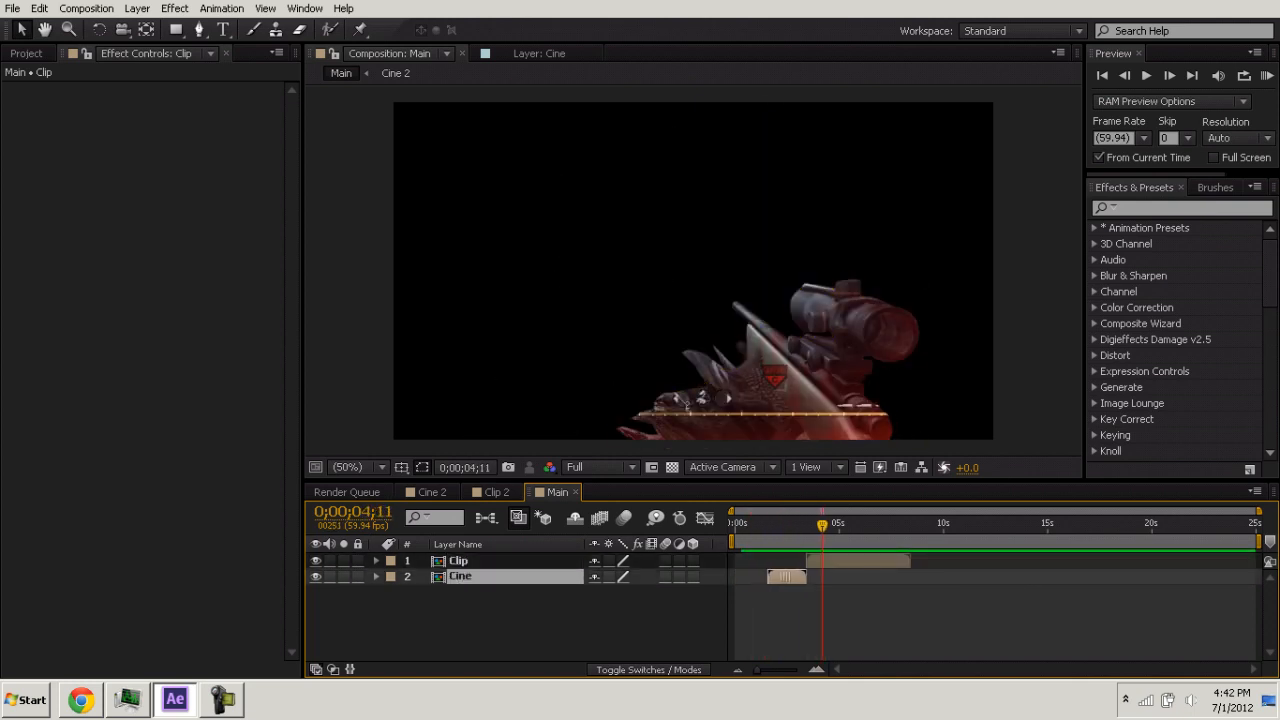
Duplicate the Clip 2 and Cine 2 compositions in the project and open the Cine 2 copy.
{"action": "left_click", "coordinate": [26, 54]}
{"action": "left_click", "coordinate": [65, 308]}
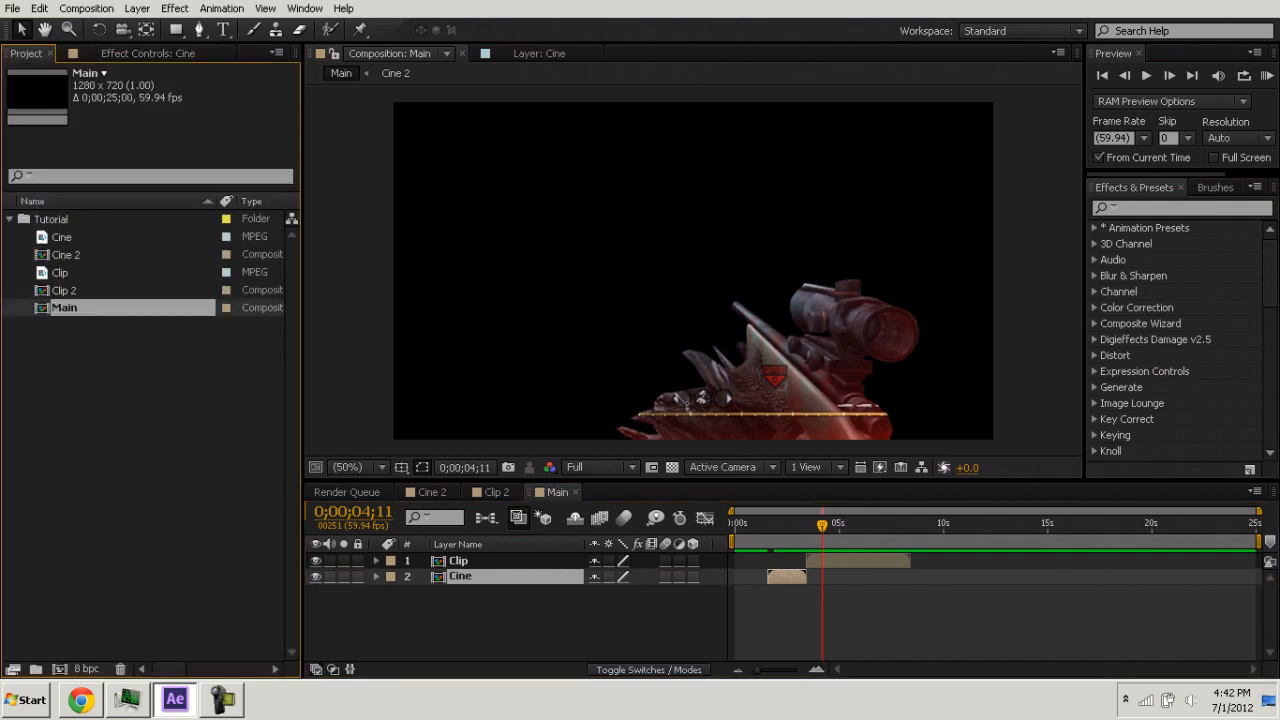
{"action": "left_click", "coordinate": [120, 400]}
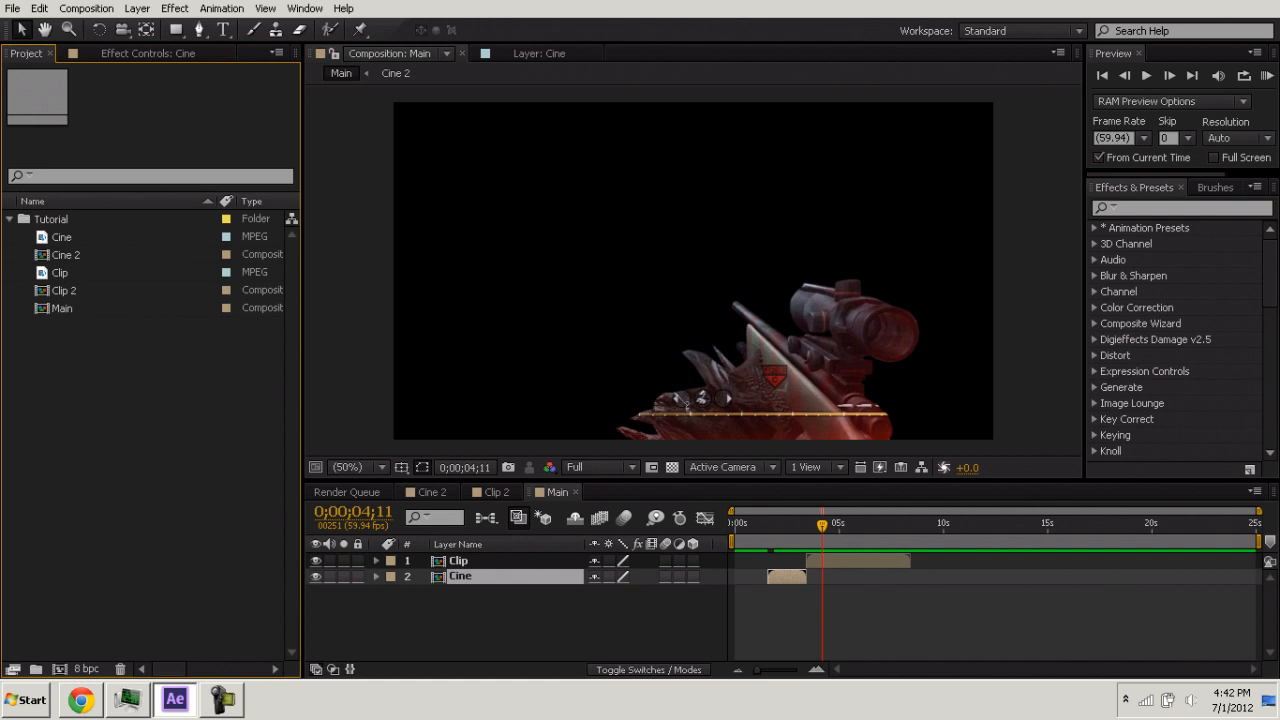
{"action": "left_click", "coordinate": [65, 290]}
{"action": "key", "text": "ctrl+d"}
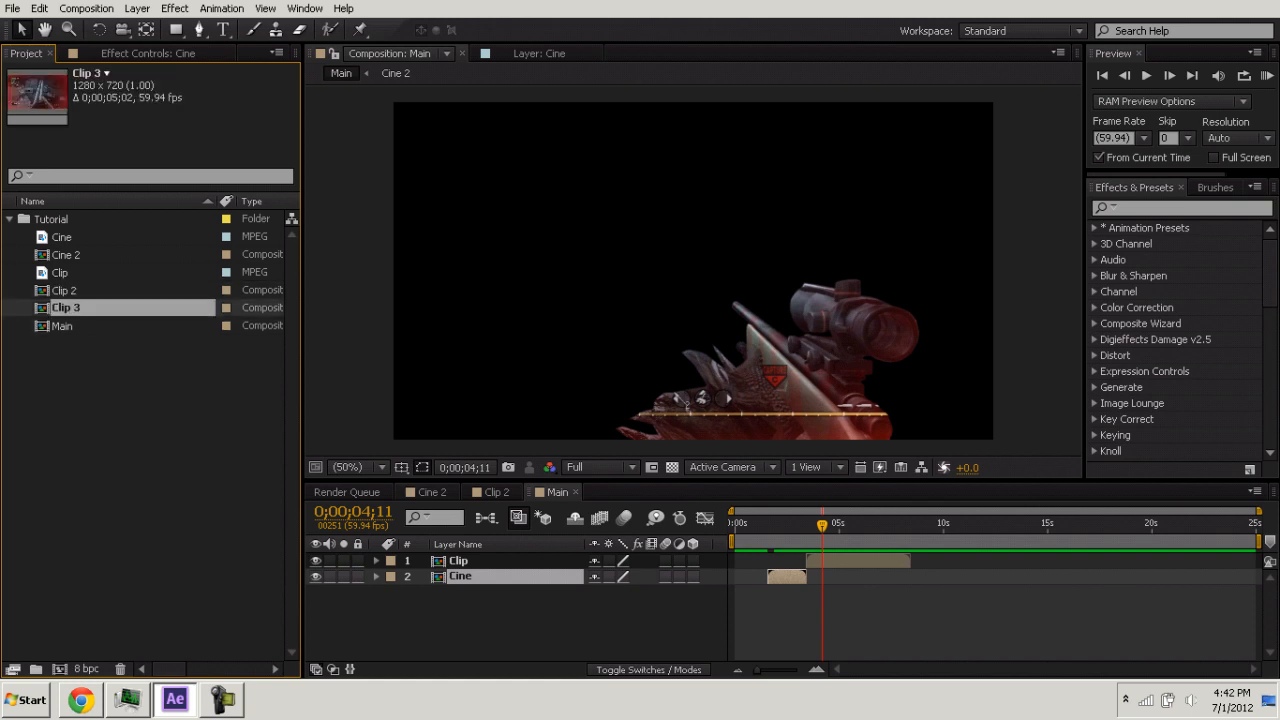
{"action": "left_click", "coordinate": [67, 254]}
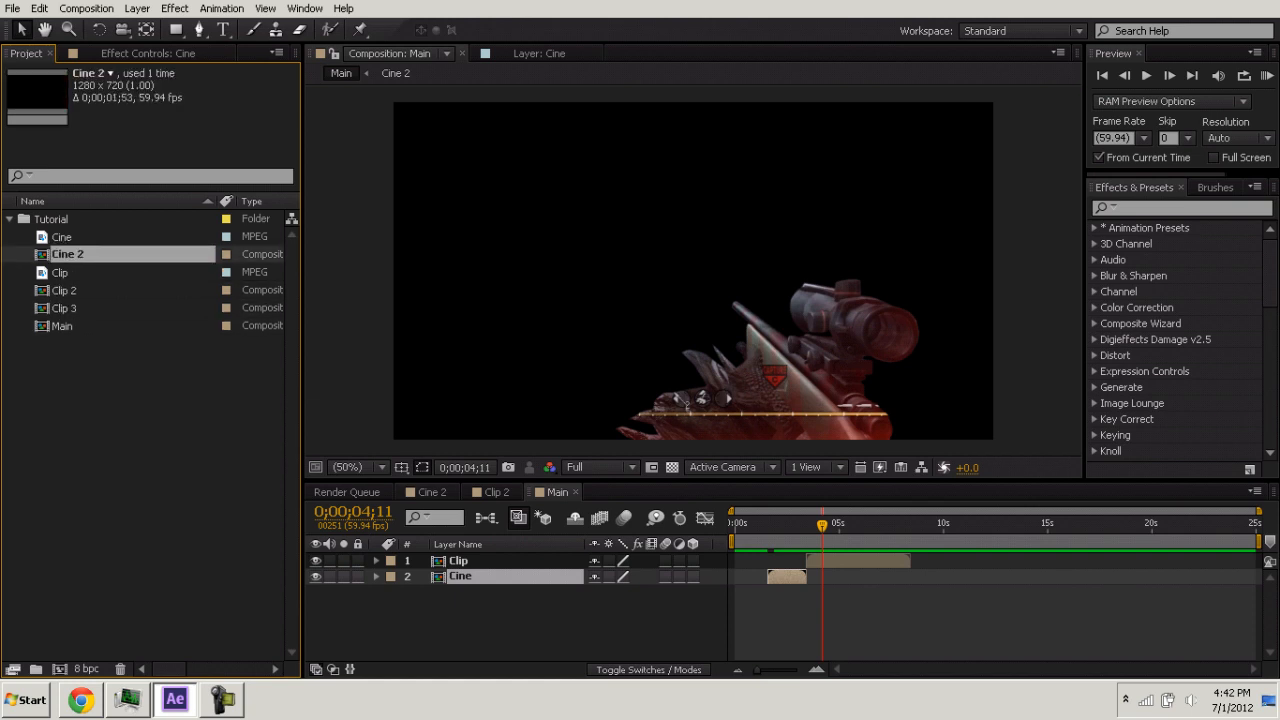
{"action": "left_click", "coordinate": [120, 400]}
{"action": "left_click", "coordinate": [67, 254]}
{"action": "key", "text": "ctrl+d"}
{"action": "double_click", "coordinate": [67, 272]}
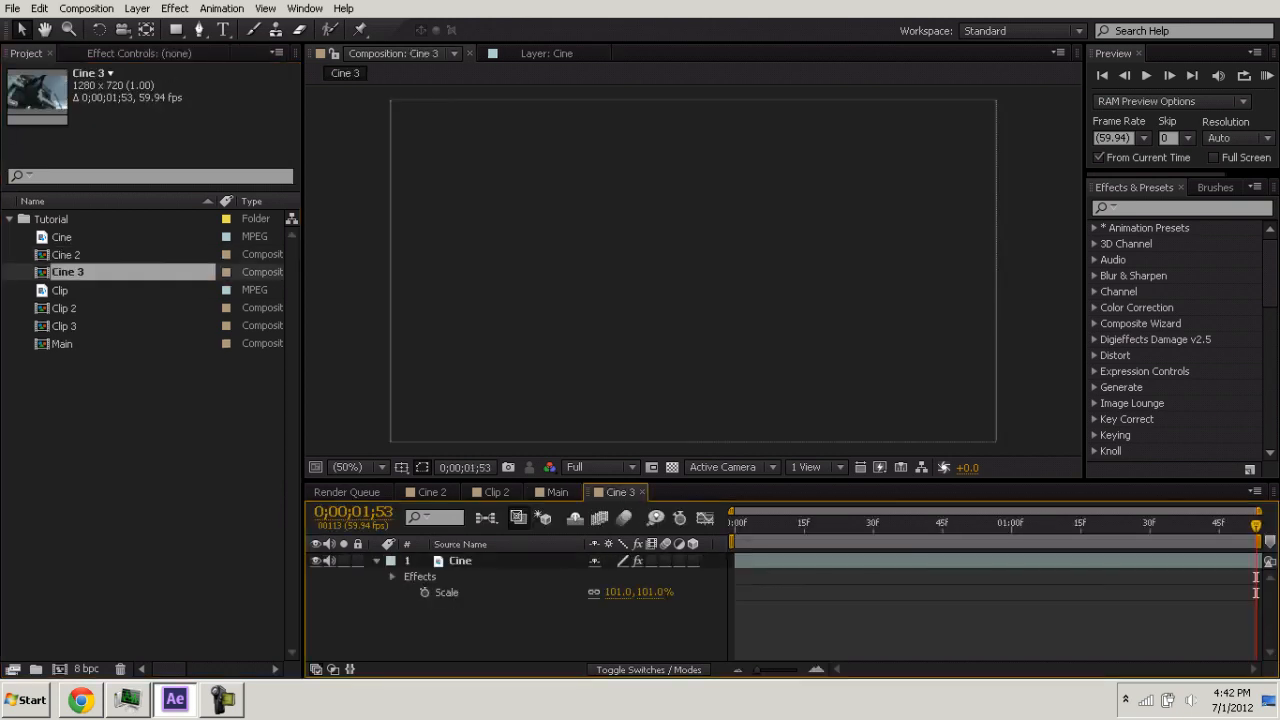
Try removing time remapping from the Cine layer in Cine 3 and shifting the layer later, undoing both changes.
{"action": "left_click", "coordinate": [460, 561]}
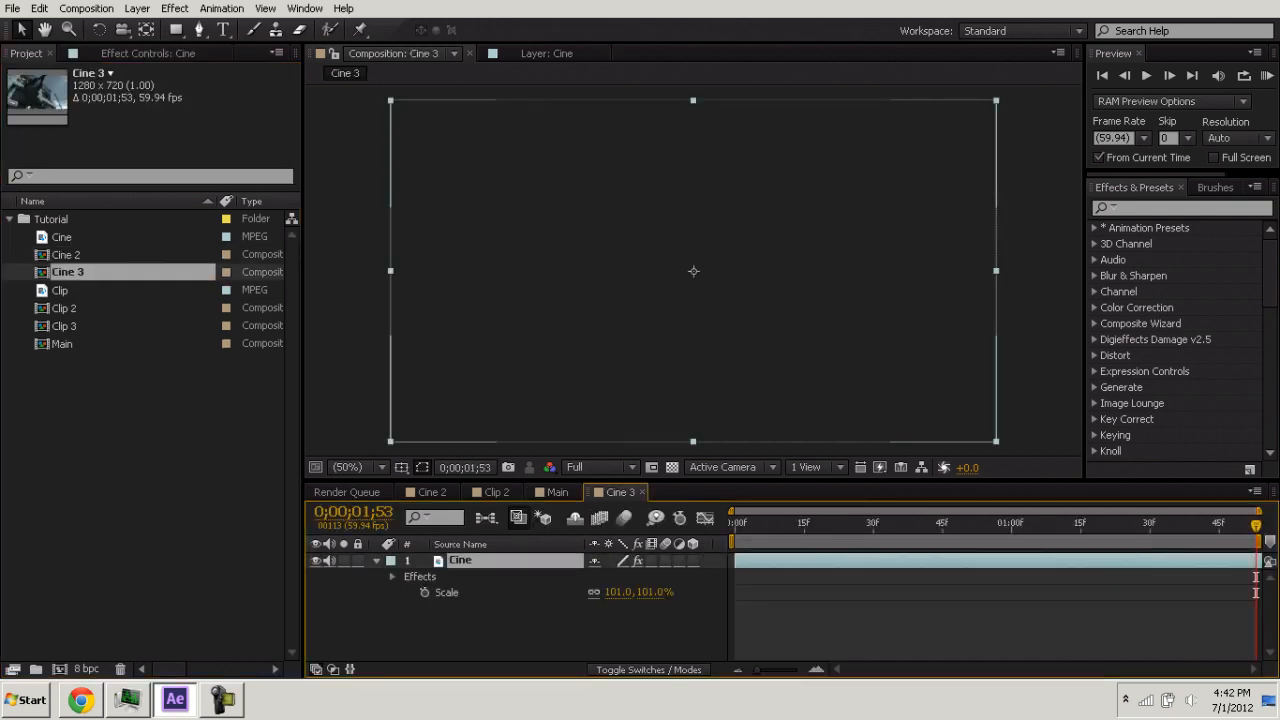
{"action": "key", "text": "ctrl+alt+t"}
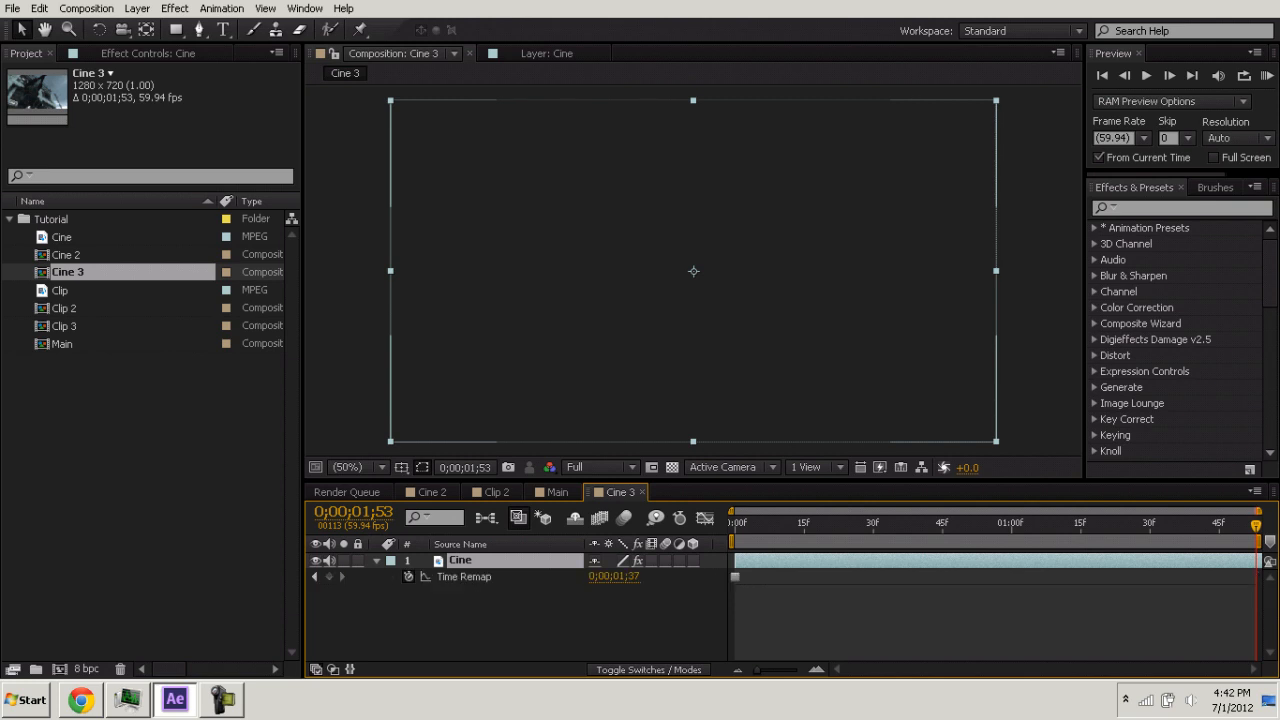
{"action": "key", "text": "ctrl+z"}
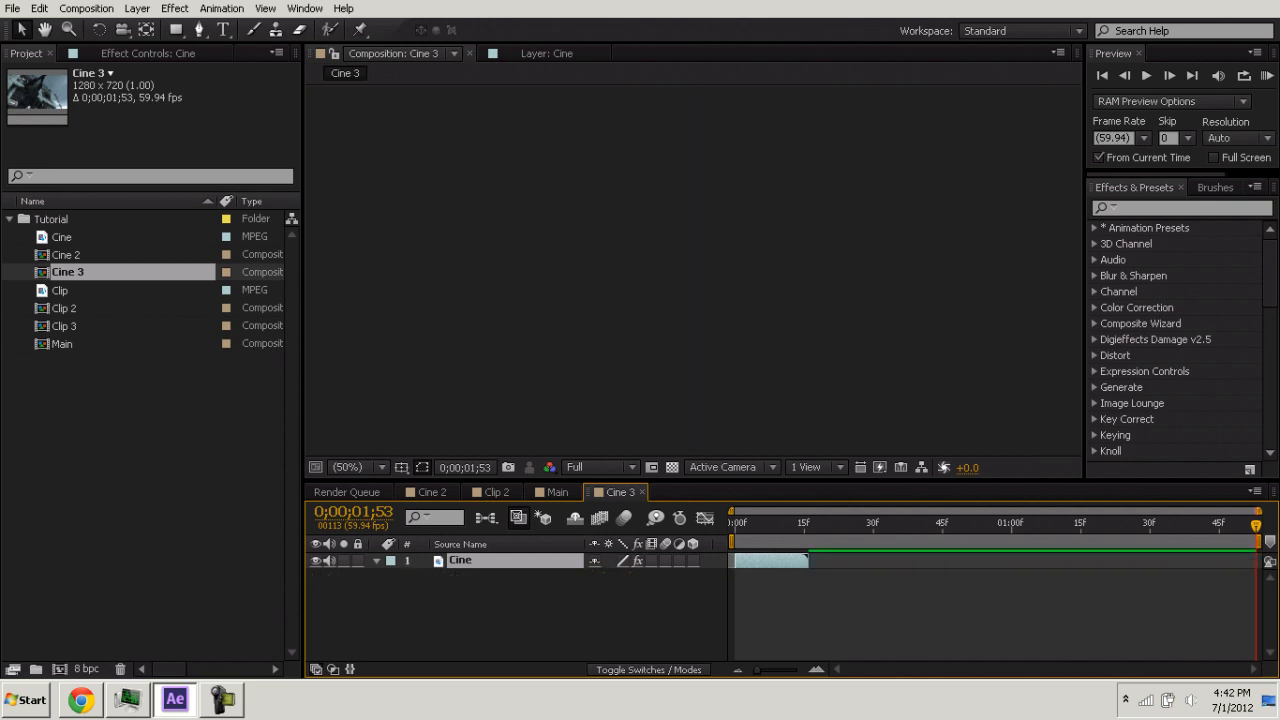
{"action": "left_click_drag", "start_coordinate": [1256, 525], "coordinate": [876, 561]}
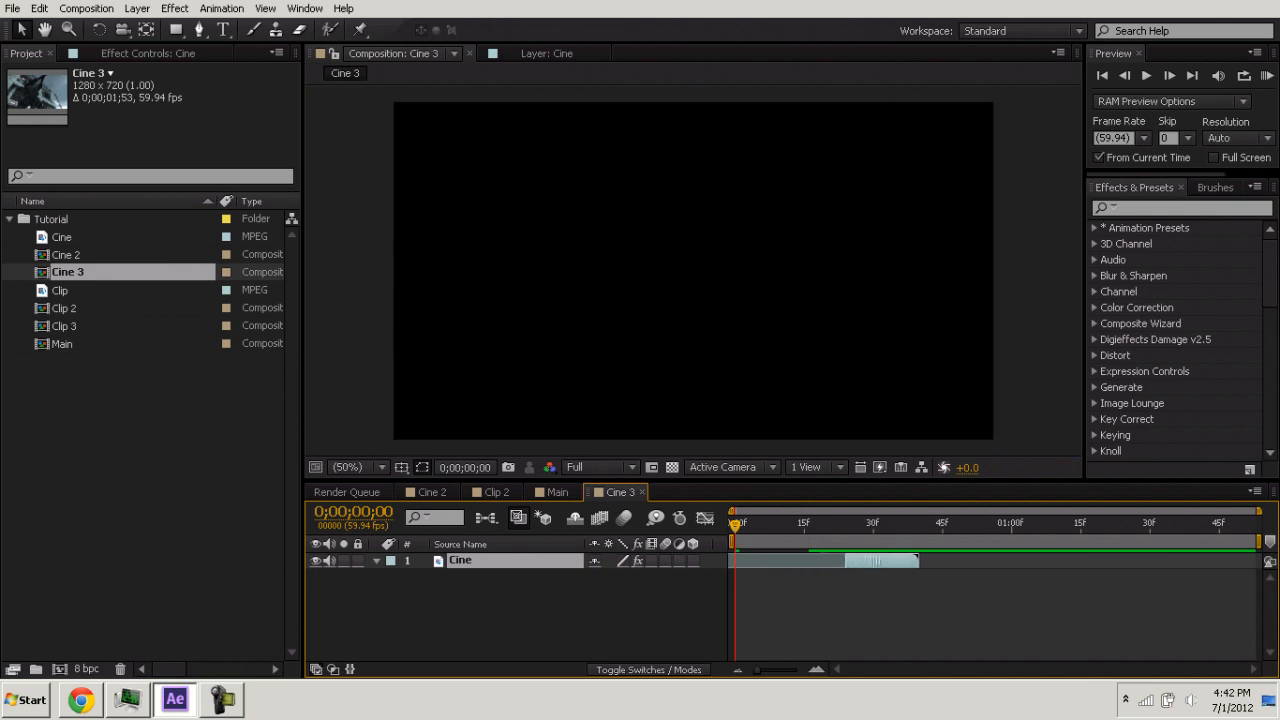
{"action": "key", "text": "ctrl+z"}
{"action": "key", "text": "ctrl+z"}
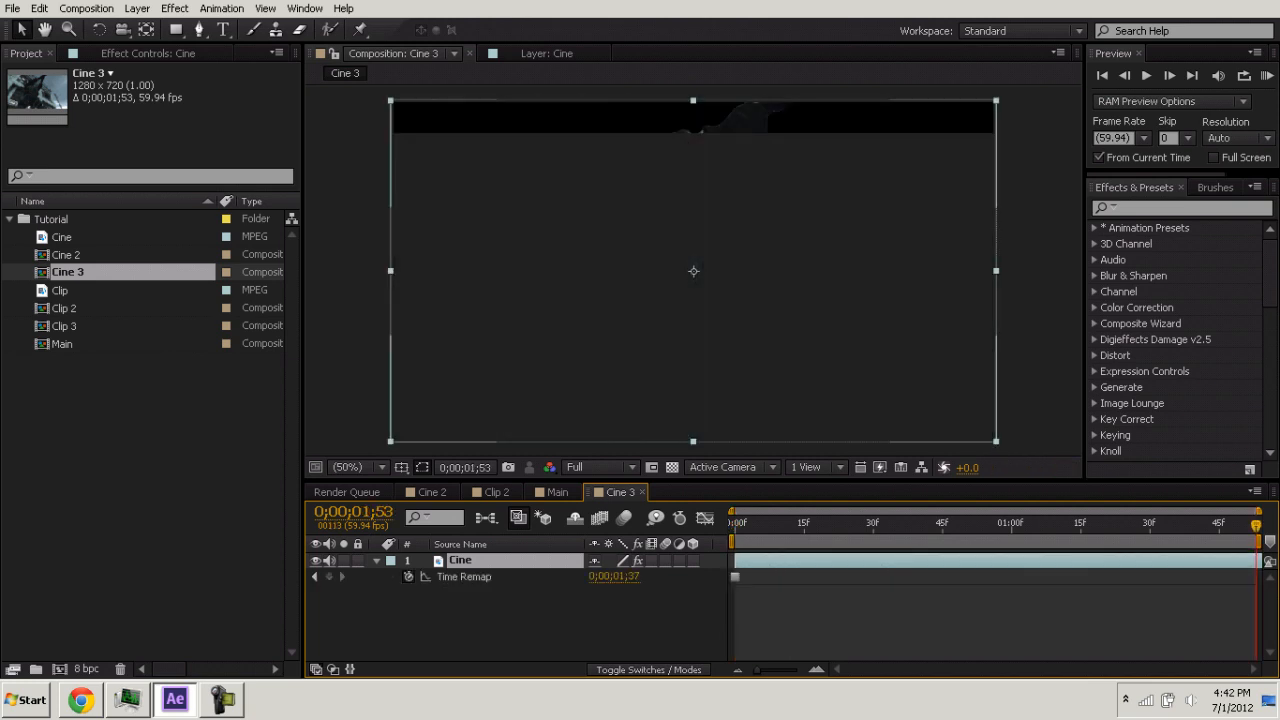
Delete the duplicated Cine 3 and Clip 3 compositions from the project.
{"action": "left_click", "coordinate": [130, 430]}
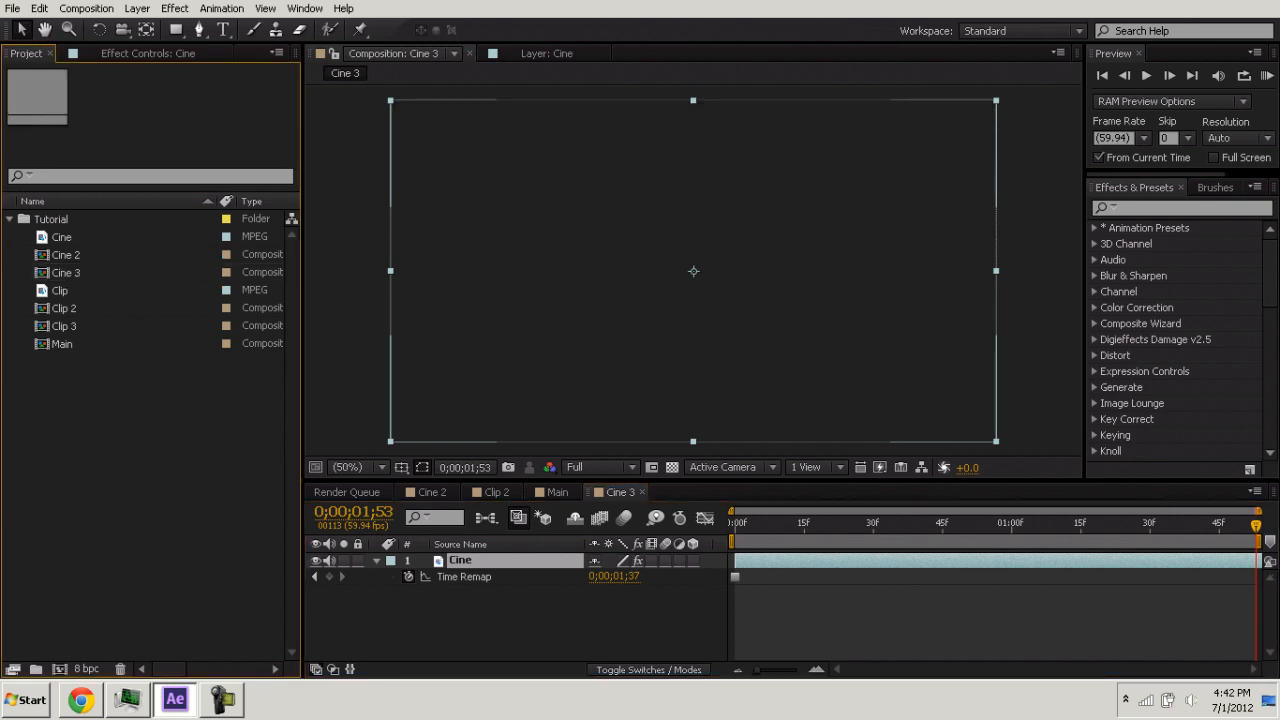
{"action": "left_click", "coordinate": [68, 272]}
{"action": "left_click", "coordinate": [65, 326]}
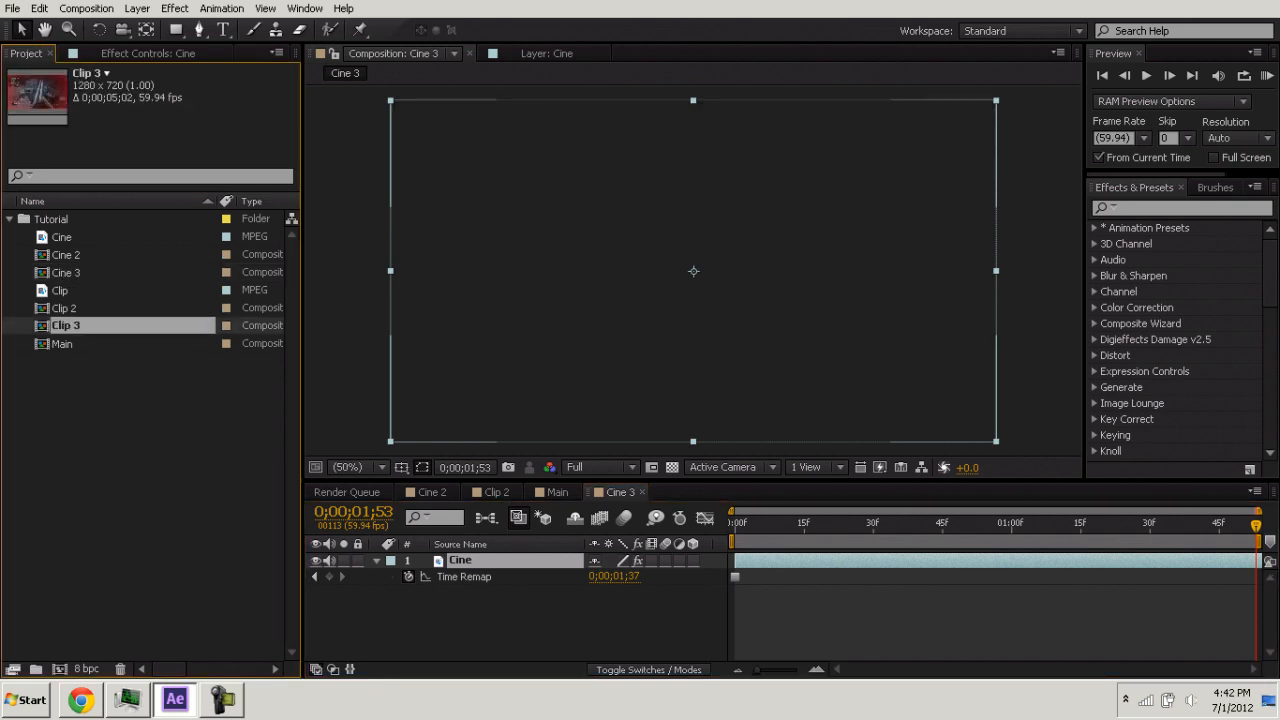
{"action": "left_click", "coordinate": [68, 272]}
{"action": "left_click", "coordinate": [65, 326], "text": "ctrl"}
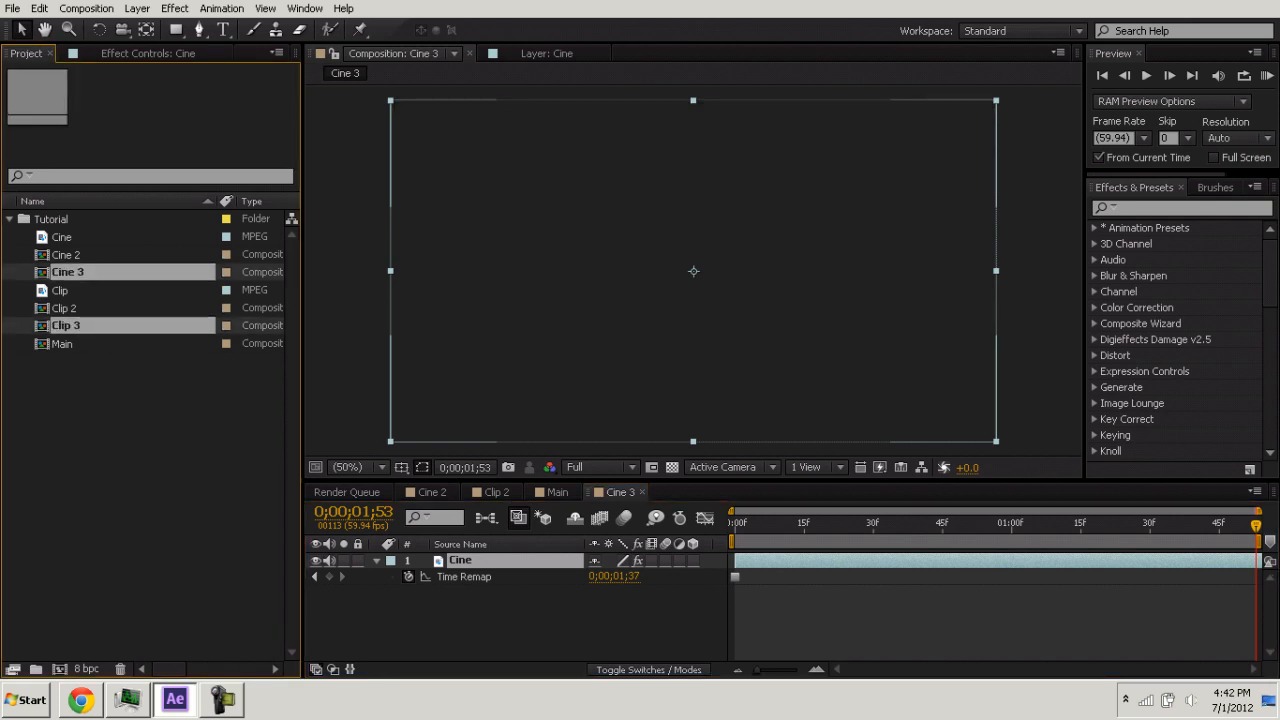
{"action": "key", "text": "Delete"}
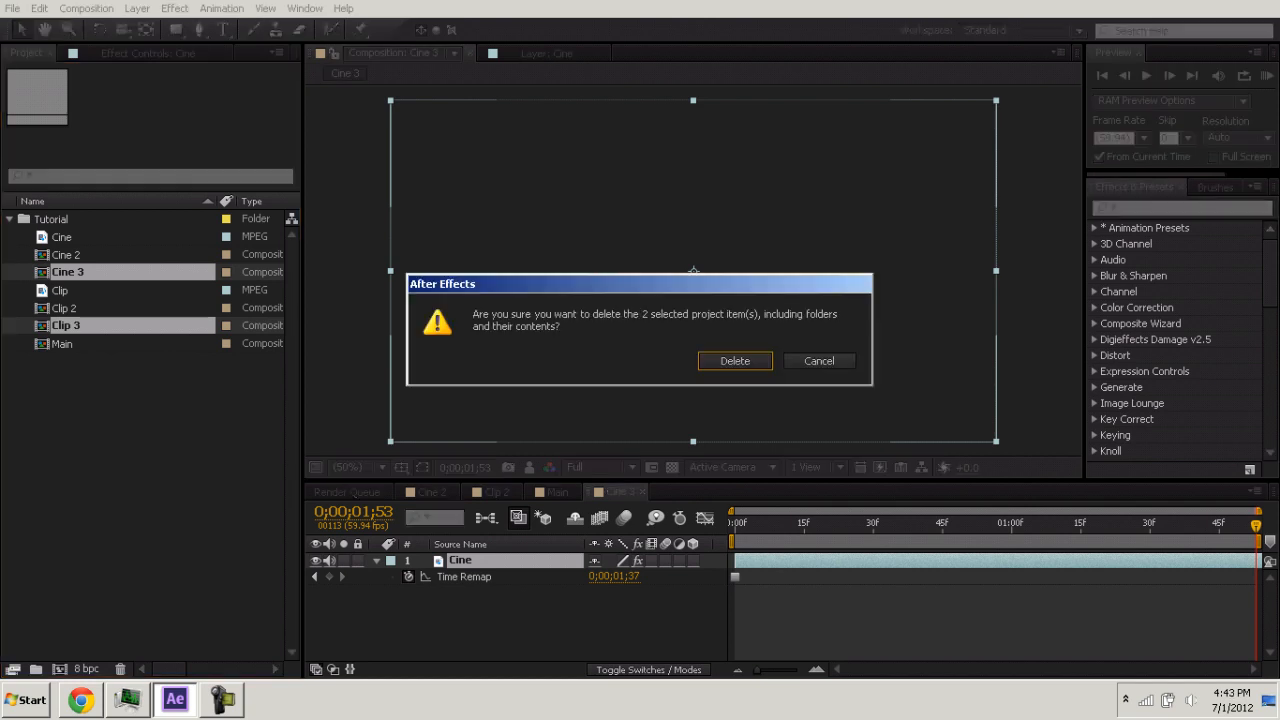
{"action": "key", "text": "Return"}
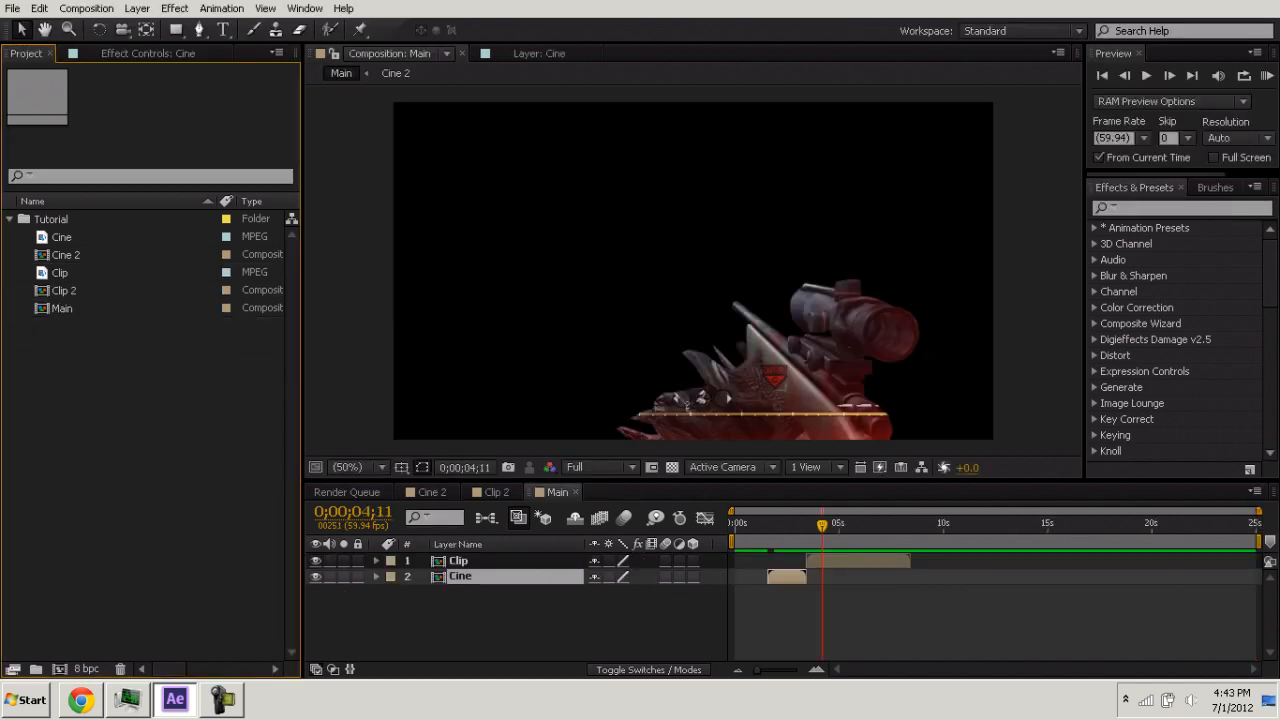
At 0;00;01;37 in Main, move the Cine layer to the composition's start and the Clip layer earlier, leaving a short gap between them.
{"action": "left_click", "coordinate": [459, 561]}
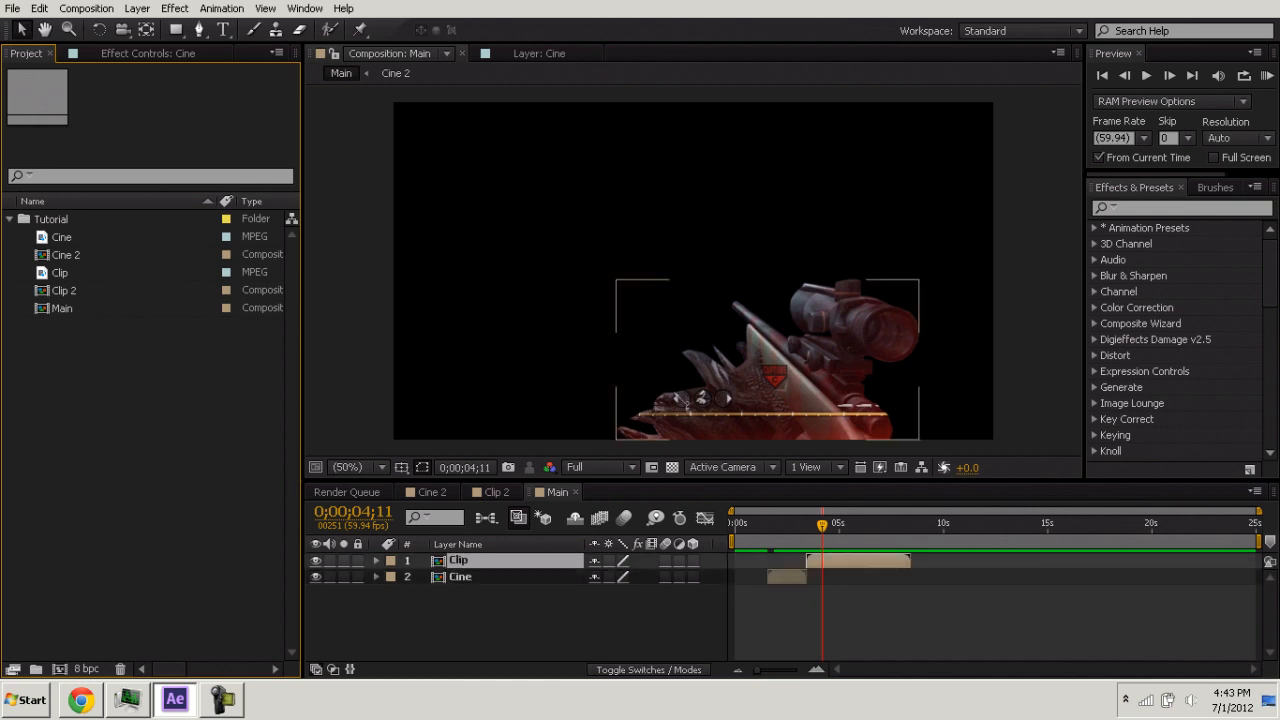
{"action": "left_click", "coordinate": [490, 622]}
{"action": "left_click_drag", "start_coordinate": [822, 525], "coordinate": [768, 525]}
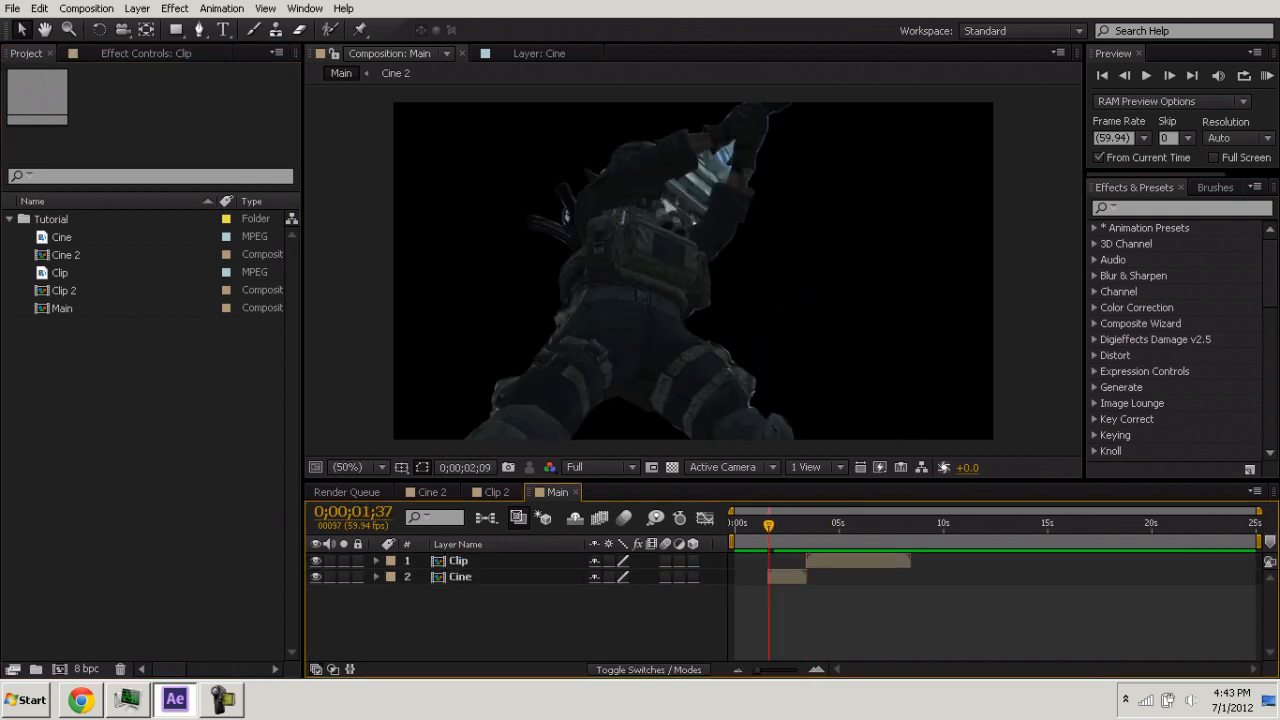
{"action": "left_click_drag", "start_coordinate": [788, 576], "coordinate": [756, 576]}
{"action": "key", "text": "ctrl+shift+a"}
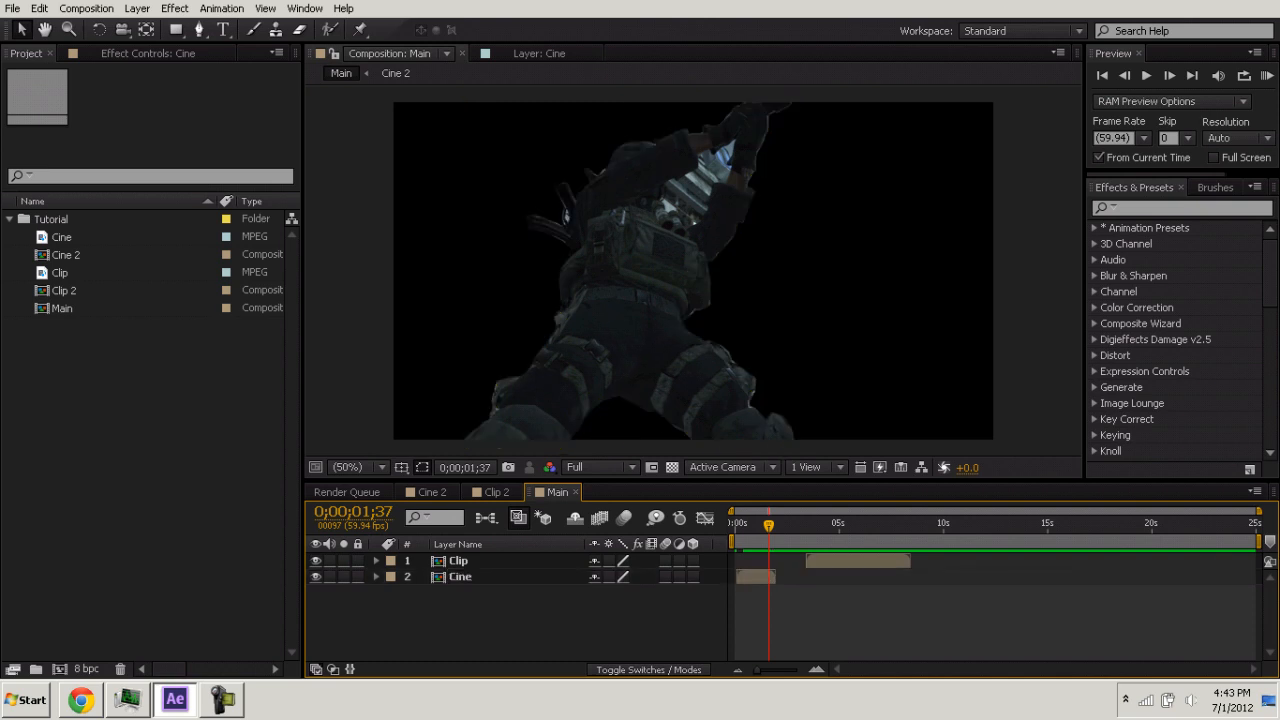
{"action": "left_click_drag", "start_coordinate": [858, 561], "coordinate": [839, 561]}
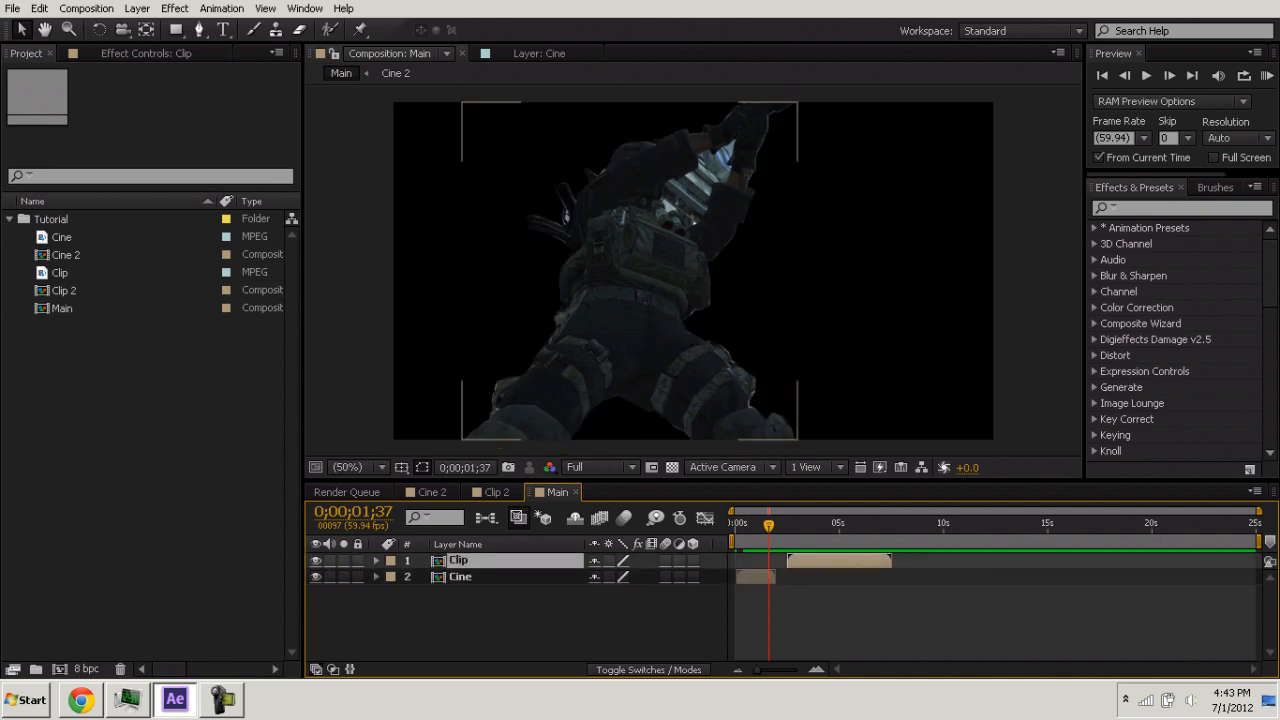
Reveal the masks of both layers and rename the Cine layer's Mask 1 as Cinematic.
{"action": "key", "text": "ctrl+a"}
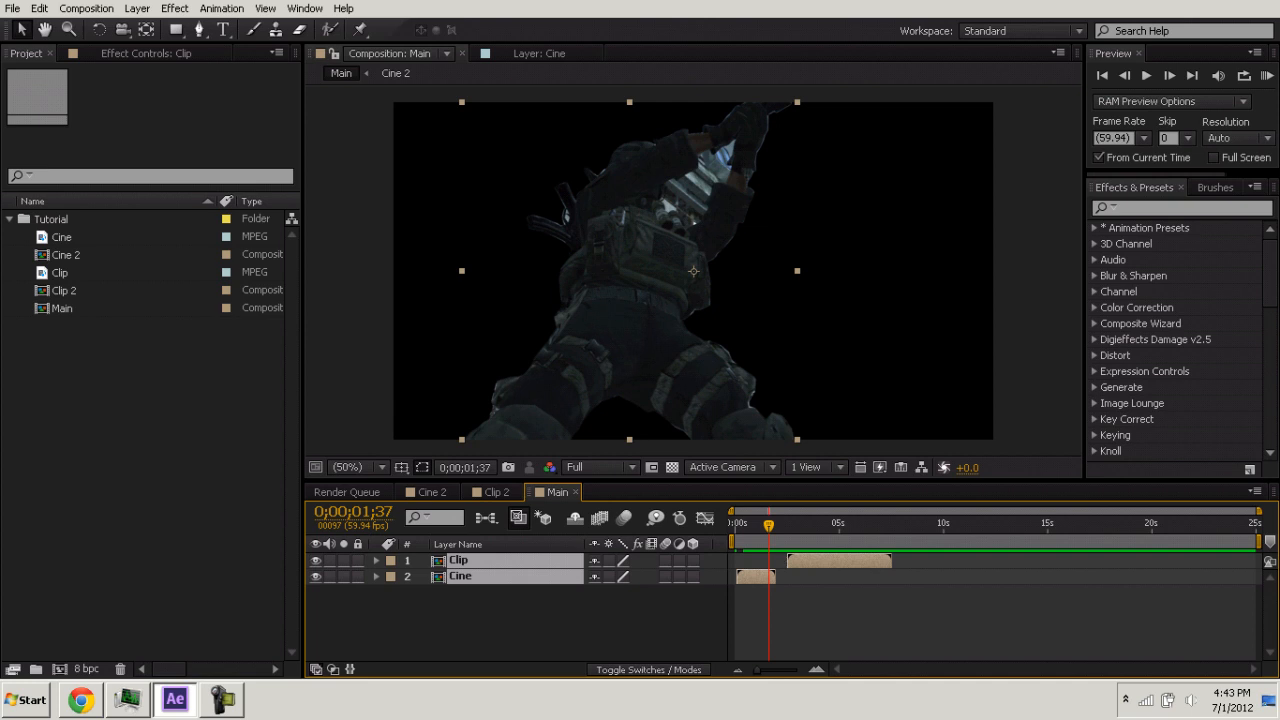
{"action": "key", "text": "m"}
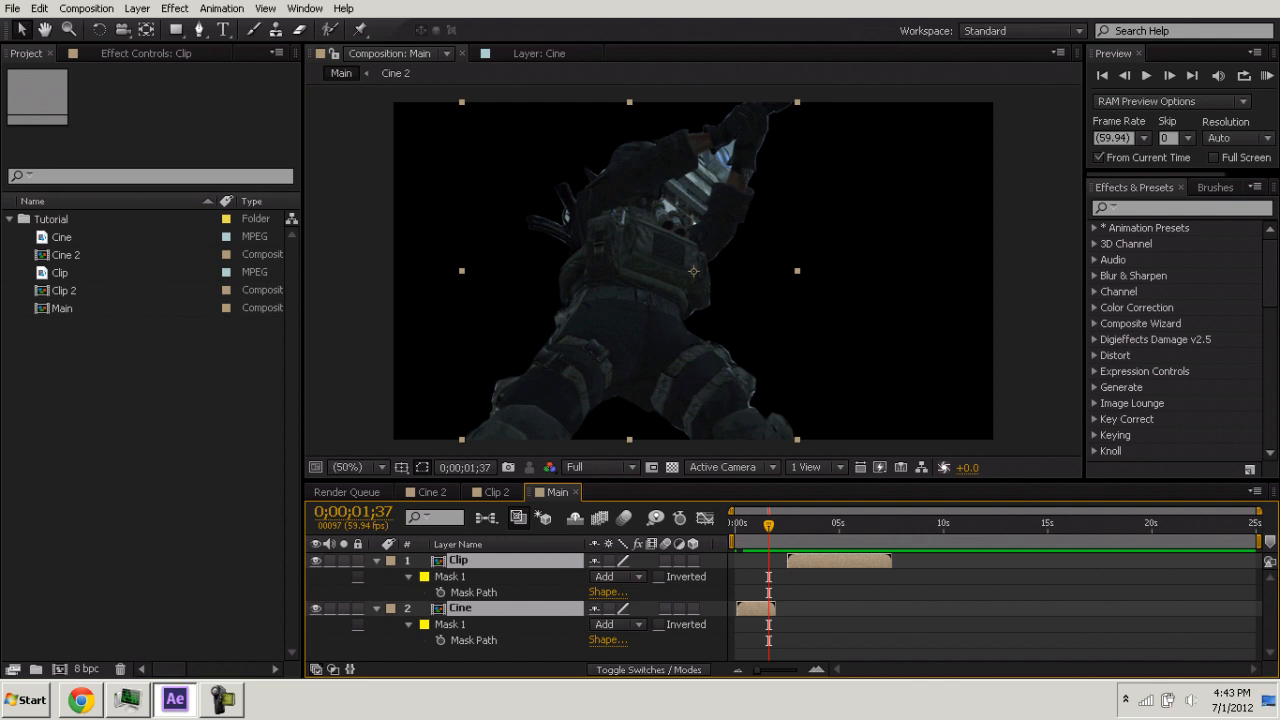
{"action": "left_click", "coordinate": [480, 655]}
{"action": "left_click", "coordinate": [450, 625]}
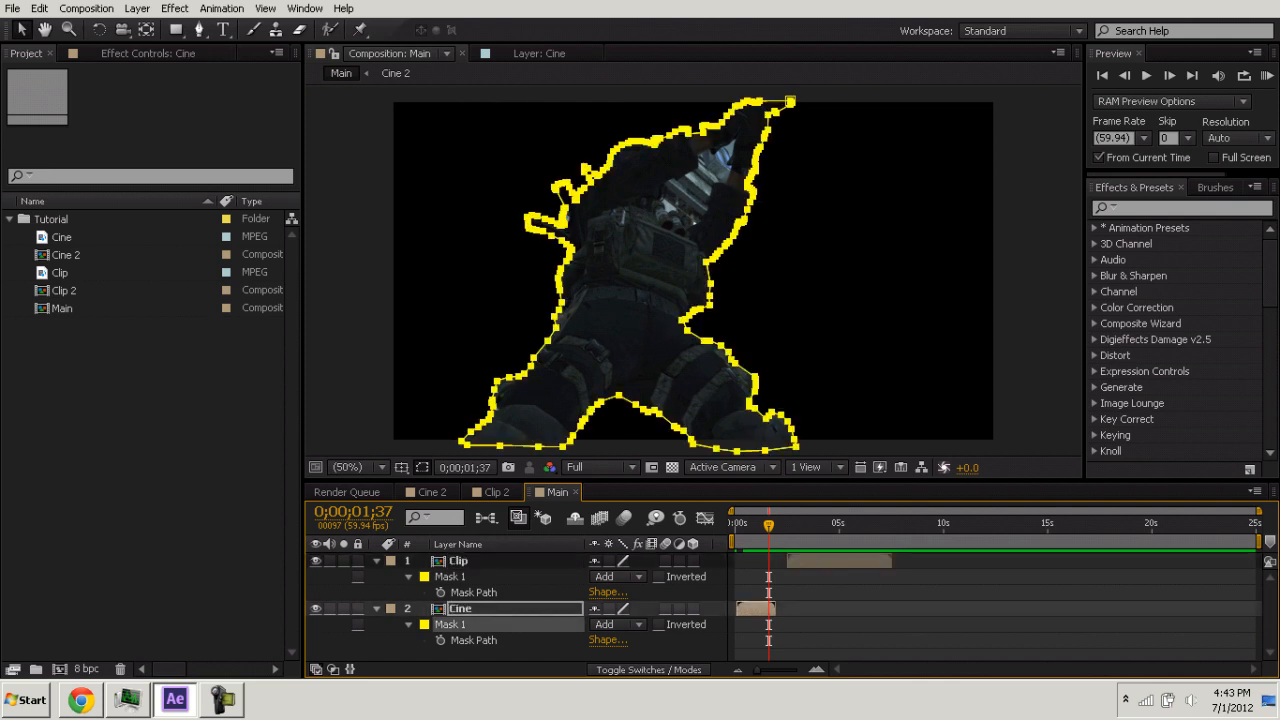
{"action": "key", "text": "Return"}
{"action": "type", "text": "Cinematic"}
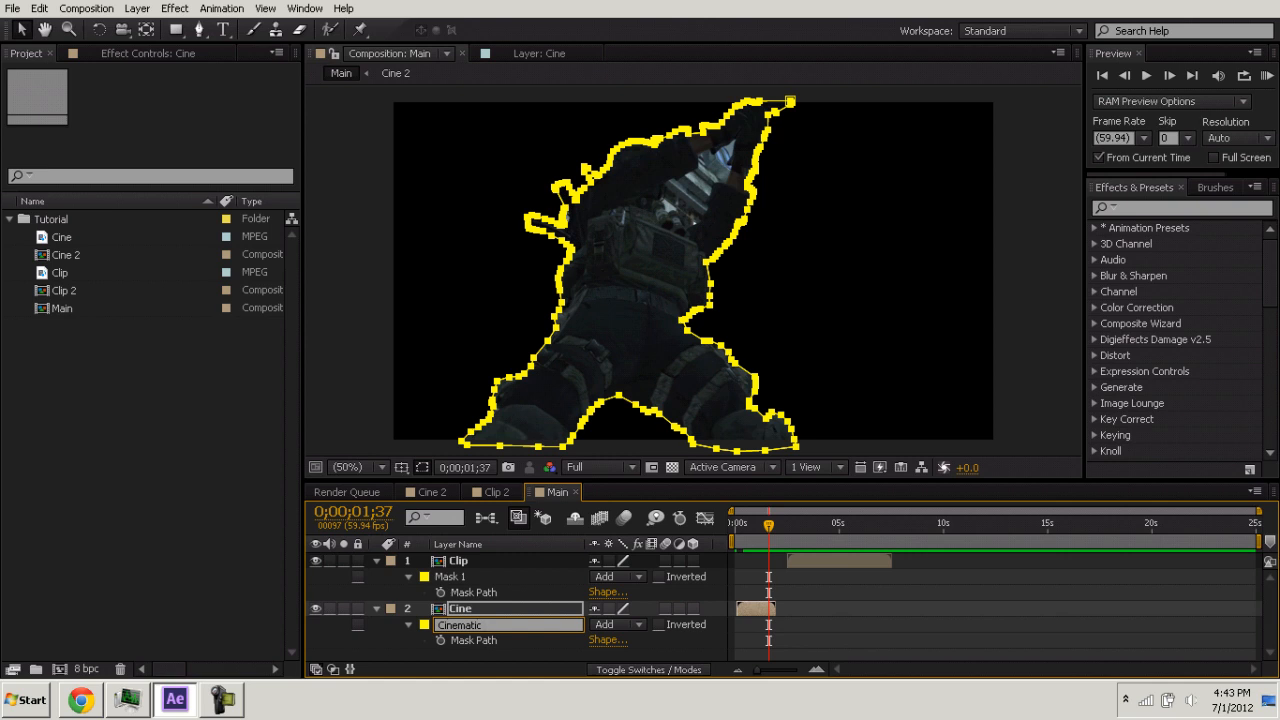
{"action": "key", "text": "Return"}
Rename the Clip layer's Mask 1 as Clip.
{"action": "left_click", "coordinate": [450, 577]}
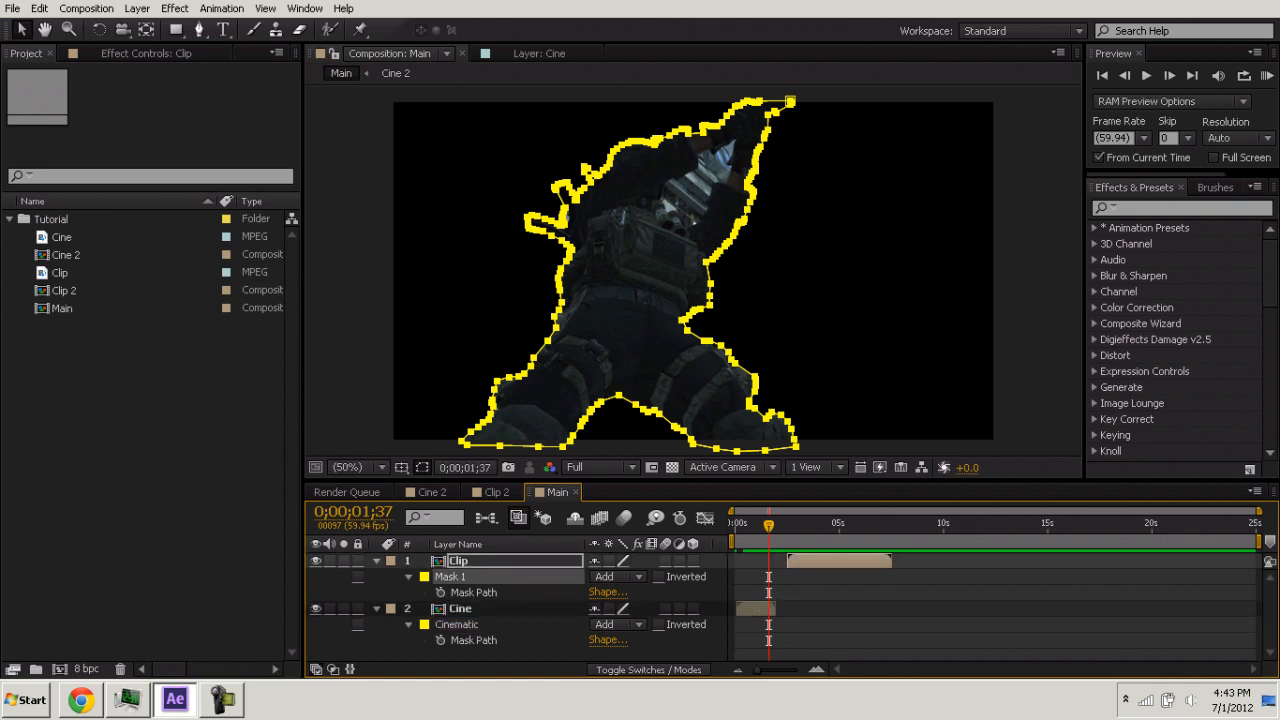
{"action": "key", "text": "Return"}
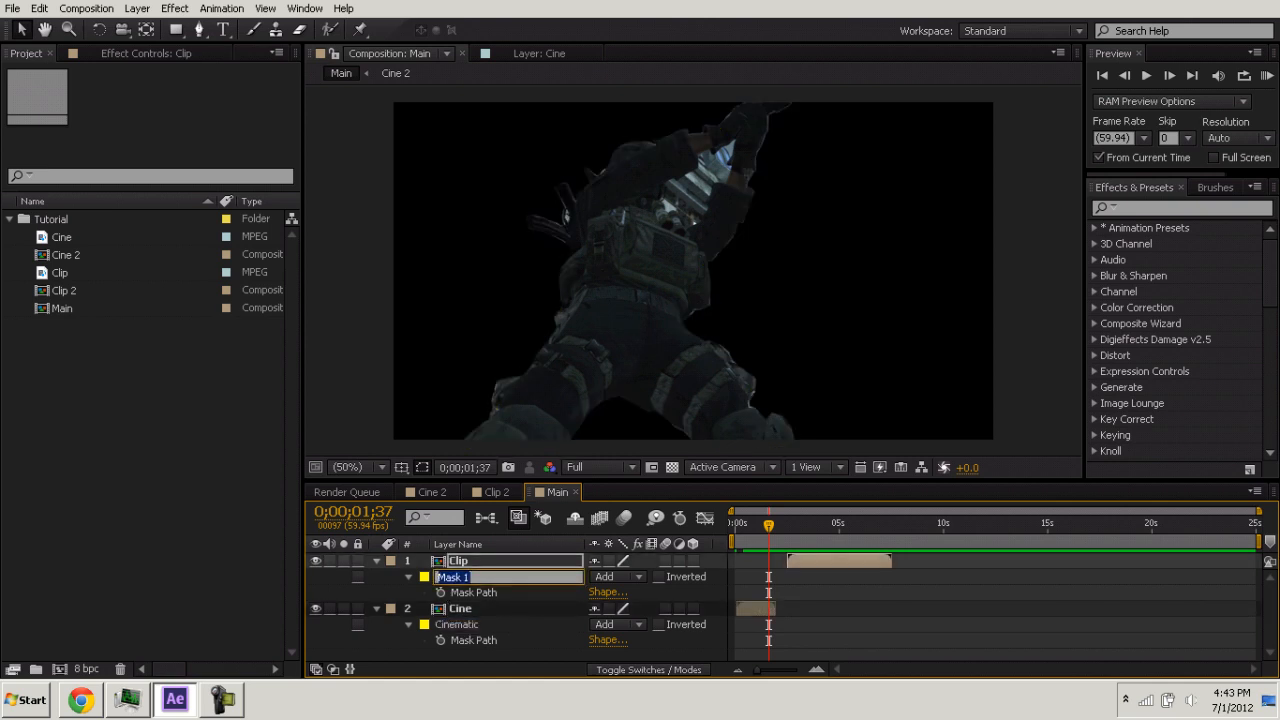
{"action": "type", "text": "Clip"}
{"action": "key", "text": "Return"}
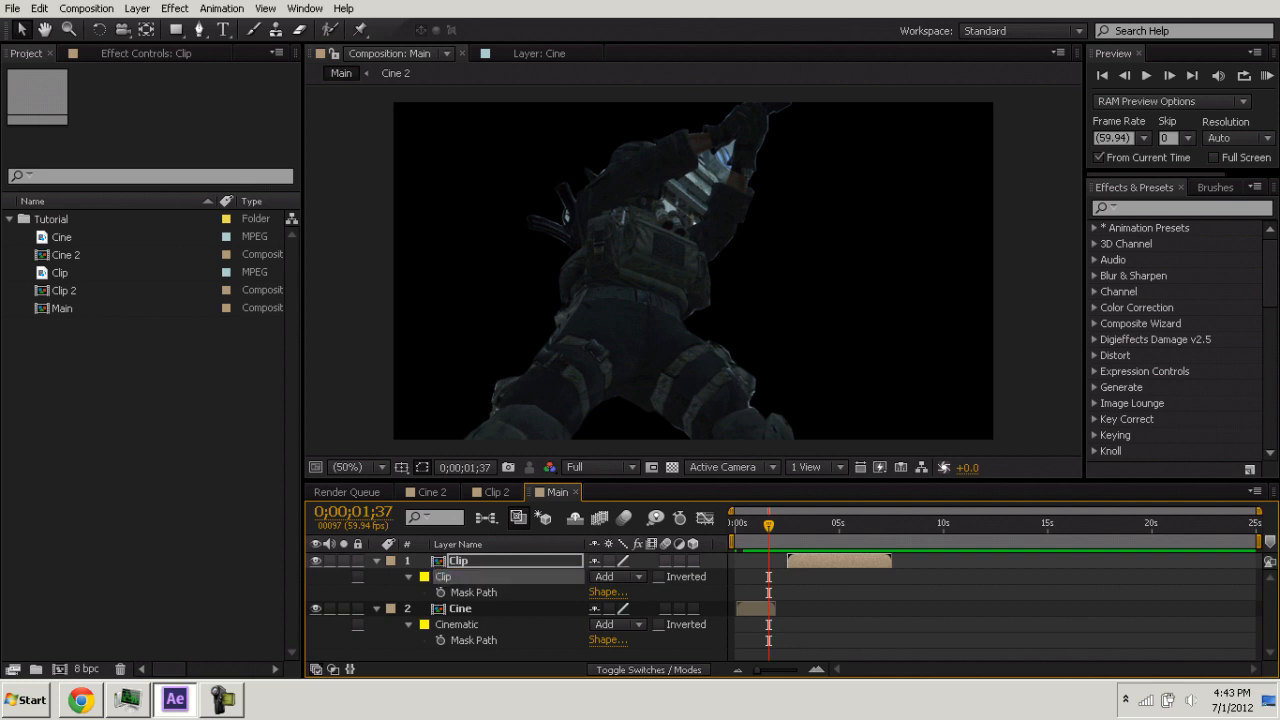
Copy the Clip mask from the Clip layer onto the Cine layer and enlarge the timeline area to show all masks.
{"action": "left_click", "coordinate": [40, 8]}
{"action": "left_click", "coordinate": [56, 99]}
{"action": "left_click", "coordinate": [460, 608]}
{"action": "key", "text": "ctrl+v"}
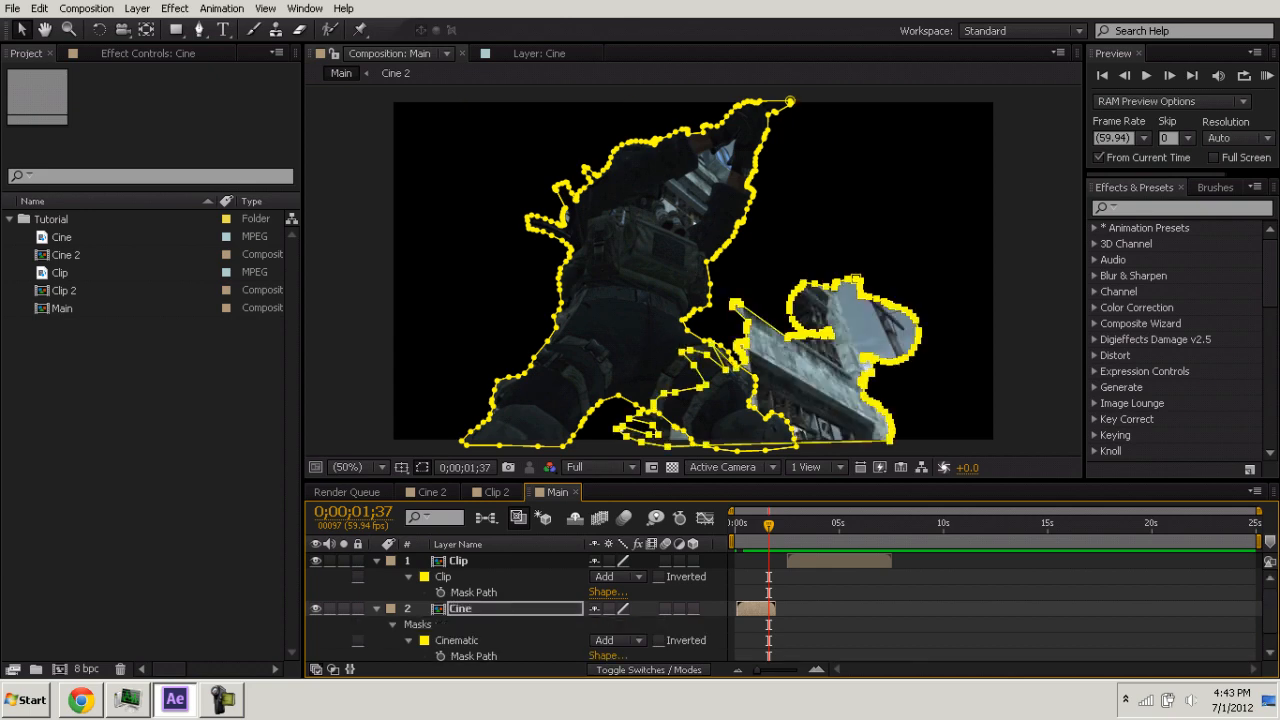
{"action": "left_click_drag", "start_coordinate": [607, 481], "coordinate": [607, 409]}
{"action": "left_click", "coordinate": [617, 568]}
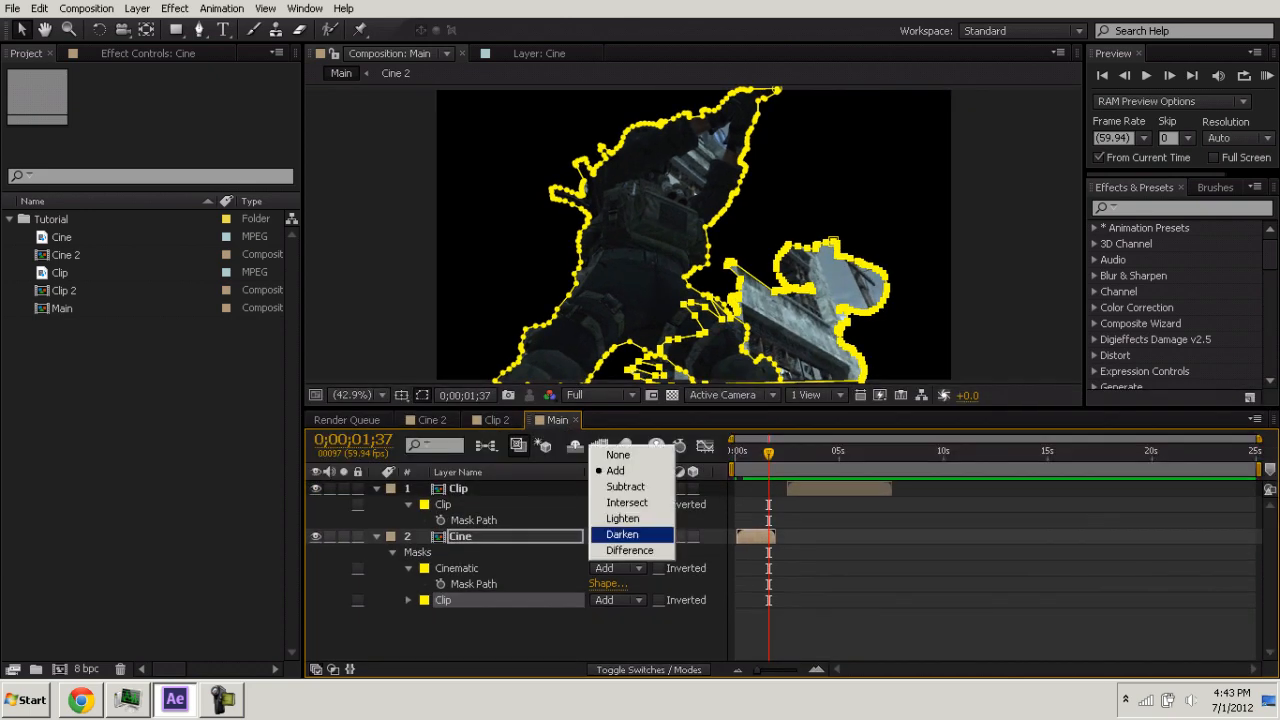
{"action": "left_click", "coordinate": [608, 453]}
{"action": "left_click", "coordinate": [617, 568]}
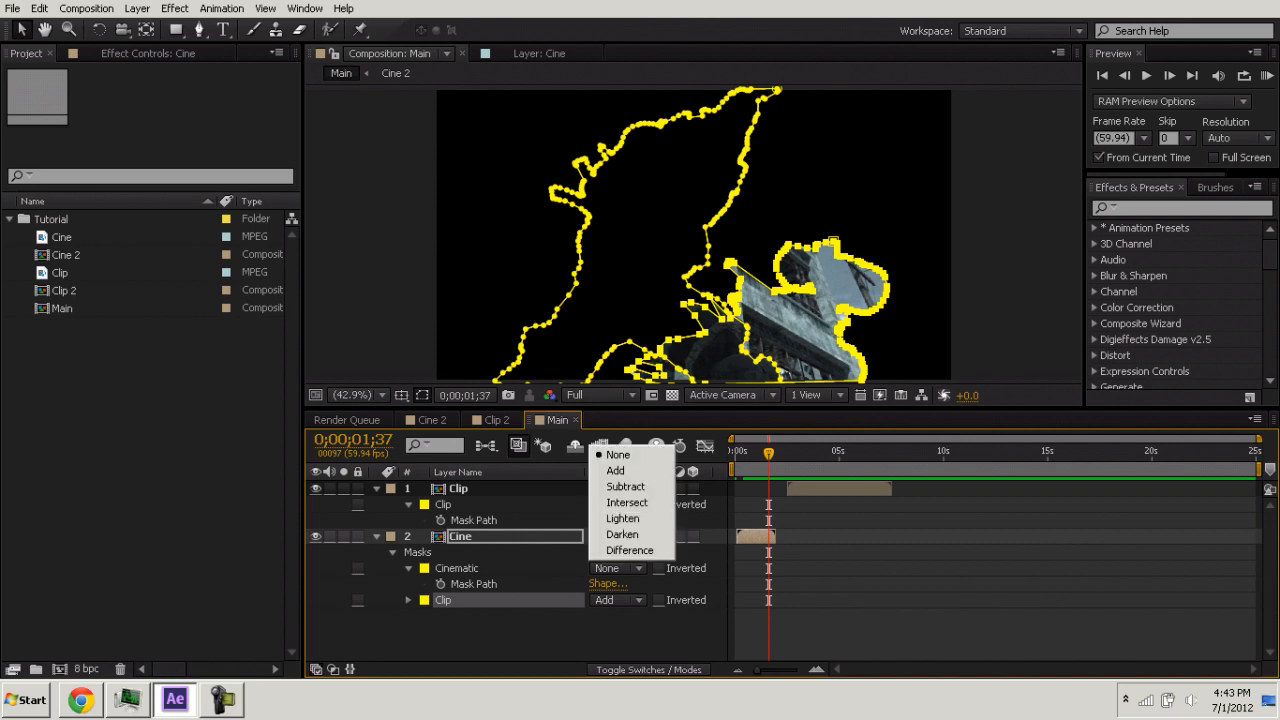
{"action": "left_click", "coordinate": [610, 469]}
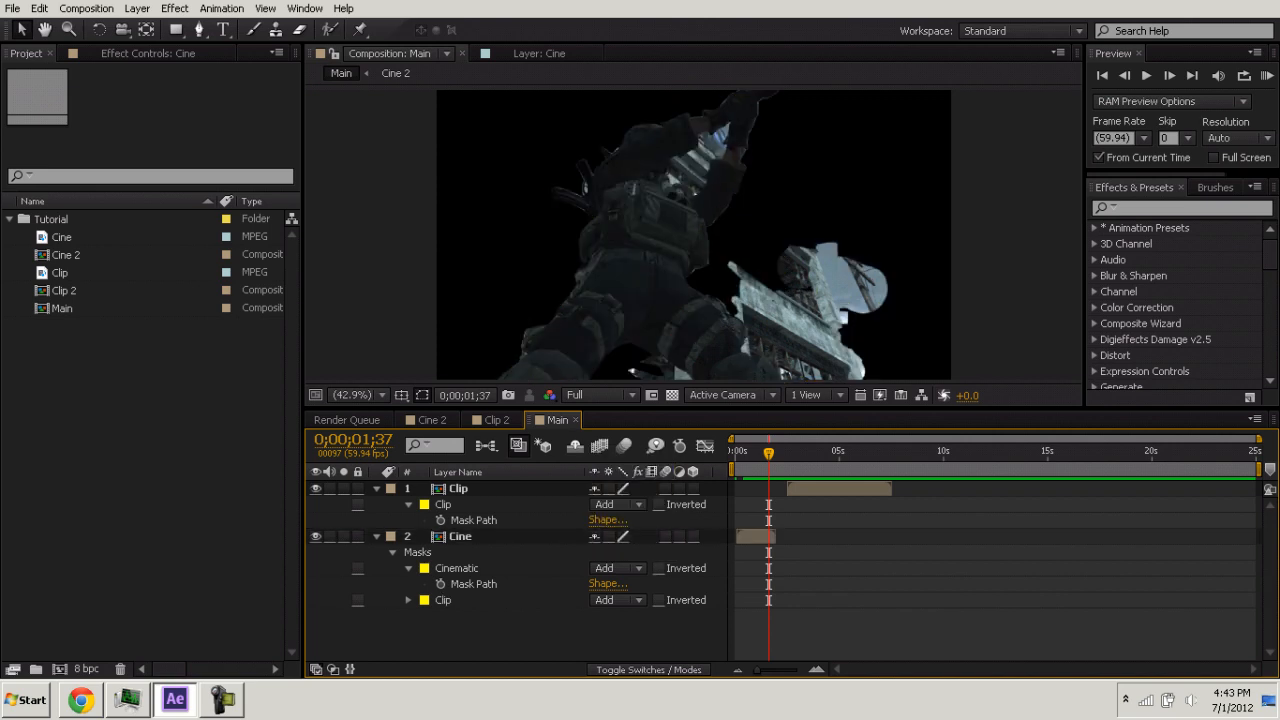
Set the mode of the Clip mask pasted on the Cine layer to None.
{"action": "left_click", "coordinate": [617, 504]}
{"action": "left_click", "coordinate": [618, 487]}
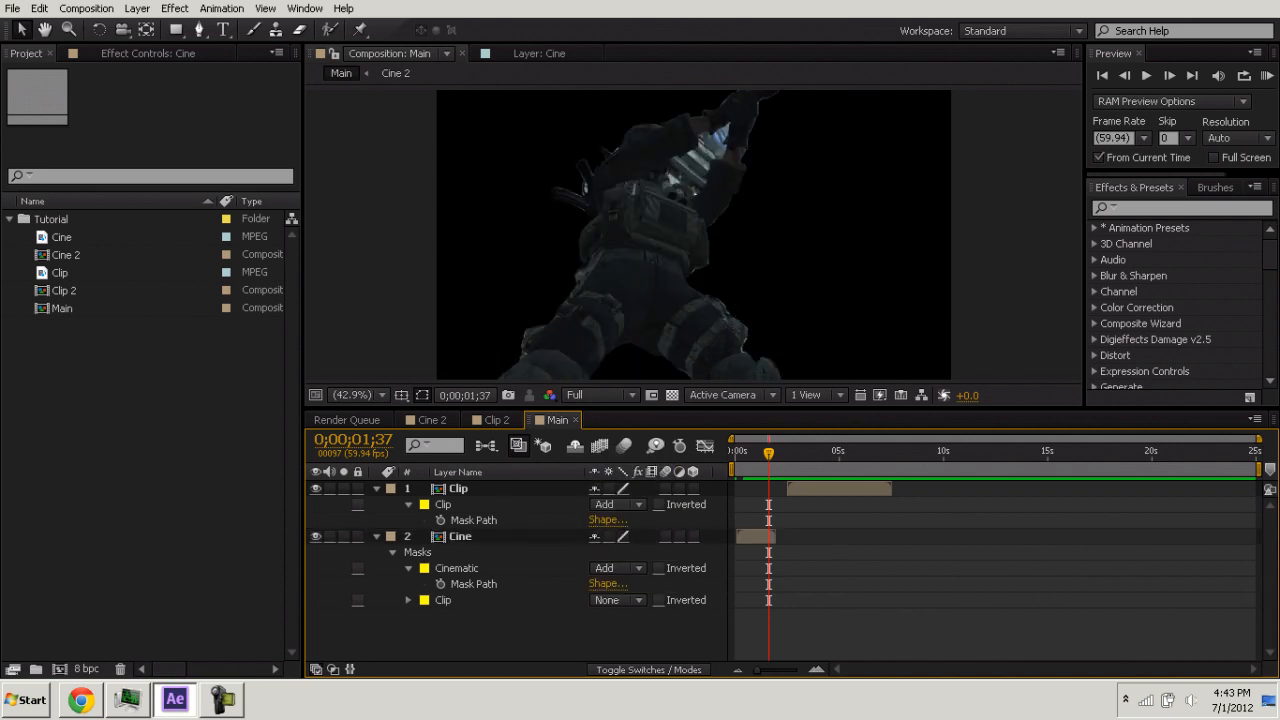
Copy the Cinematic mask from the Cine layer onto the Clip layer.
{"action": "left_click", "coordinate": [456, 568]}
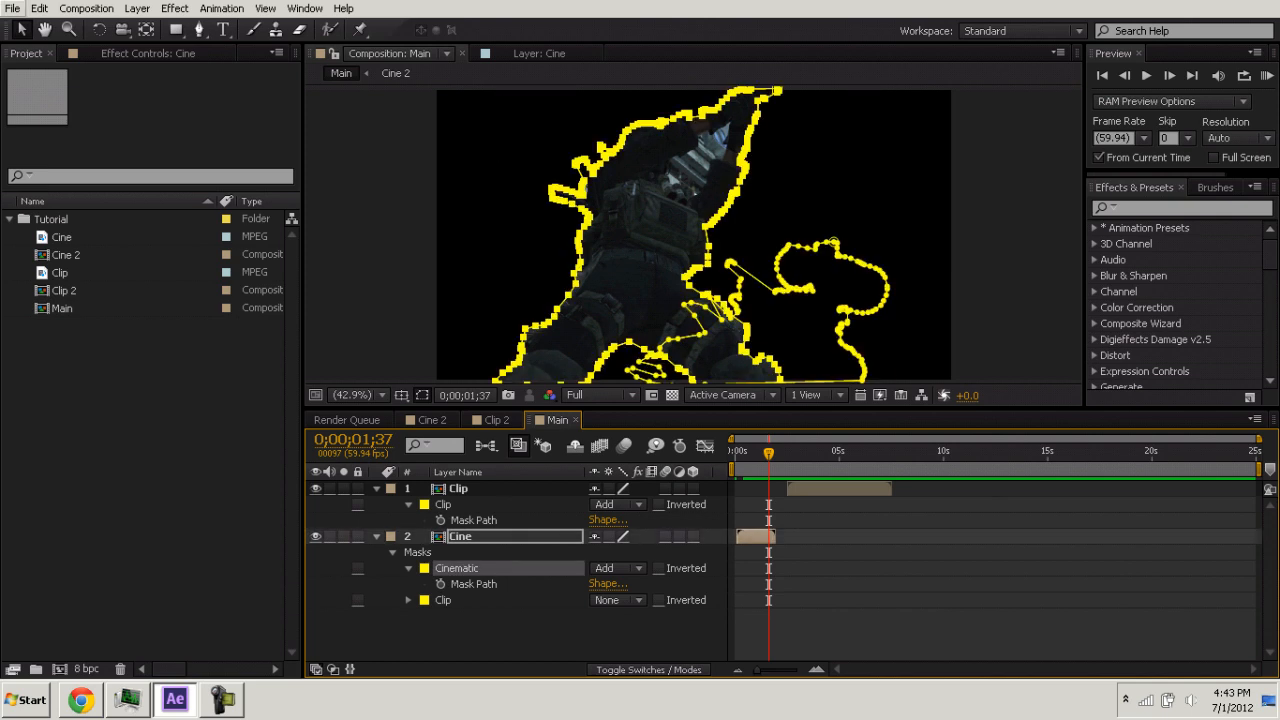
{"action": "left_click", "coordinate": [40, 8]}
{"action": "left_click", "coordinate": [56, 99]}
{"action": "left_click", "coordinate": [458, 488]}
{"action": "key", "text": "ctrl+v"}
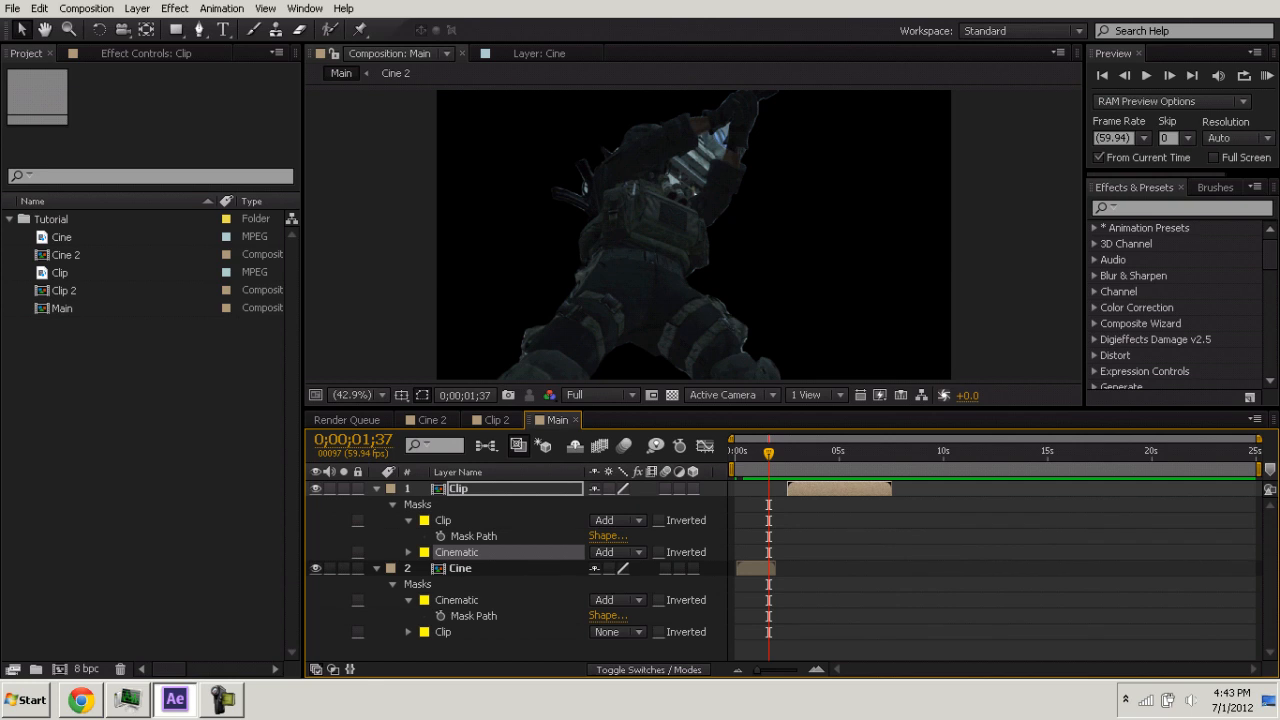
Set the mode of the Cinematic mask on the Clip layer to None and shrink the timeline area slightly.
{"action": "left_click", "coordinate": [617, 552]}
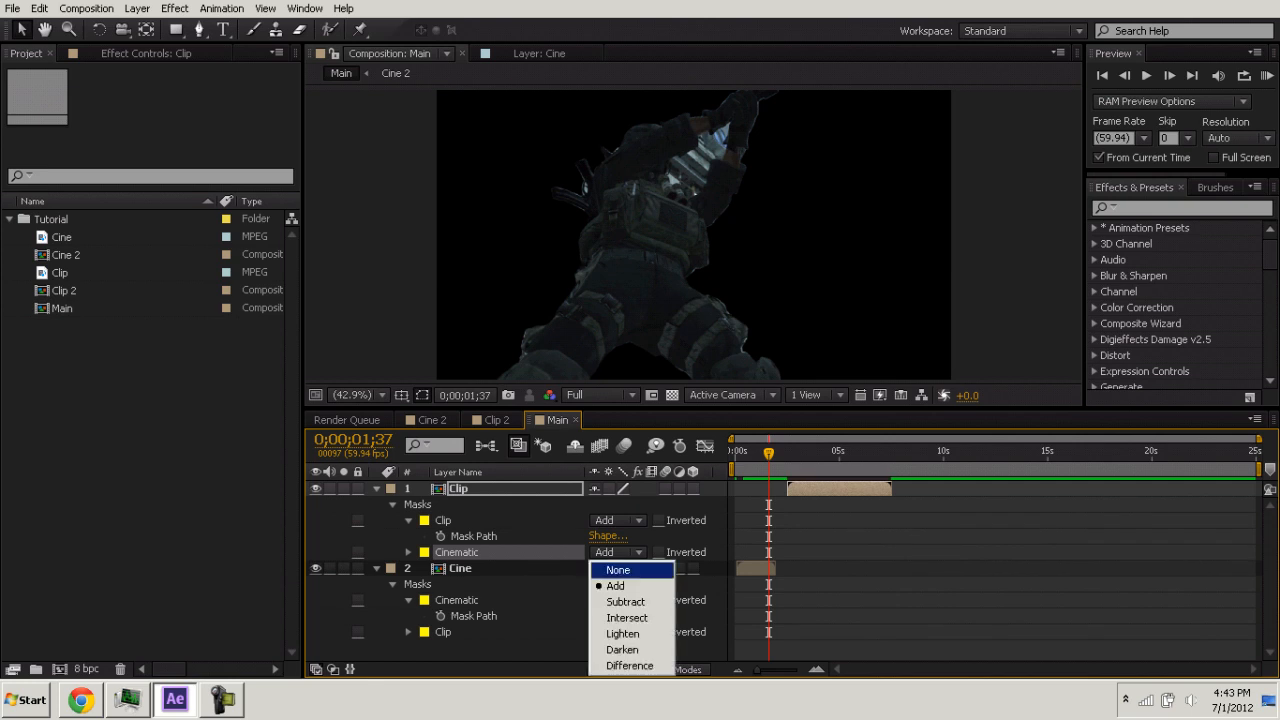
{"action": "left_click", "coordinate": [618, 570]}
{"action": "mouse_move", "coordinate": [768, 452]}
{"action": "left_mouse_down"}
{"action": "mouse_move", "coordinate": [828, 452]}
{"action": "mouse_move", "coordinate": [767, 452]}
{"action": "left_mouse_up"}
{"action": "key", "text": "ctrl+shift+a"}
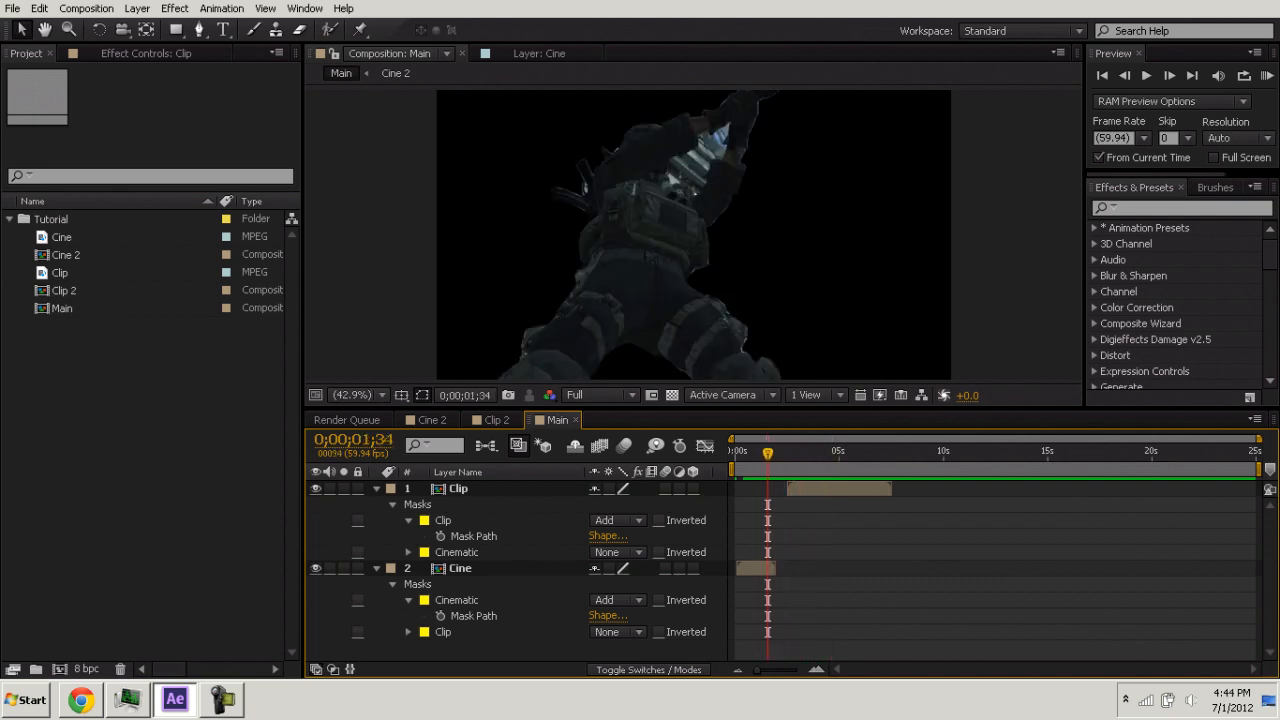
{"action": "left_click_drag", "start_coordinate": [765, 408], "coordinate": [765, 428]}
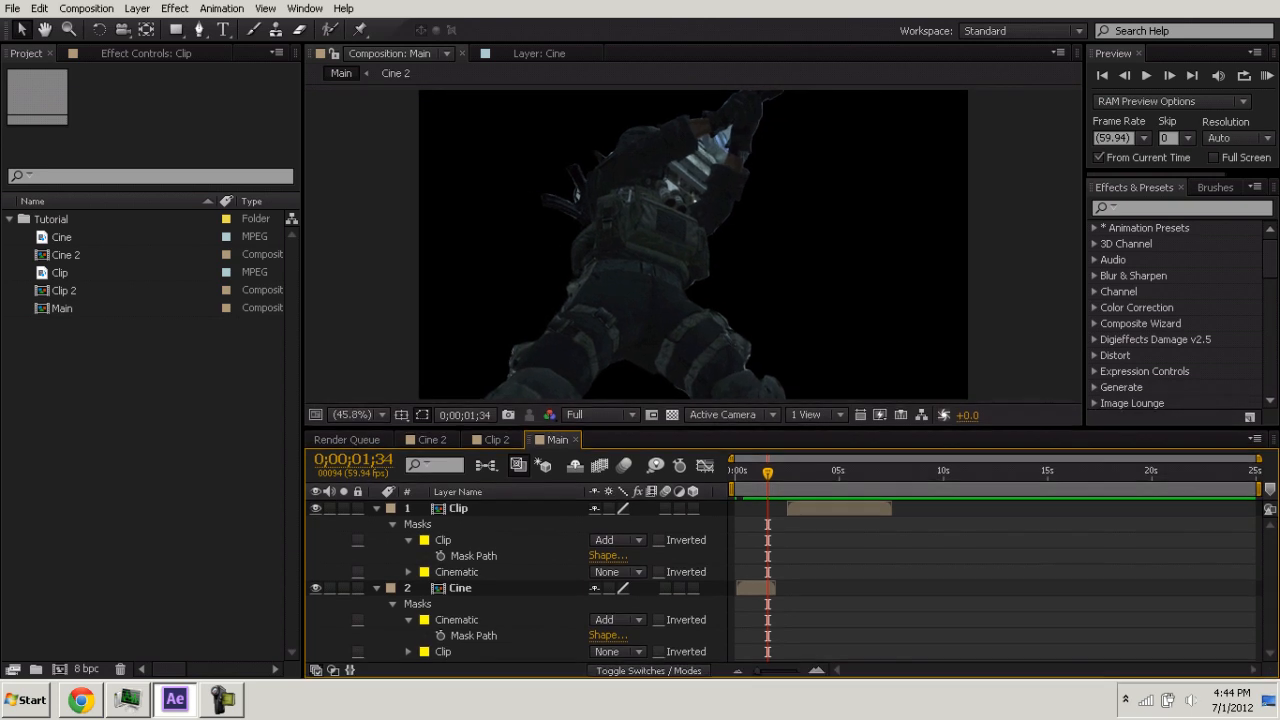
Move the Cine layer later in time so it starts at about 0;00;00;27, and preview the opening of the composition.
{"action": "left_click_drag", "start_coordinate": [757, 588], "coordinate": [765, 588]}
{"action": "left_click_drag", "start_coordinate": [768, 472], "coordinate": [735, 472]}
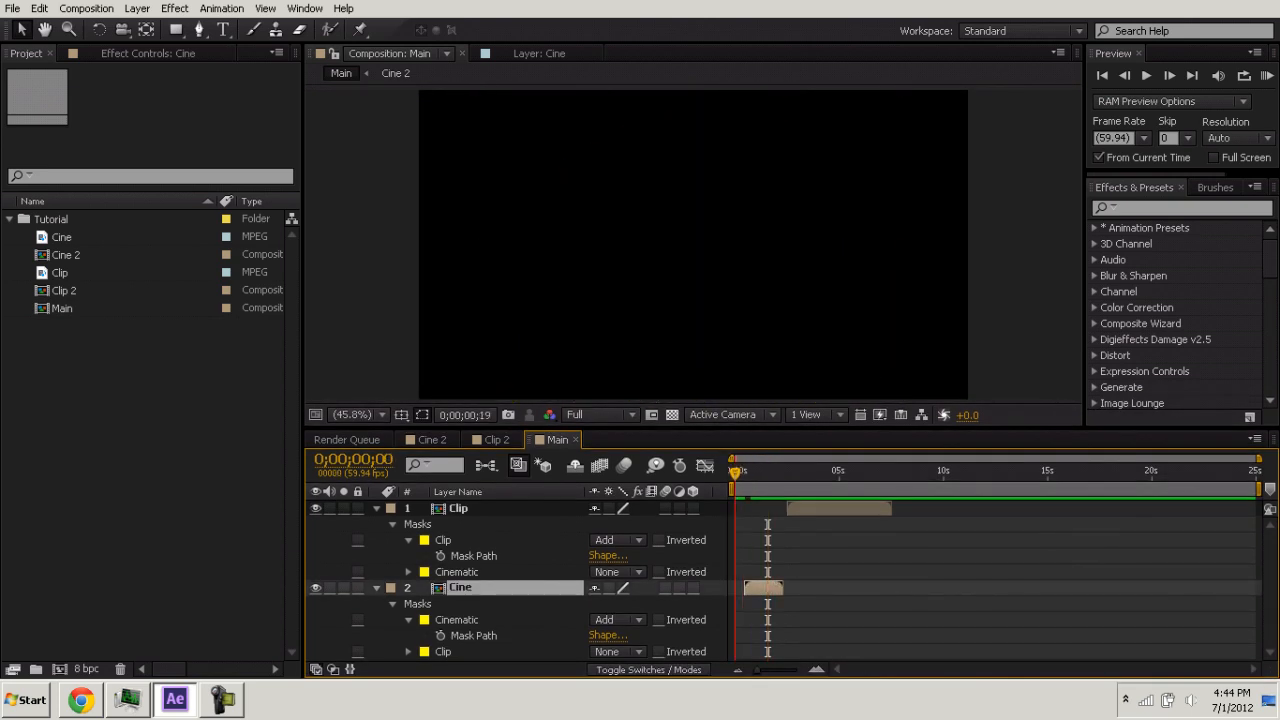
{"action": "key", "text": "space"}
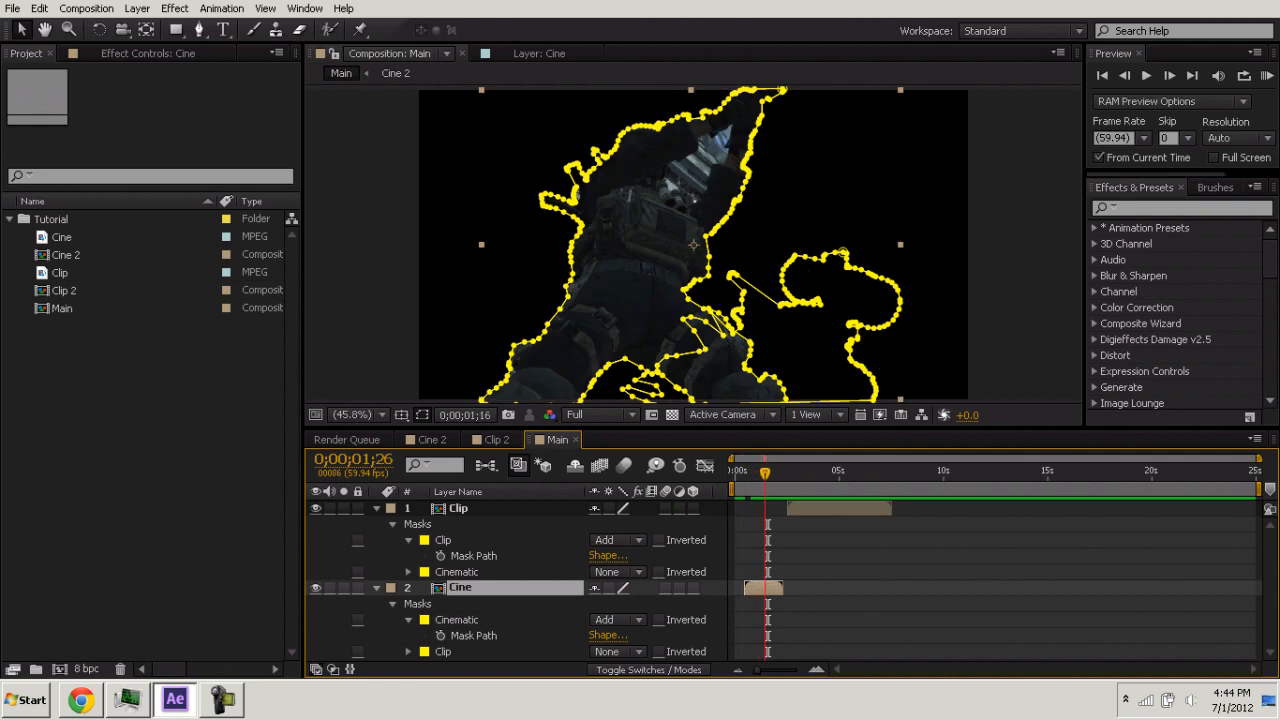
{"action": "mouse_move", "coordinate": [772, 472]}
{"action": "left_mouse_down"}
{"action": "mouse_move", "coordinate": [750, 472]}
{"action": "mouse_move", "coordinate": [765, 472]}
{"action": "left_mouse_up"}
{"action": "key", "text": "Page_Up"}
{"action": "key", "text": "Page_Up"}
{"action": "left_click", "coordinate": [736, 474]}
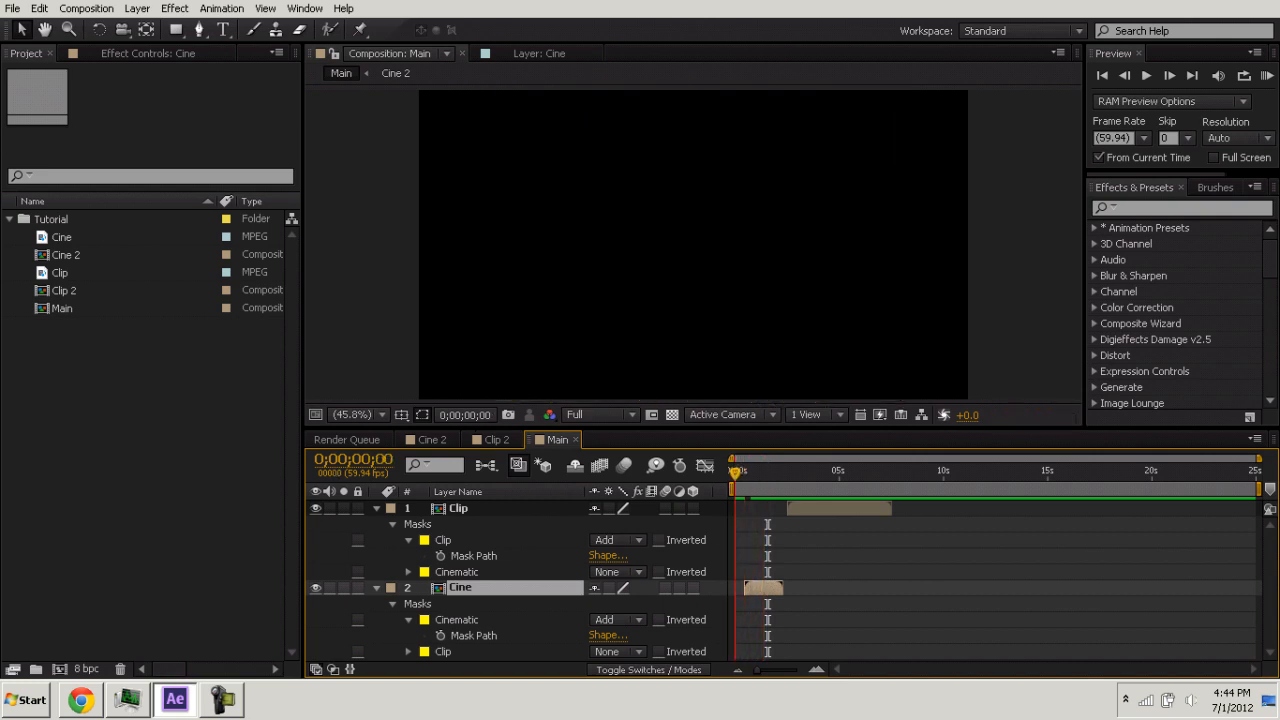
{"action": "left_click_drag", "start_coordinate": [736, 474], "coordinate": [744, 472]}
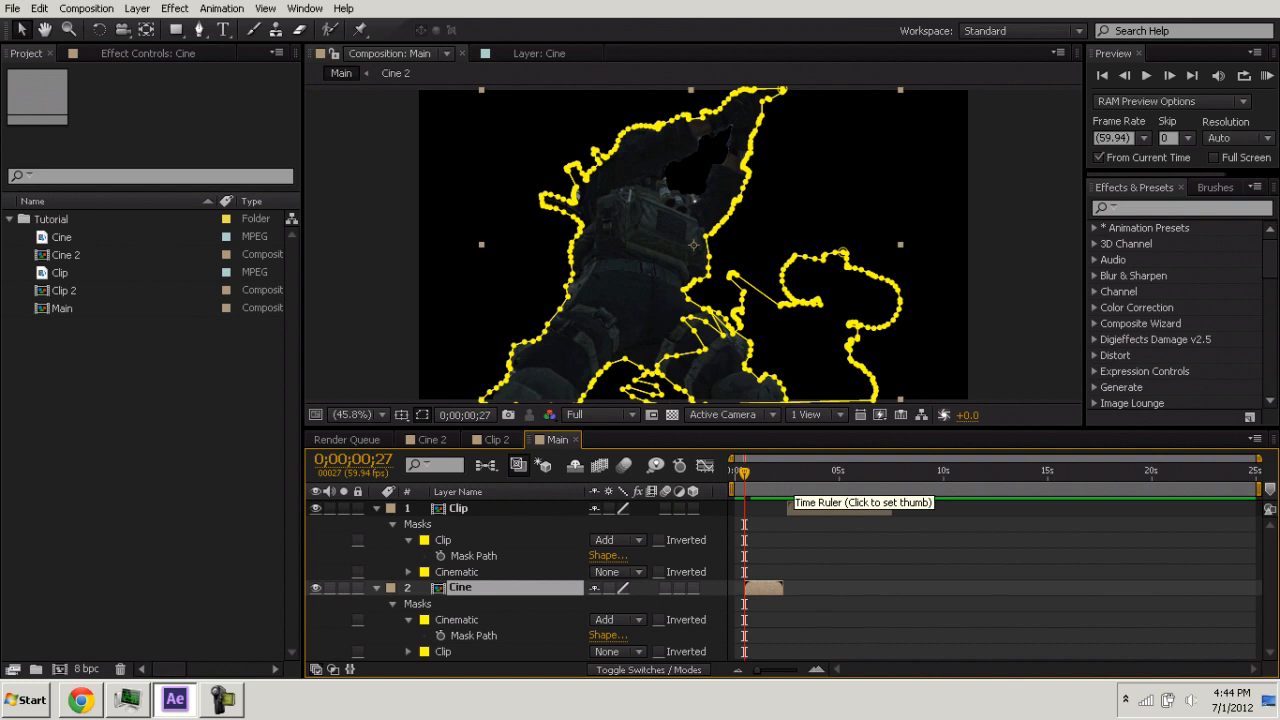
Show the layers' source names and set the current time to 0;00;01;27.
{"action": "left_click", "coordinate": [459, 491]}
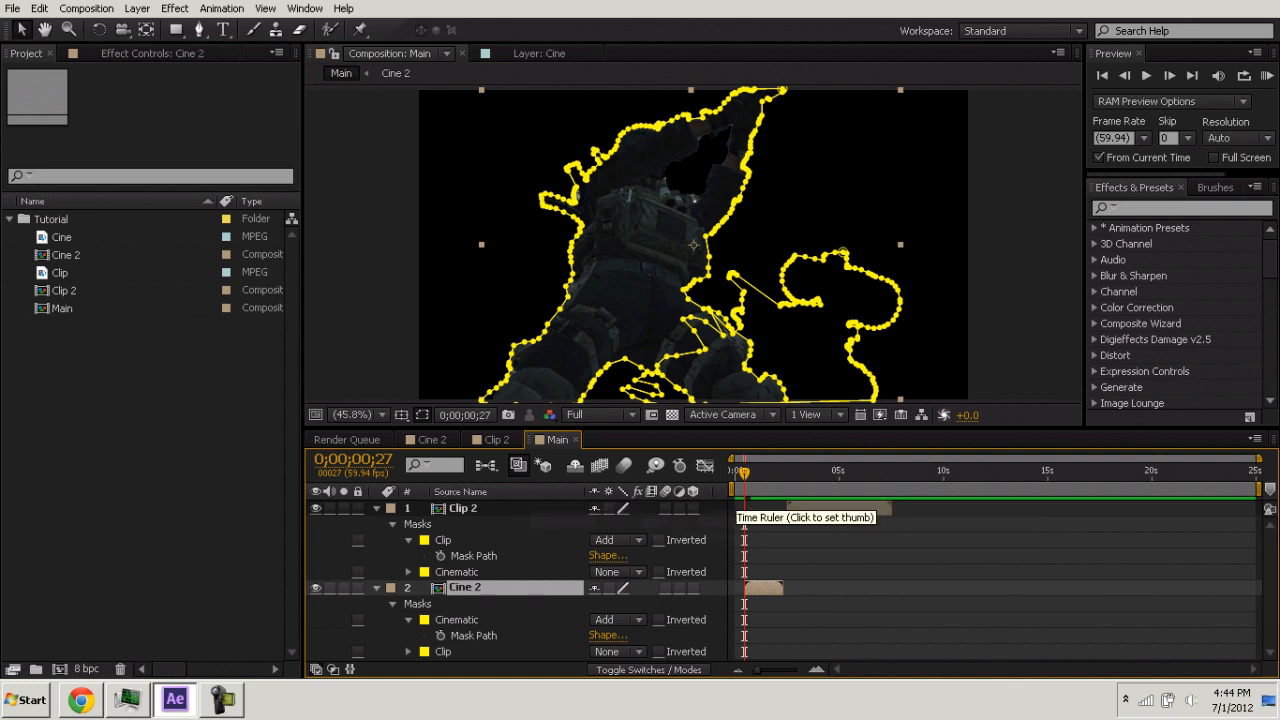
{"action": "left_click", "coordinate": [756, 473]}
{"action": "mouse_move", "coordinate": [756, 473]}
{"action": "left_mouse_down"}
{"action": "mouse_move", "coordinate": [743, 472]}
{"action": "mouse_move", "coordinate": [781, 472]}
{"action": "mouse_move", "coordinate": [753, 472]}
{"action": "mouse_move", "coordinate": [766, 472]}
{"action": "left_mouse_up"}
{"action": "left_click", "coordinate": [457, 620]}
{"action": "left_click", "coordinate": [1124, 75]}
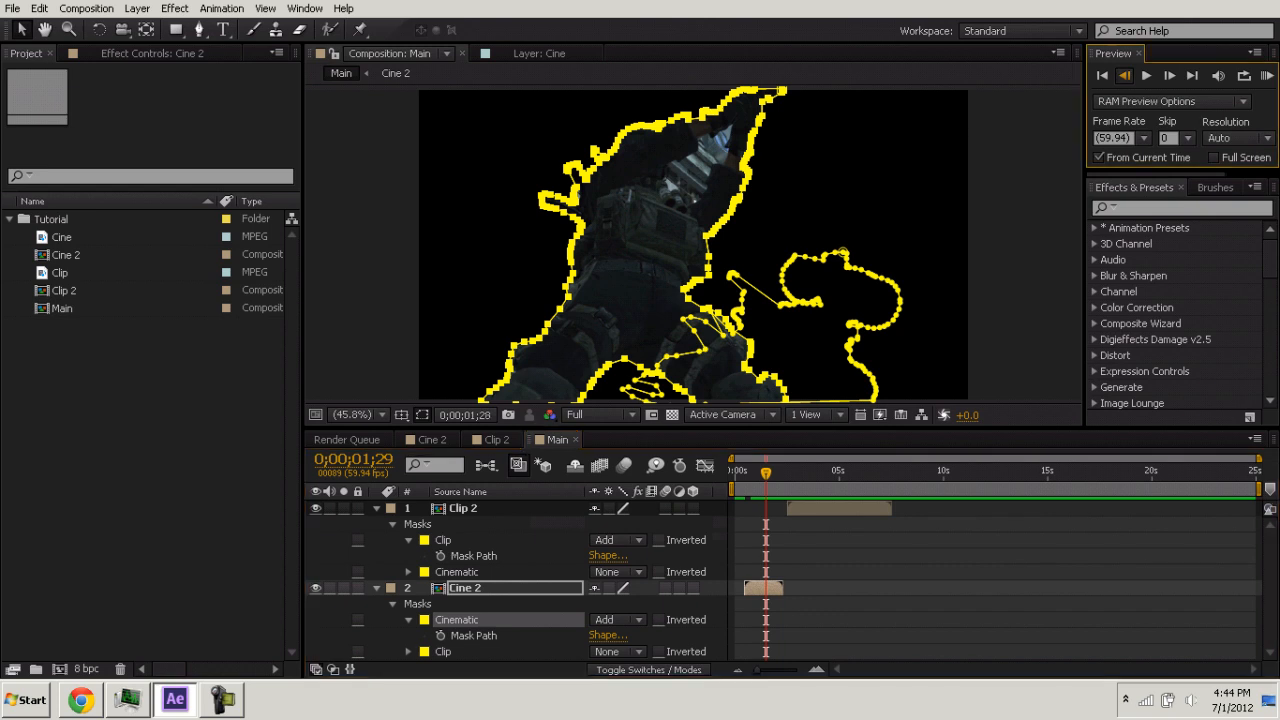
{"action": "left_click", "coordinate": [1124, 75]}
Move the Clip 2 layer earlier so it starts together with Cine 2, and zoom in on the timeline.
{"action": "left_click_drag", "start_coordinate": [828, 508], "coordinate": [786, 508]}
{"action": "key", "text": "ctrl+z"}
{"action": "left_click", "coordinate": [811, 540]}
{"action": "mouse_move", "coordinate": [757, 670]}
{"action": "left_mouse_down"}
{"action": "mouse_move", "coordinate": [796, 670]}
{"action": "mouse_move", "coordinate": [779, 670]}
{"action": "left_mouse_up"}
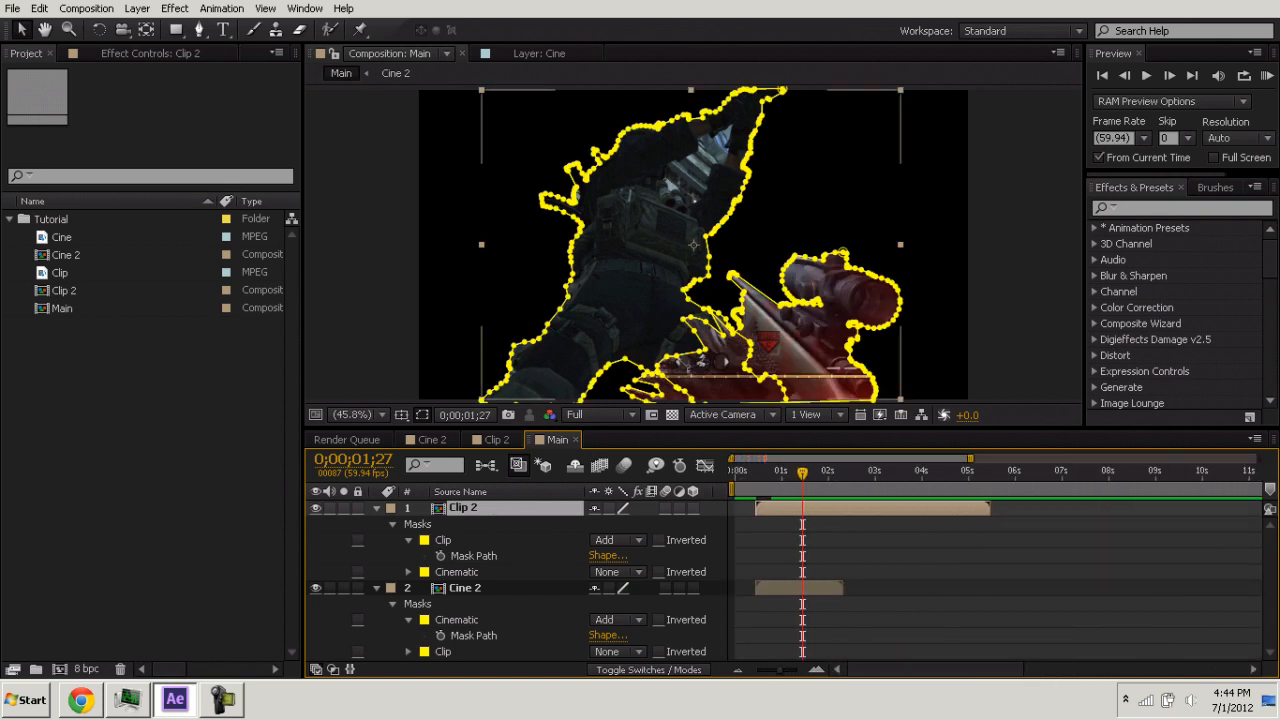
Collapse the mask properties of both layers and hide the Clip 2 layer.
{"action": "left_click", "coordinate": [376, 588]}
{"action": "left_click", "coordinate": [420, 626]}
{"action": "left_click", "coordinate": [376, 508]}
{"action": "left_click", "coordinate": [376, 508]}
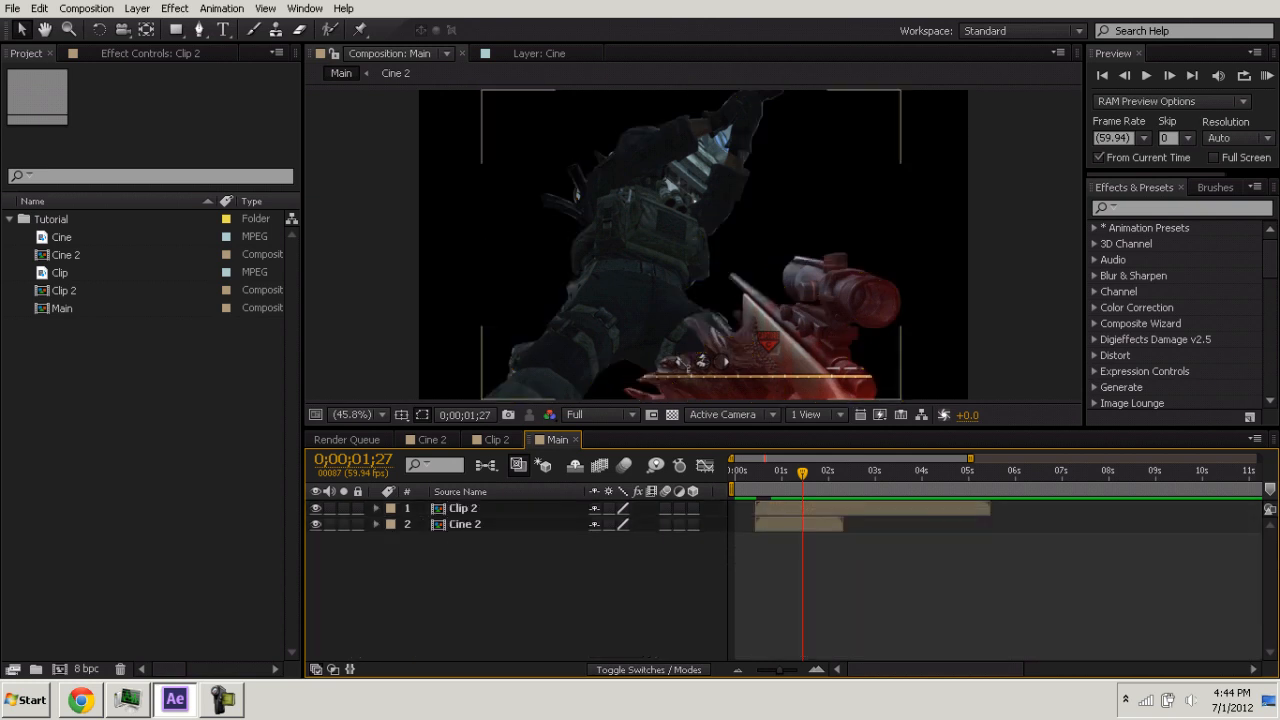
{"action": "left_click", "coordinate": [316, 508]}
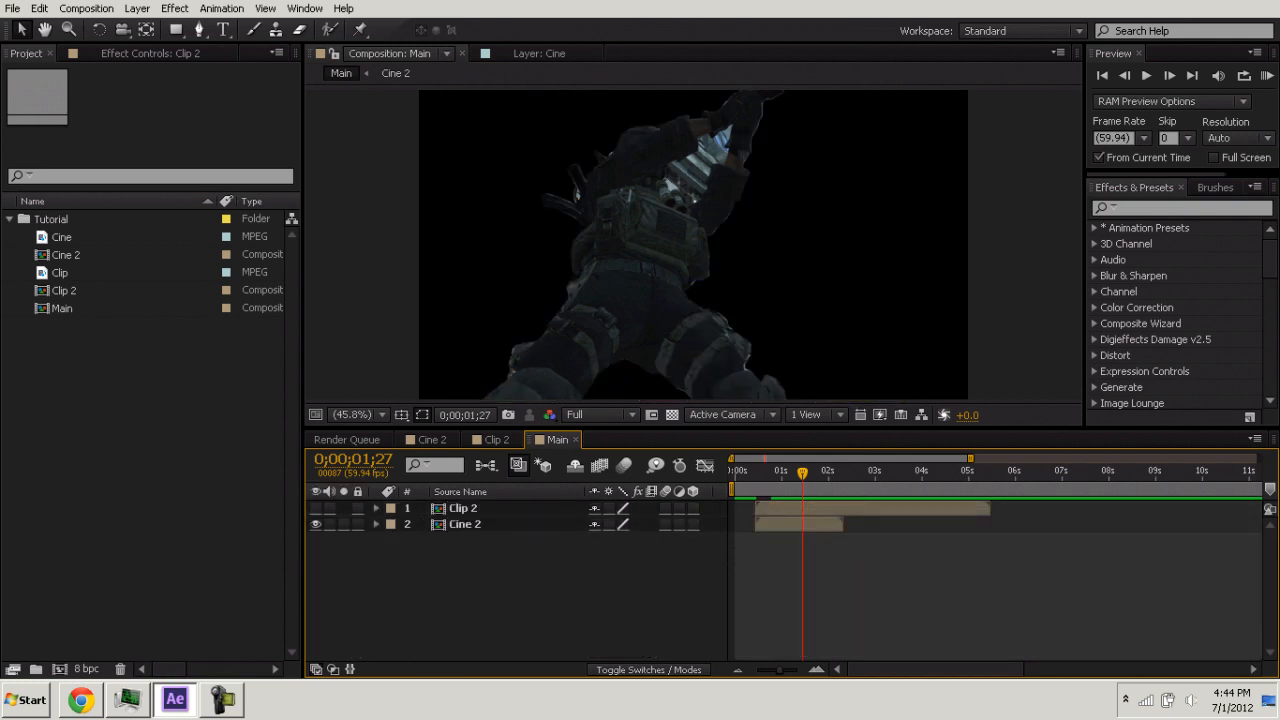
Apply the Reshape distort effect to the Cine 2 layer.
{"action": "left_click", "coordinate": [465, 524]}
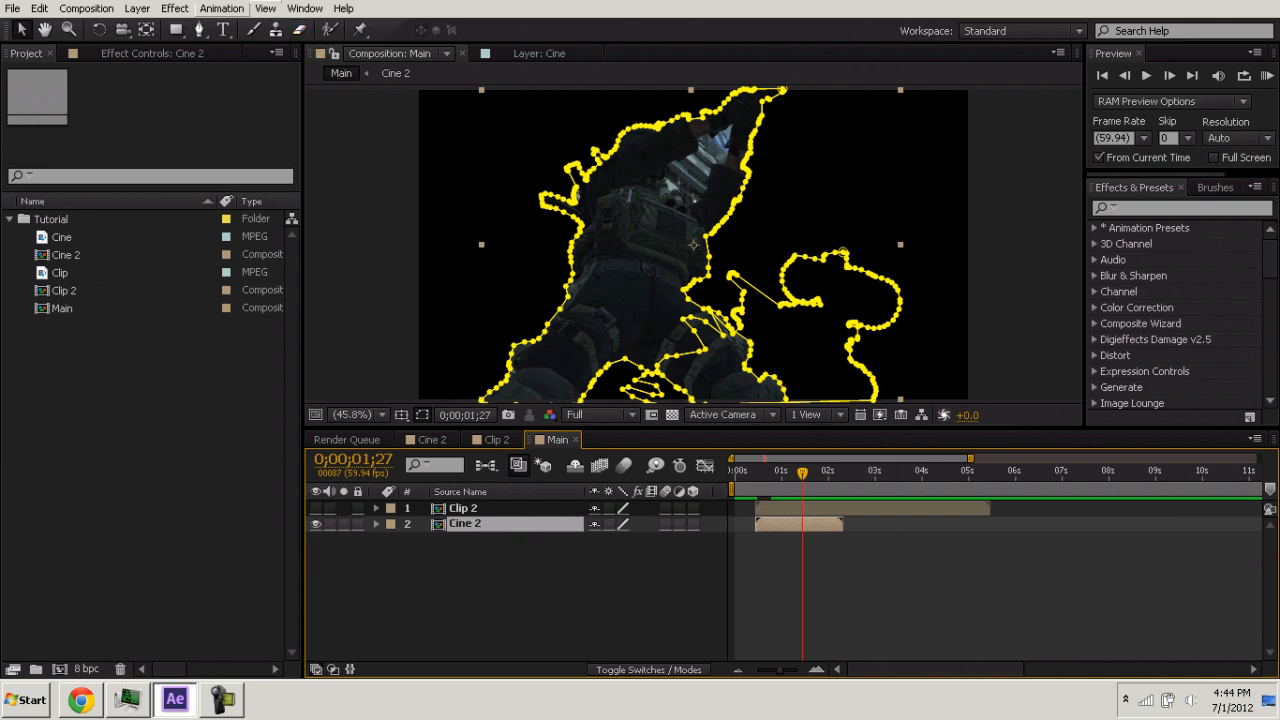
{"action": "left_click", "coordinate": [175, 8]}
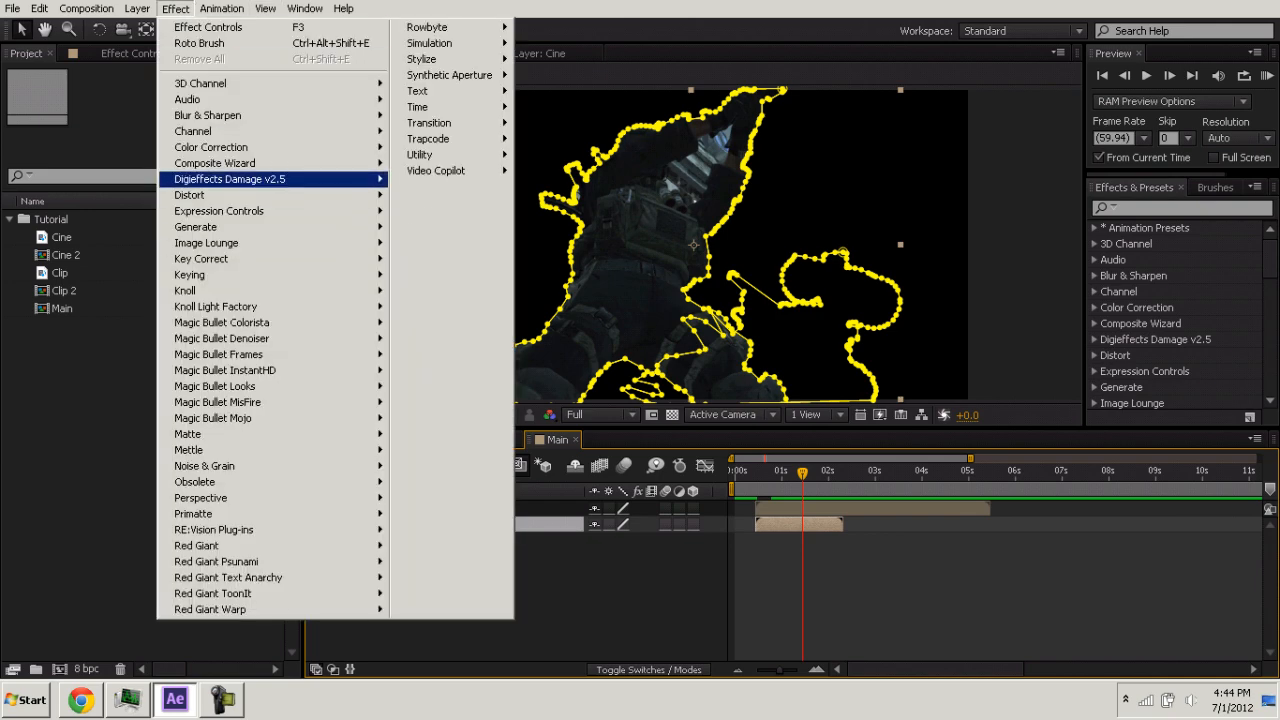
{"action": "mouse_move", "coordinate": [219, 211]}
{"action": "mouse_move", "coordinate": [270, 195]}
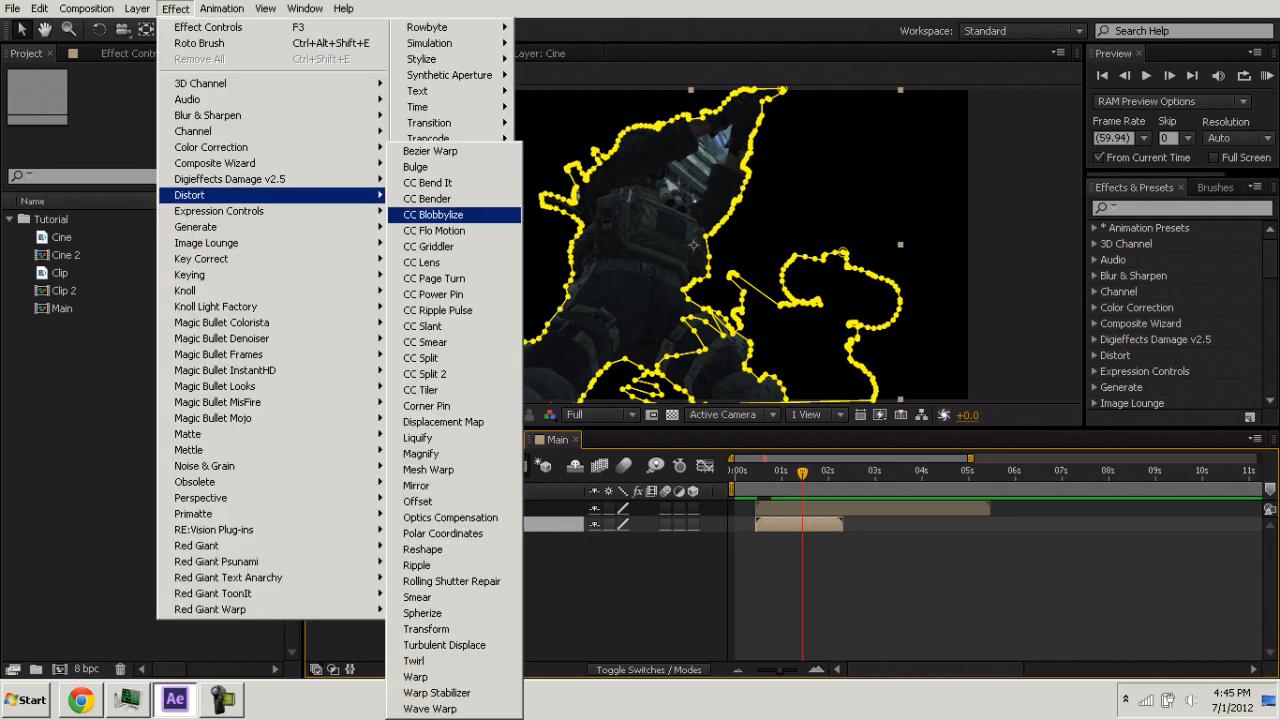
{"action": "left_click", "coordinate": [423, 549]}
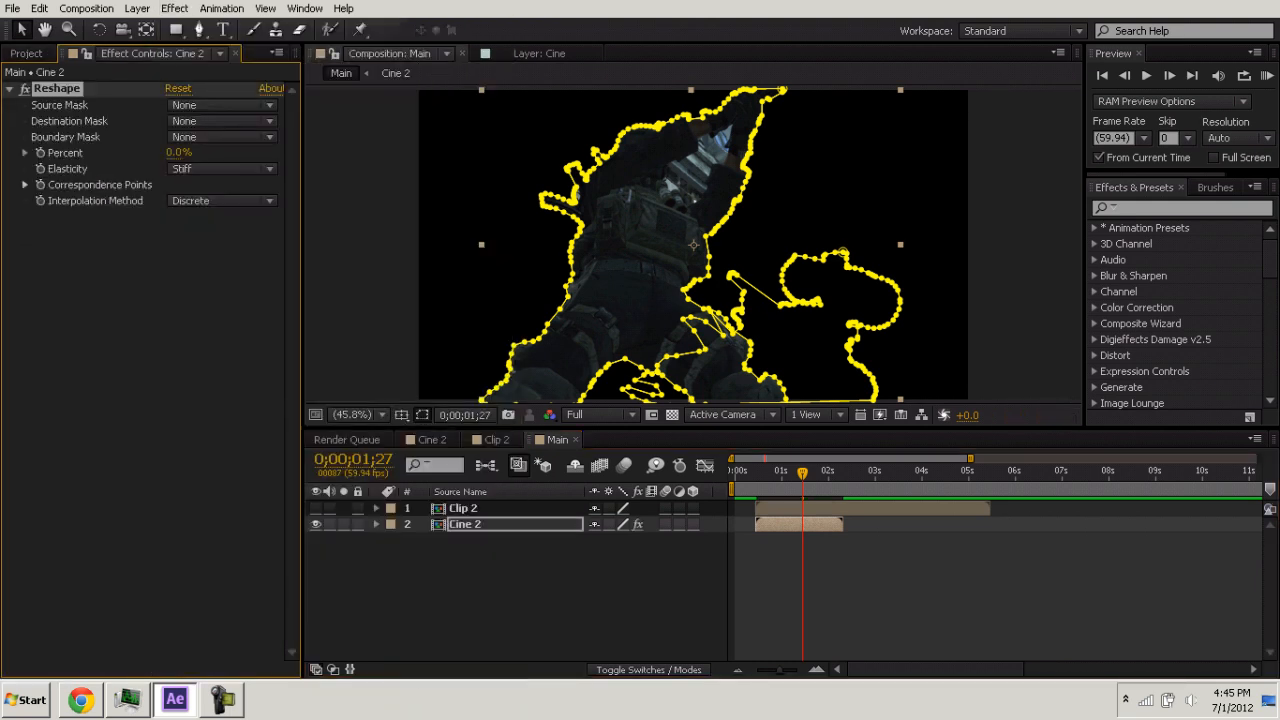
Set Reshape's Source Mask to Cinematic and its Destination Mask to Clip on the Cine 2 layer.
{"action": "left_click", "coordinate": [466, 524]}
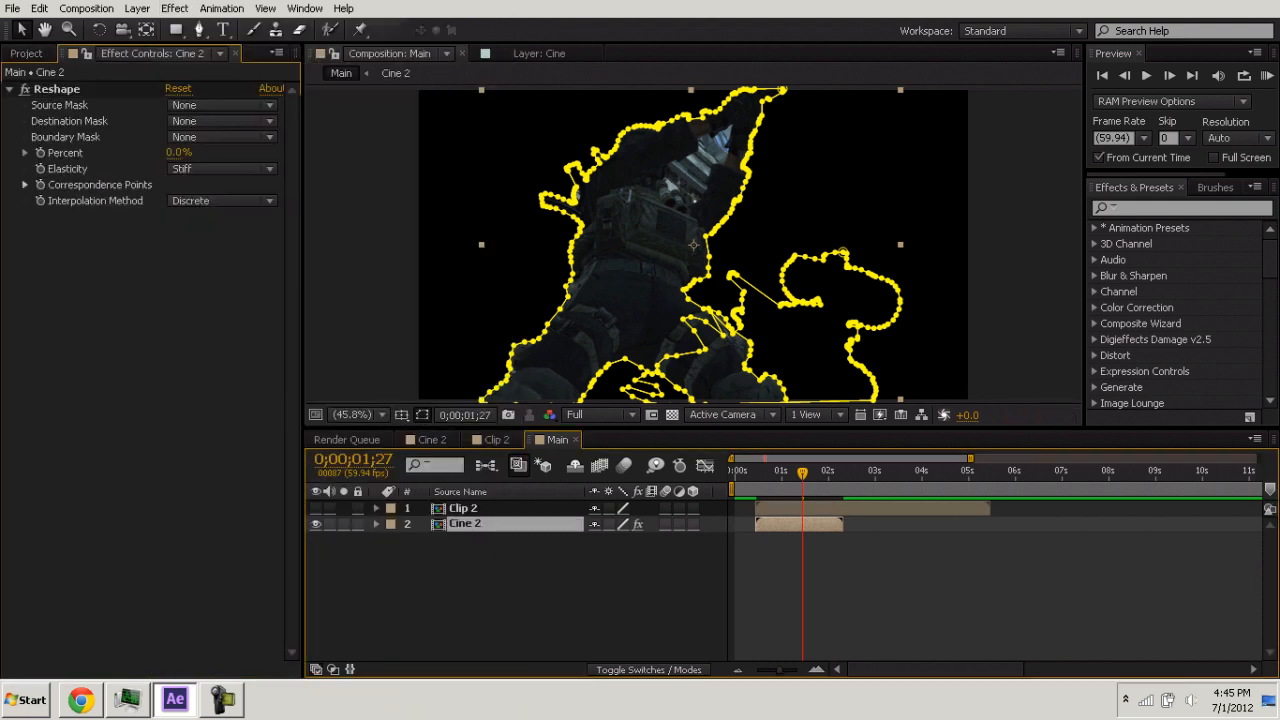
{"action": "left_click", "coordinate": [220, 105]}
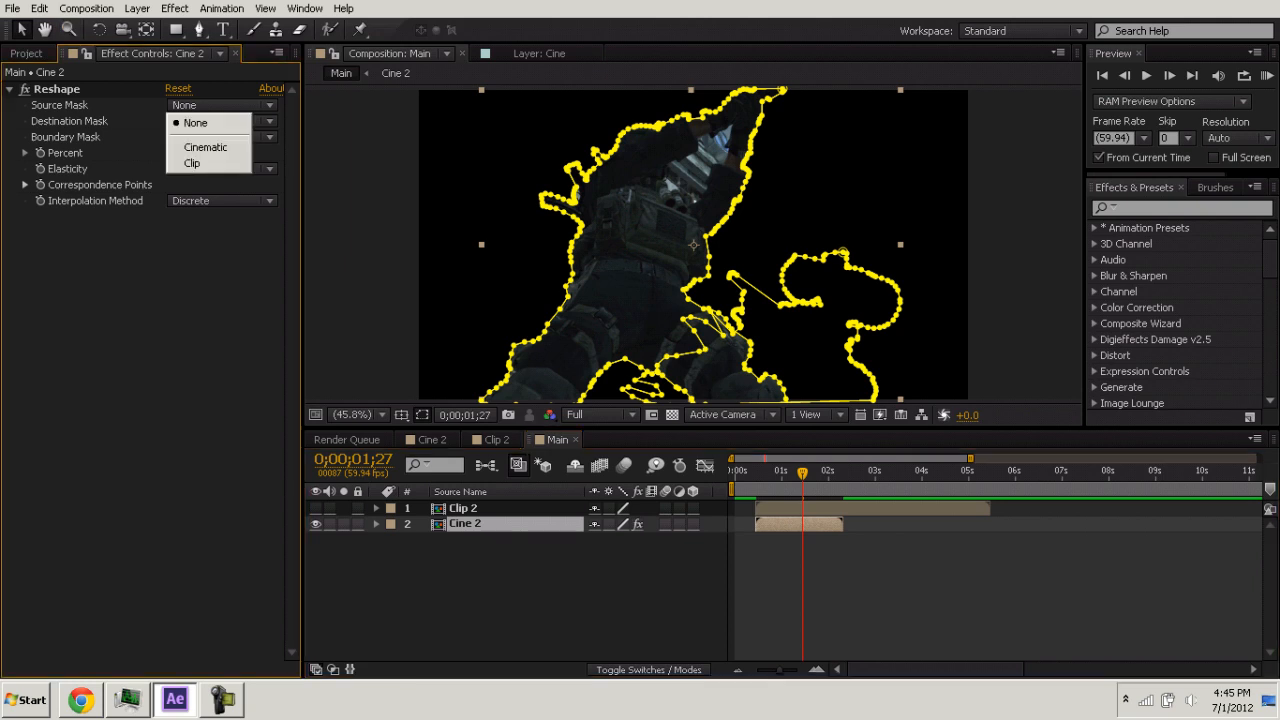
{"action": "left_click", "coordinate": [200, 148]}
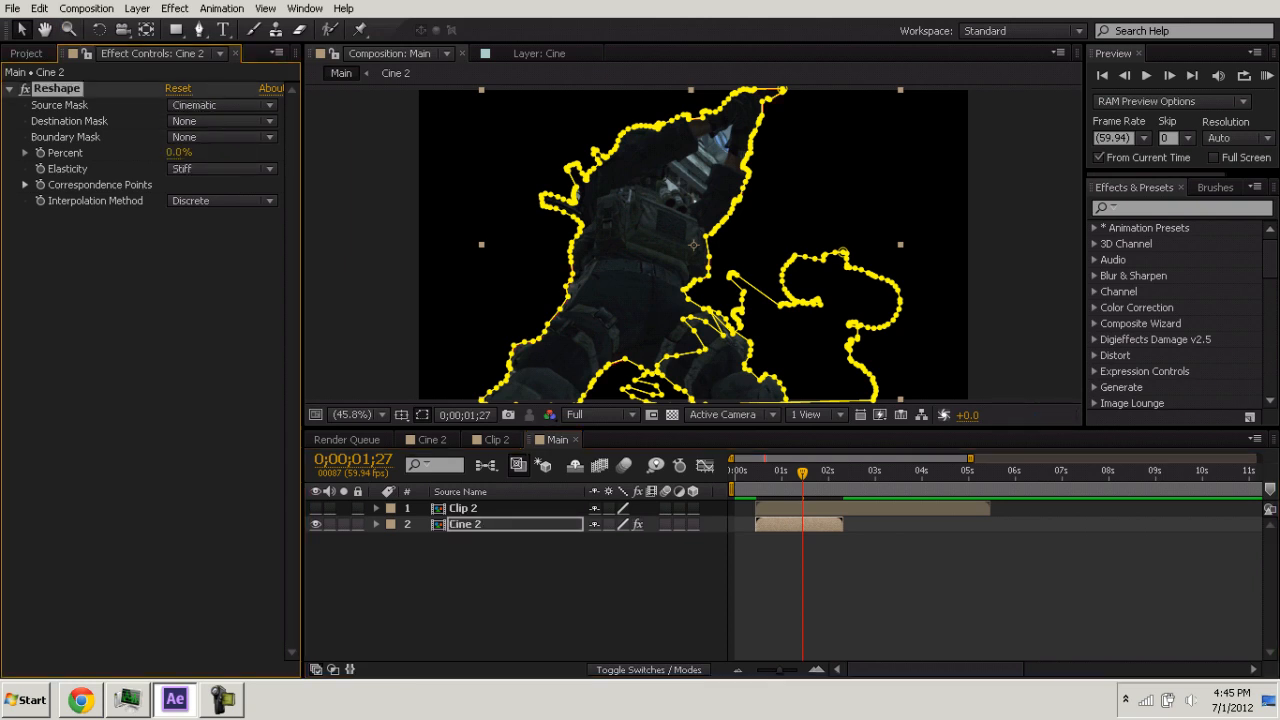
{"action": "left_click", "coordinate": [220, 121]}
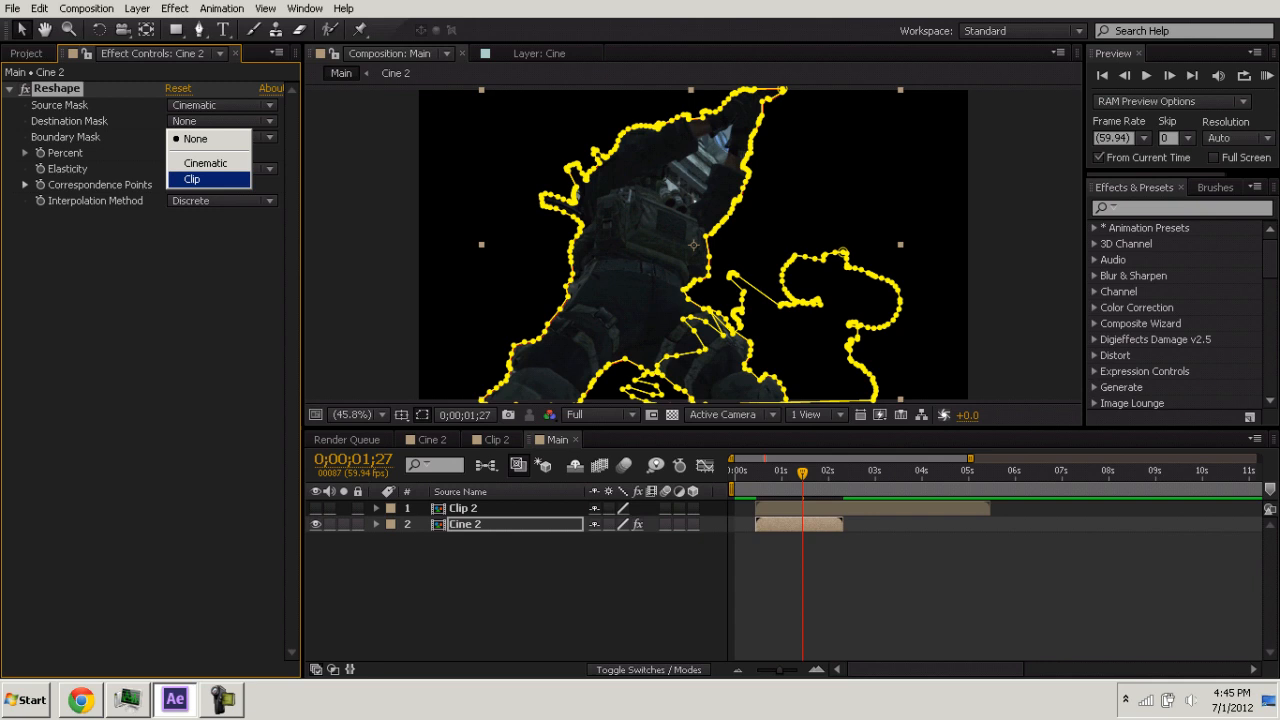
{"action": "left_click", "coordinate": [205, 179]}
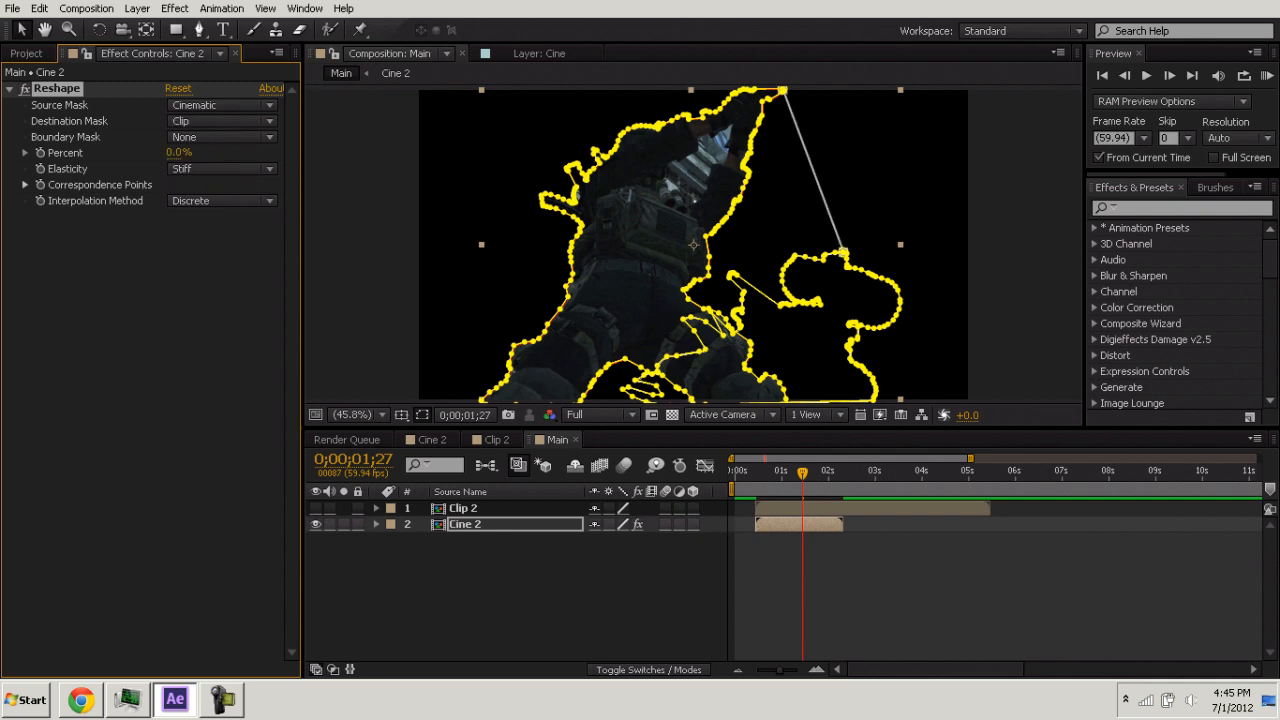
Reveal the masks of the Cine 2 layer and inspect the Cinematic and Clip outlines one after the other.
{"action": "left_click", "coordinate": [464, 508]}
{"action": "left_click", "coordinate": [465, 524]}
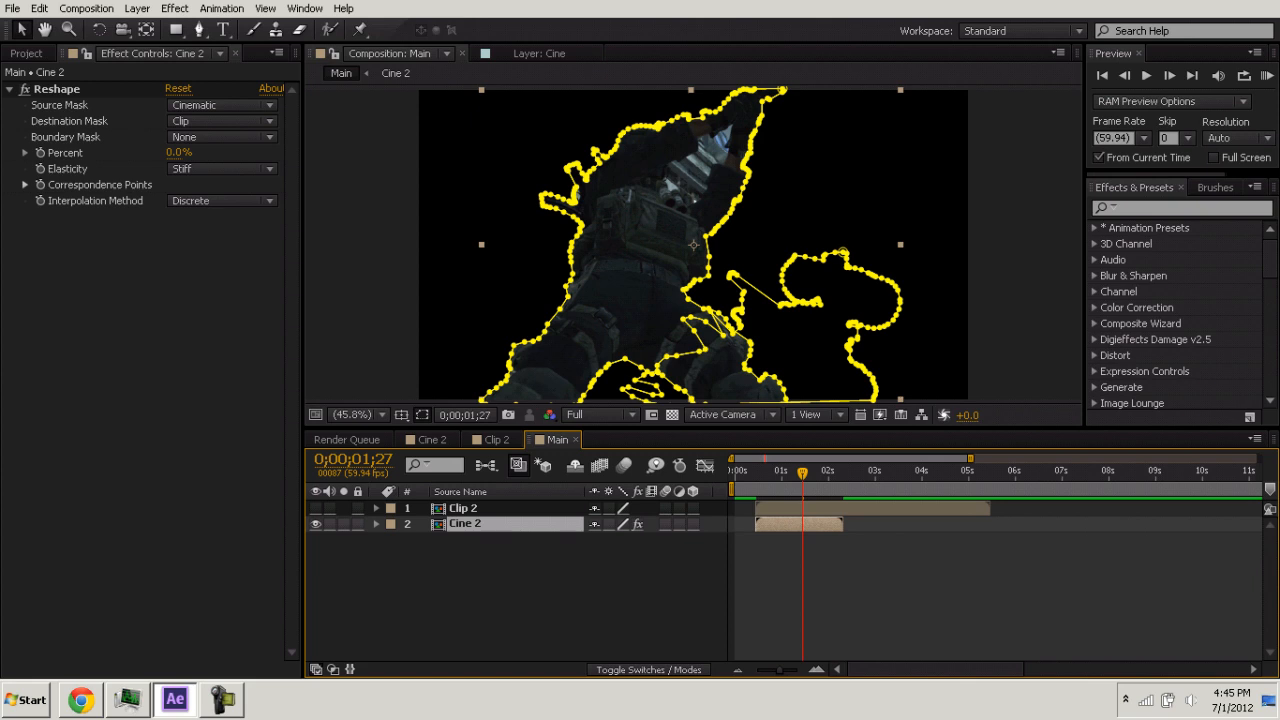
{"action": "key", "text": "m"}
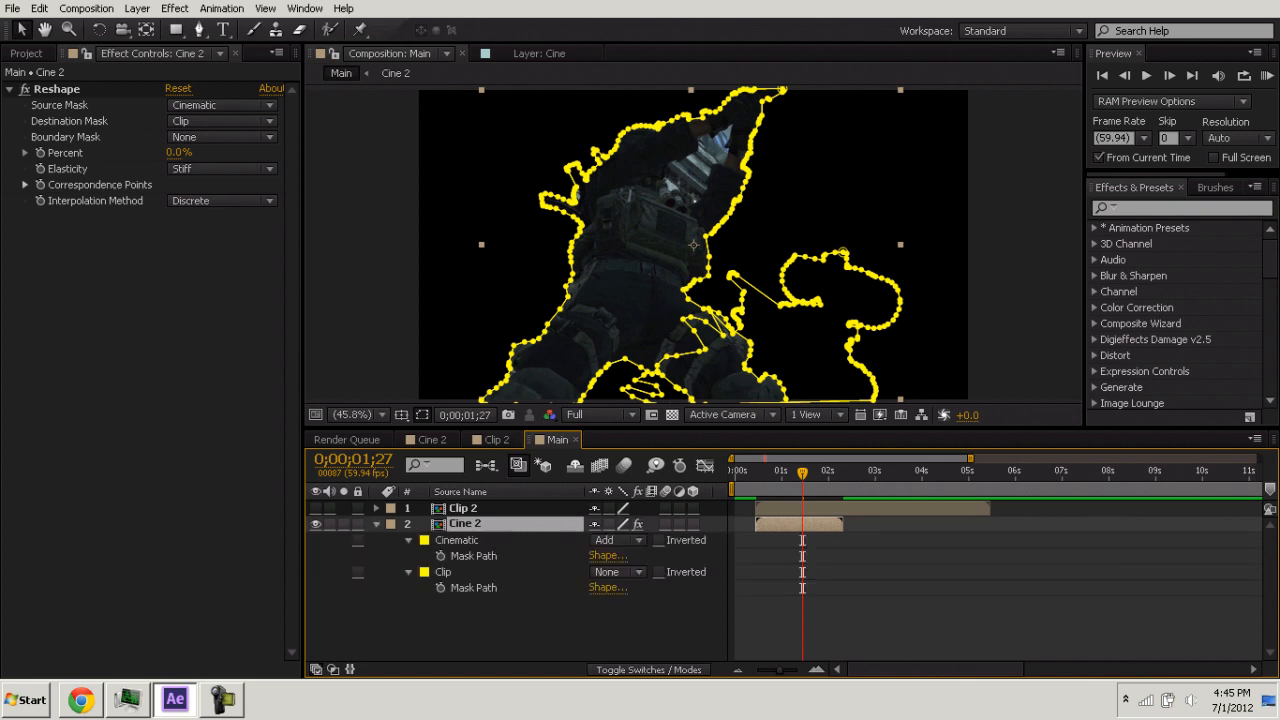
{"action": "left_click", "coordinate": [457, 540]}
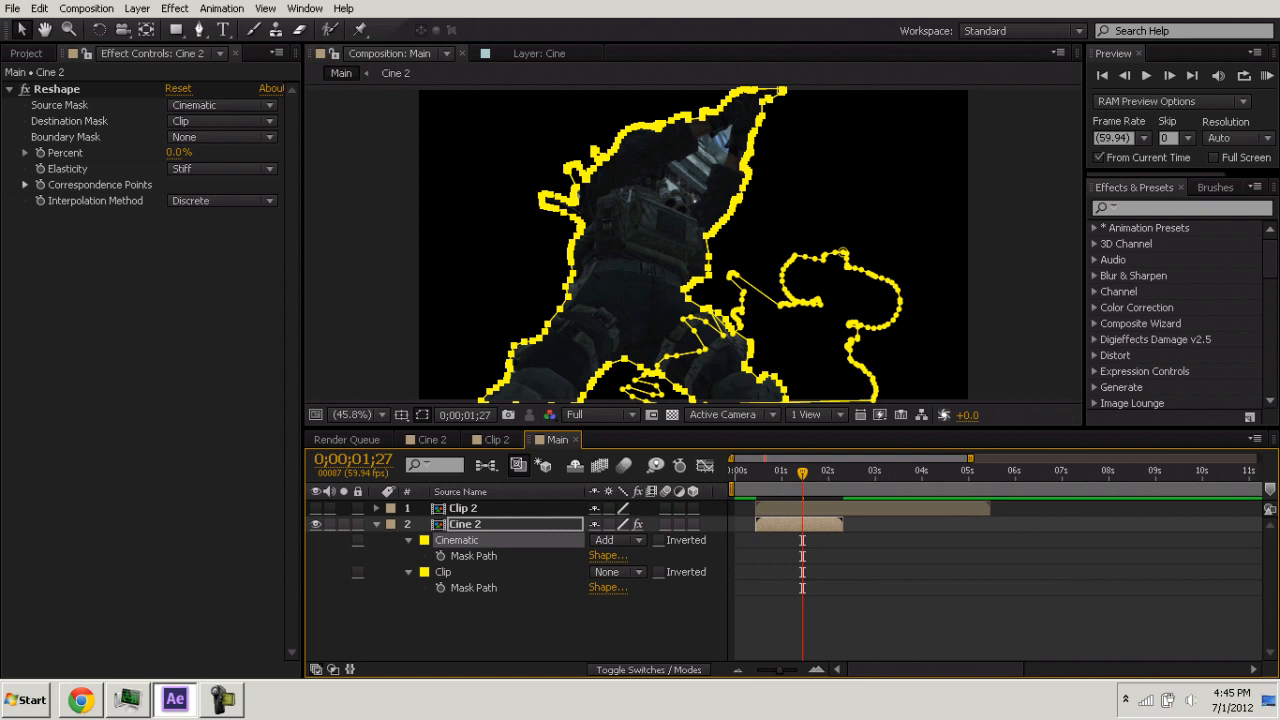
{"action": "left_click", "coordinate": [443, 572]}
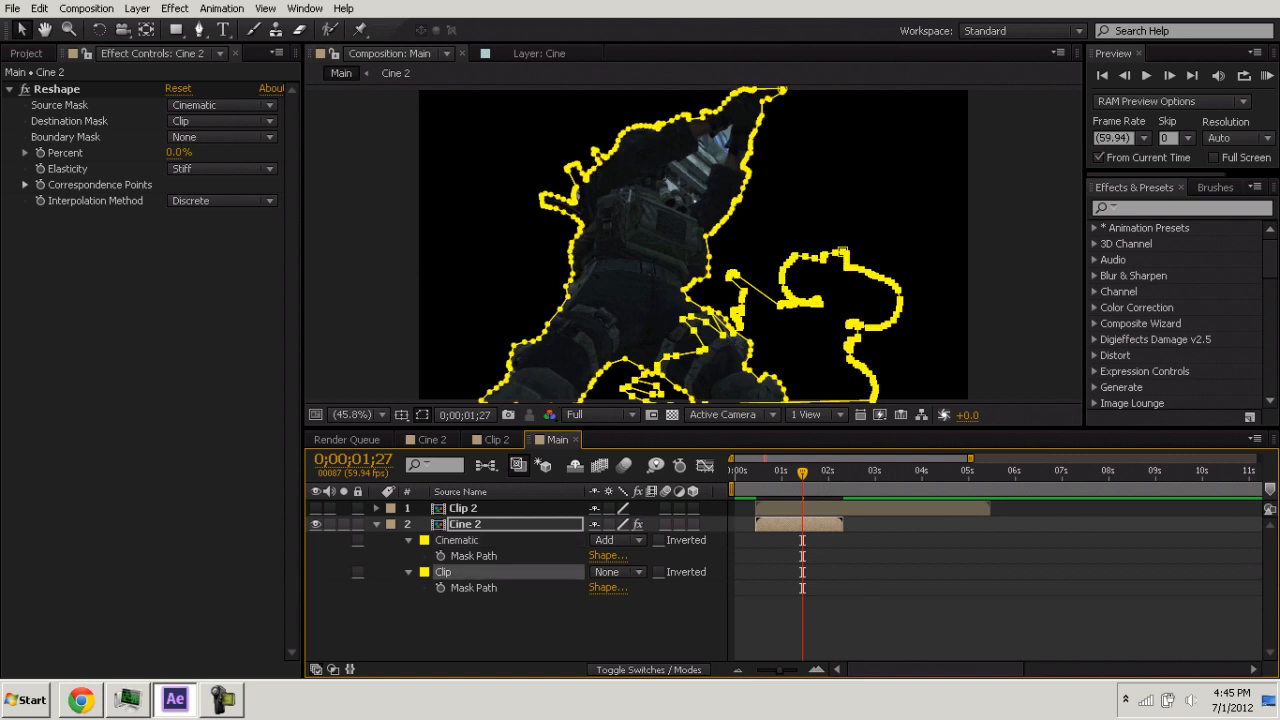
{"action": "left_click", "coordinate": [140, 290]}
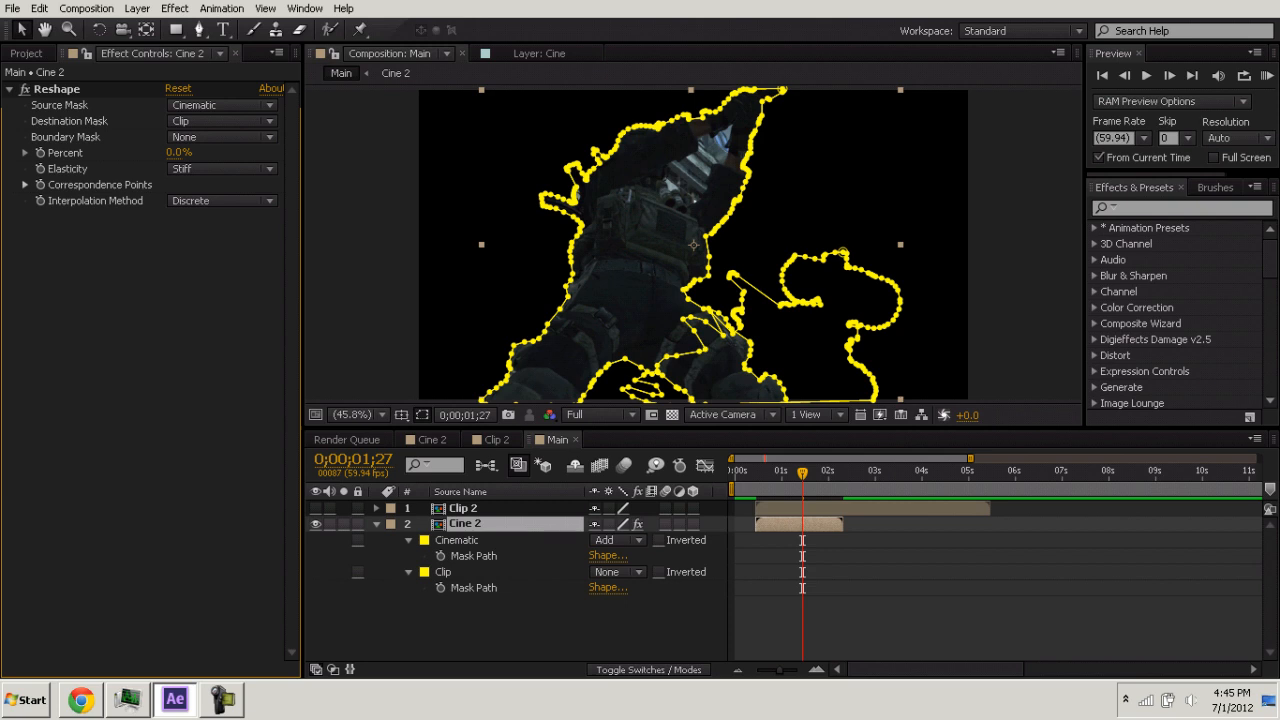
Review the Elasticity options of the Reshape effect, from Stiff to Super Fluid, without changing the setting.
{"action": "left_click", "coordinate": [222, 168]}
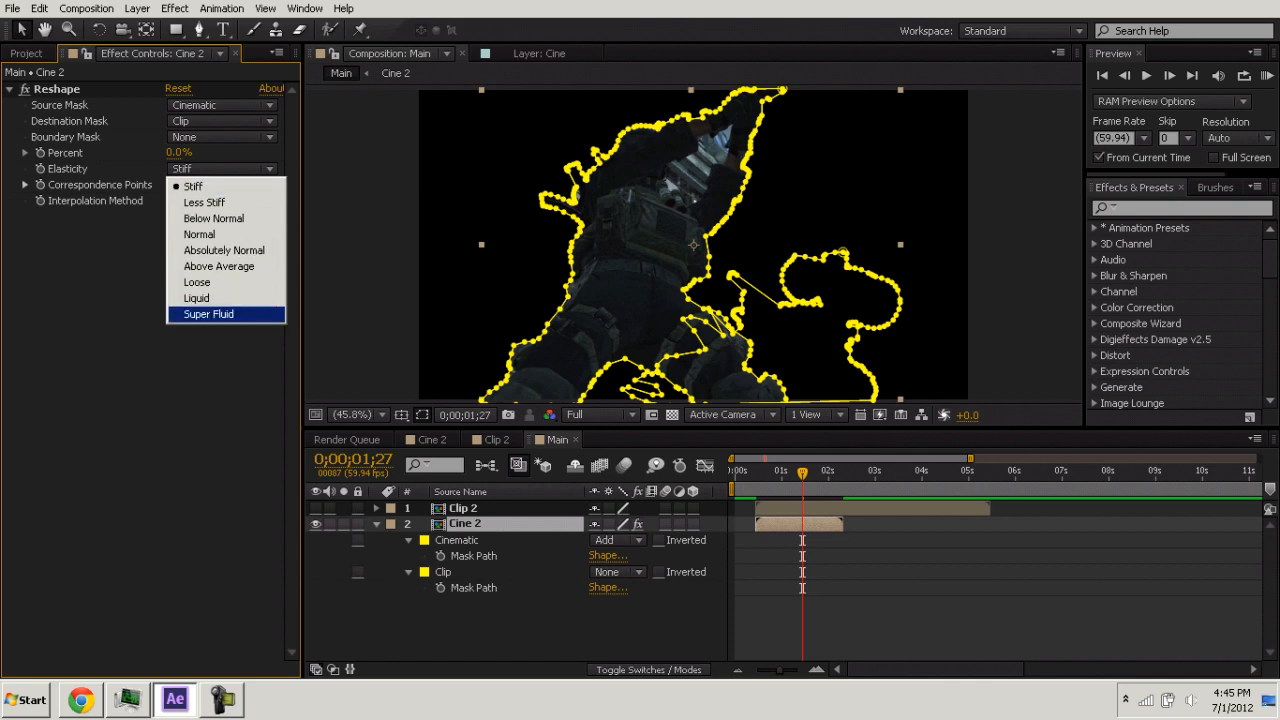
{"action": "key", "text": "Escape"}
{"action": "left_click", "coordinate": [222, 169]}
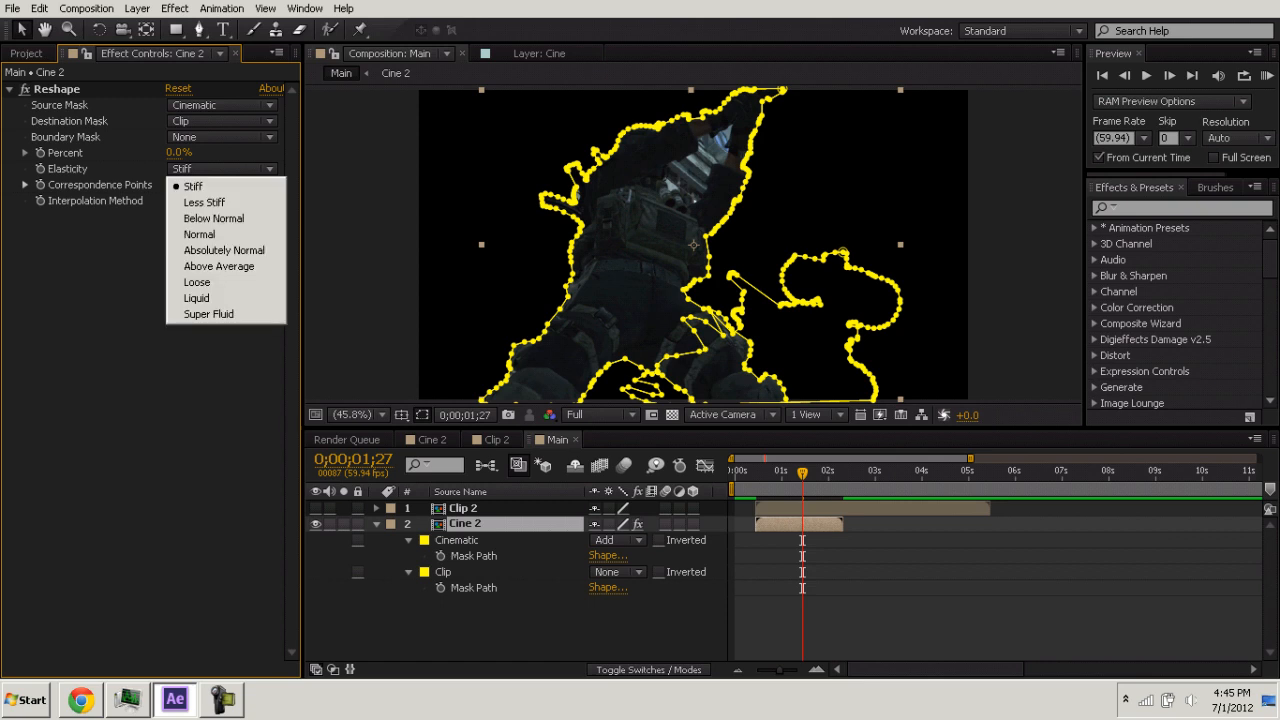
{"action": "key", "text": "Escape"}
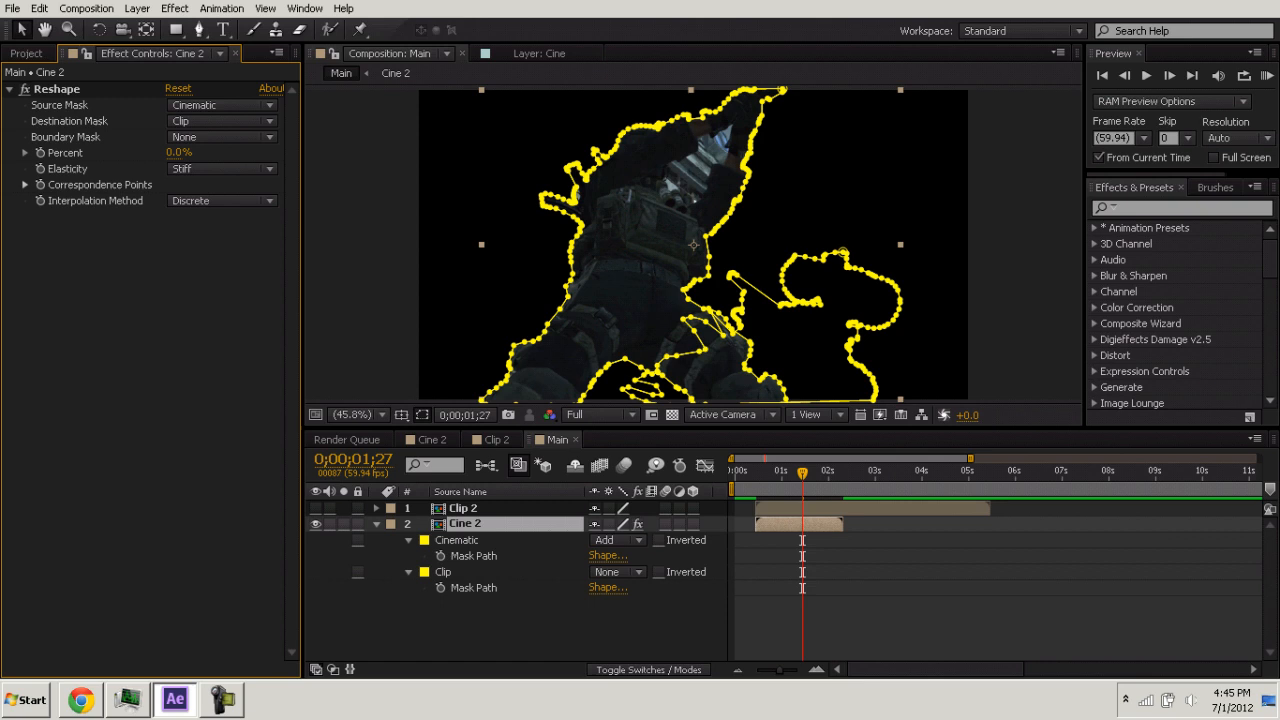
Try the Reshape effect on Cine 2 at 60 percent and reset Percent to 0.
{"action": "left_click", "coordinate": [57, 89]}
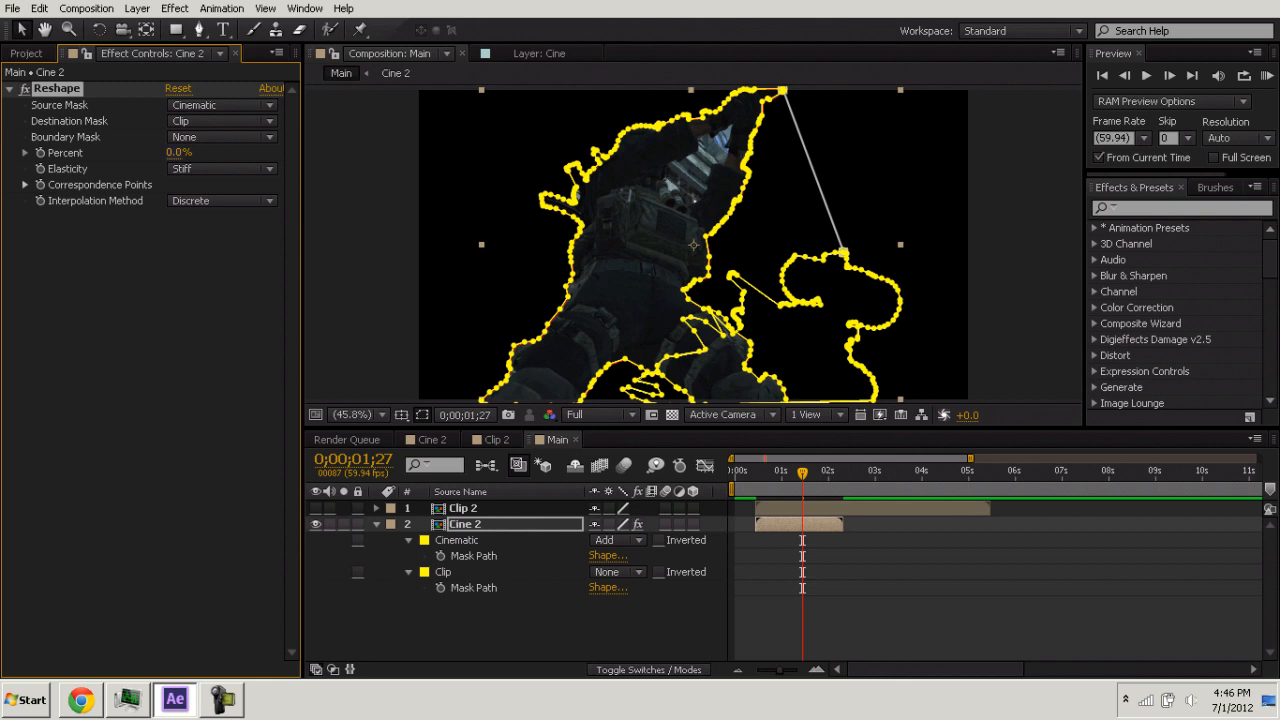
{"action": "left_click_drag", "start_coordinate": [179, 153], "coordinate": [239, 152]}
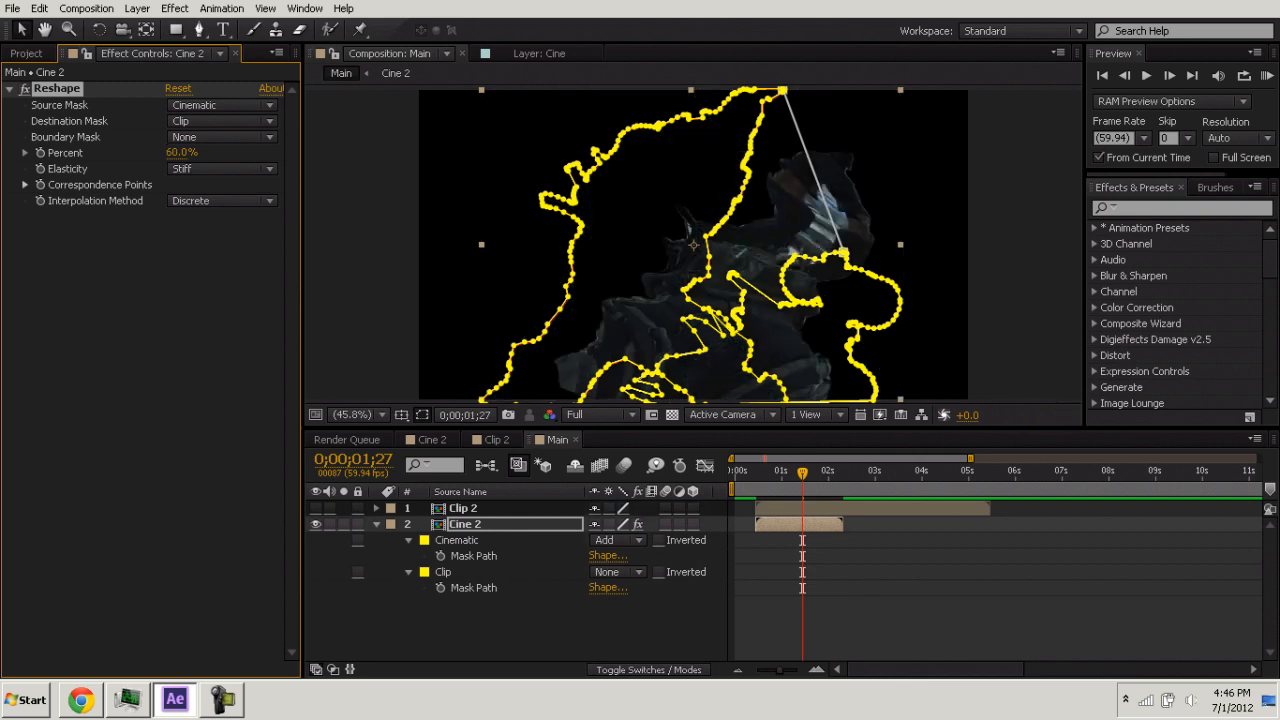
{"action": "left_click", "coordinate": [180, 153]}
{"action": "type", "text": "0"}
{"action": "key", "text": "Return"}
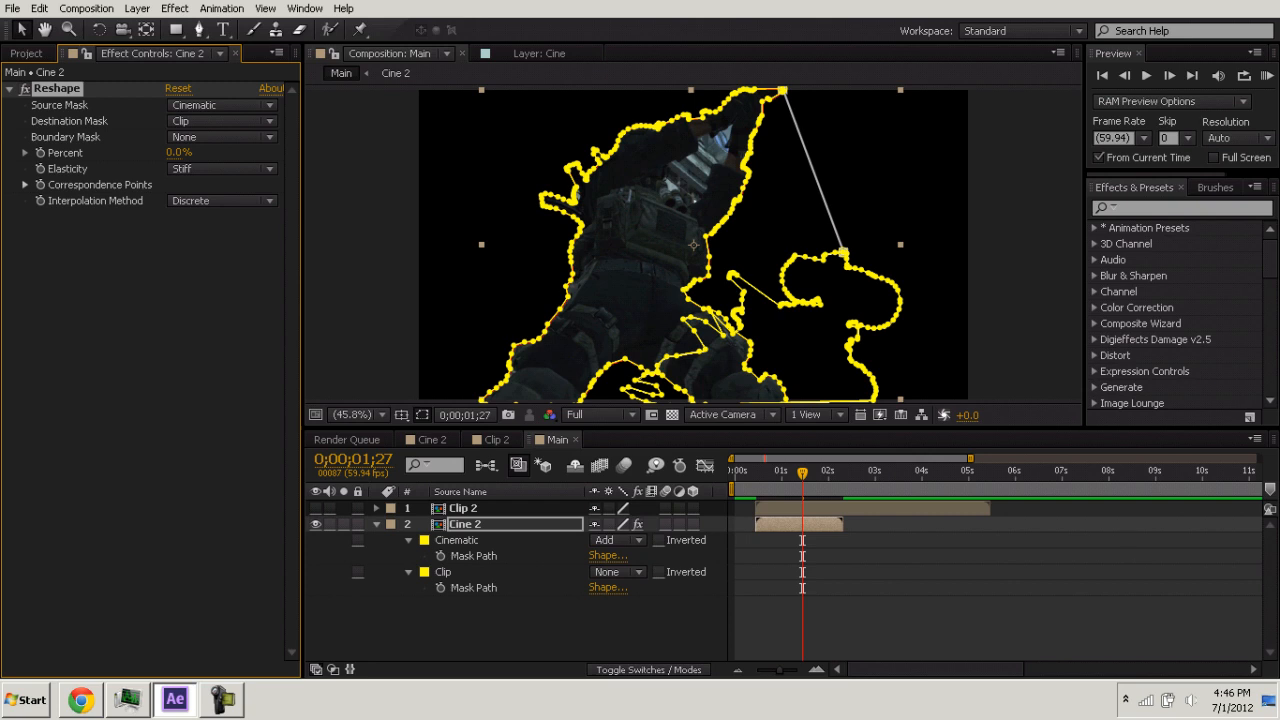
Hide the Cine 2 layer and add a second Reshape correspondence point linking the soldier's upper outline to the top of the rifle scope.
{"action": "left_click", "coordinate": [316, 524]}
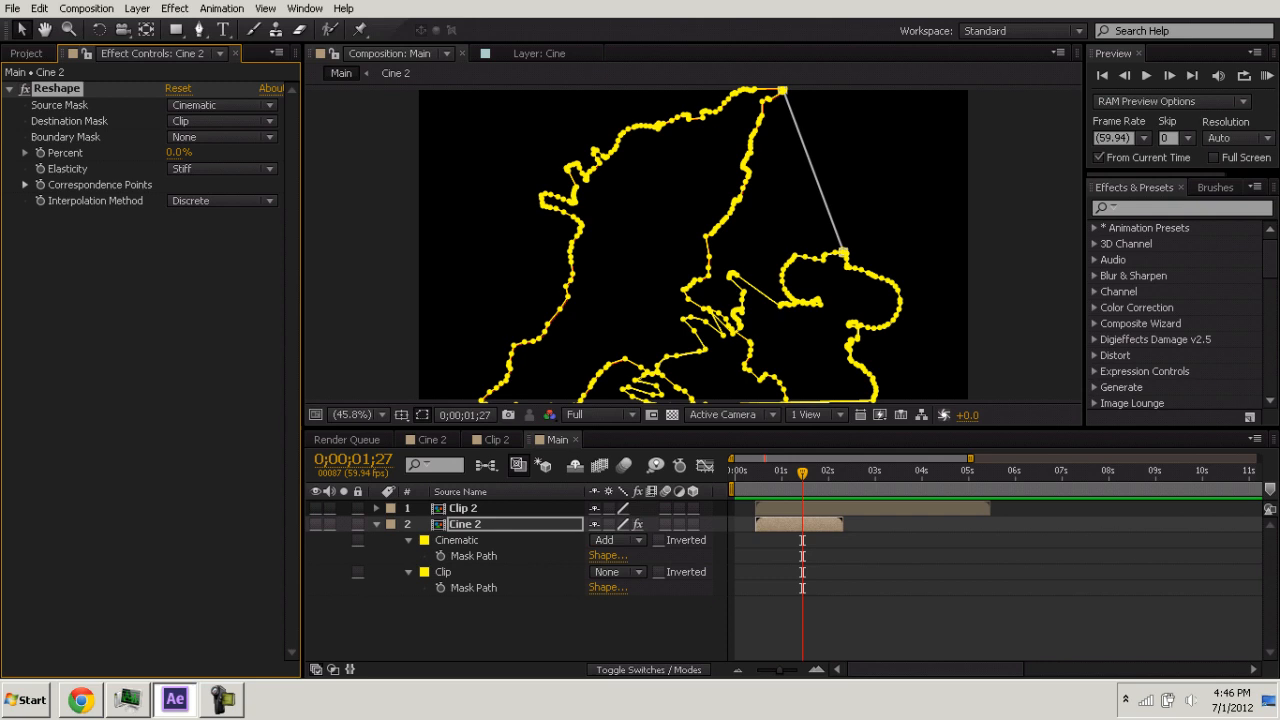
{"action": "left_click", "coordinate": [726, 102], "text": "alt"}
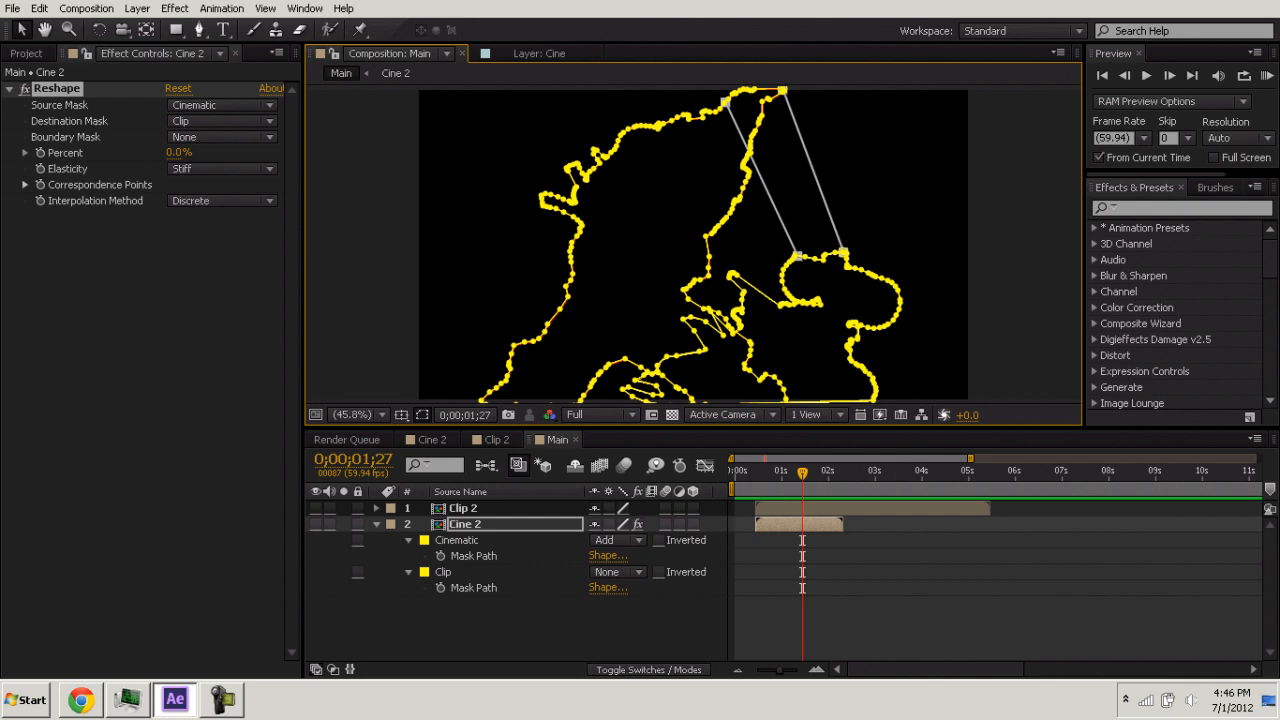
{"action": "mouse_move", "coordinate": [798, 256]}
{"action": "left_mouse_down"}
{"action": "mouse_move", "coordinate": [826, 261]}
{"action": "mouse_move", "coordinate": [809, 258]}
{"action": "left_mouse_up"}
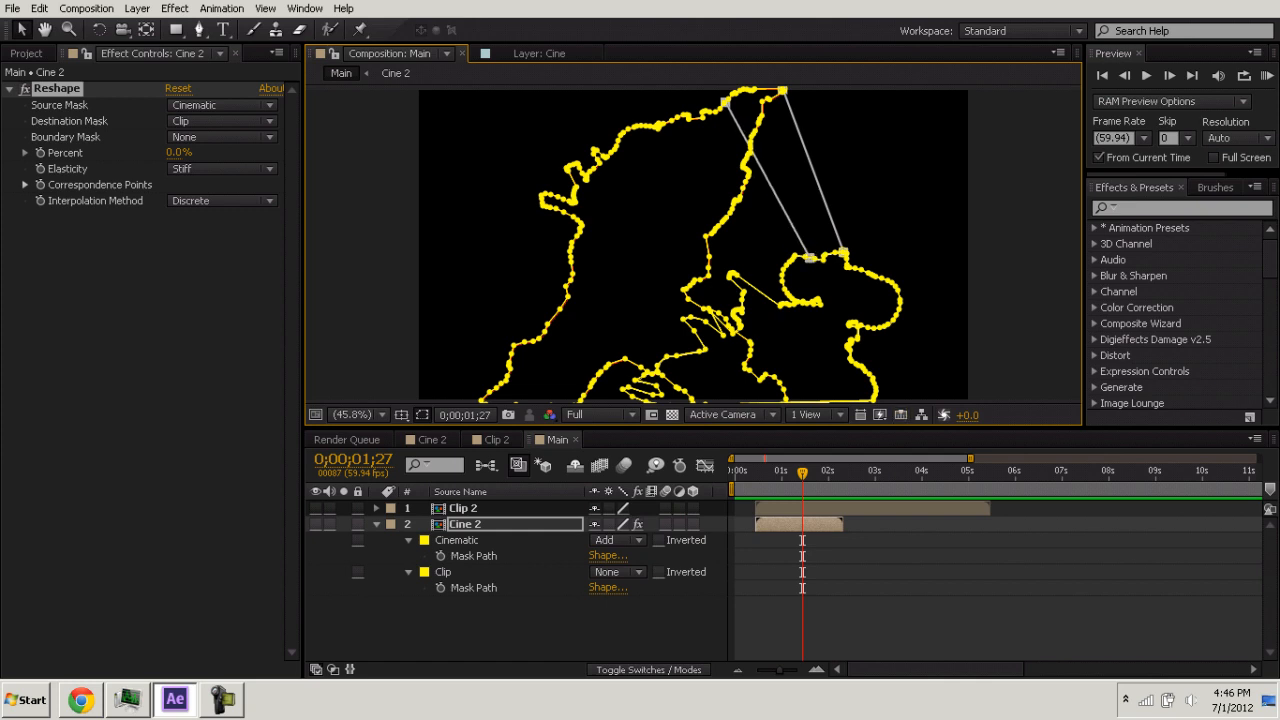
Add a third Reshape correspondence point on Cine 2, linking the soldier's upper outline to the left edge of the rifle scope.
{"action": "left_click", "coordinate": [658, 126], "text": "alt"}
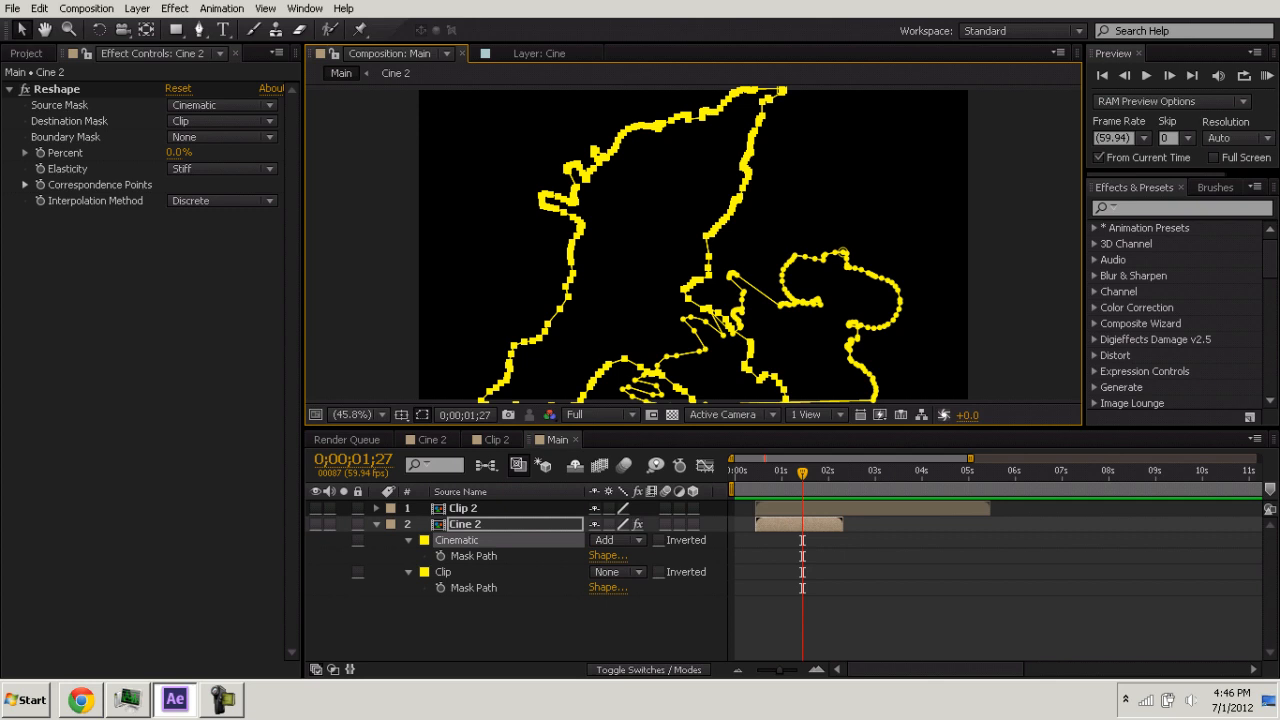
{"action": "left_click", "coordinate": [57, 89]}
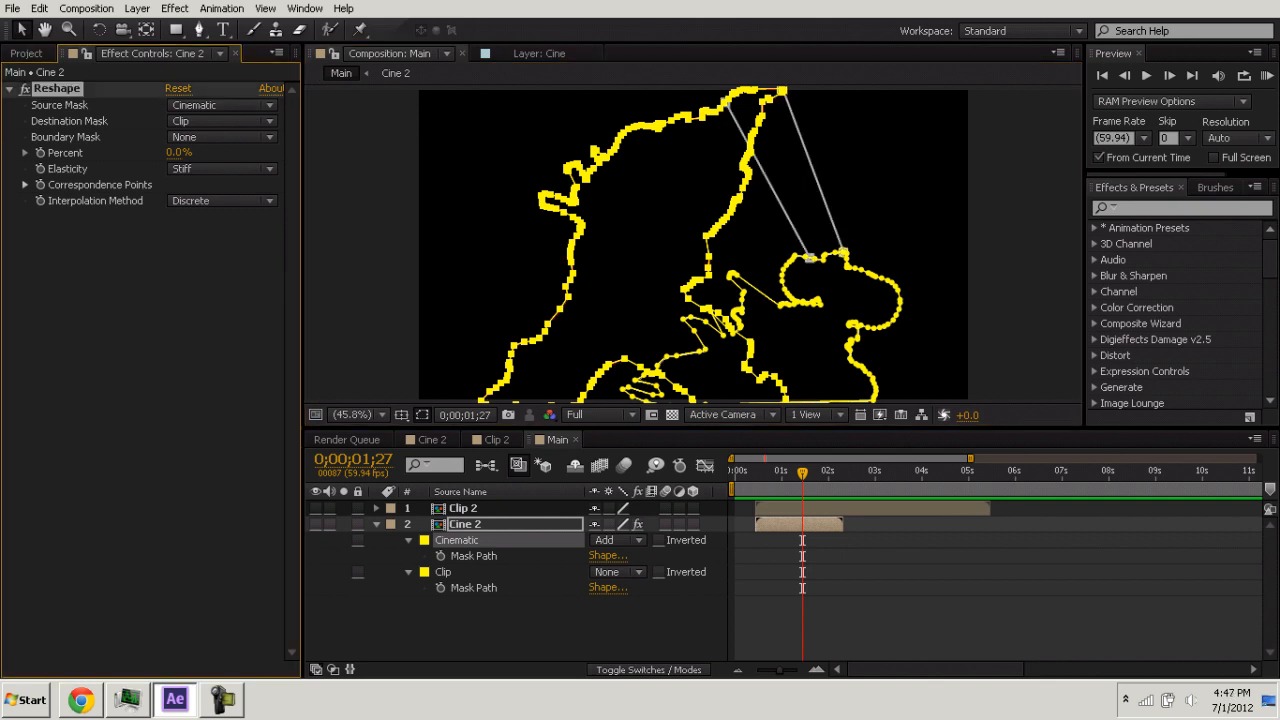
{"action": "left_click", "coordinate": [676, 119], "text": "alt"}
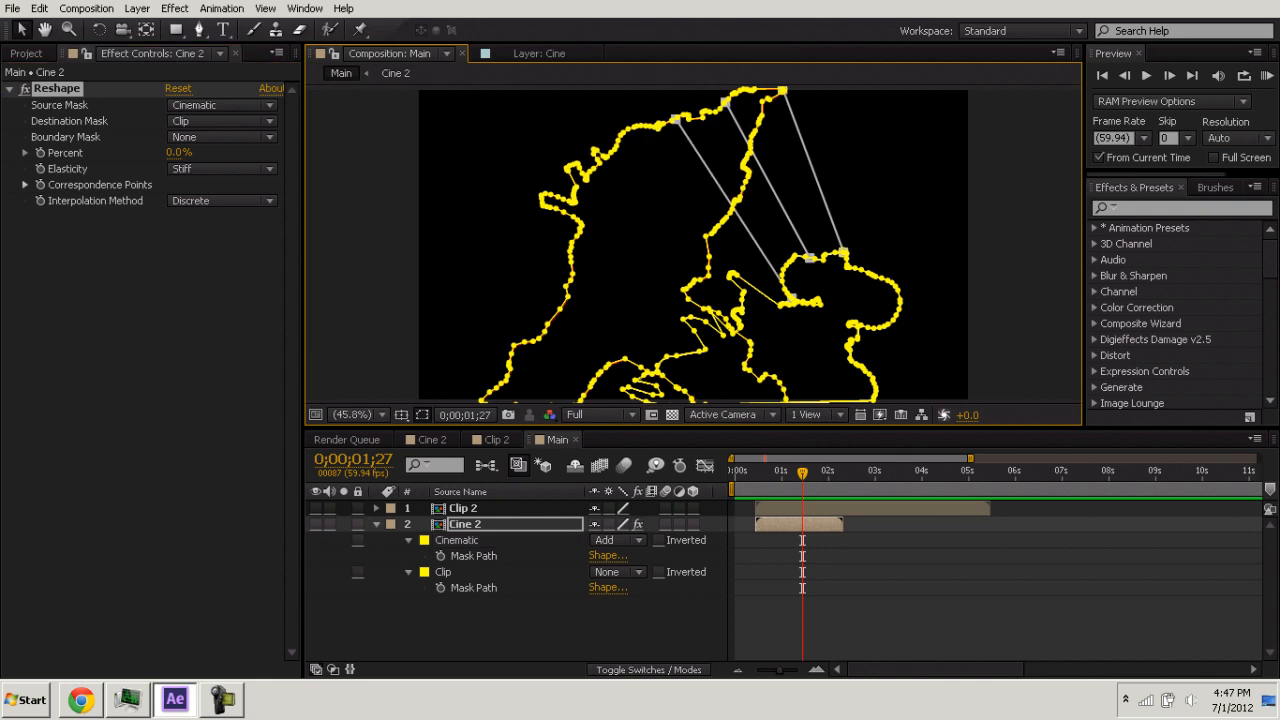
{"action": "left_click_drag", "start_coordinate": [792, 299], "coordinate": [783, 271]}
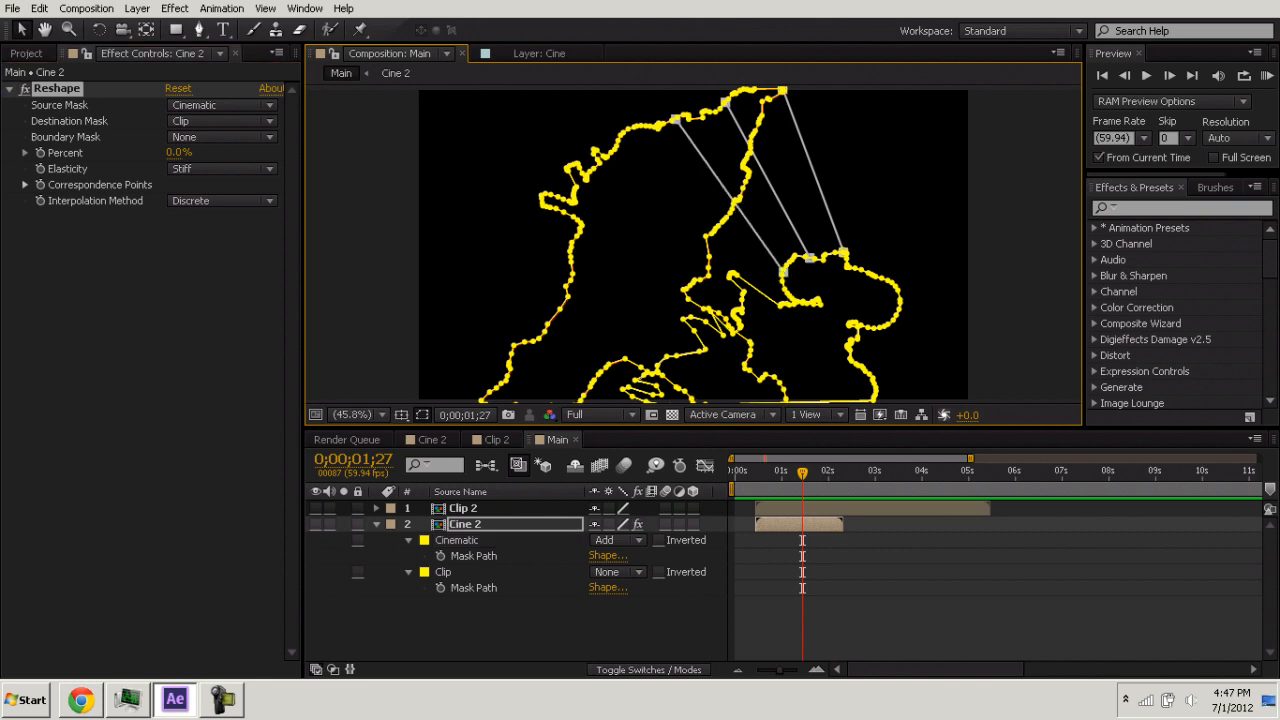
Add a fourth correspondence point further along the soldier's upper outline and link it to the scope's lower left corner.
{"action": "left_click", "coordinate": [625, 130]}
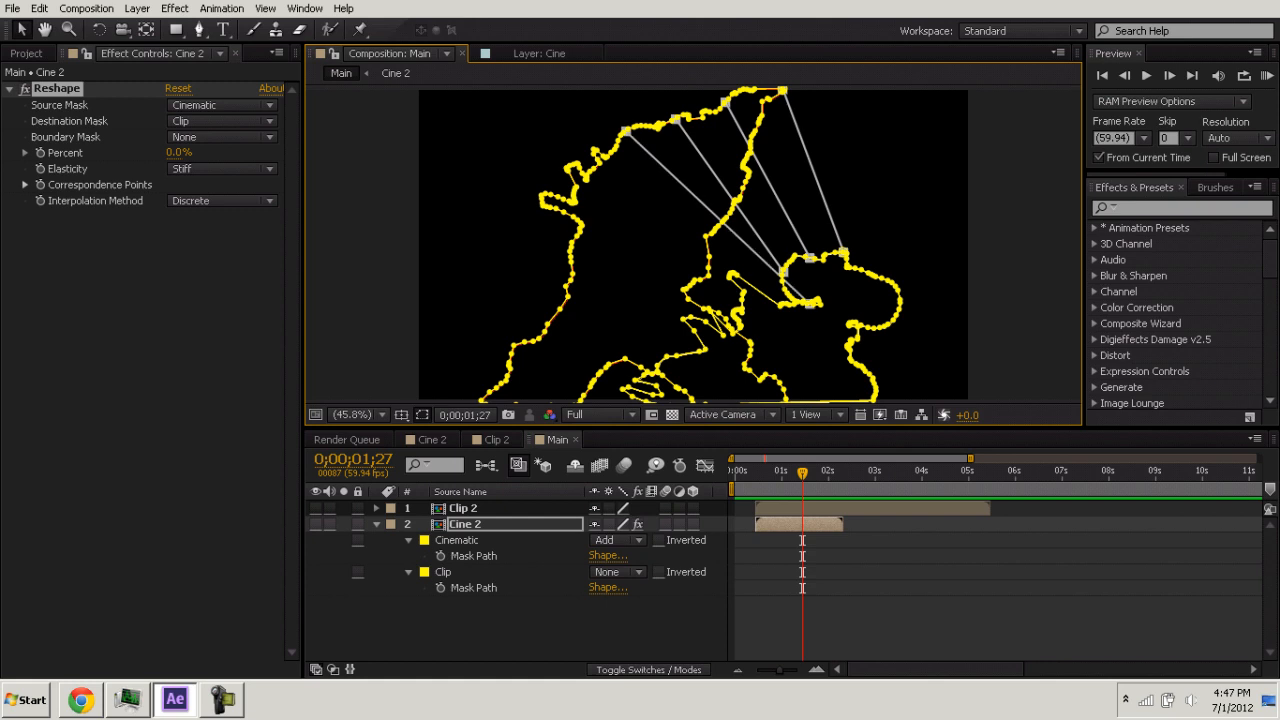
{"action": "left_click", "coordinate": [810, 302]}
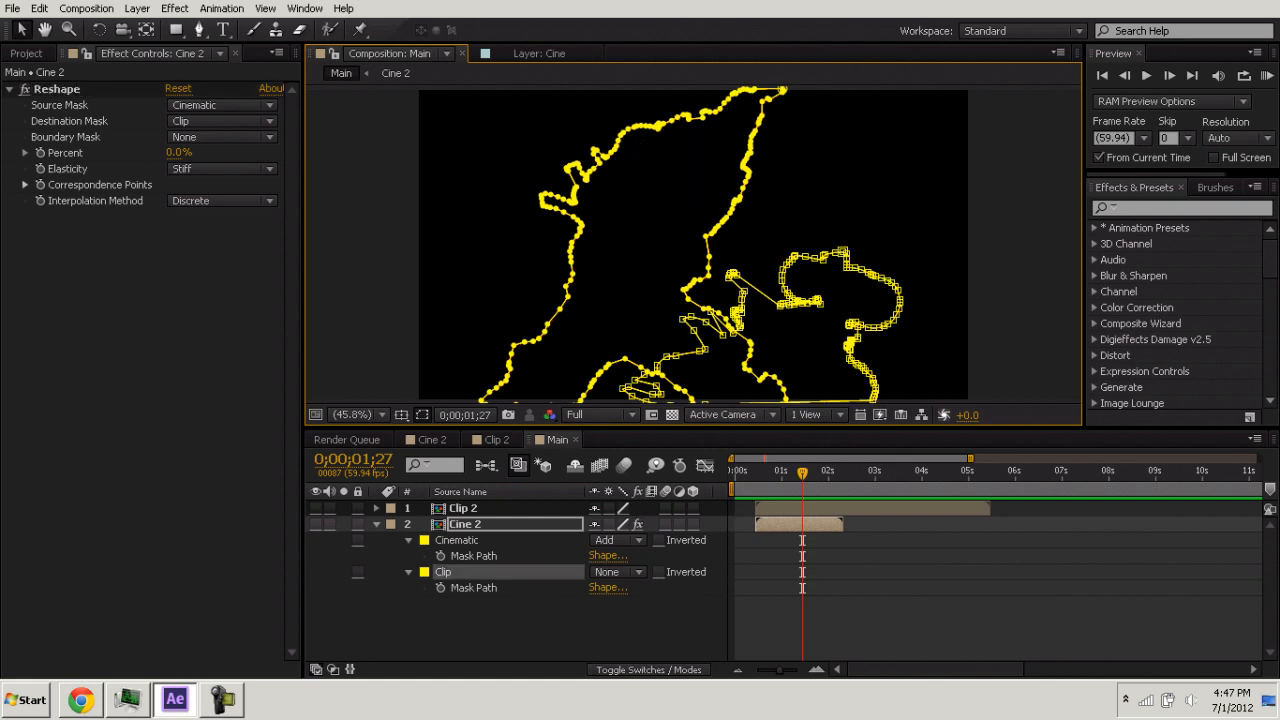
{"action": "key", "text": "ctrl+z"}
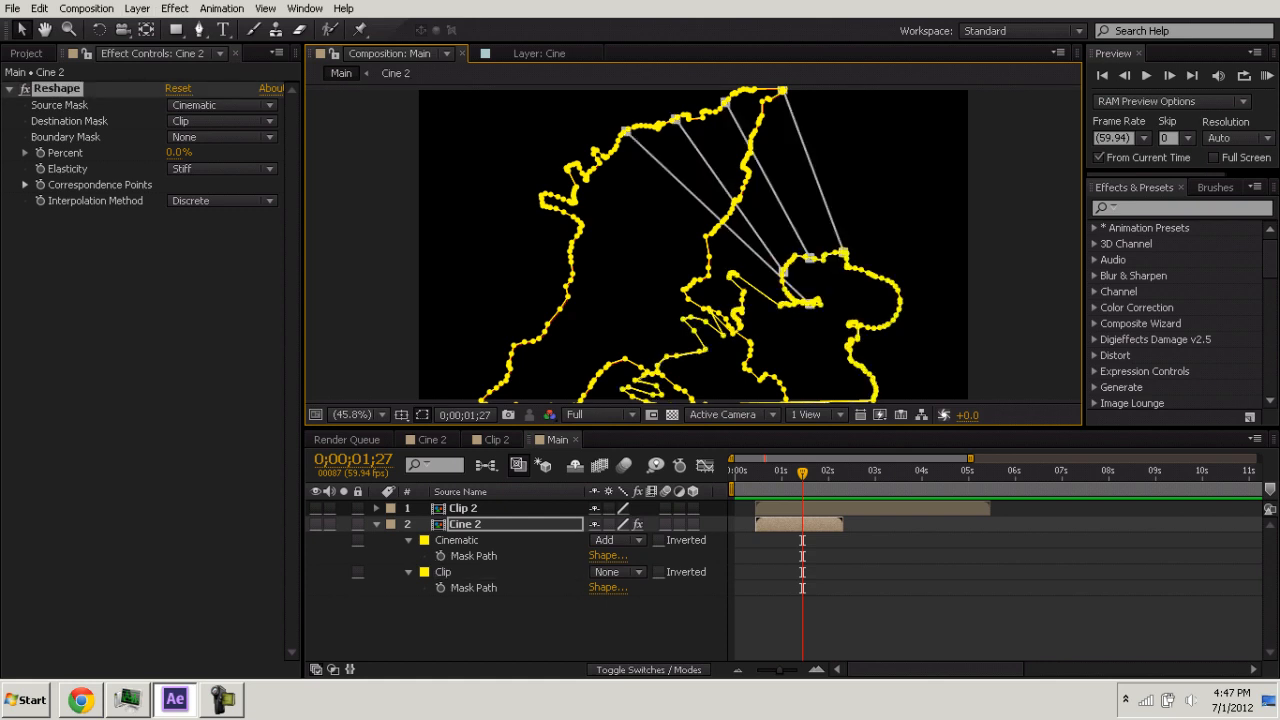
{"action": "left_click_drag", "start_coordinate": [810, 303], "coordinate": [788, 304]}
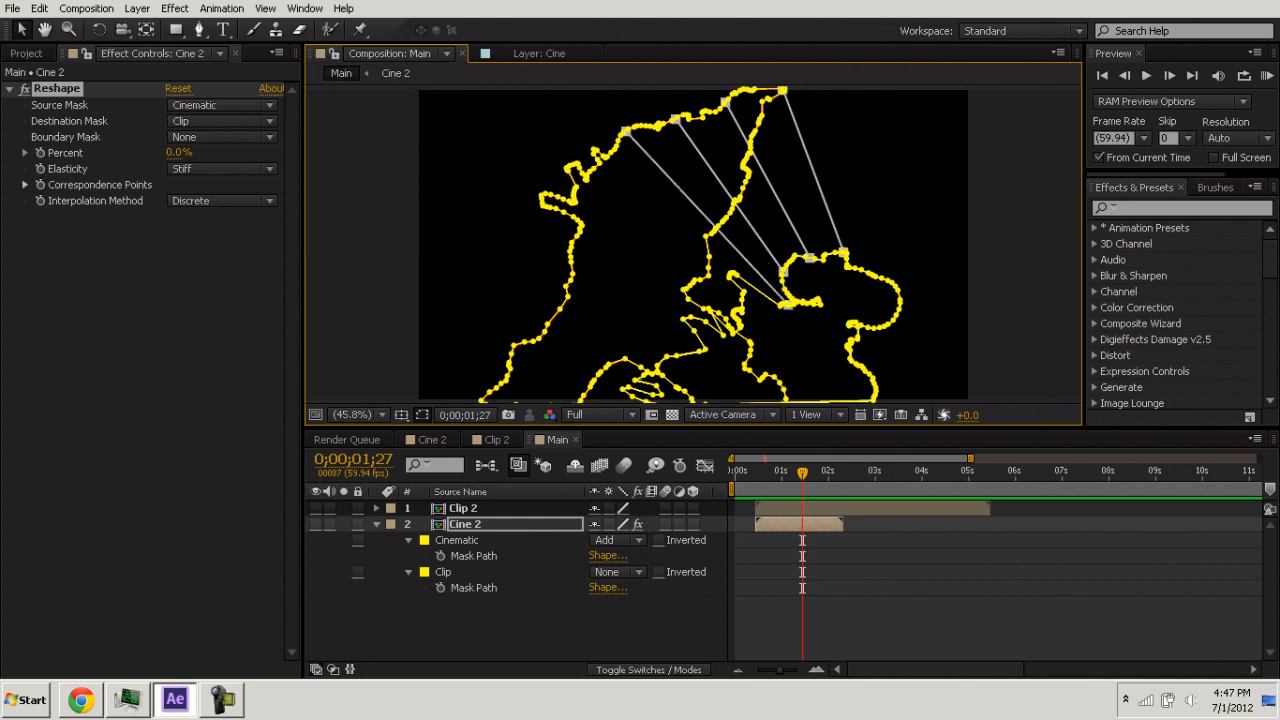
Add correspondence points around the small bumps on the soldier's upper left outline, linking them to the rifle outline left of the scope.
{"action": "left_click", "coordinate": [594, 150], "text": "alt"}
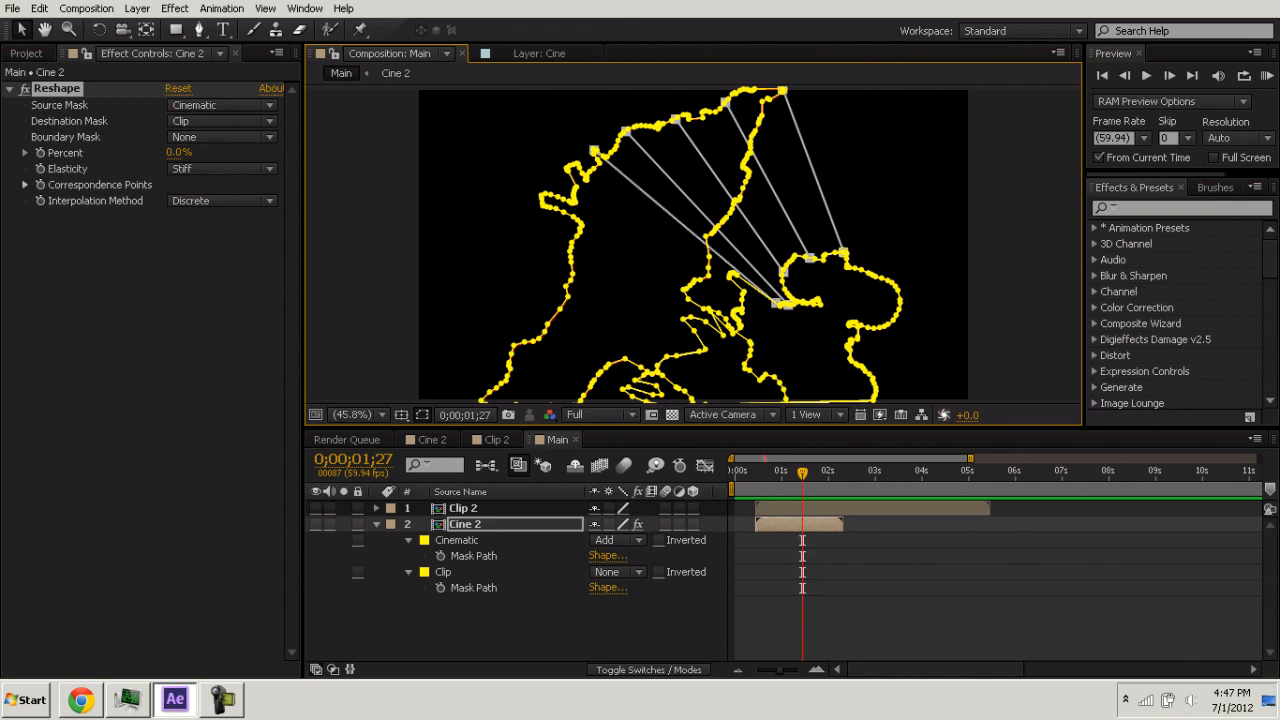
{"action": "left_click_drag", "start_coordinate": [776, 303], "coordinate": [628, 395]}
{"action": "left_click", "coordinate": [587, 174], "text": "alt"}
{"action": "left_click", "coordinate": [757, 291]}
{"action": "key", "text": "ctrl+z"}
{"action": "left_click", "coordinate": [572, 166], "text": "alt"}
{"action": "left_click", "coordinate": [57, 89]}
{"action": "left_click", "coordinate": [576, 189], "text": "alt"}
{"action": "left_click", "coordinate": [57, 89]}
{"action": "left_click", "coordinate": [576, 189], "text": "alt"}
Continue the correspondence points down the soldier's left outline to its base, linking them to the lower left part of the rifle outline.
{"action": "left_click", "coordinate": [572, 245], "text": "alt"}
{"action": "left_click", "coordinate": [57, 89]}
{"action": "left_click", "coordinate": [572, 245], "text": "alt"}
{"action": "left_click", "coordinate": [572, 245], "text": "alt"}
{"action": "left_click", "coordinate": [572, 281], "text": "alt"}
{"action": "left_click", "coordinate": [549, 323], "text": "alt"}
{"action": "left_click", "coordinate": [518, 344], "text": "alt"}
{"action": "left_click", "coordinate": [505, 382], "text": "alt"}
Add correspondence points down the soldier's right outline, linking them to the scope's right side and the rifle's lower right edge.
{"action": "left_click", "coordinate": [762, 117], "text": "alt"}
{"action": "left_click", "coordinate": [57, 89]}
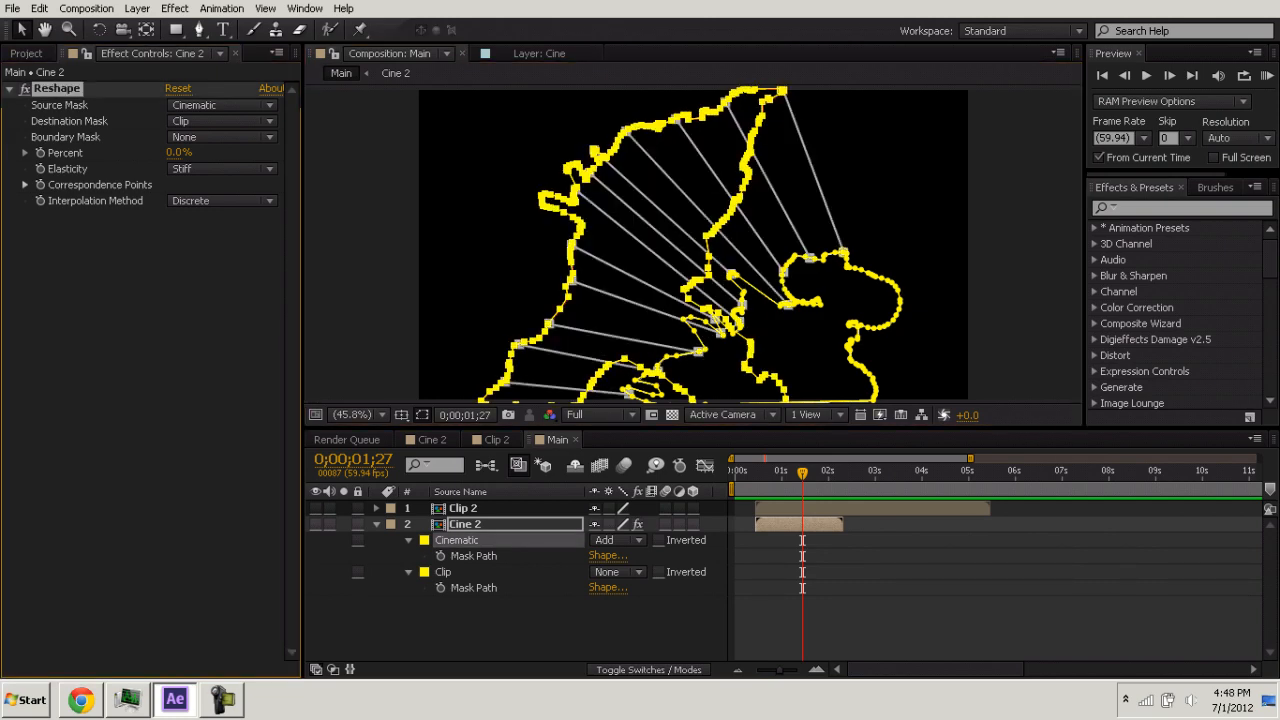
{"action": "left_click", "coordinate": [762, 117], "text": "alt"}
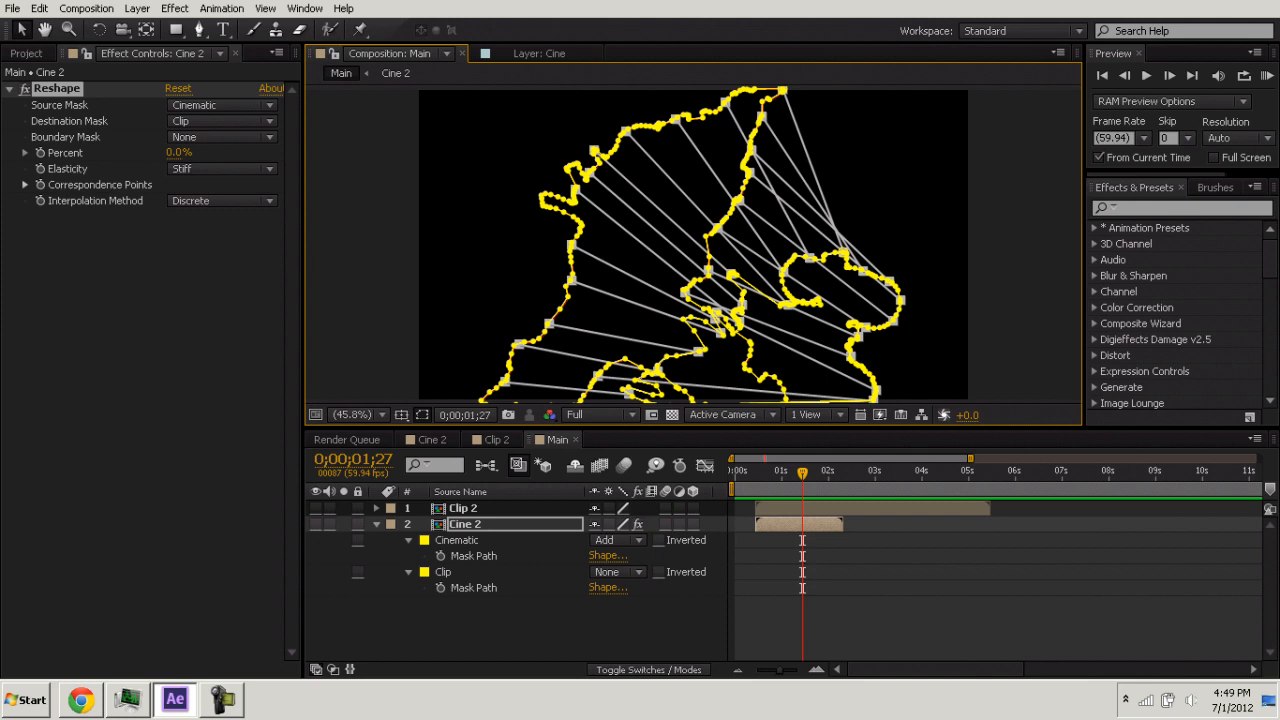
Inspect the correspondence points along the Cinematic and Clip outlines up close, finishing with the whole composition in view.
{"action": "scroll", "coordinate": [693, 245], "scroll_direction": "up", "scroll_amount": 2}
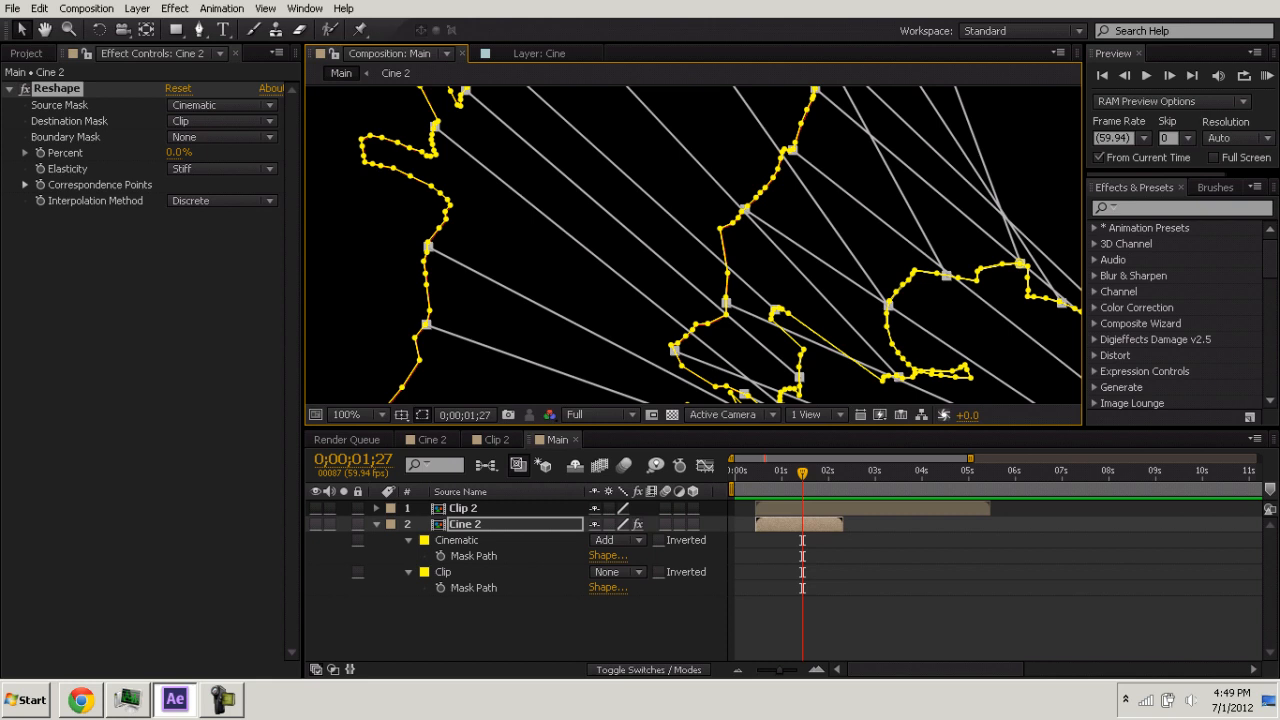
{"action": "scroll", "coordinate": [693, 245], "scroll_direction": "down", "scroll_amount": 1}
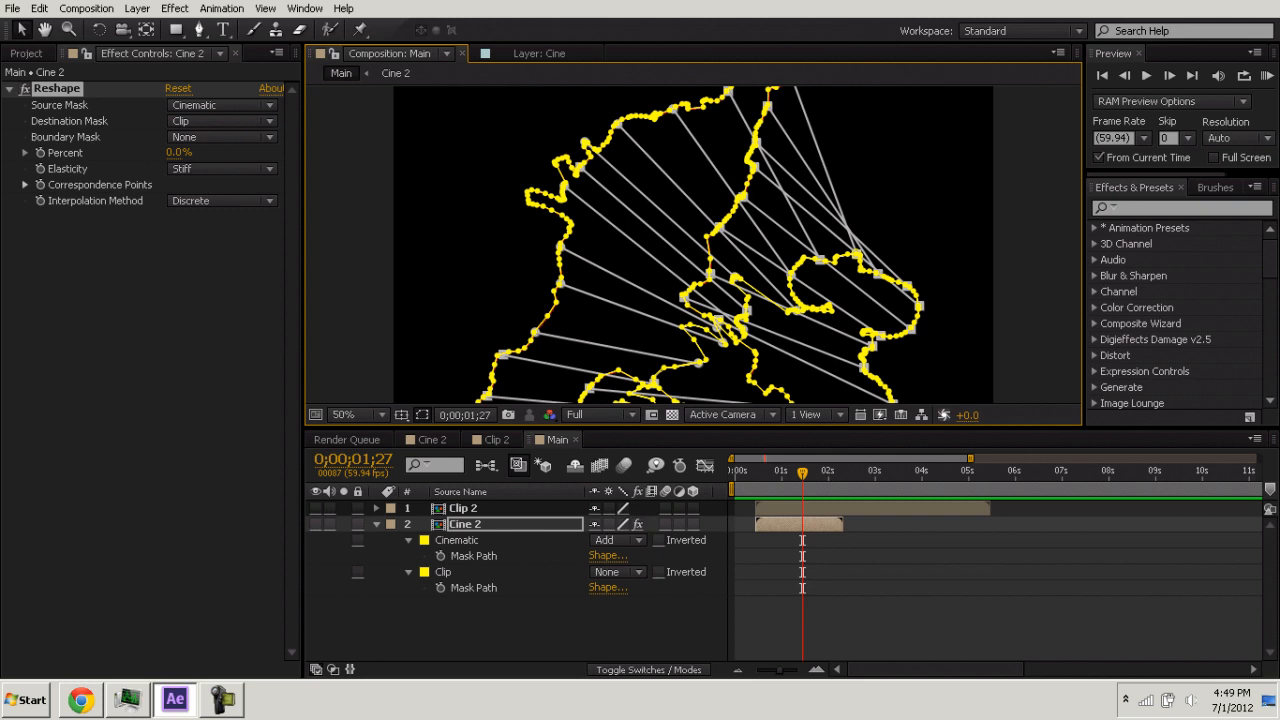
{"action": "left_click", "coordinate": [457, 540]}
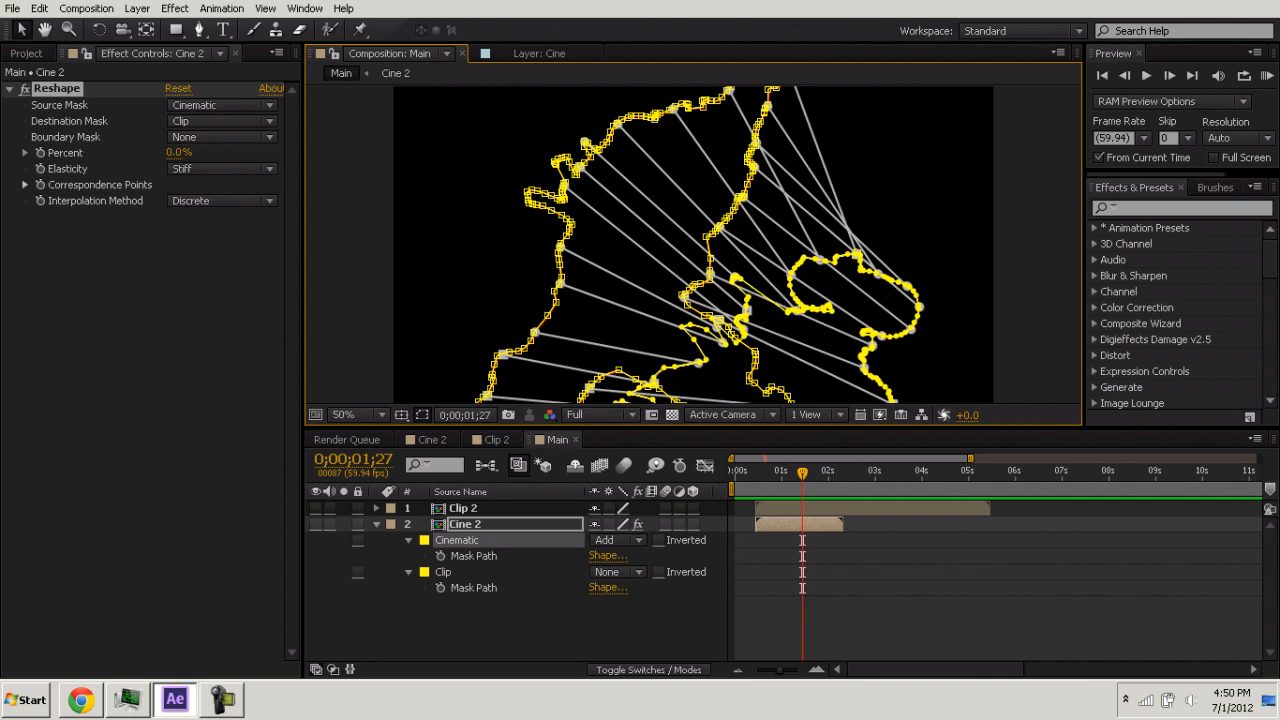
{"action": "left_click_drag", "start_coordinate": [680, 335], "coordinate": [690, 244]}
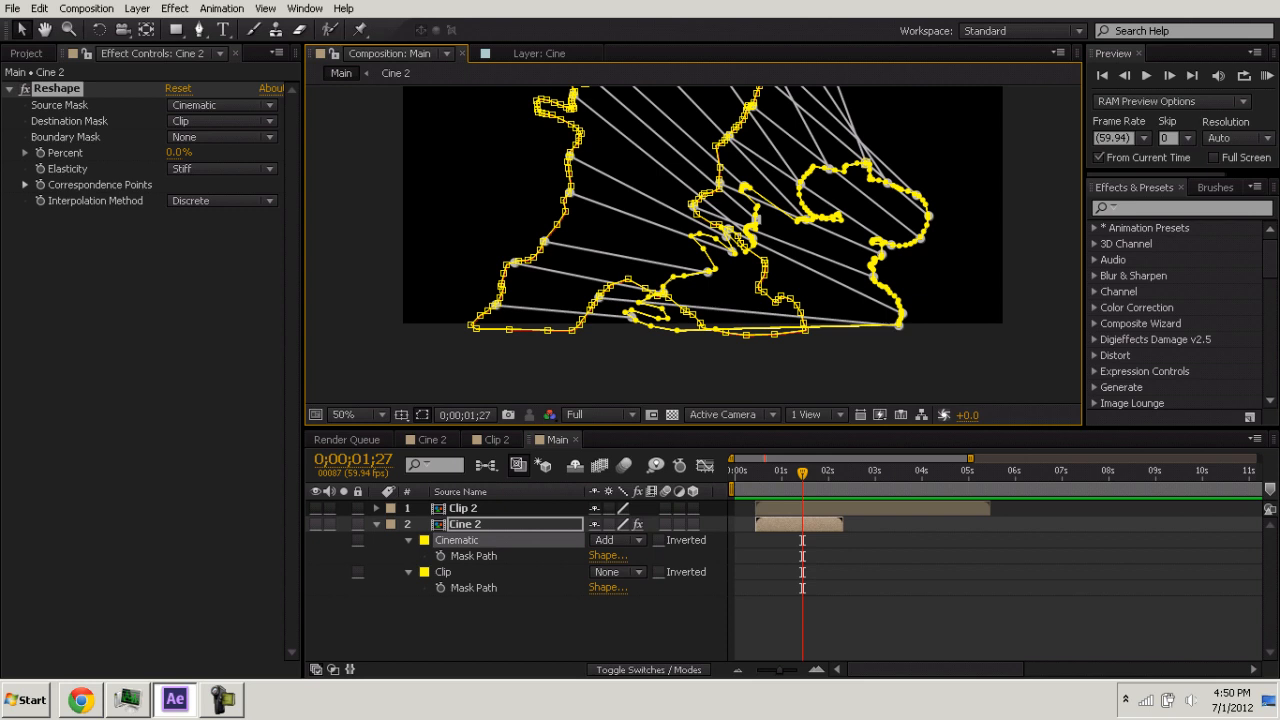
{"action": "scroll", "coordinate": [703, 245], "scroll_direction": "up", "scroll_amount": 3}
{"action": "left_click_drag", "start_coordinate": [757, 321], "coordinate": [759, 337]}
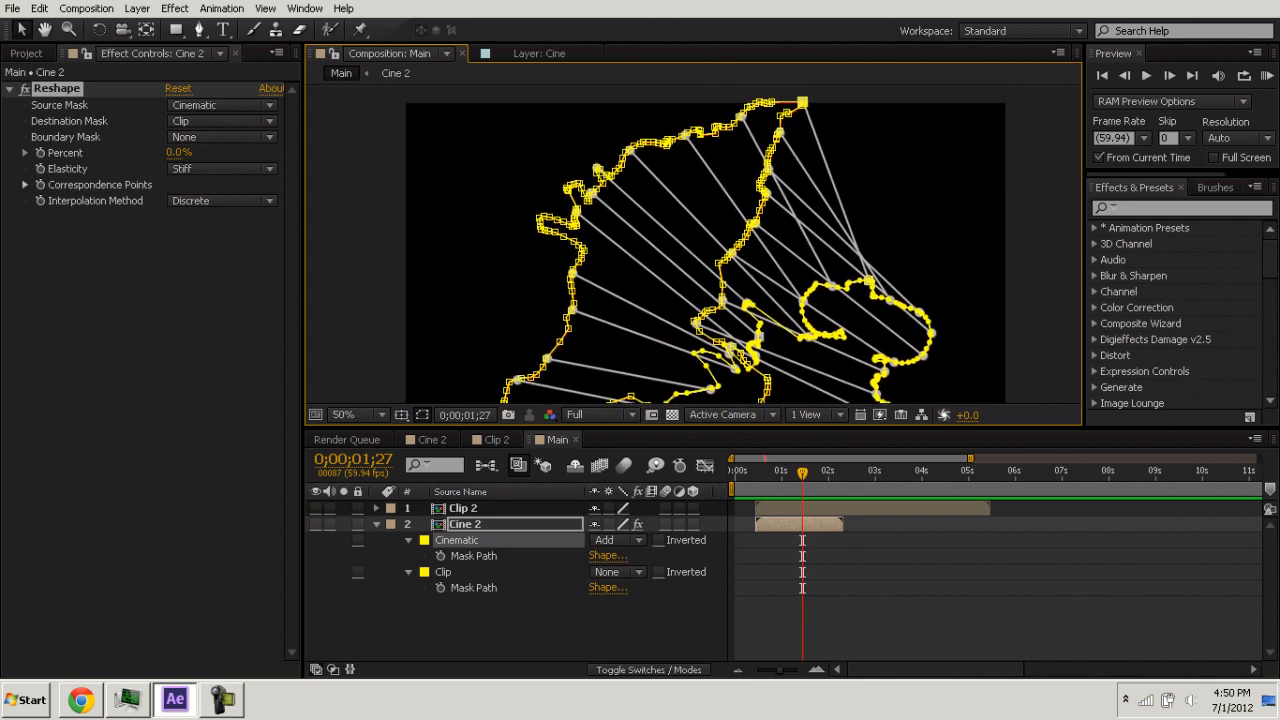
{"action": "left_click", "coordinate": [350, 414]}
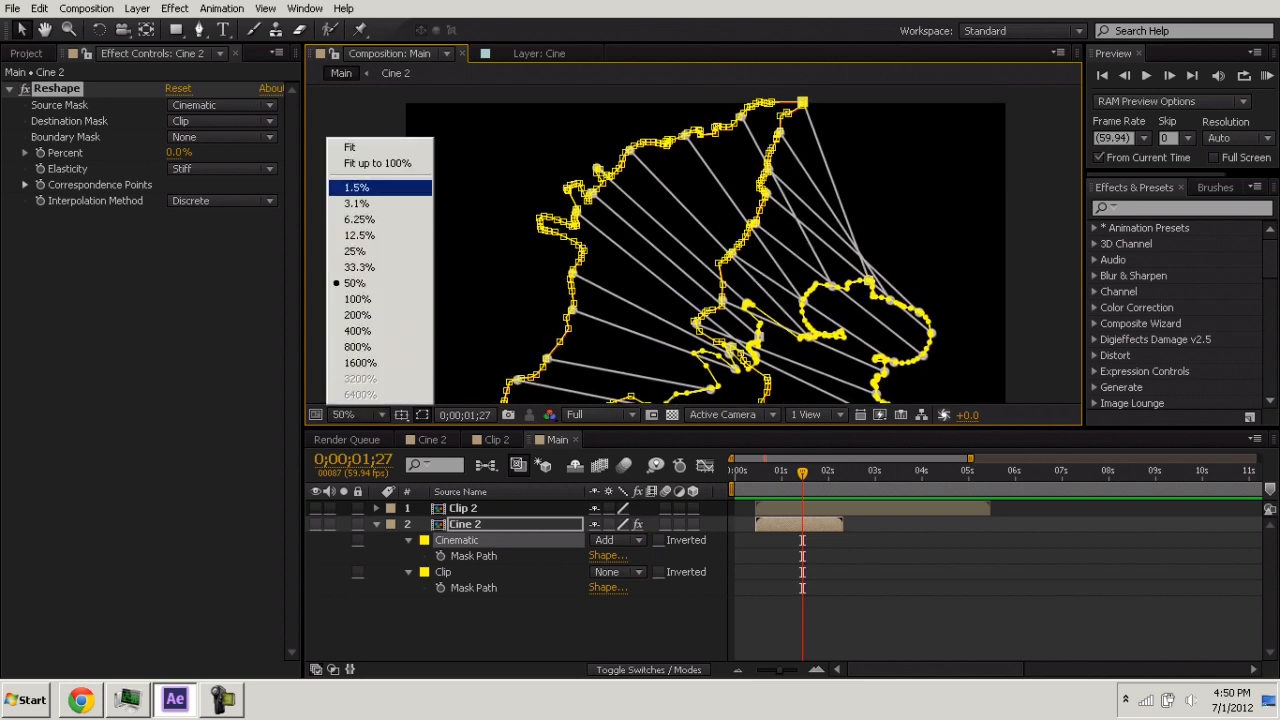
{"action": "left_click", "coordinate": [370, 162]}
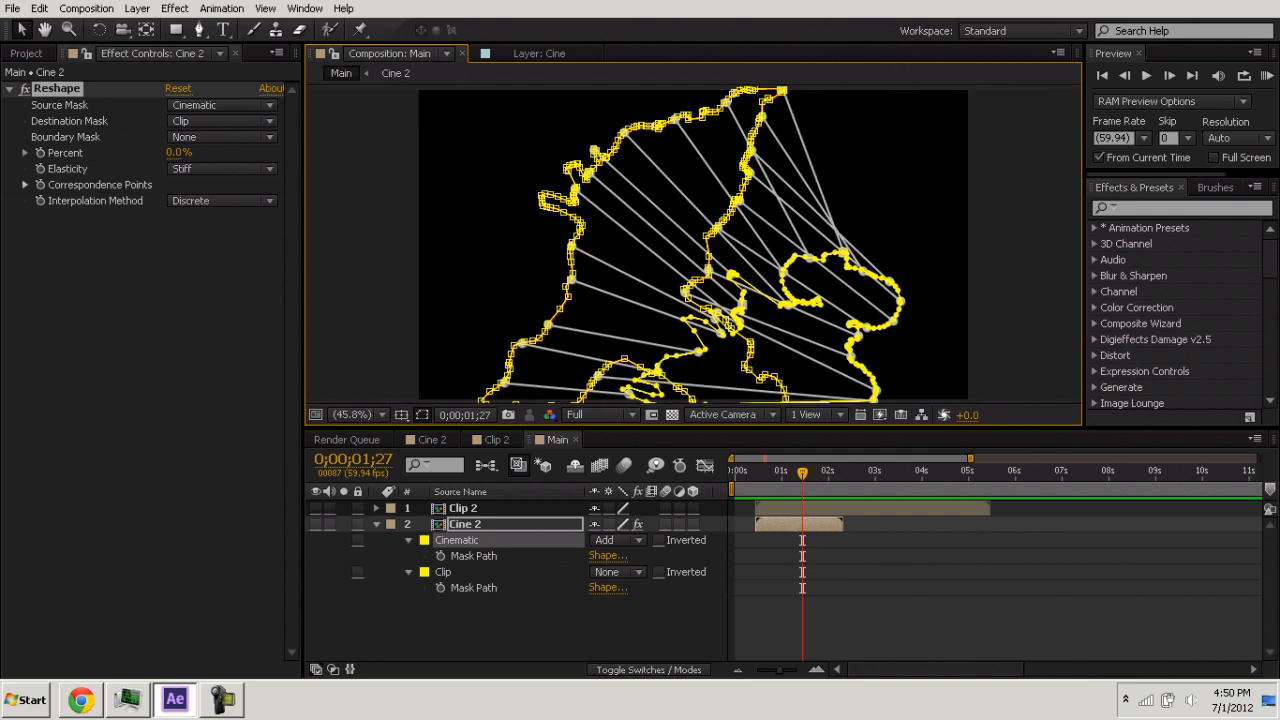
Set the Interpolation Method of the Reshape effect on Cine 2 to Smooth.
{"action": "left_click", "coordinate": [222, 200]}
{"action": "left_click", "coordinate": [200, 250]}
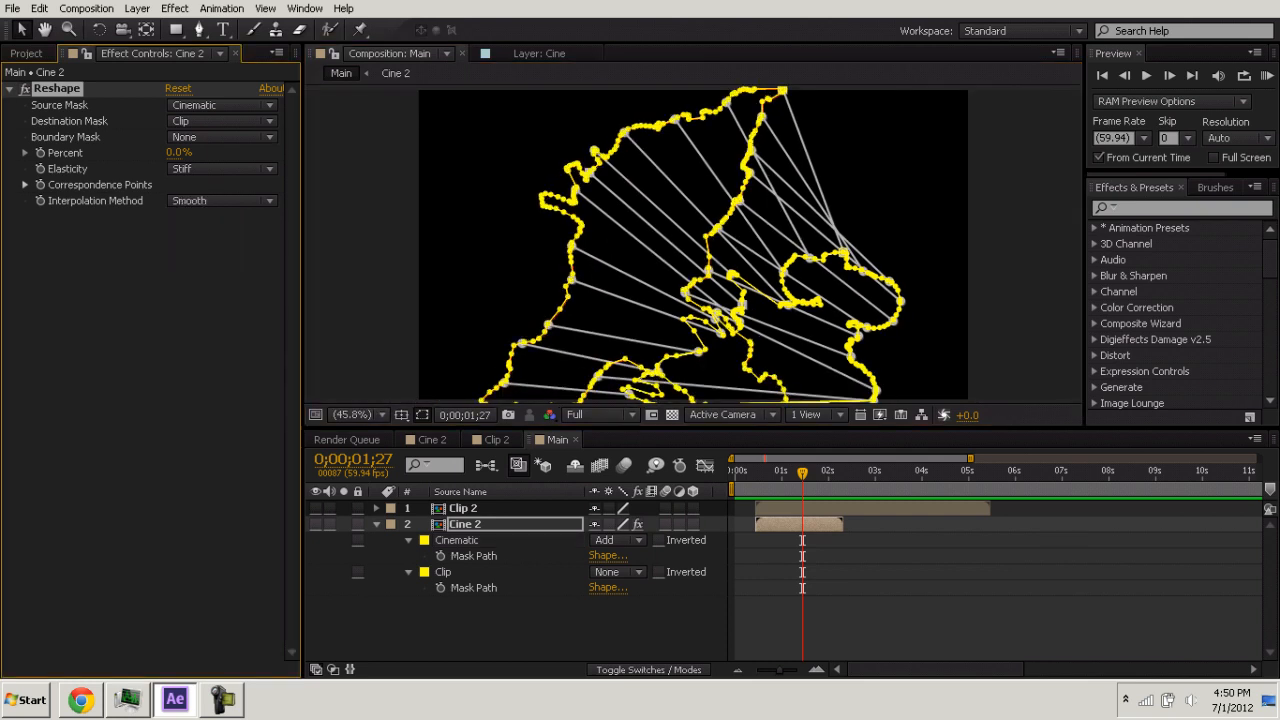
{"action": "left_click", "coordinate": [368, 290]}
{"action": "left_click", "coordinate": [463, 508]}
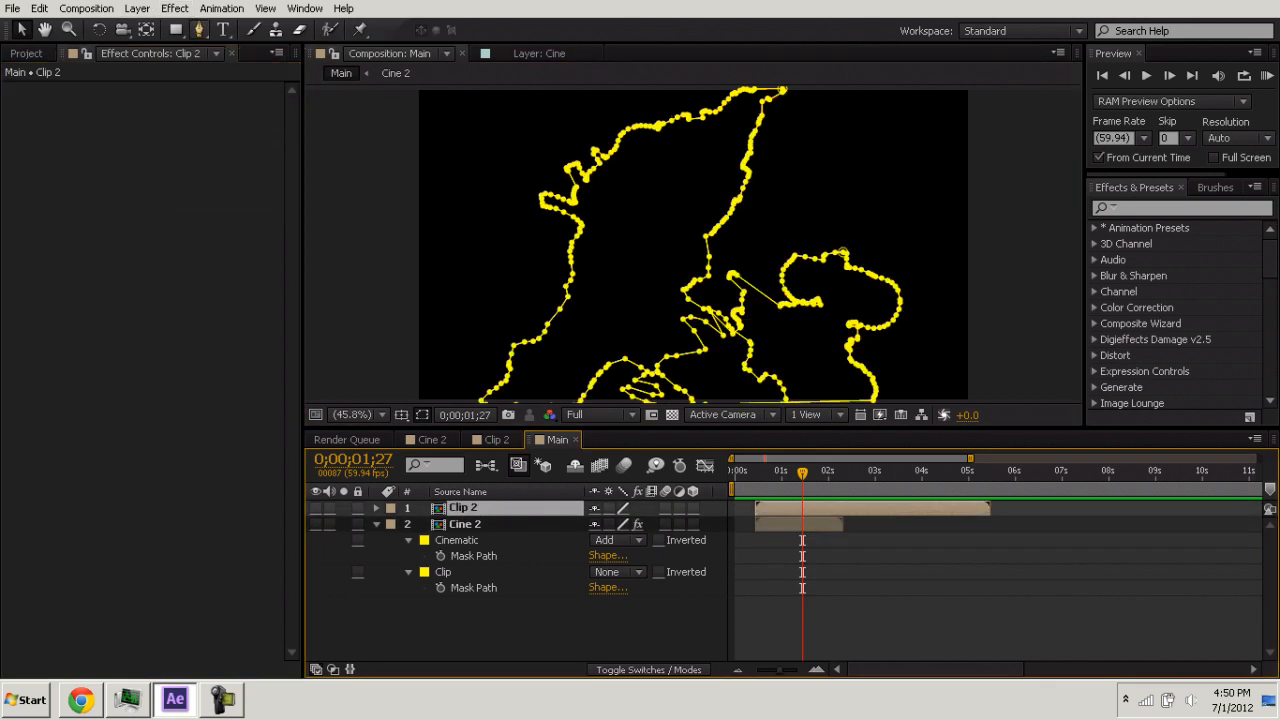
{"action": "left_click", "coordinate": [465, 524]}
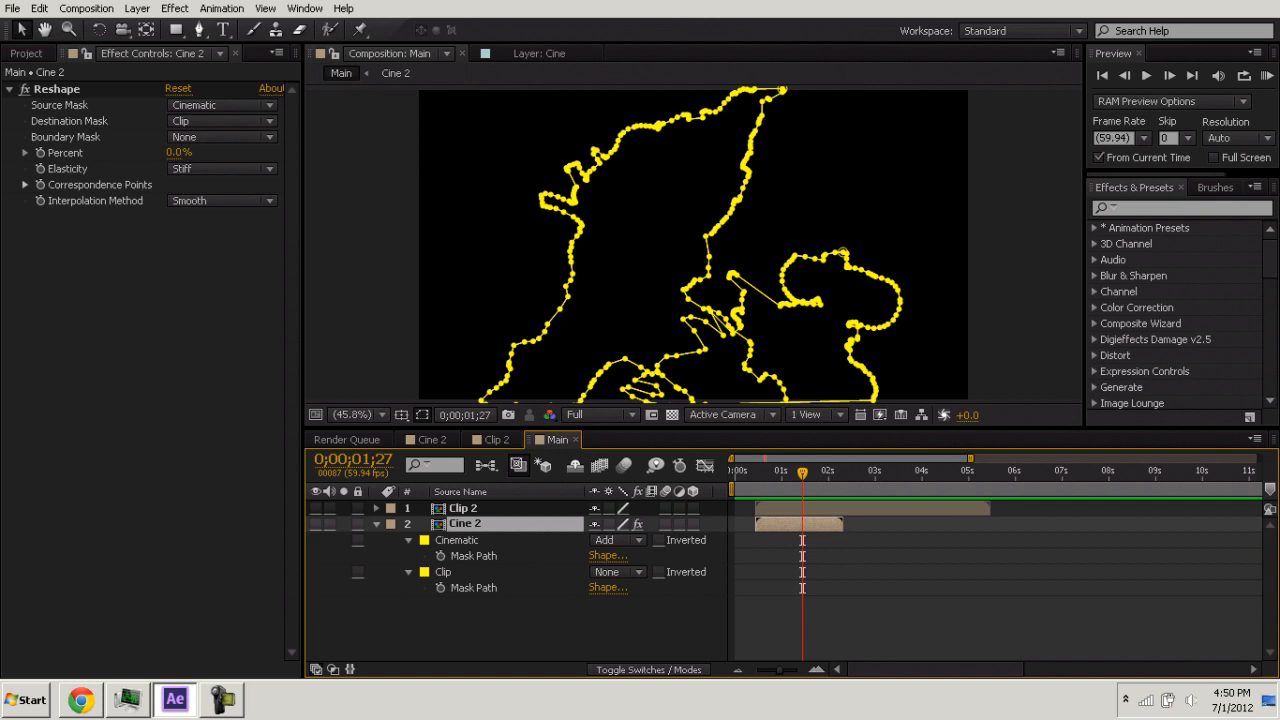
{"action": "left_click", "coordinate": [463, 508]}
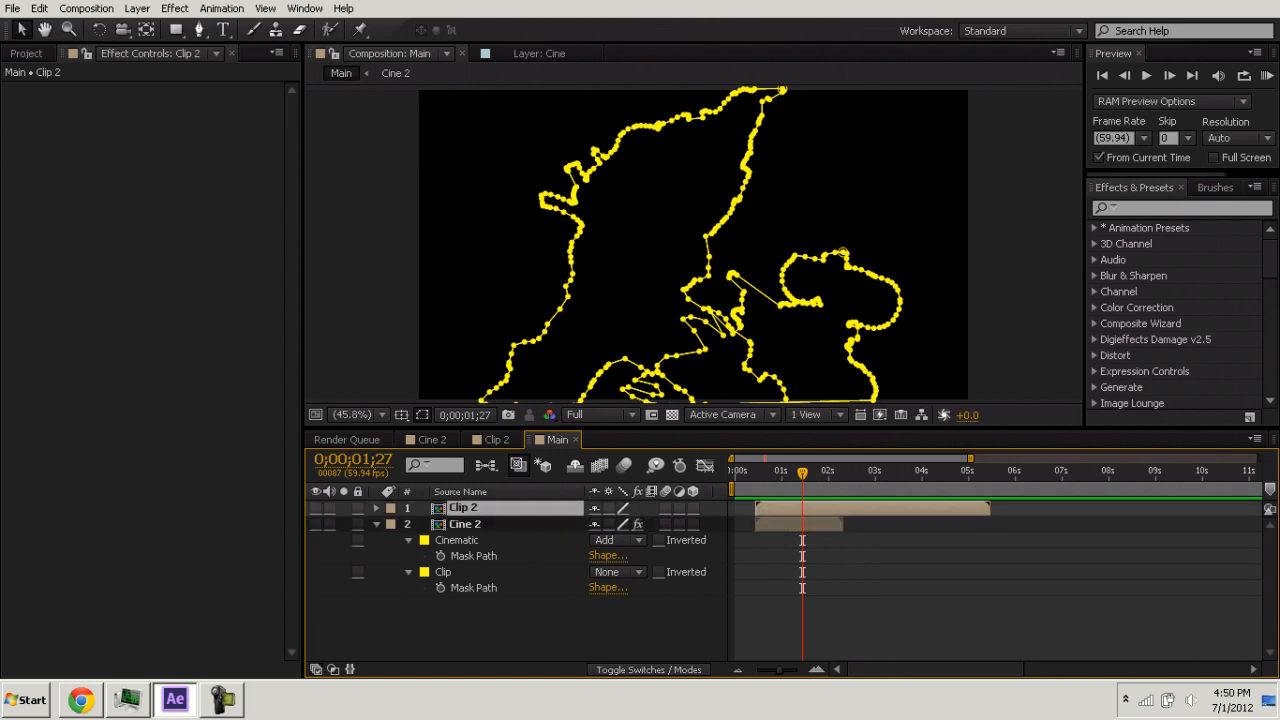
{"action": "left_click", "coordinate": [465, 524]}
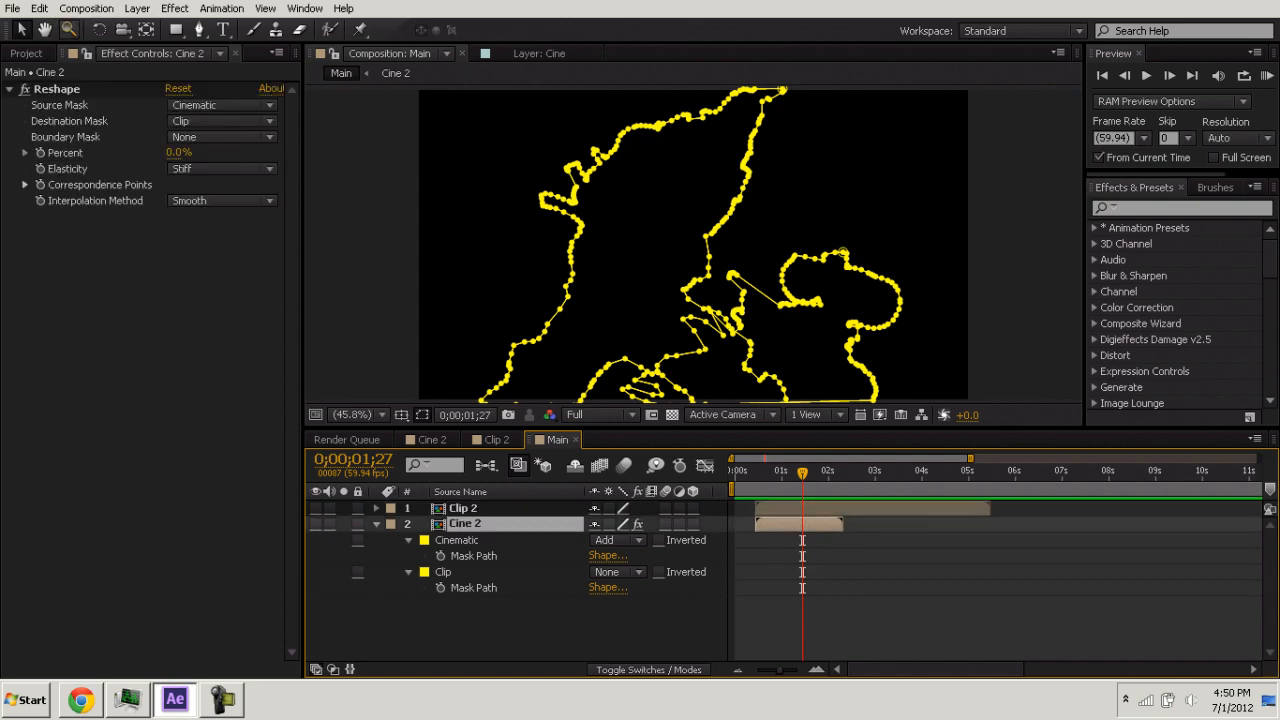
{"action": "left_click", "coordinate": [57, 89]}
Apply the Reshape distortion effect to the Clip 2 layer.
{"action": "left_click", "coordinate": [463, 508]}
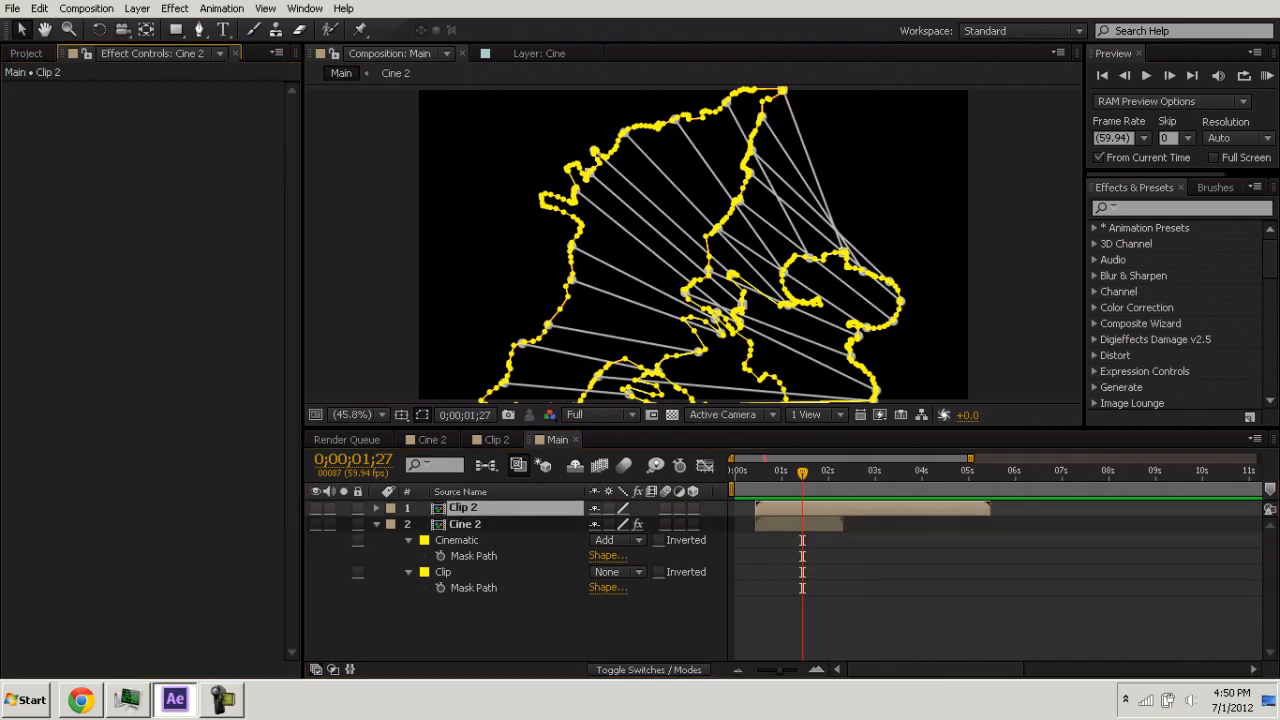
{"action": "left_click", "coordinate": [175, 8]}
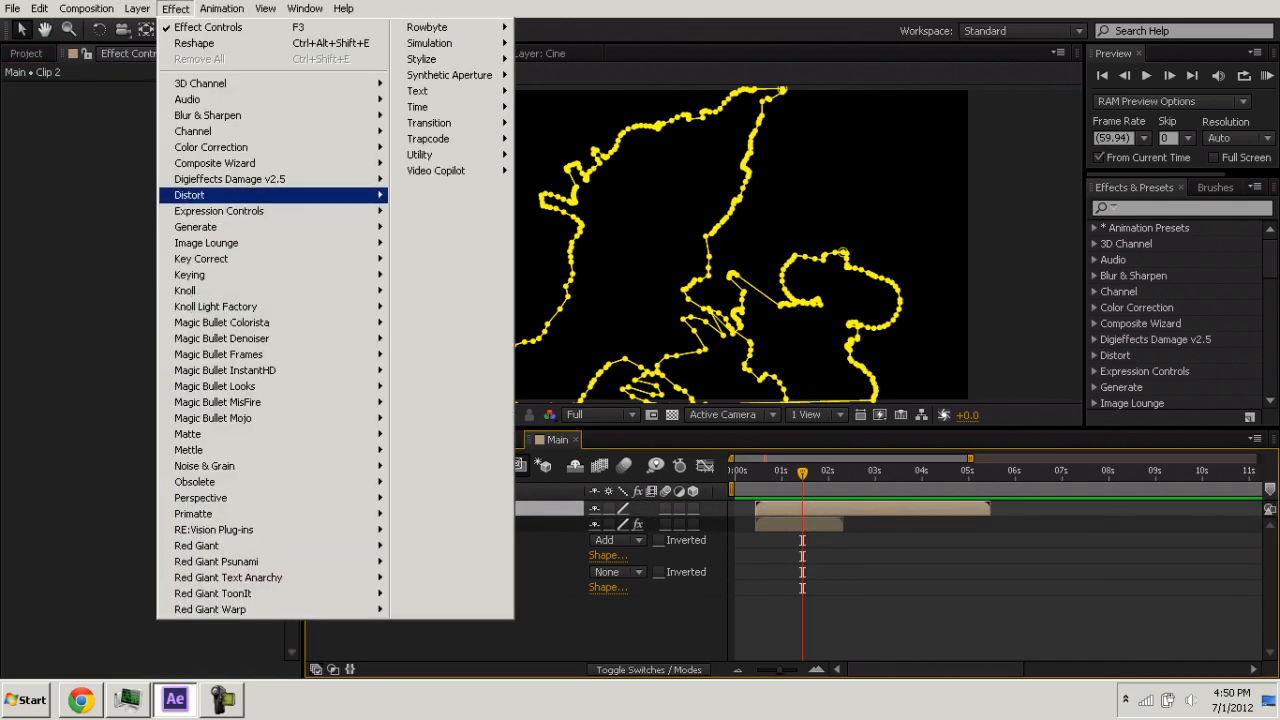
{"action": "mouse_move", "coordinate": [270, 195]}
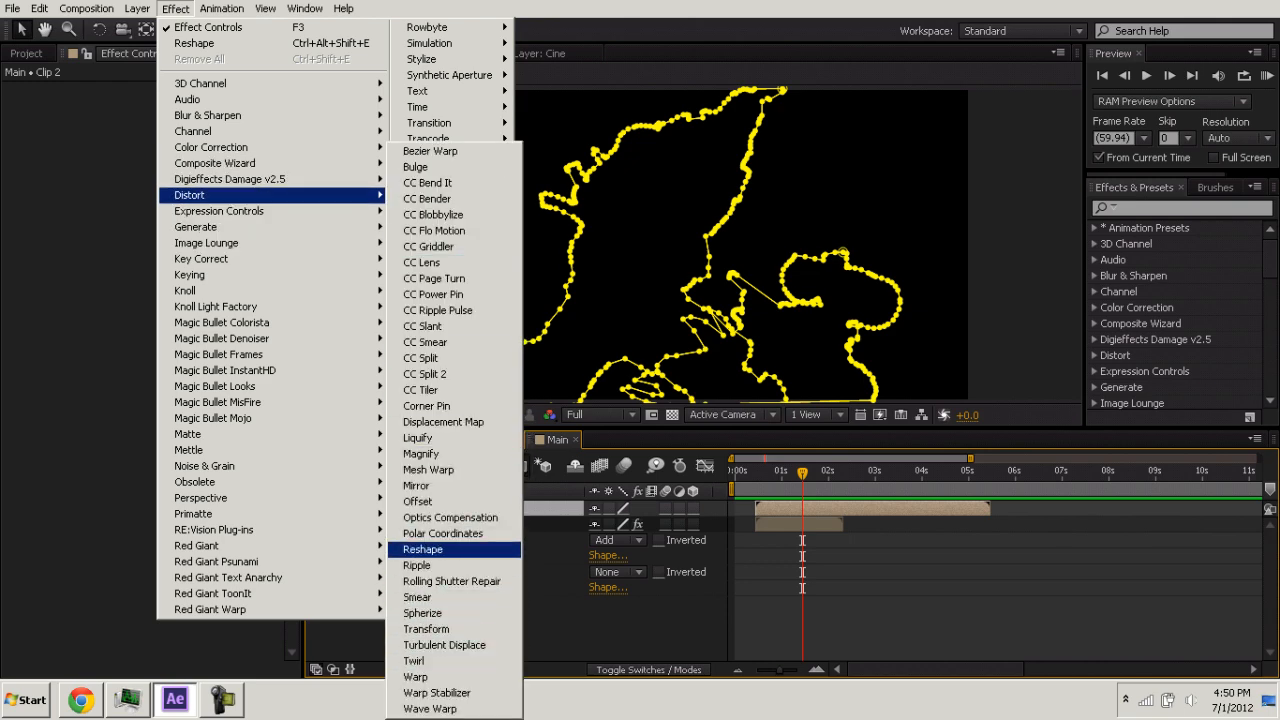
{"action": "left_click", "coordinate": [422, 549]}
Configure the Clip 2 Reshape effect with Clip as source mask, Cinematic as destination mask and Smooth interpolation.
{"action": "left_click", "coordinate": [220, 105]}
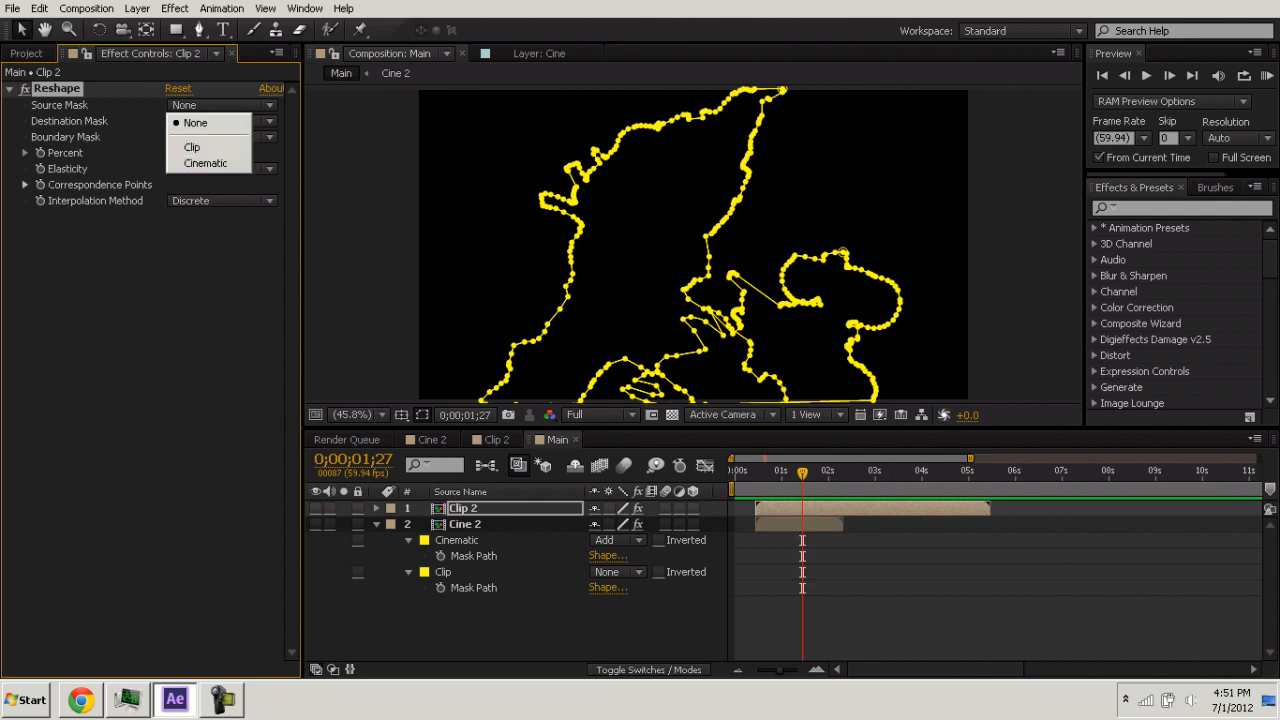
{"action": "left_click", "coordinate": [192, 147]}
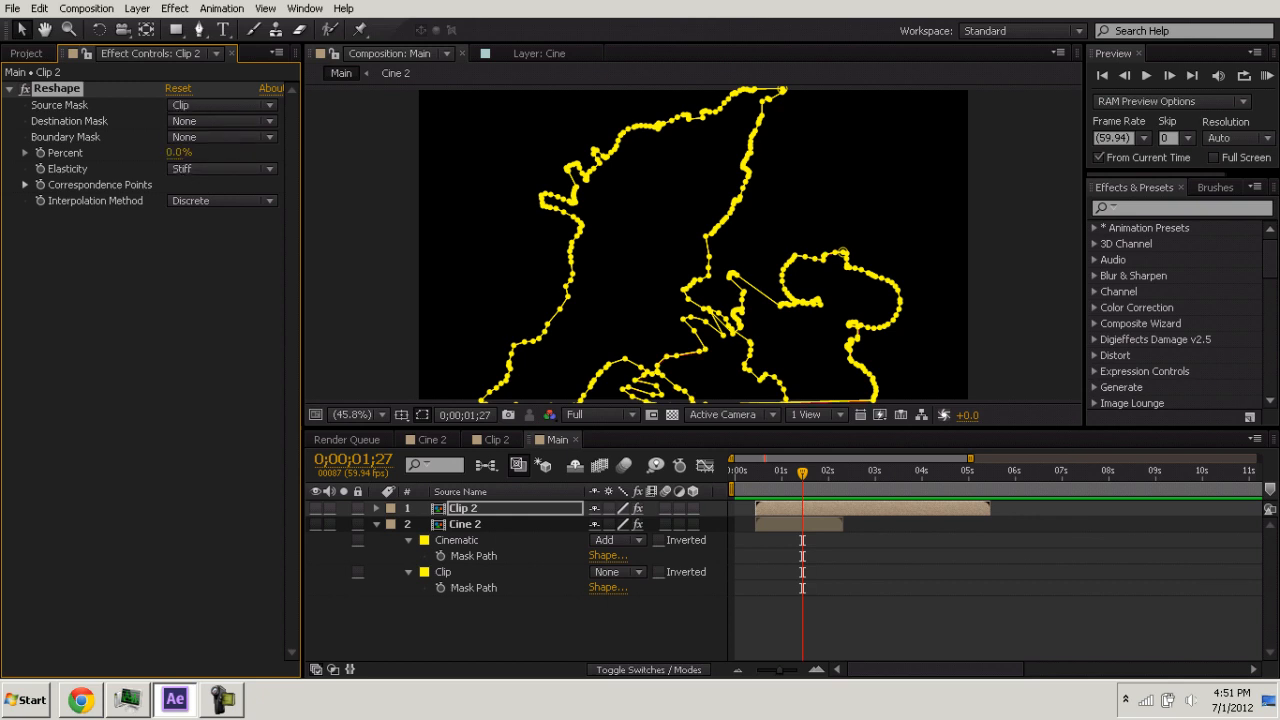
{"action": "left_click", "coordinate": [465, 524]}
{"action": "left_click", "coordinate": [463, 508]}
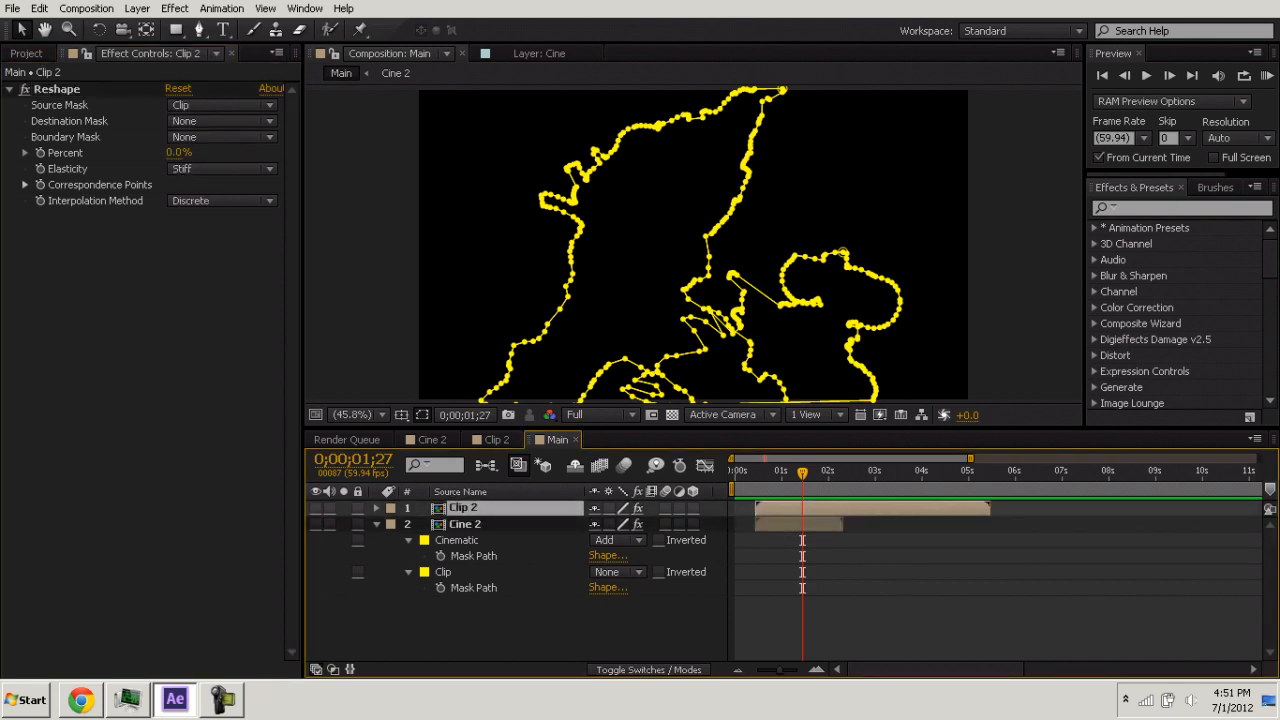
{"action": "left_click", "coordinate": [220, 121]}
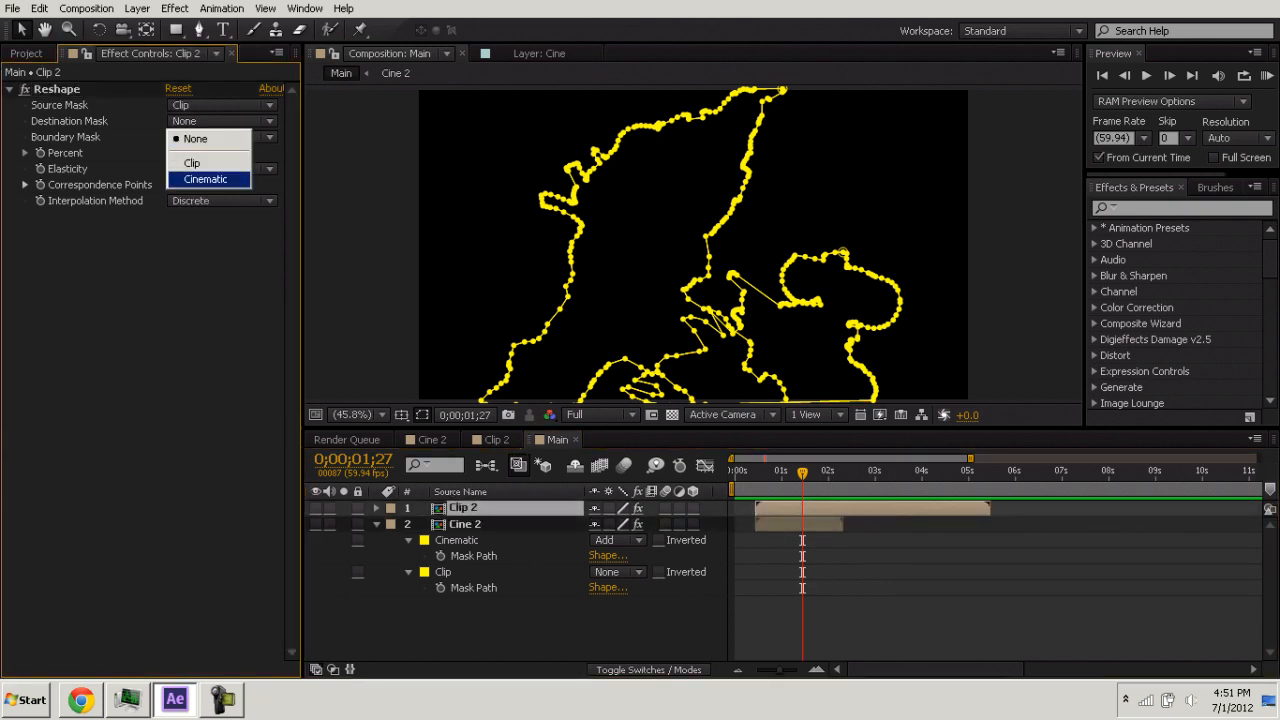
{"action": "left_click", "coordinate": [195, 177]}
{"action": "left_click", "coordinate": [220, 201]}
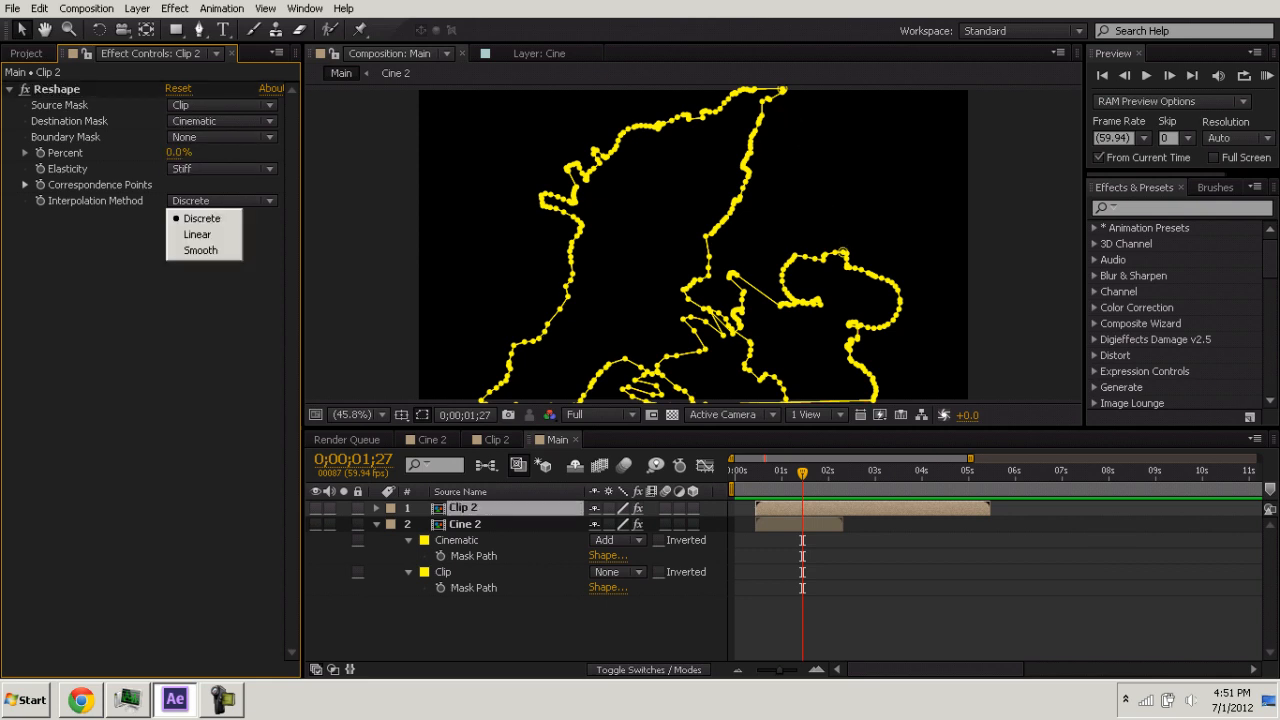
{"action": "left_click", "coordinate": [200, 251]}
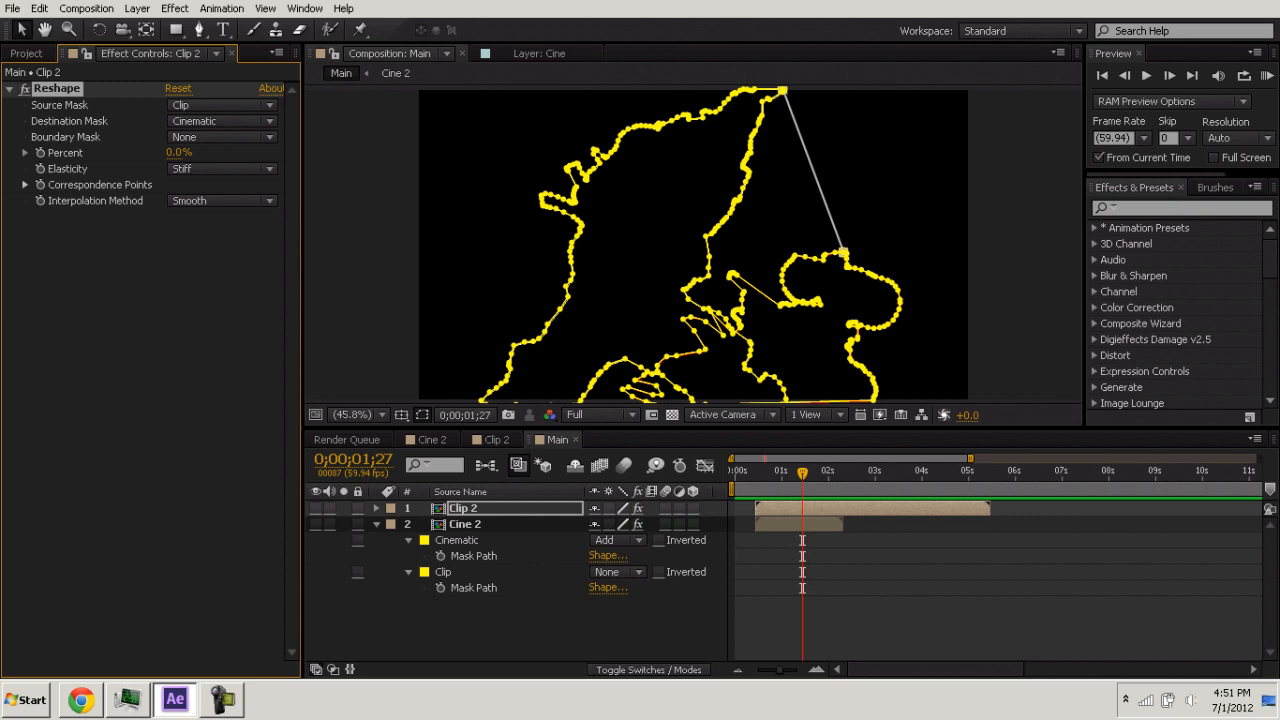
Add four correspondence points on Clip 2, linking the soldier's upper outline to the top, left and lower edges of the rifle scope.
{"action": "left_click", "coordinate": [802, 257], "text": "alt"}
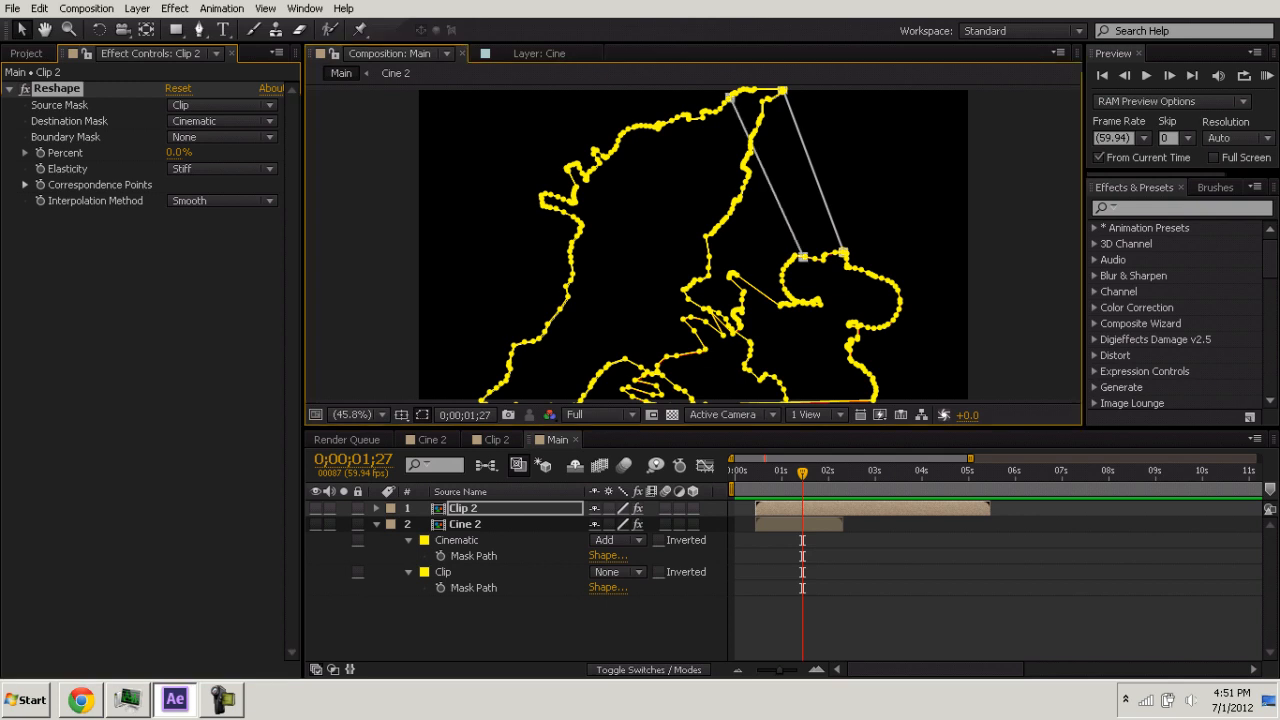
{"action": "left_click_drag", "start_coordinate": [802, 257], "coordinate": [817, 260]}
{"action": "left_click", "coordinate": [714, 114], "text": "alt"}
{"action": "left_click", "coordinate": [57, 89]}
{"action": "left_click", "coordinate": [714, 112], "text": "alt"}
{"action": "left_click", "coordinate": [668, 122], "text": "alt"}
{"action": "left_click", "coordinate": [628, 129], "text": "alt"}
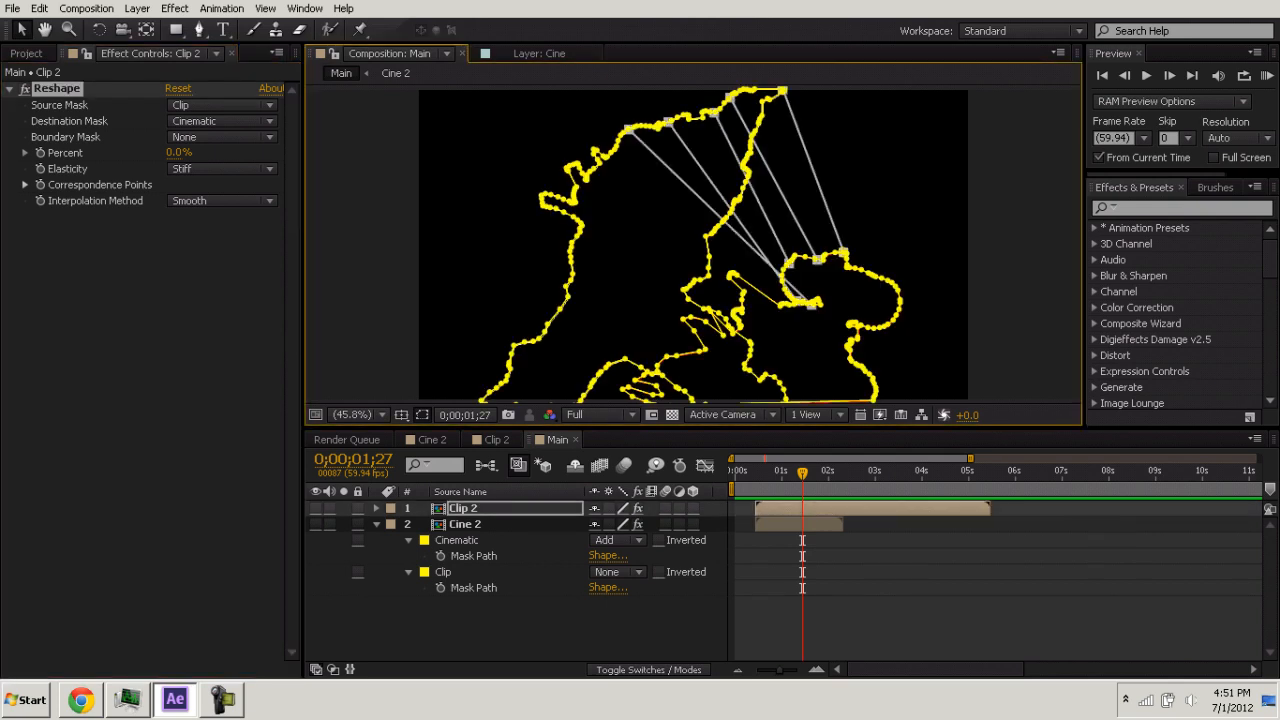
Add a Clip 2 correspondence point on the soldier's upper-left outline and move its rifle end to the tip of the barrel.
{"action": "left_click", "coordinate": [612, 157], "text": "alt"}
{"action": "left_click_drag", "start_coordinate": [811, 304], "coordinate": [733, 273]}
{"action": "left_click", "coordinate": [586, 178], "text": "alt"}
{"action": "left_click", "coordinate": [57, 89]}
{"action": "left_click", "coordinate": [586, 178], "text": "alt"}
{"action": "left_click", "coordinate": [57, 89]}
{"action": "left_click", "coordinate": [586, 178], "text": "alt"}
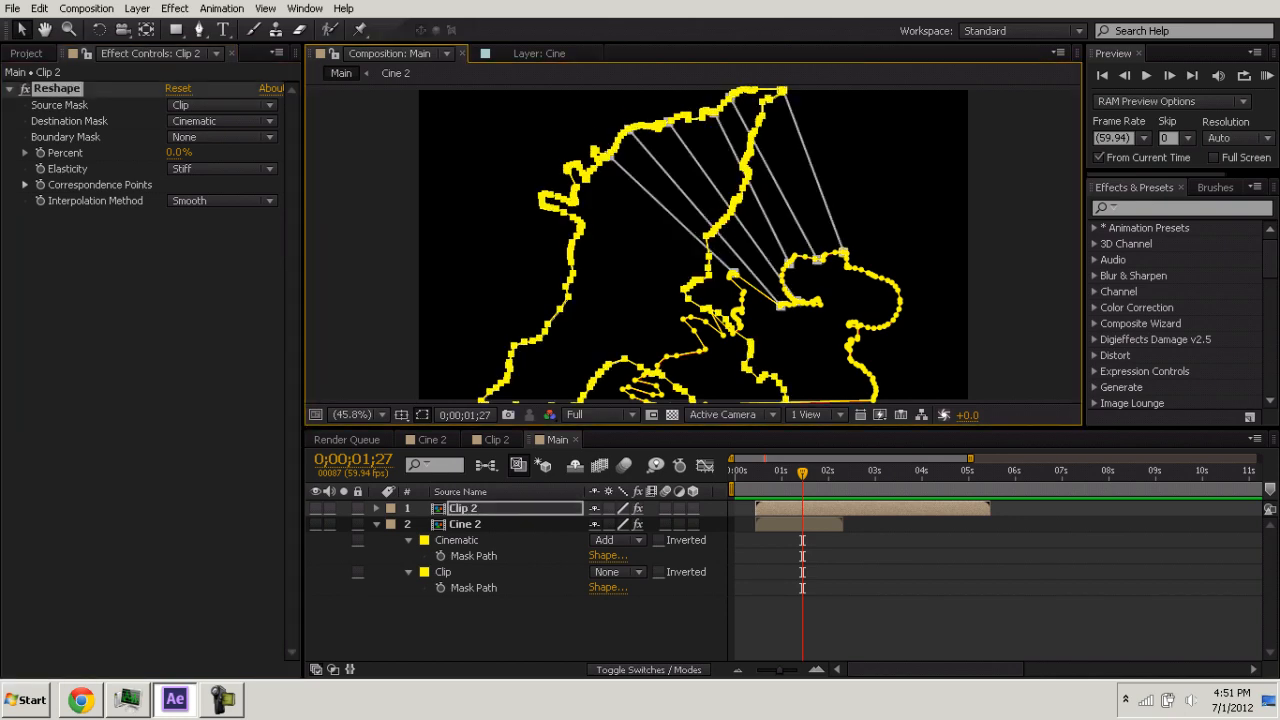
Add correspondence points down the soldier's left outline on Clip 2, linking them in order to the rifle barrel and the hand contour.
{"action": "left_click", "coordinate": [584, 177], "text": "alt"}
{"action": "left_click", "coordinate": [57, 89]}
{"action": "left_click", "coordinate": [573, 203], "text": "alt"}
{"action": "left_click", "coordinate": [545, 206], "text": "alt"}
{"action": "left_click", "coordinate": [571, 249], "text": "alt"}
{"action": "left_click", "coordinate": [568, 286], "text": "alt"}
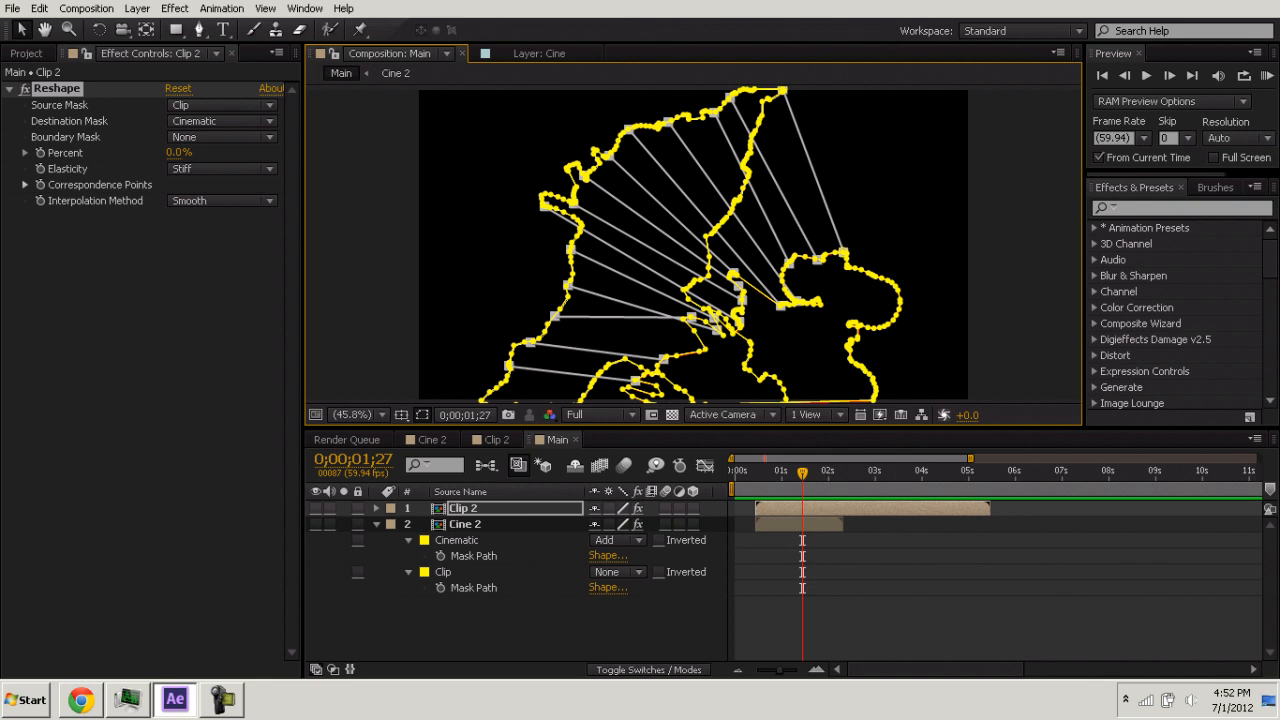
{"action": "left_click_drag", "start_coordinate": [691, 317], "coordinate": [705, 349]}
Add correspondence points down the soldier's right outline, linking them to the right side of the scope and rifle, and deselect everything.
{"action": "left_click", "coordinate": [761, 115], "text": "alt"}
{"action": "left_click", "coordinate": [750, 144], "text": "alt"}
{"action": "left_click", "coordinate": [746, 176], "text": "alt"}
{"action": "left_click", "coordinate": [708, 237], "text": "alt"}
{"action": "left_click", "coordinate": [688, 286], "text": "alt"}
{"action": "left_click", "coordinate": [689, 299], "text": "alt"}
{"action": "left_click", "coordinate": [709, 309], "text": "alt"}
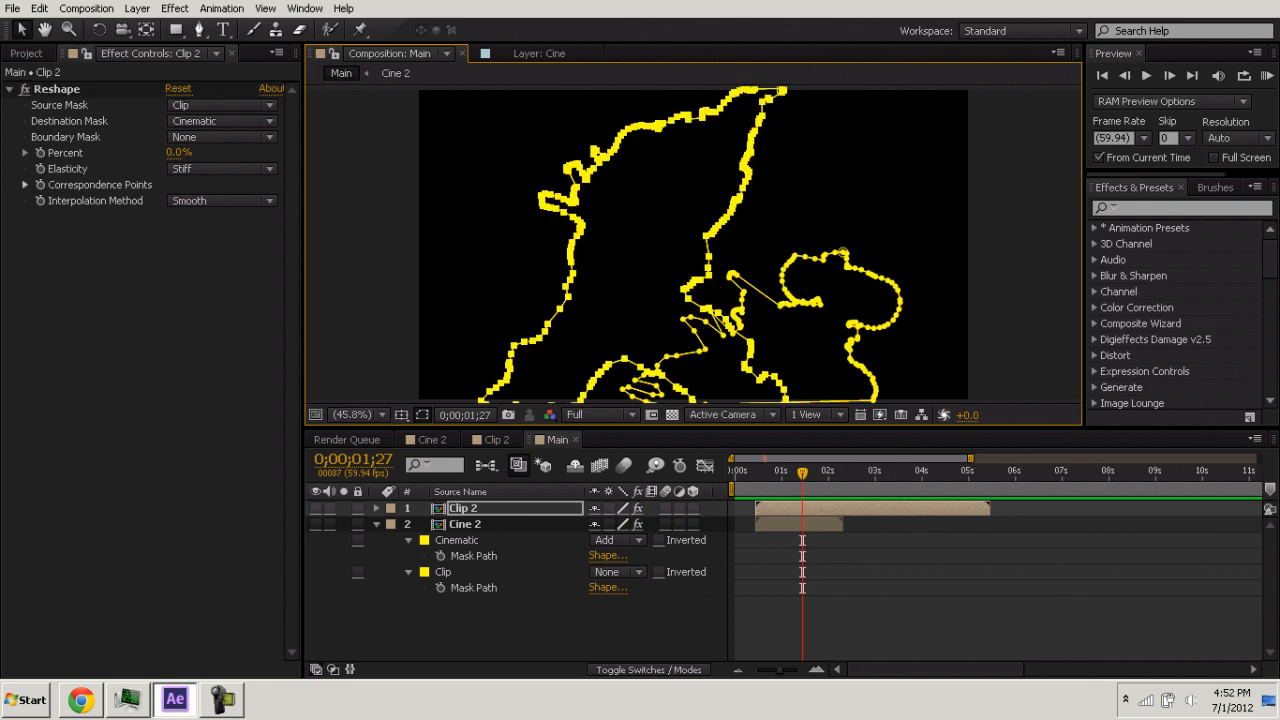
{"action": "left_click", "coordinate": [57, 89]}
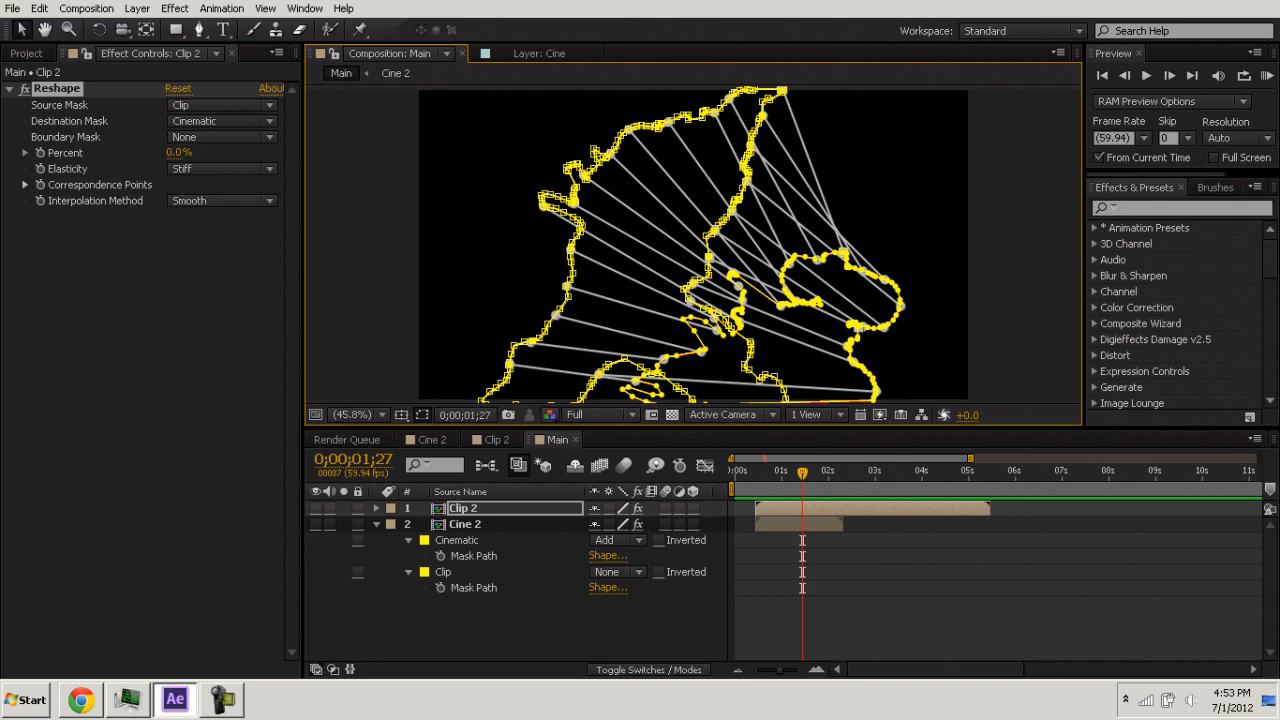
{"action": "left_click", "coordinate": [352, 414]}
{"action": "key", "text": "Escape"}
{"action": "key", "text": "ctrl+shift+a"}
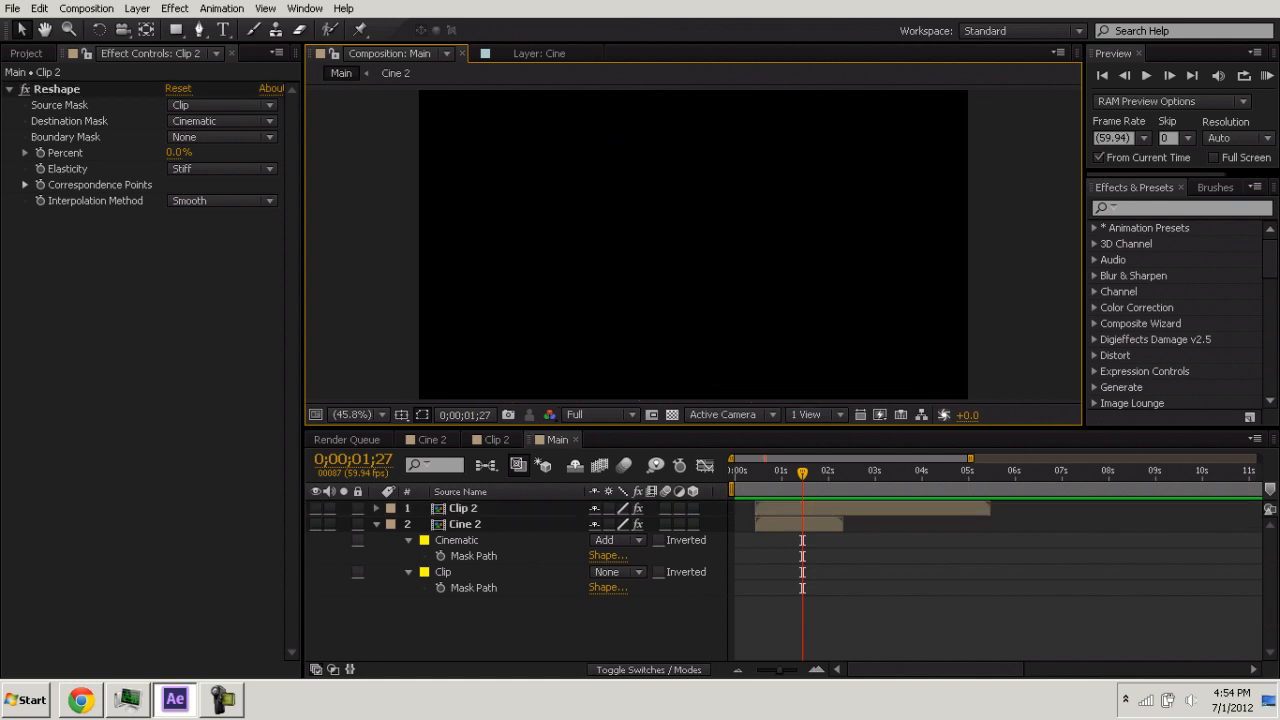
Set a first Reshape Percent keyframe of 0% on Cine 2 at 0;00;00;25, where both layers begin.
{"action": "left_click_drag", "start_coordinate": [802, 473], "coordinate": [758, 473]}
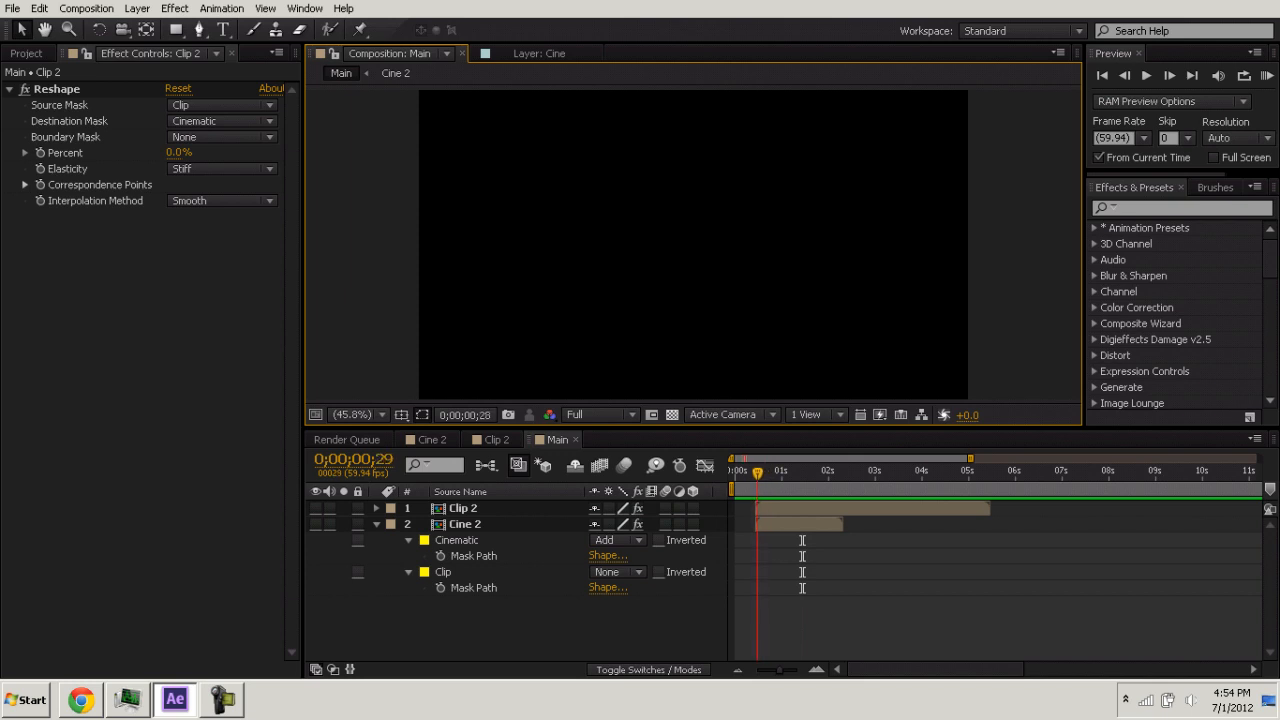
{"action": "key", "text": "Page_Up"}
{"action": "key", "text": "Page_Up"}
{"action": "key", "text": "Page_Up"}
{"action": "key", "text": "Page_Up"}
{"action": "key", "text": "Page_Up"}
{"action": "key", "text": "Page_Down"}
{"action": "key", "text": "Page_Down"}
{"action": "key", "text": "Page_Down"}
{"action": "key", "text": "Page_Down"}
{"action": "key", "text": "Page_Up"}
{"action": "key", "text": "Page_Up"}
{"action": "key", "text": "Page_Up"}
{"action": "key", "text": "Page_Up"}
{"action": "left_click", "coordinate": [465, 524]}
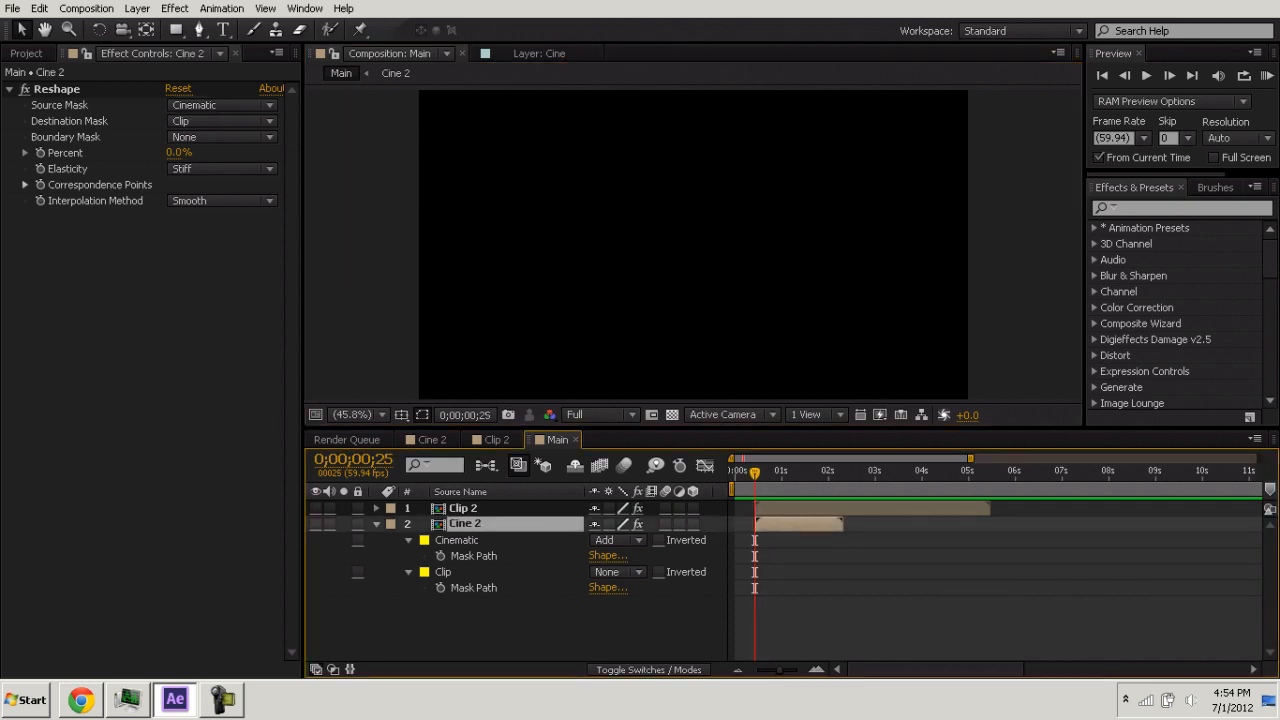
{"action": "left_click", "coordinate": [40, 153]}
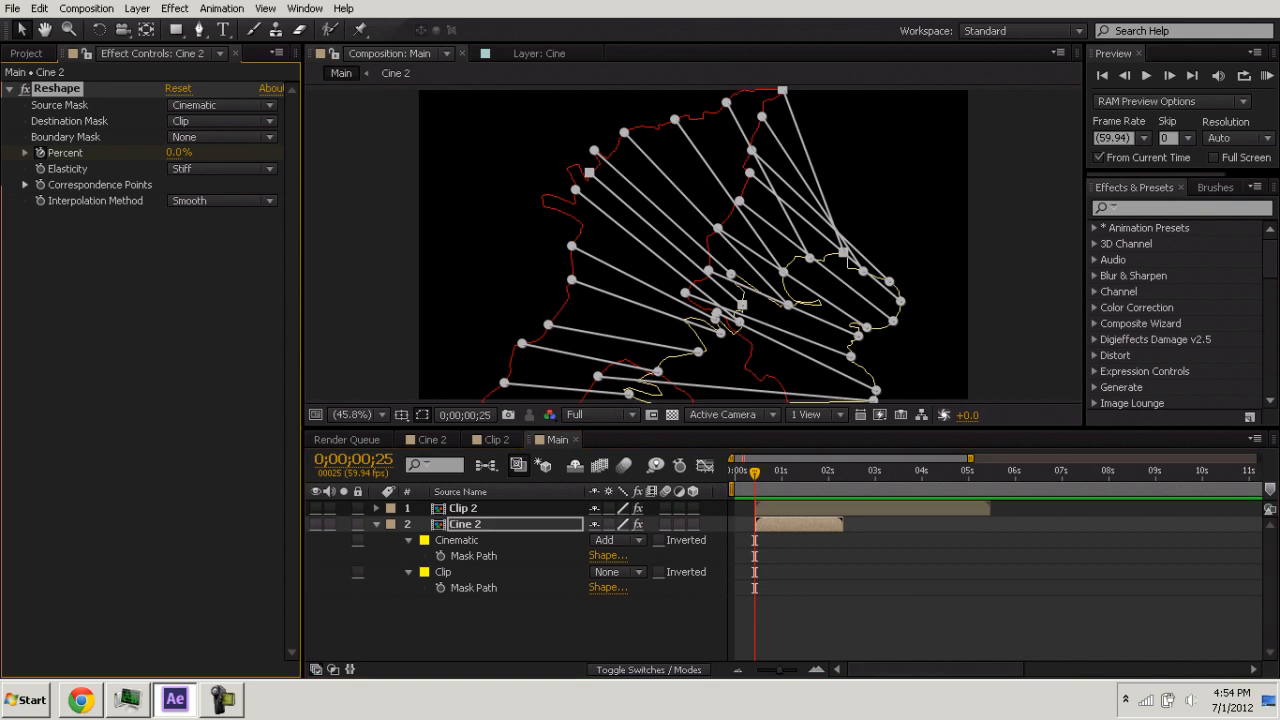
Keyframe the Cine 2 Reshape Percent at 100% at 0;00;01;25 and reveal the layer's keyframes.
{"action": "left_click", "coordinate": [354, 459]}
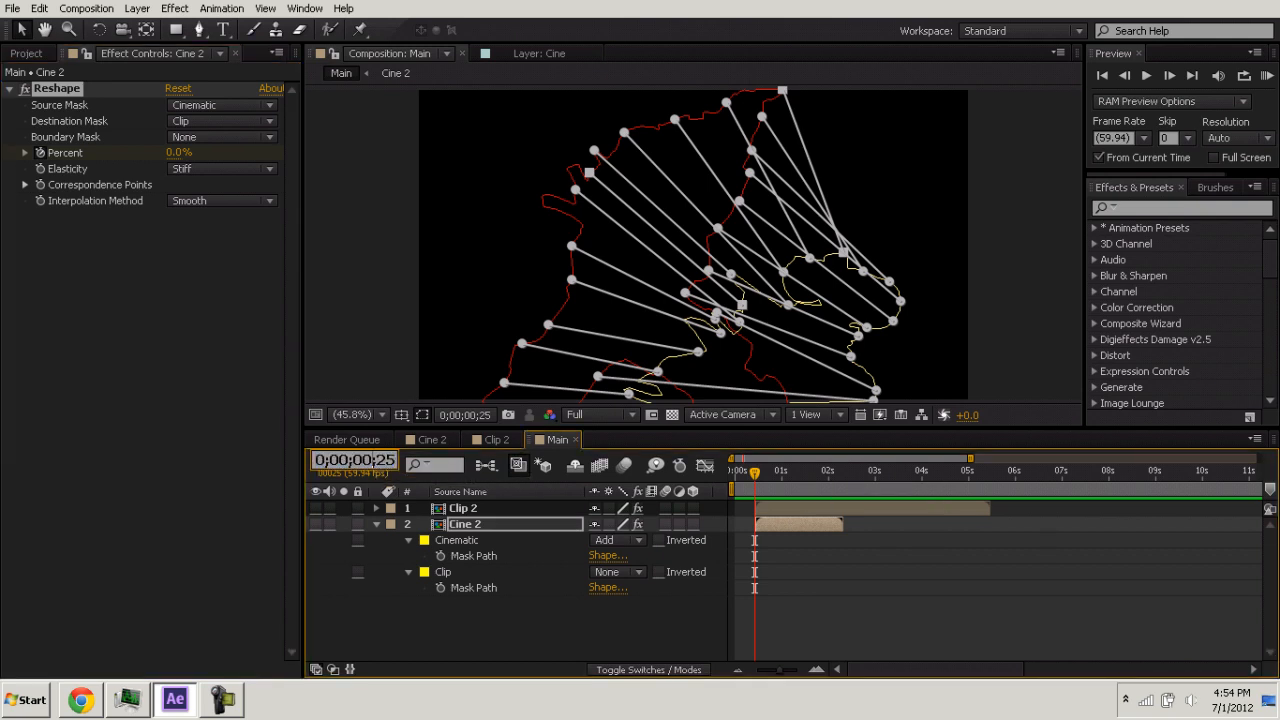
{"action": "type", "text": "125"}
{"action": "key", "text": "Return"}
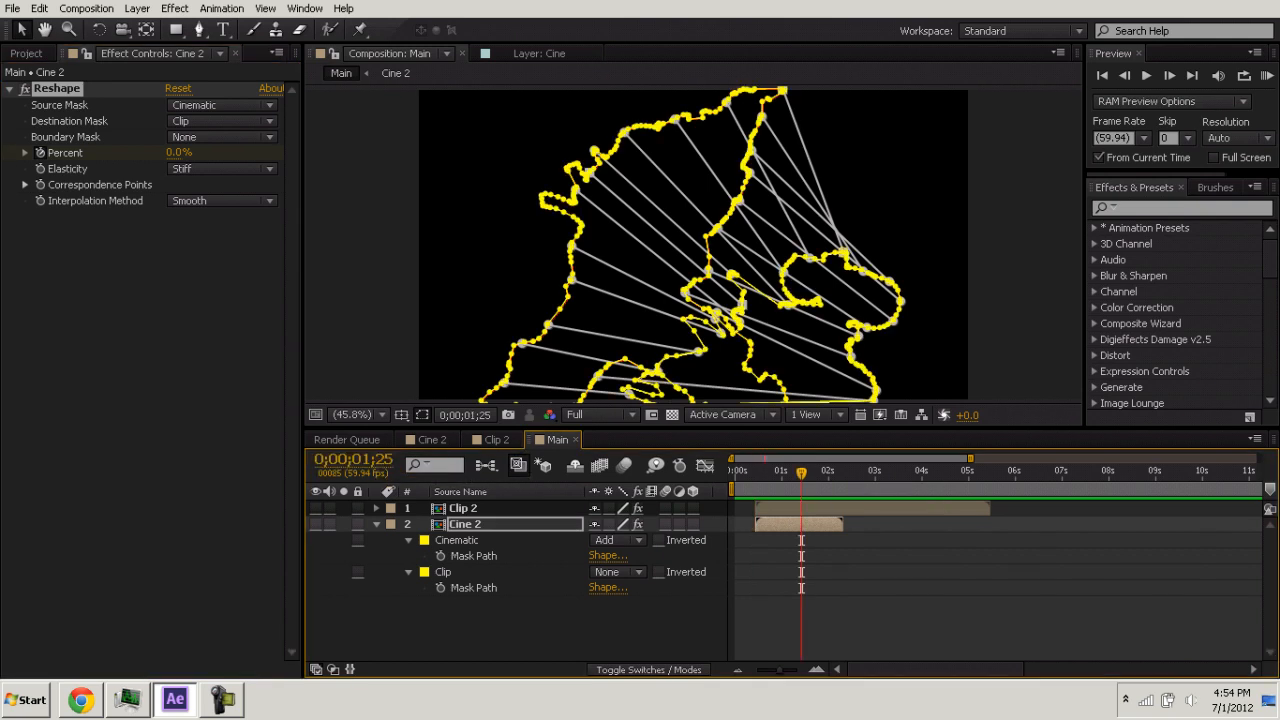
{"action": "left_click_drag", "start_coordinate": [178, 153], "coordinate": [280, 153]}
{"action": "left_click", "coordinate": [463, 508]}
{"action": "left_click", "coordinate": [465, 524]}
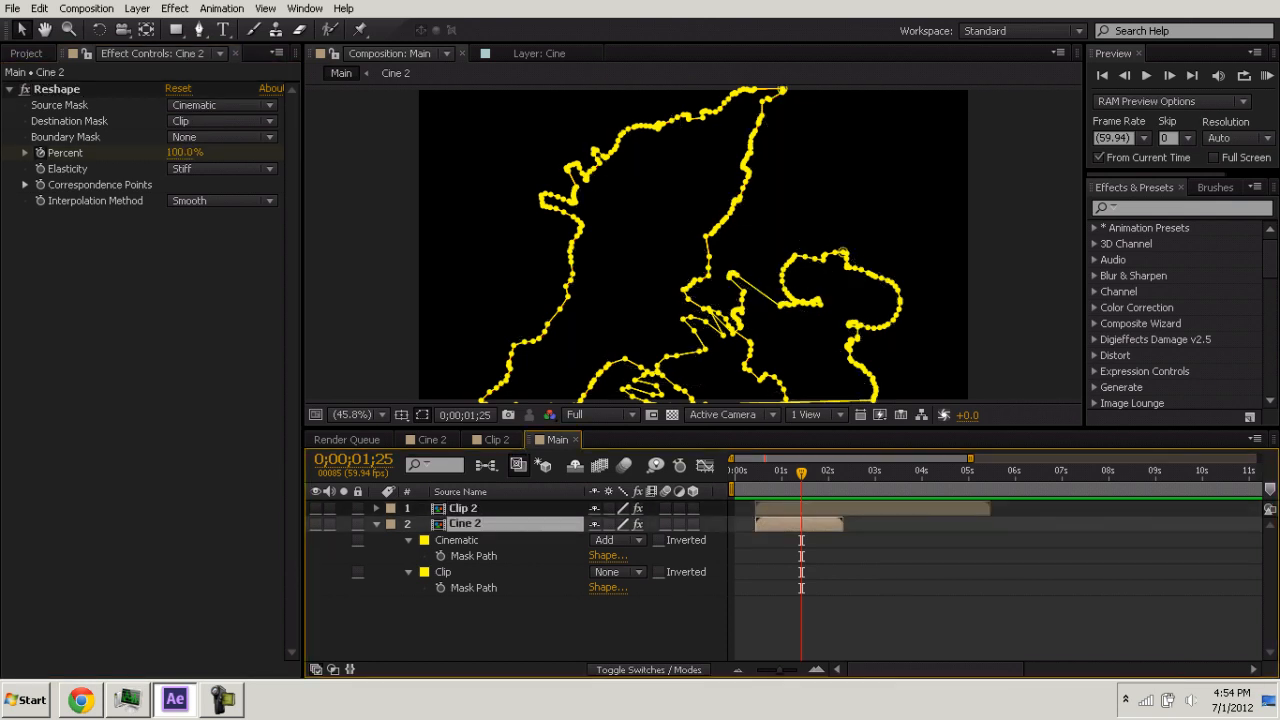
{"action": "key", "text": "u"}
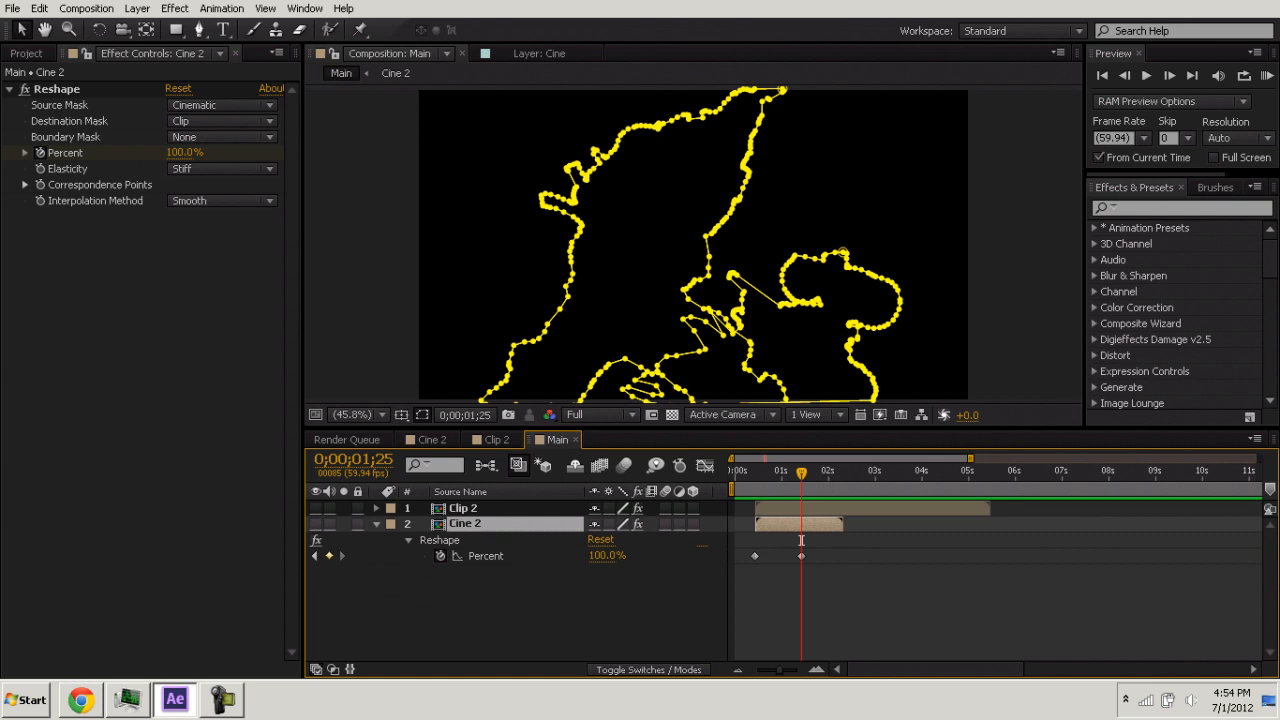
Keyframe Clip 2's Reshape Percent at 0% at 0;00;01;25 and 100% at 0;00;00;25, and reveal its keyframes.
{"action": "key", "text": "ctrl+Up"}
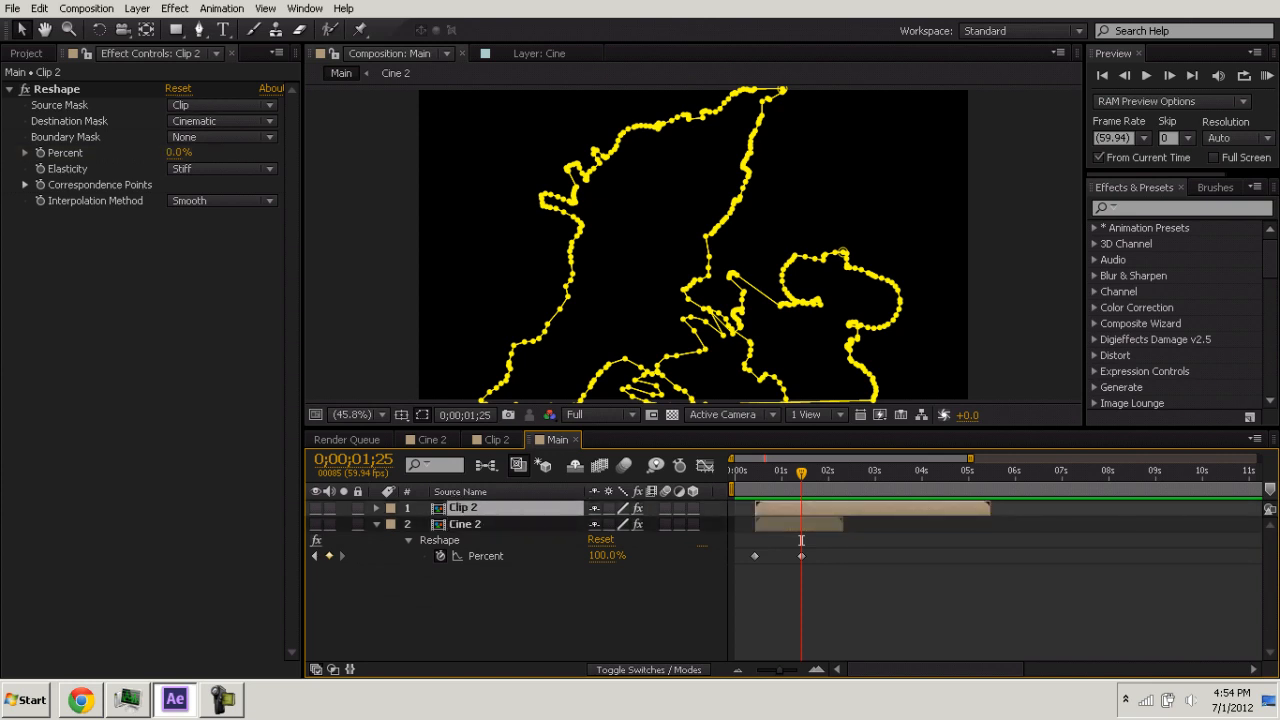
{"action": "left_click", "coordinate": [40, 153]}
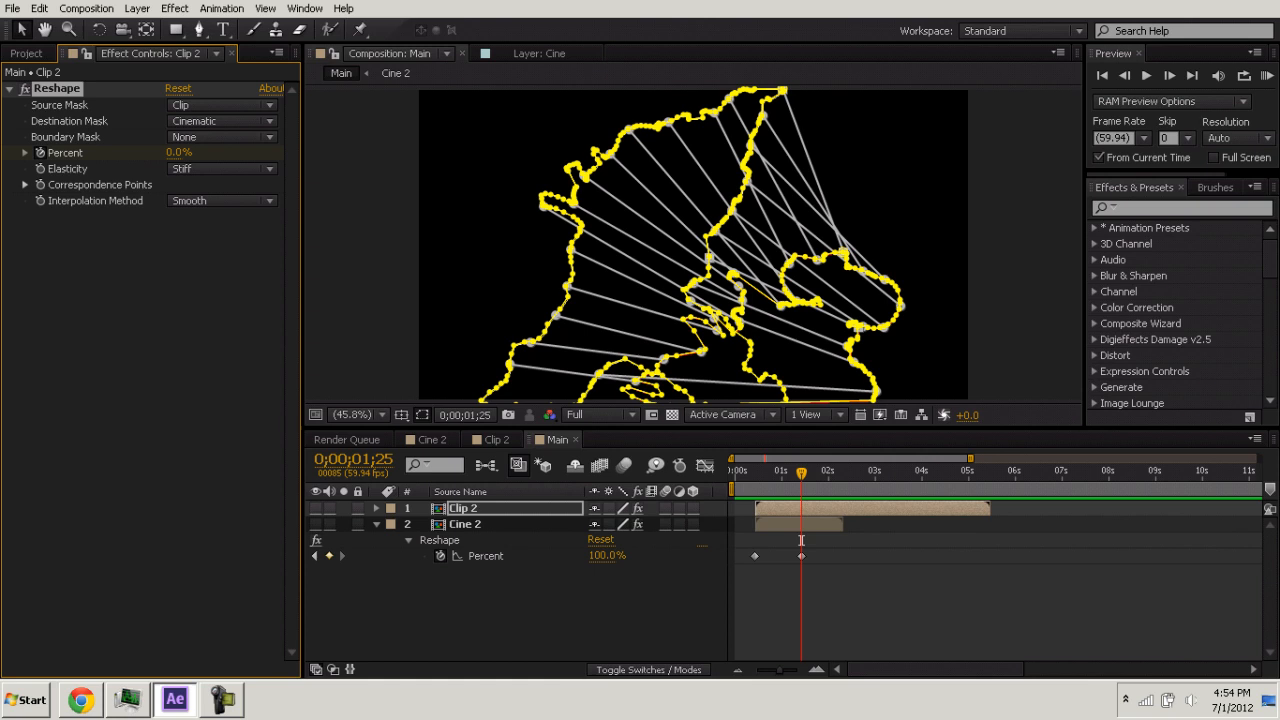
{"action": "key", "text": "j"}
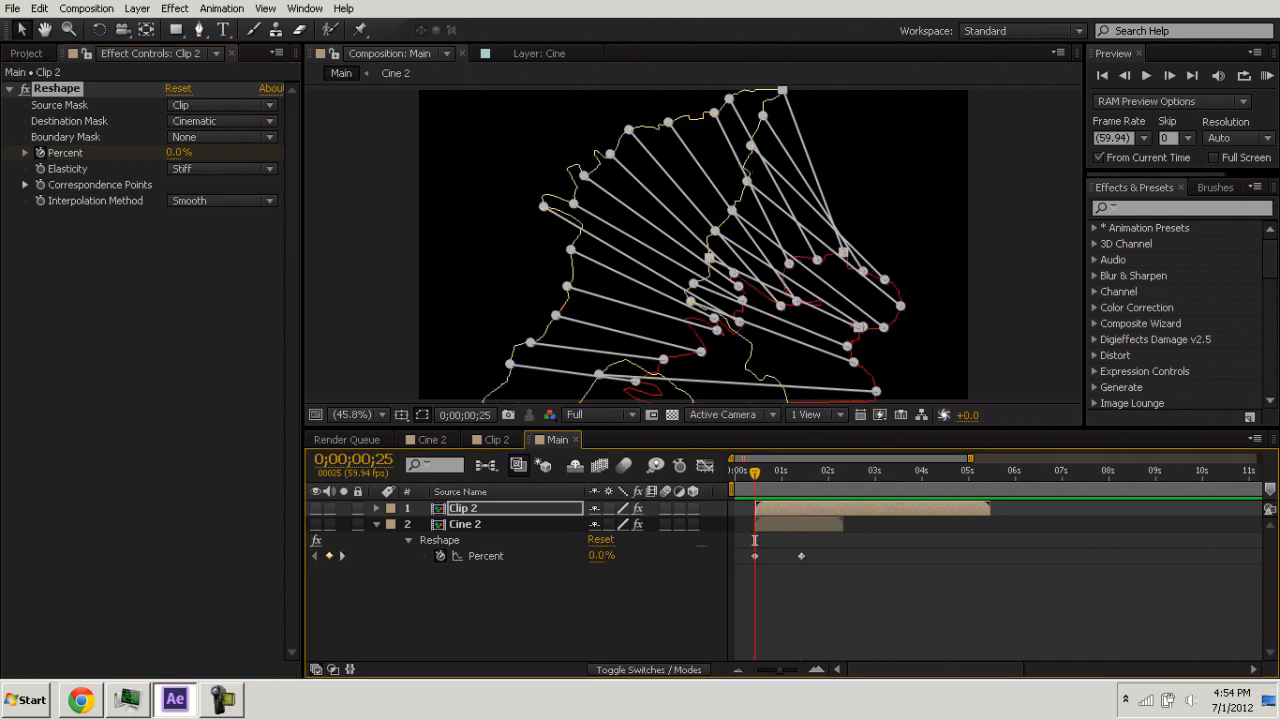
{"action": "left_click", "coordinate": [460, 492]}
{"action": "left_click", "coordinate": [459, 508]}
{"action": "left_click_drag", "start_coordinate": [179, 153], "coordinate": [285, 153]}
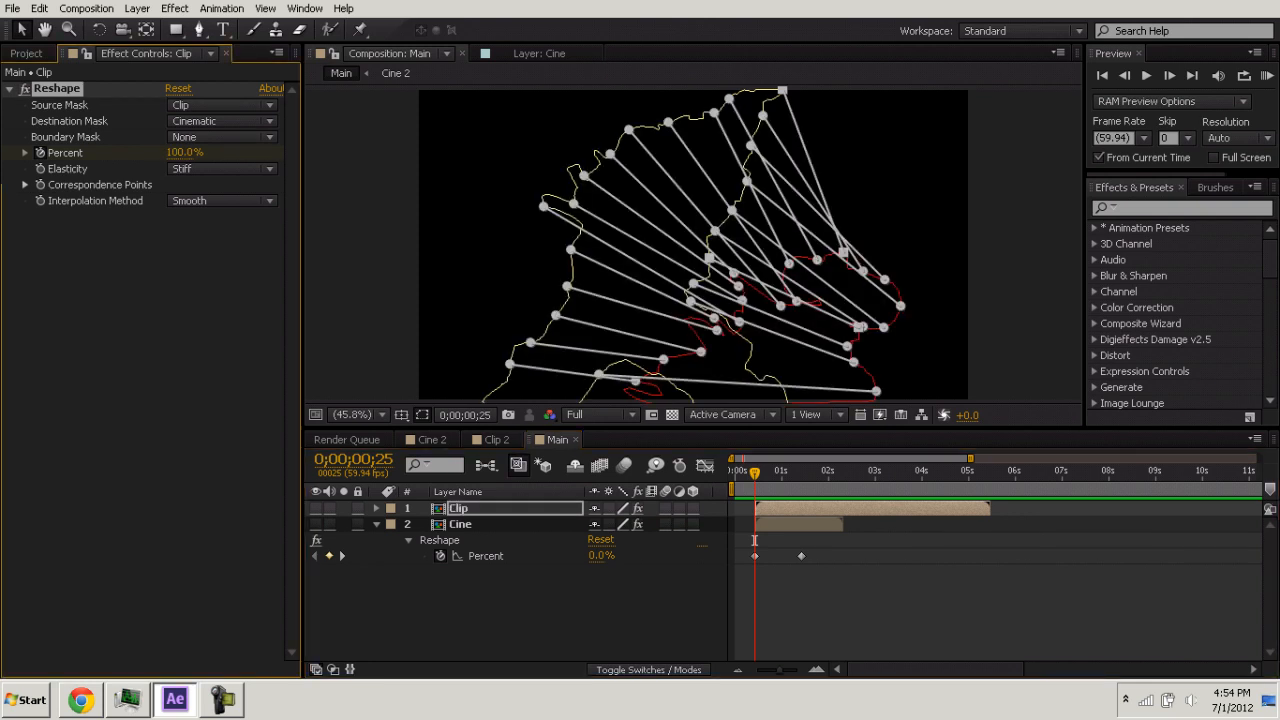
{"action": "left_click", "coordinate": [520, 612]}
{"action": "left_click", "coordinate": [459, 508]}
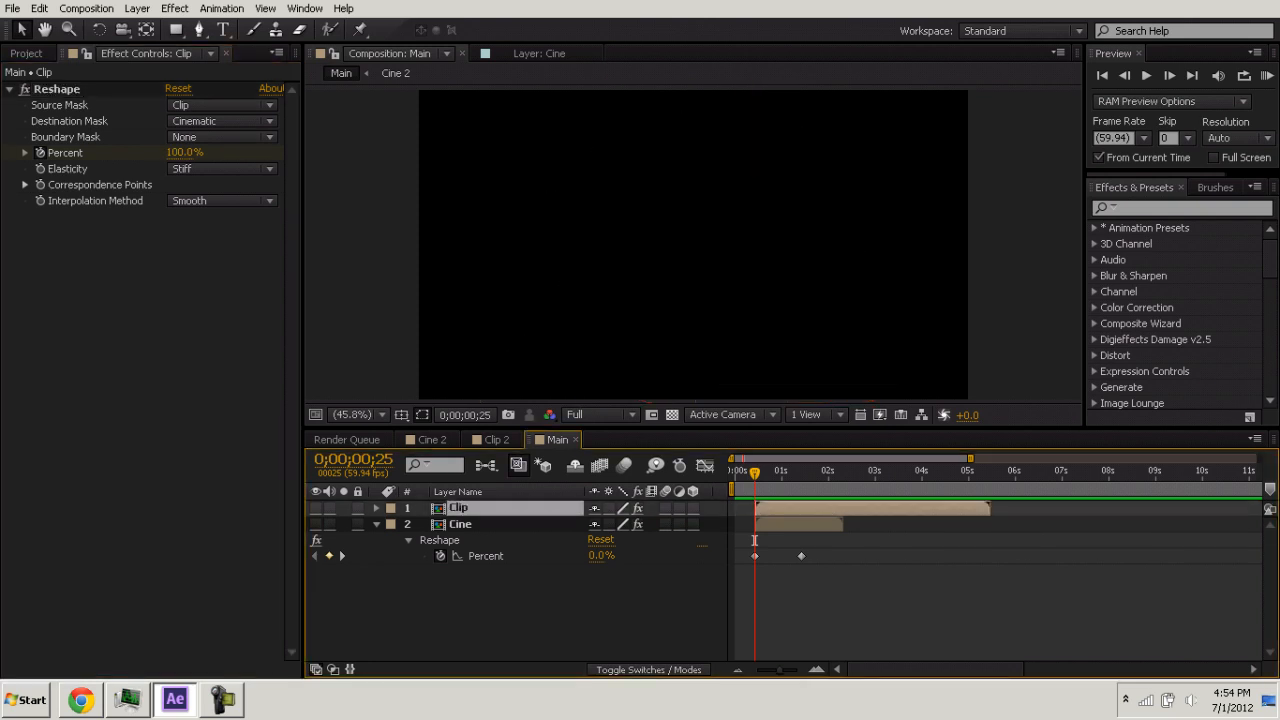
{"action": "key", "text": "u"}
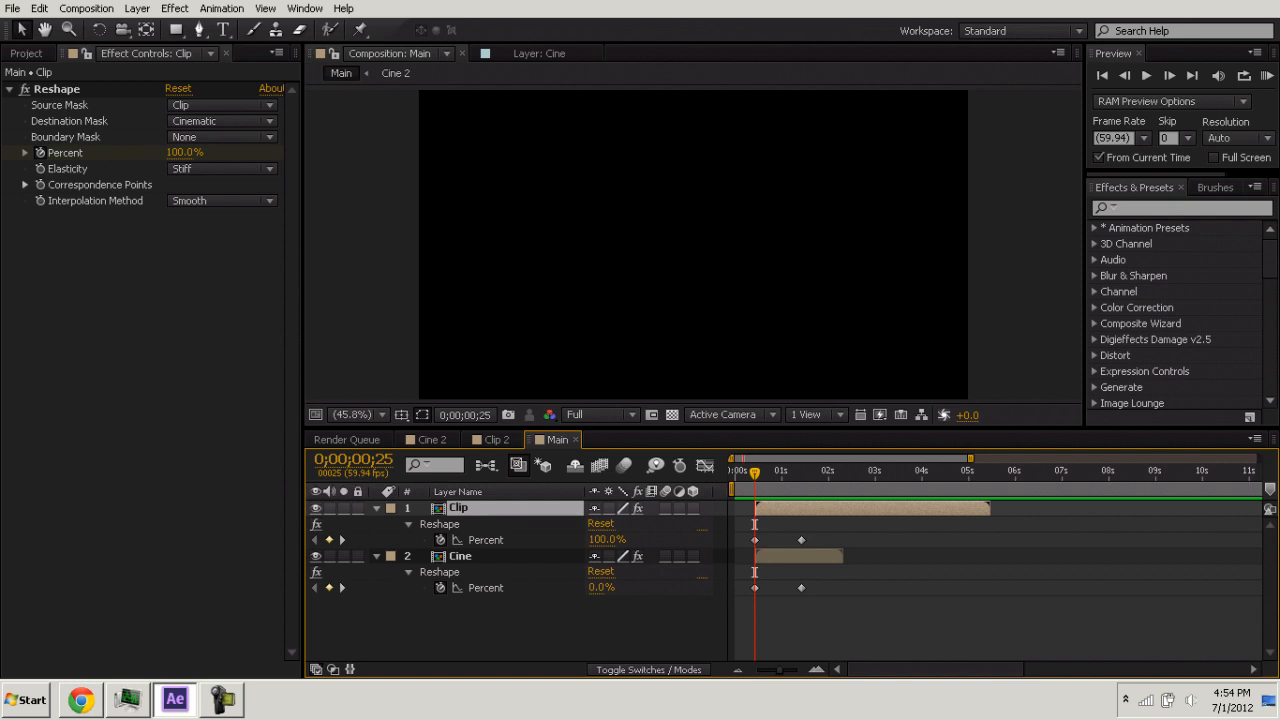
Preview the morph at several times between the two Percent keyframes to examine how the shapes blend.
{"action": "left_click_drag", "start_coordinate": [755, 472], "coordinate": [766, 472]}
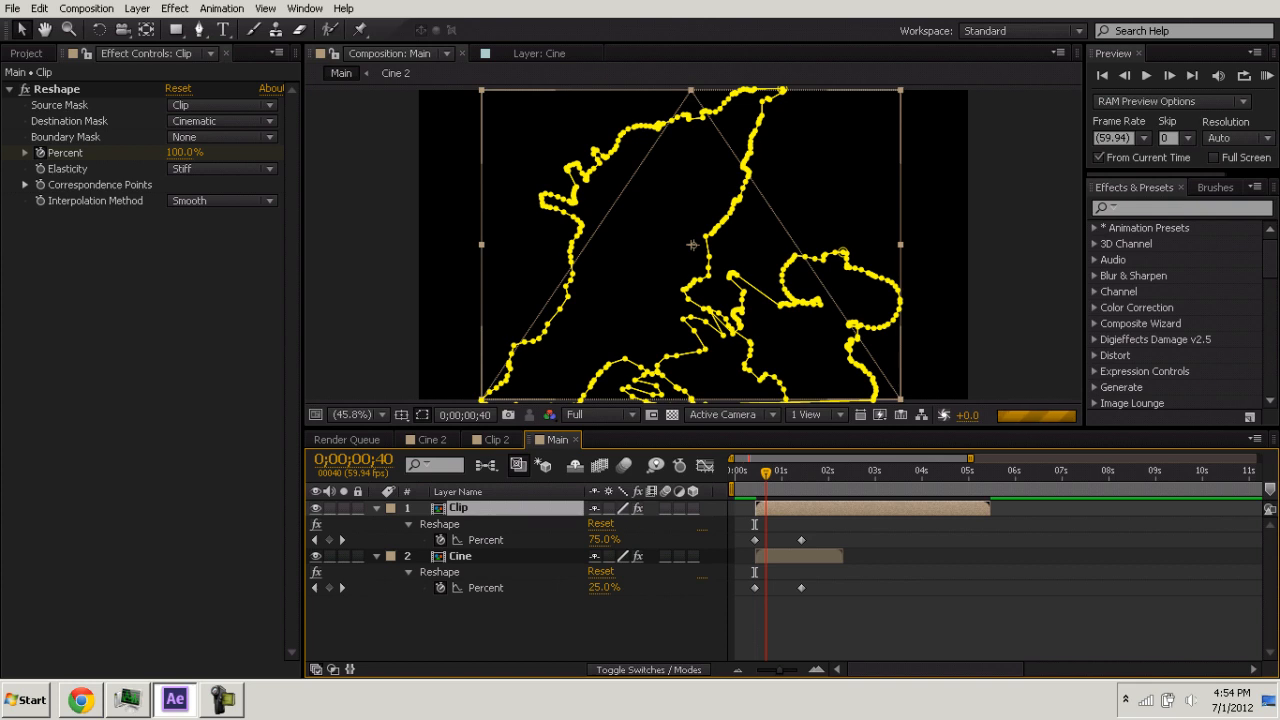
{"action": "key", "text": "F2"}
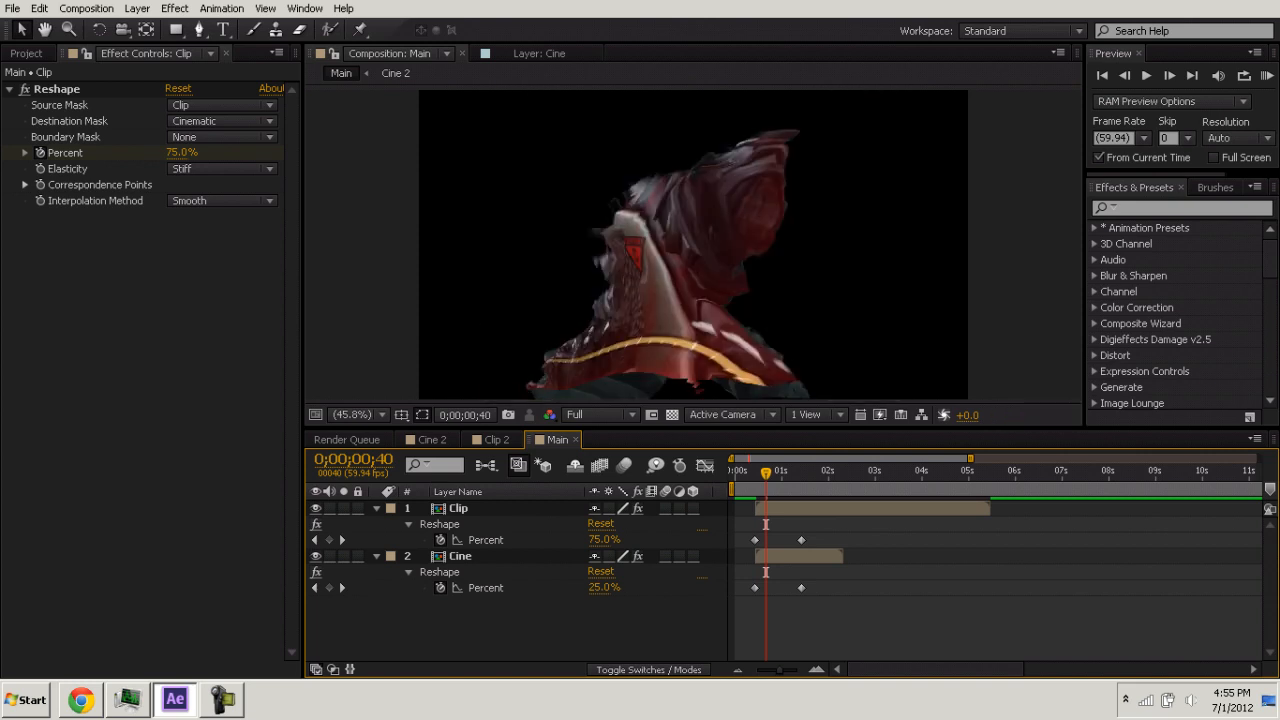
{"action": "left_click", "coordinate": [798, 473]}
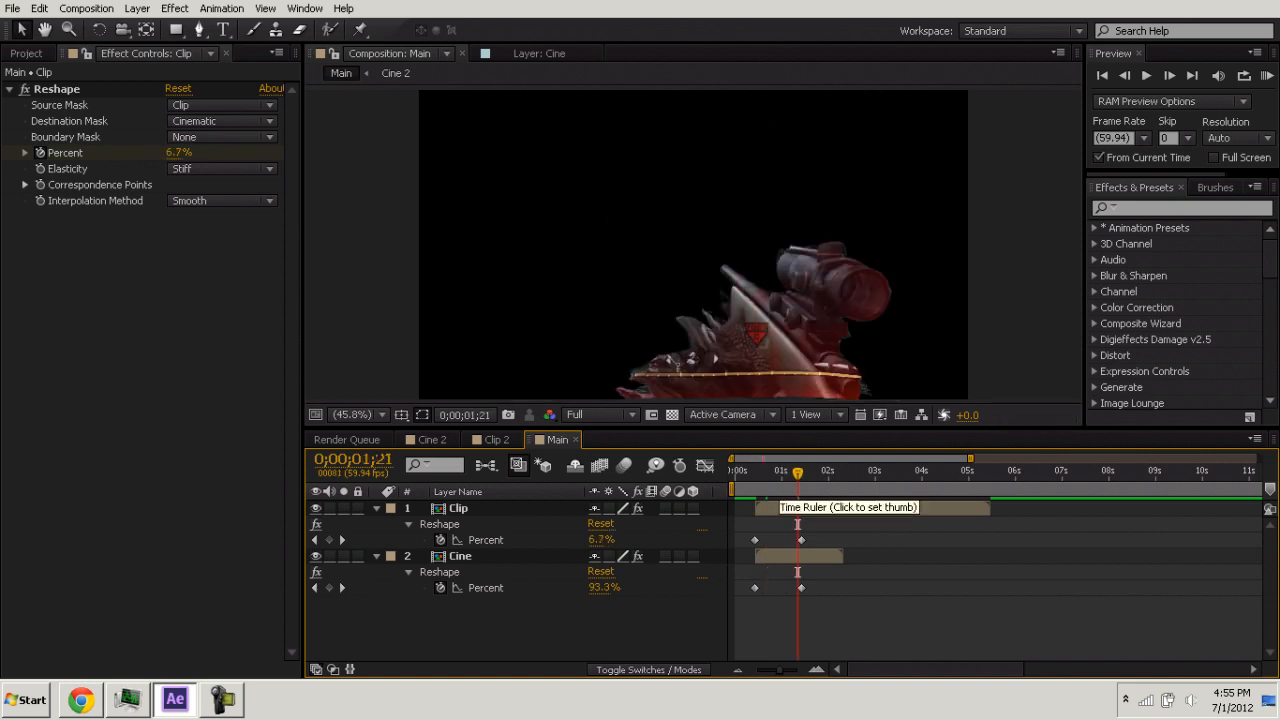
{"action": "left_click", "coordinate": [779, 473]}
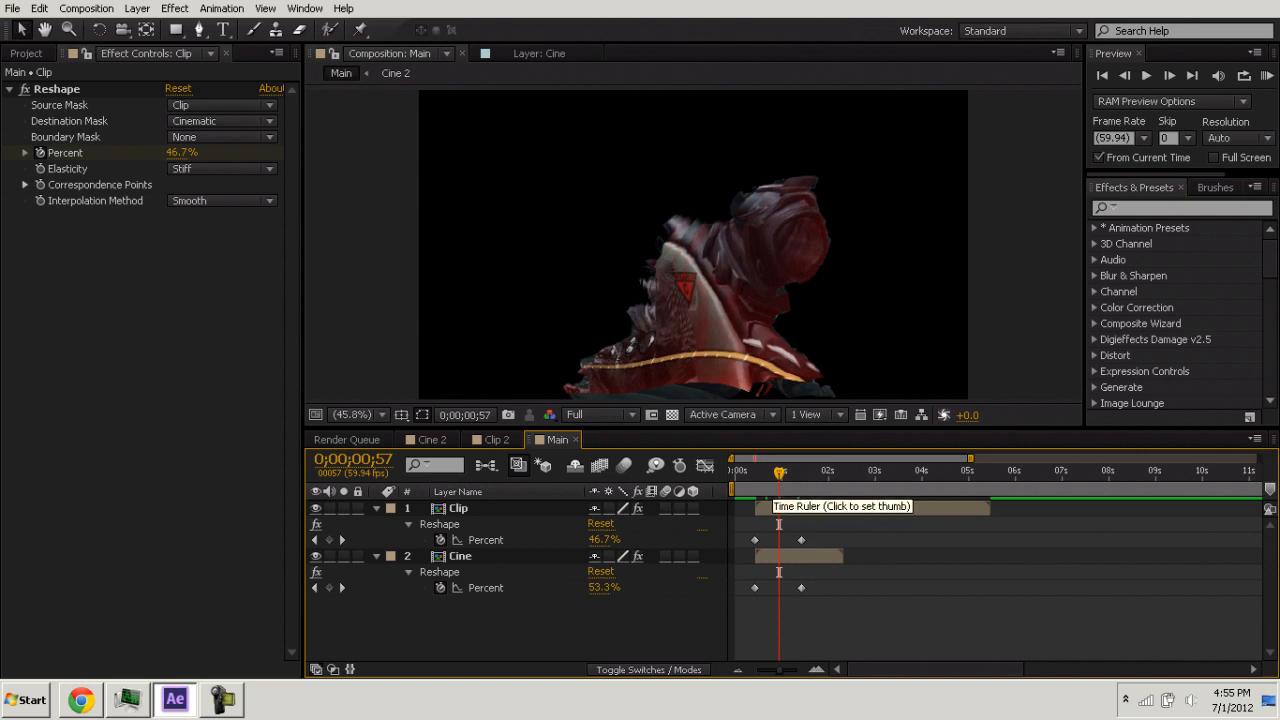
{"action": "left_click", "coordinate": [767, 472]}
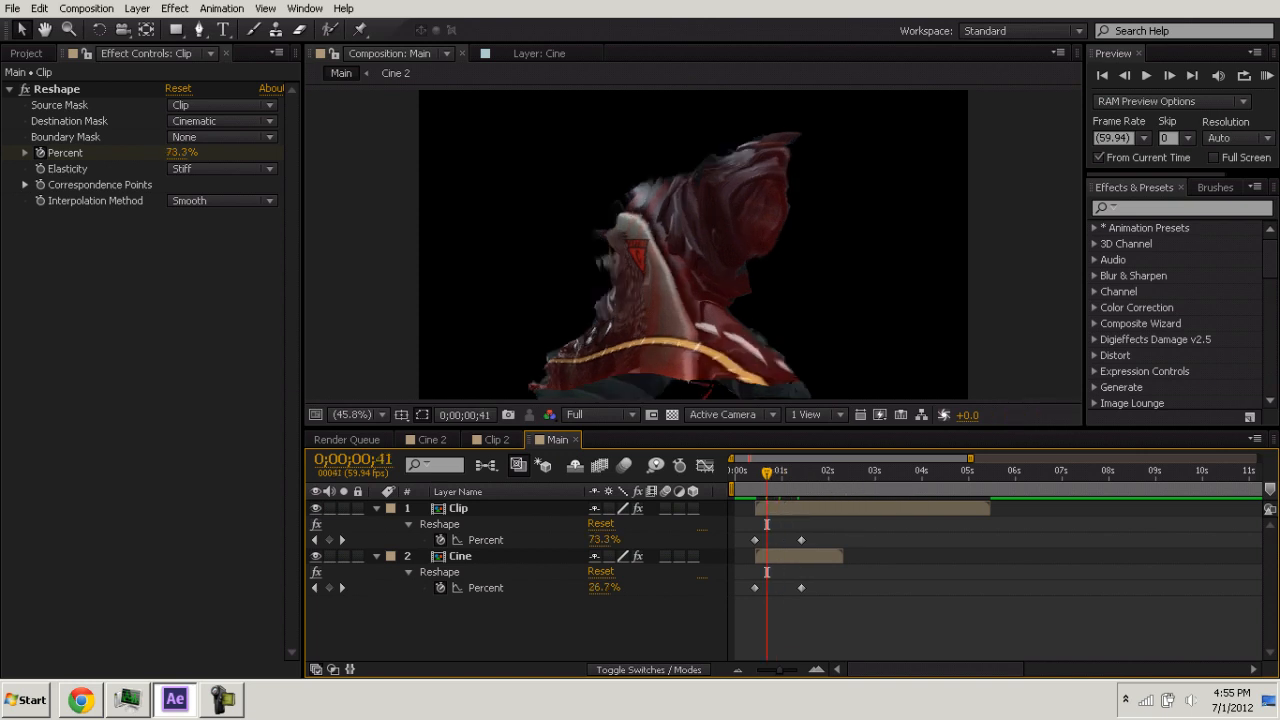
Apply the Gradient Wipe transition effect to the Clip layer and set its Transition Softness to 50%.
{"action": "left_click", "coordinate": [700, 348]}
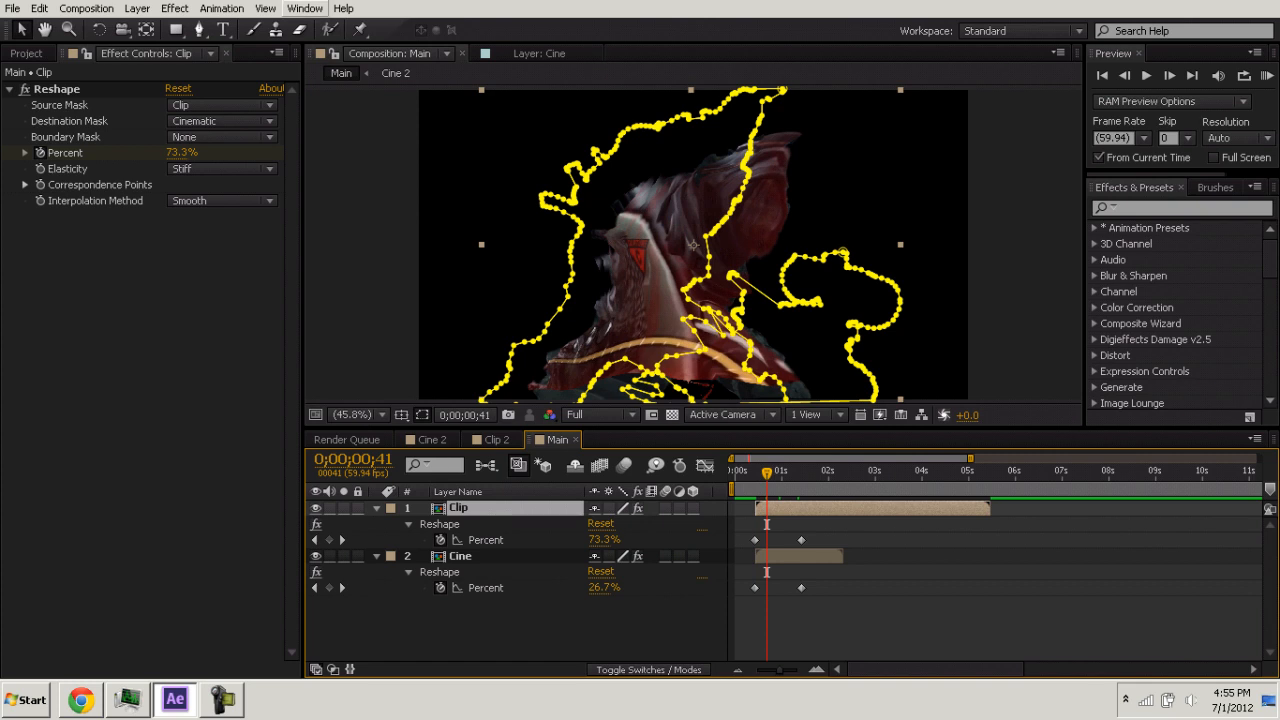
{"action": "left_click", "coordinate": [175, 8]}
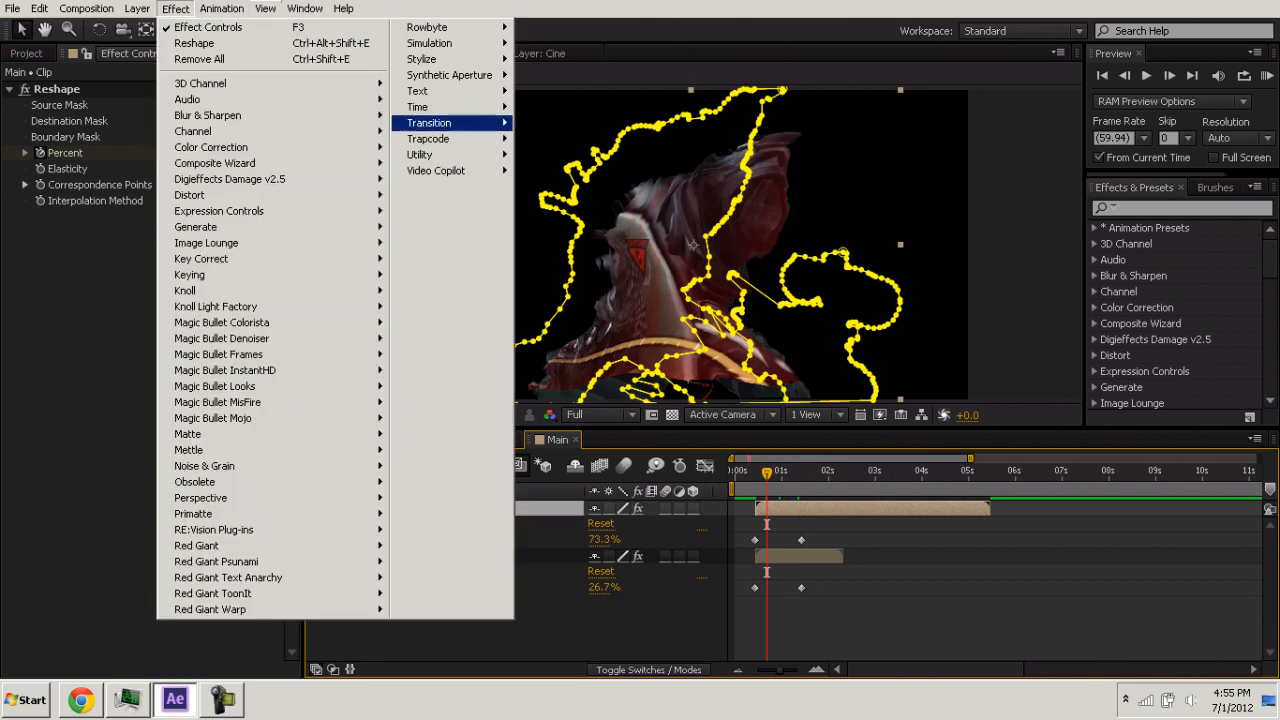
{"action": "mouse_move", "coordinate": [440, 122]}
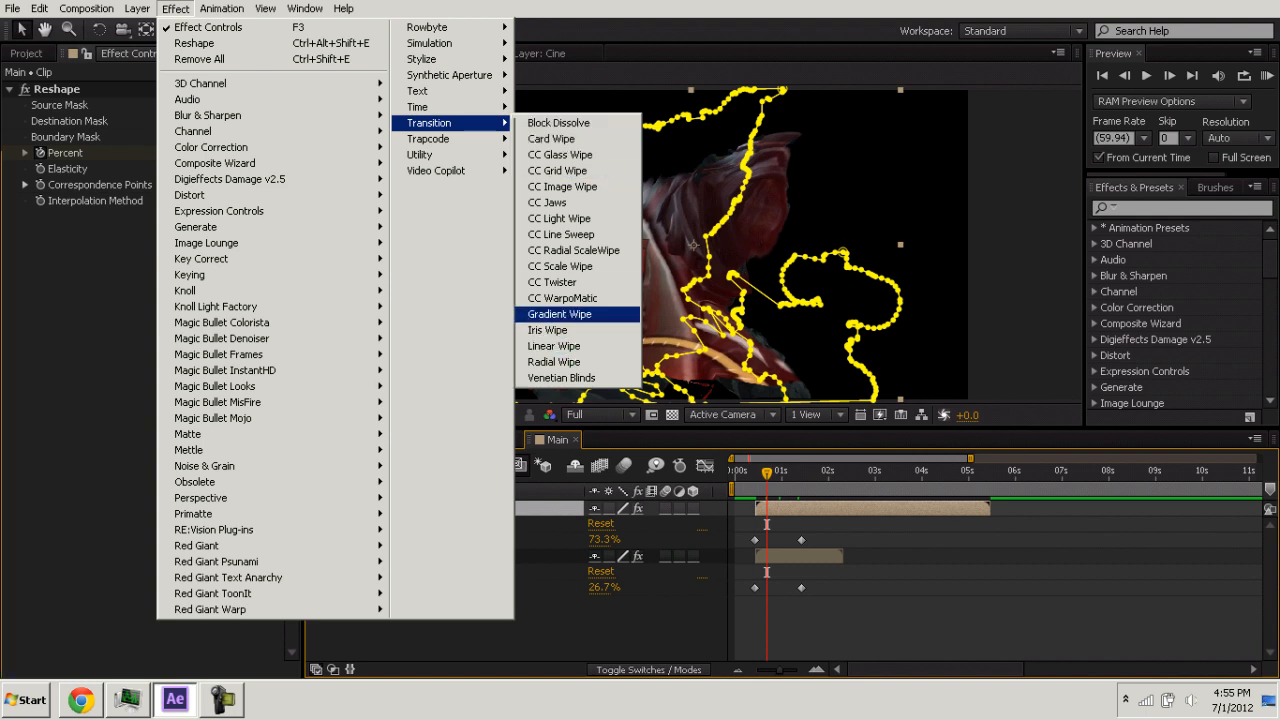
{"action": "left_click", "coordinate": [560, 314]}
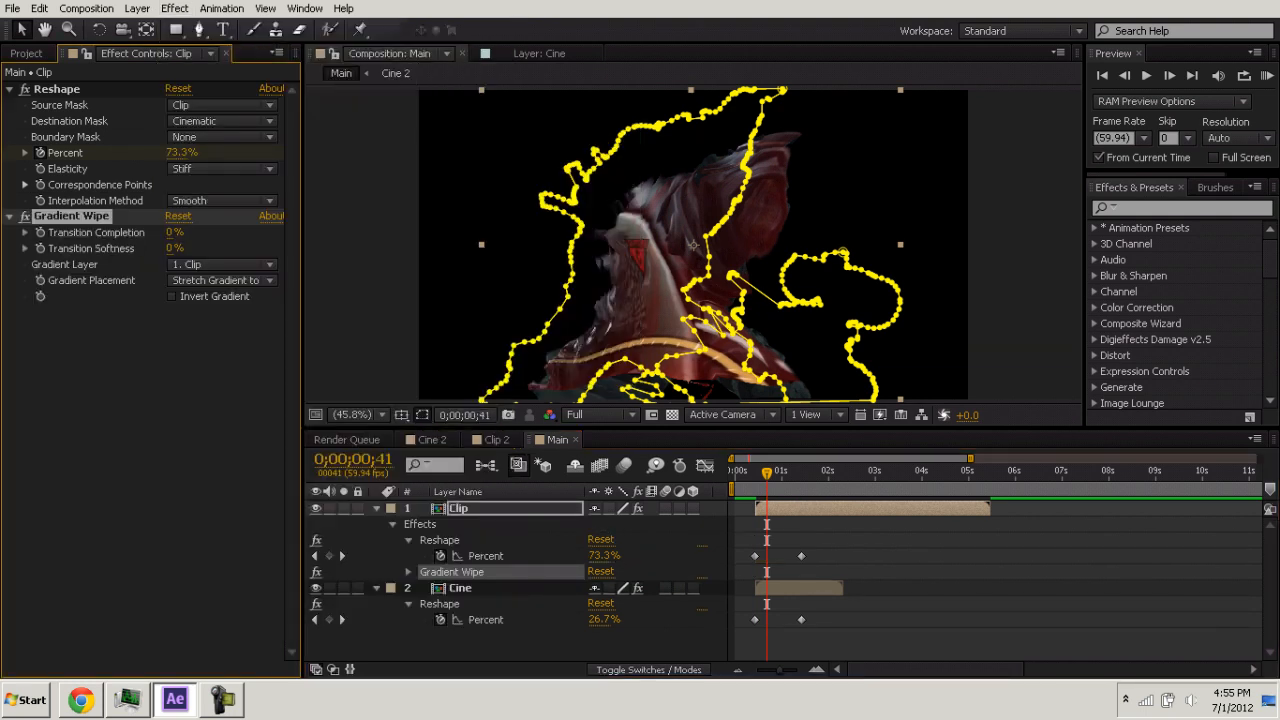
{"action": "left_click", "coordinate": [146, 400]}
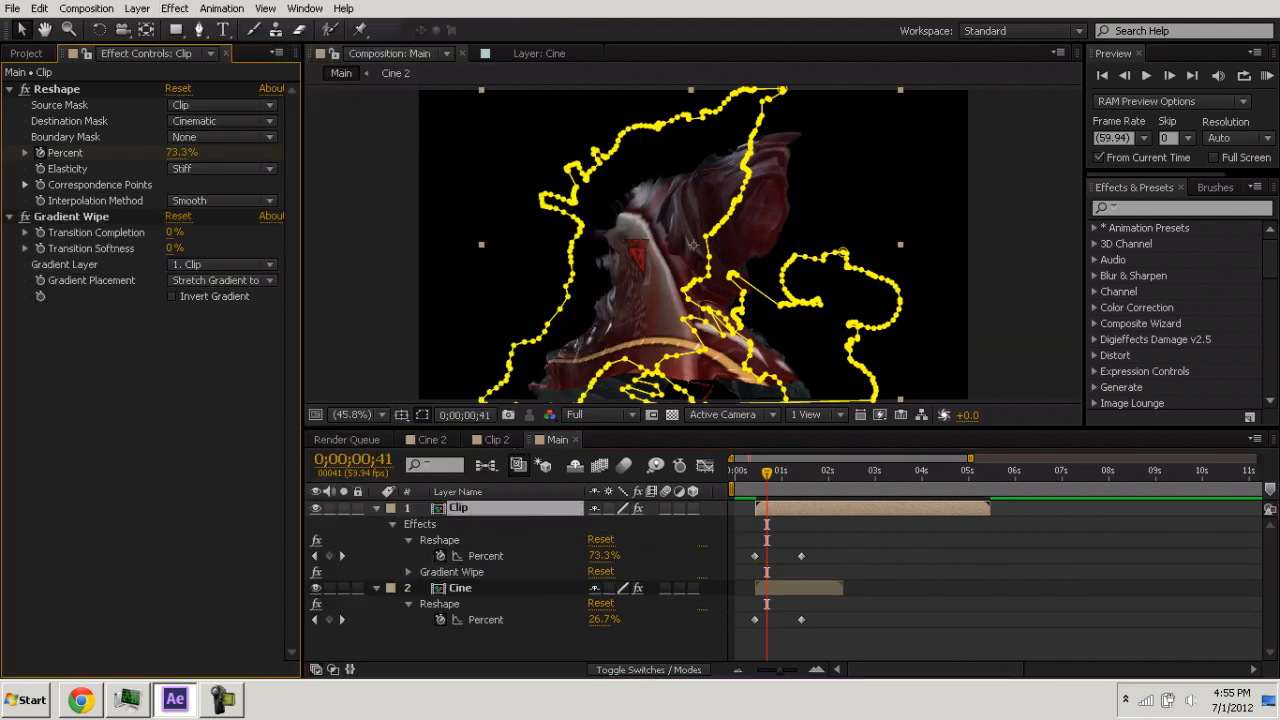
{"action": "left_click", "coordinate": [171, 248]}
{"action": "type", "text": "50"}
{"action": "key", "text": "Return"}
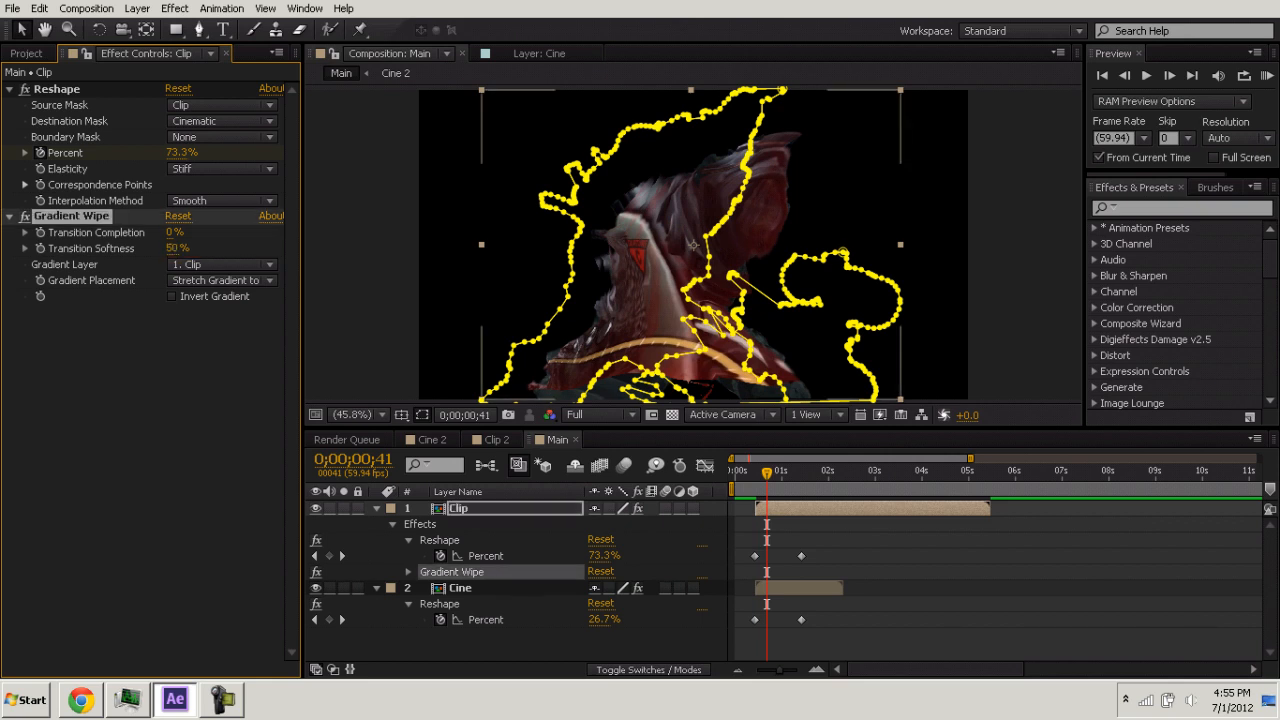
Keyframe the Gradient Wipe Transition Completion on Clip at 100% at the first Reshape keyframe, 0;00;00;25.
{"action": "left_click", "coordinate": [315, 619]}
{"action": "left_click", "coordinate": [459, 508]}
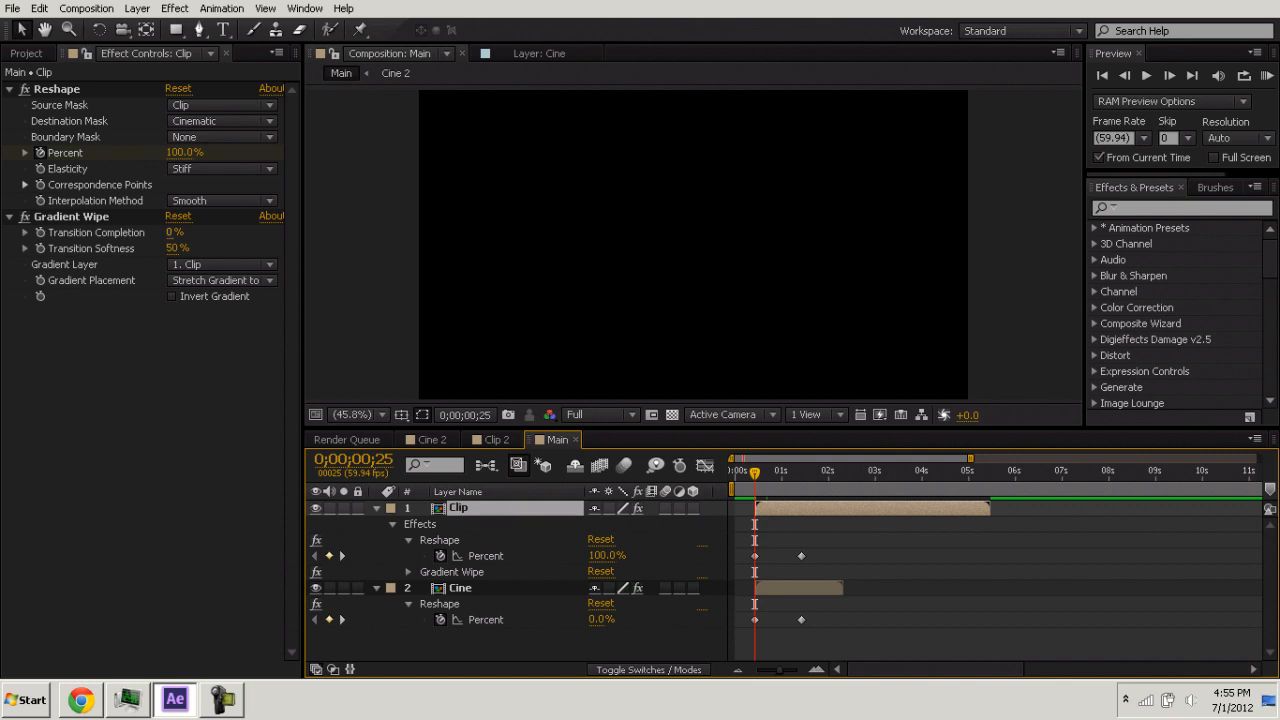
{"action": "left_click_drag", "start_coordinate": [171, 232], "coordinate": [290, 232]}
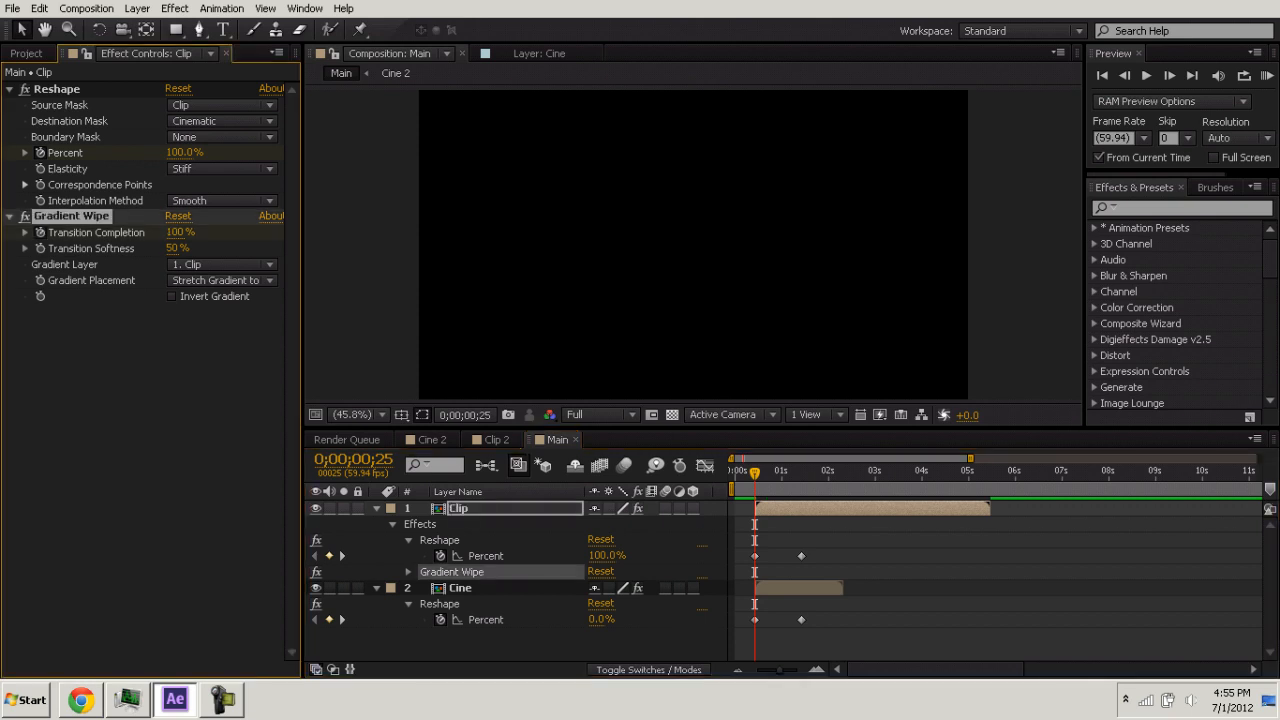
{"action": "left_click", "coordinate": [560, 645]}
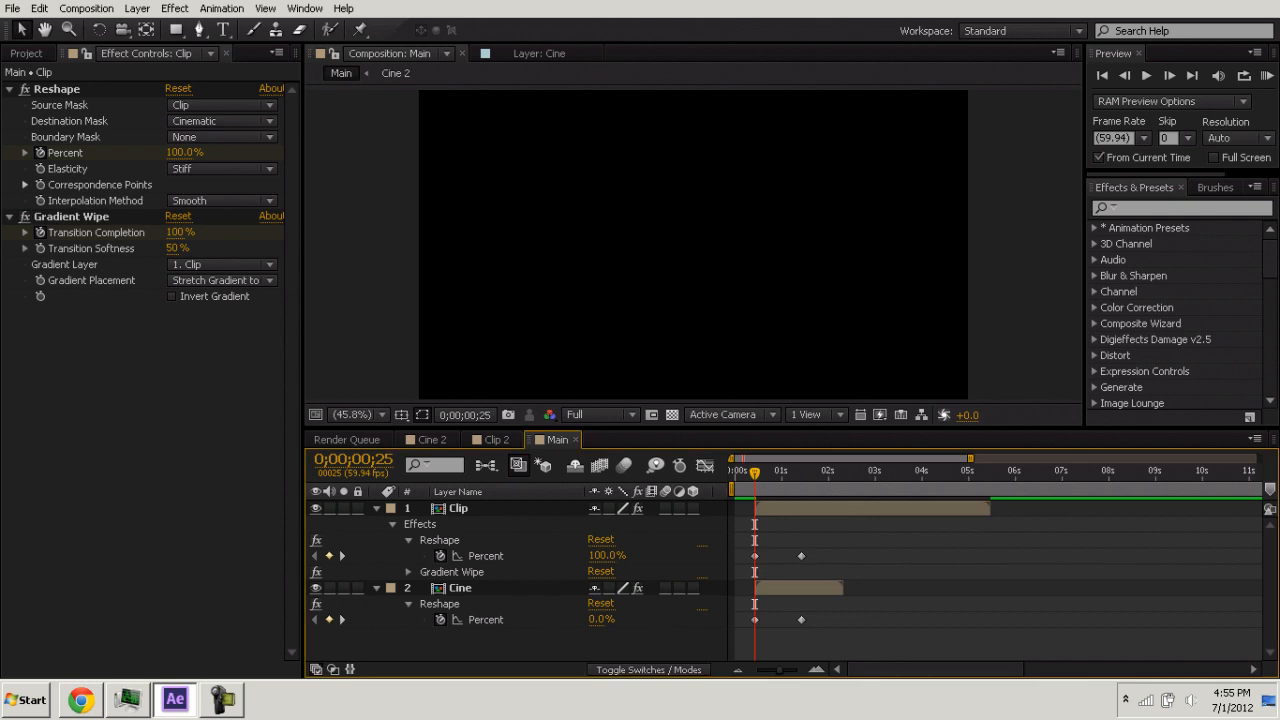
Keyframe Clip's Transition Completion at 0% at 0;00;01;25 and preview the blend near the start of the morph.
{"action": "key", "text": "k"}
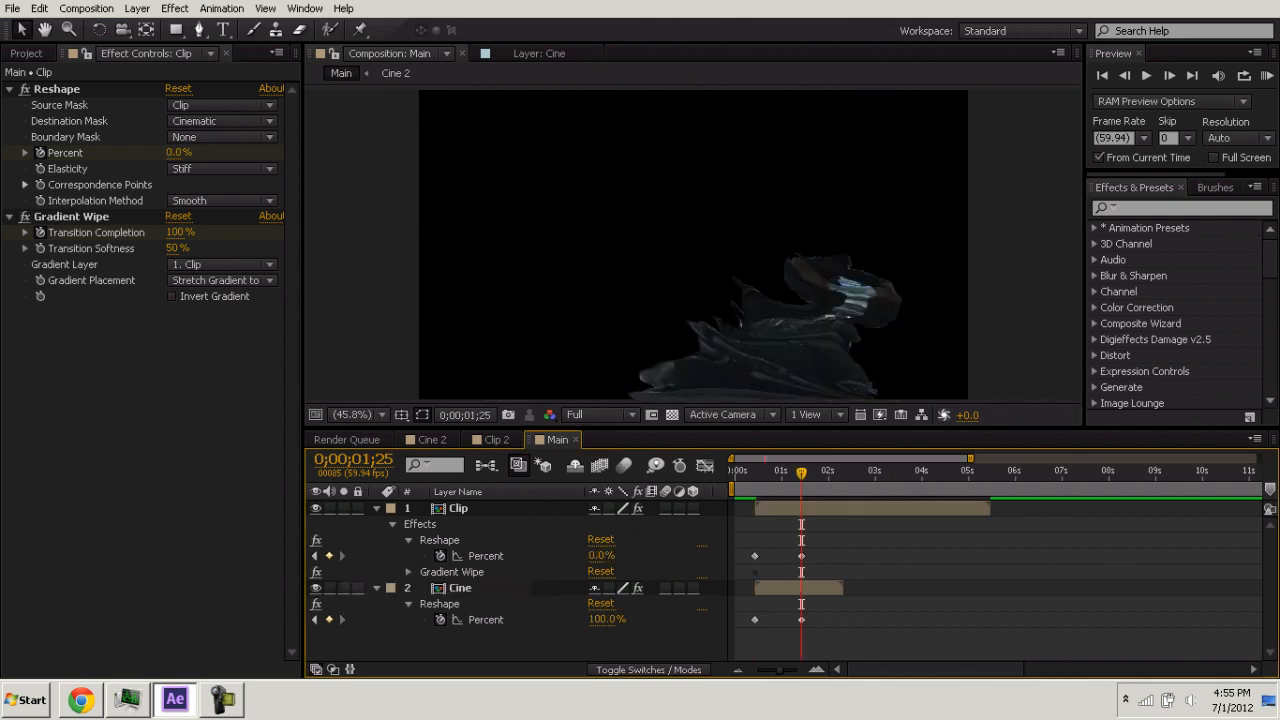
{"action": "left_click_drag", "start_coordinate": [176, 232], "coordinate": [66, 232]}
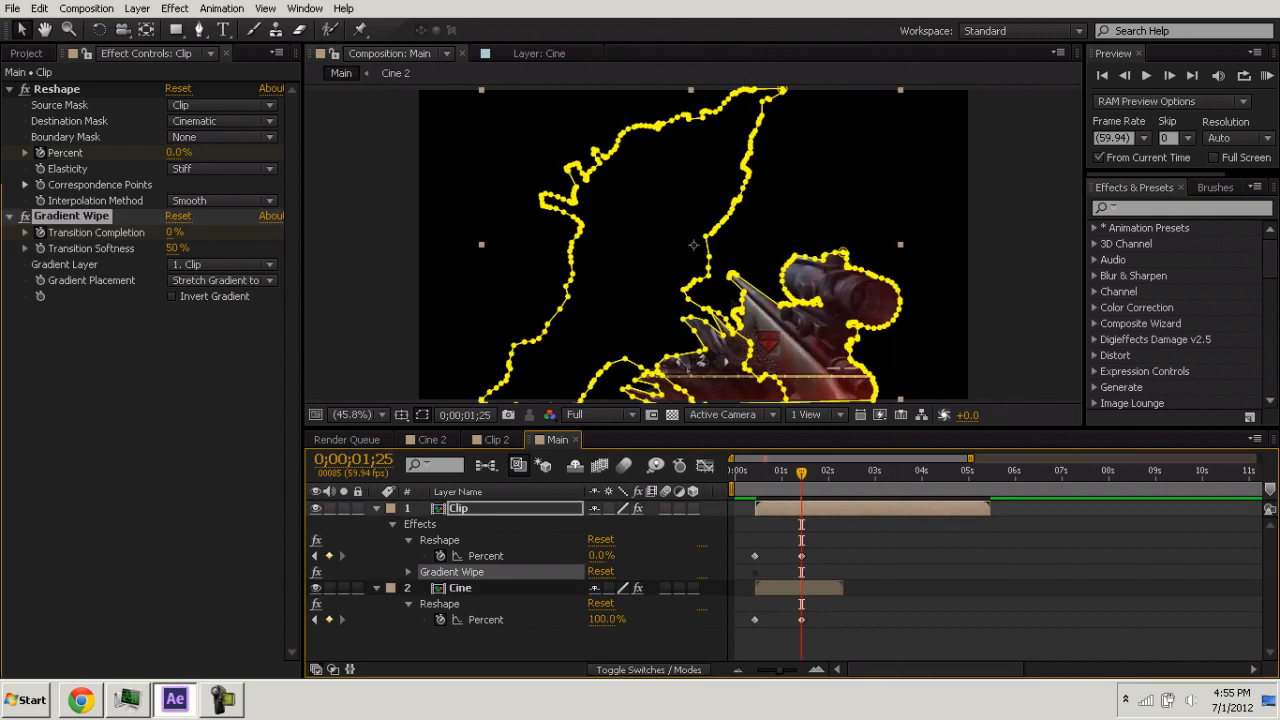
{"action": "left_click_drag", "start_coordinate": [801, 473], "coordinate": [760, 473]}
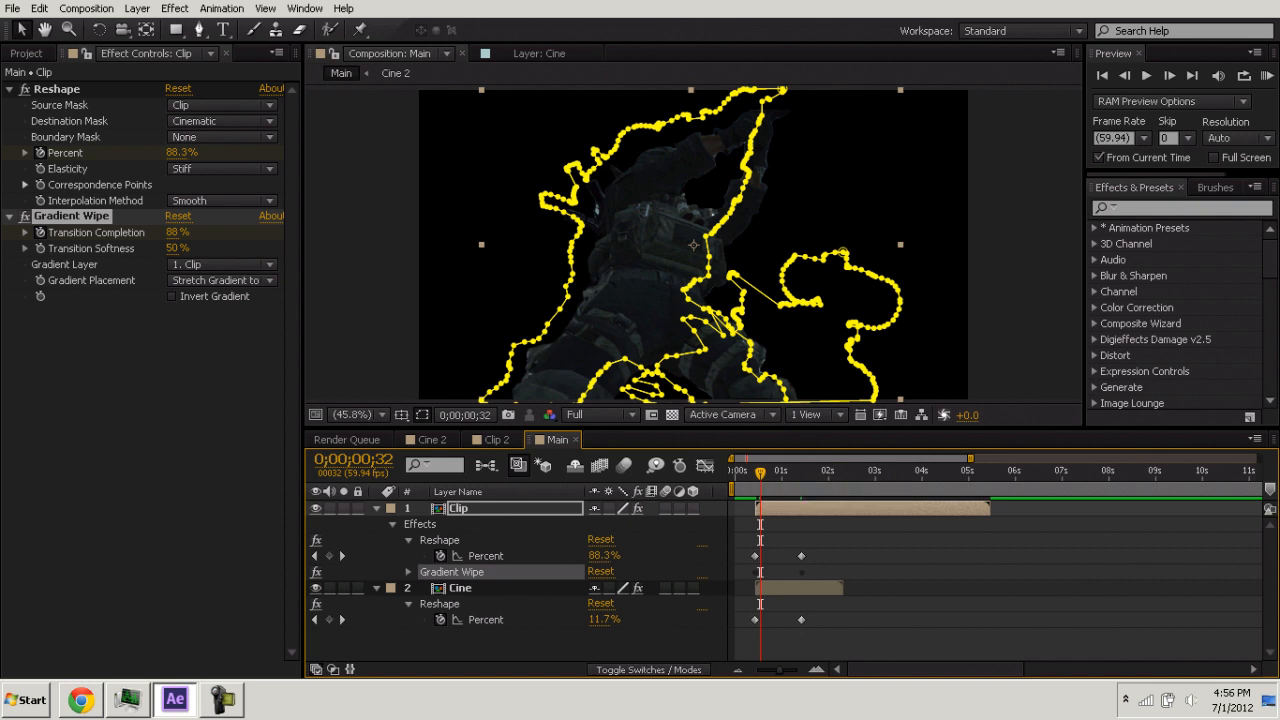
Preview the Gradient Wipe blend at several times through the morph, up to 0;00;01;54, with the mask outlines hidden.
{"action": "left_click", "coordinate": [1010, 270]}
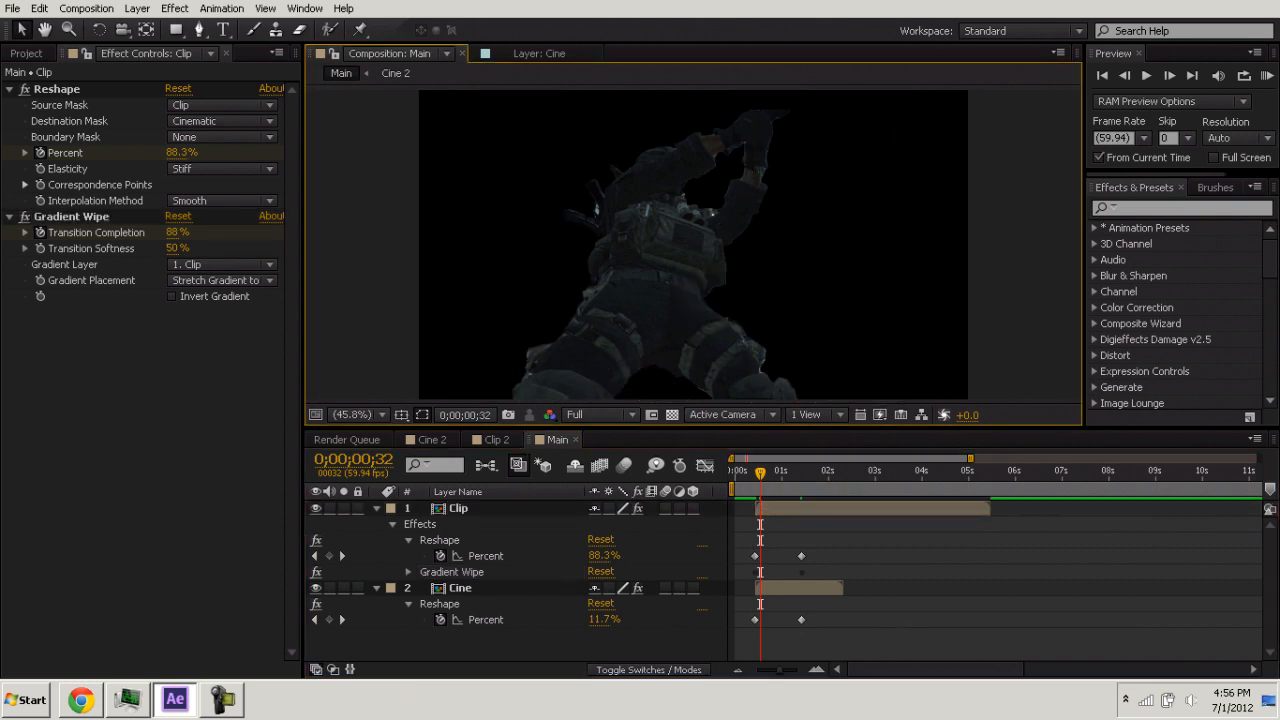
{"action": "left_click_drag", "start_coordinate": [760, 473], "coordinate": [775, 473]}
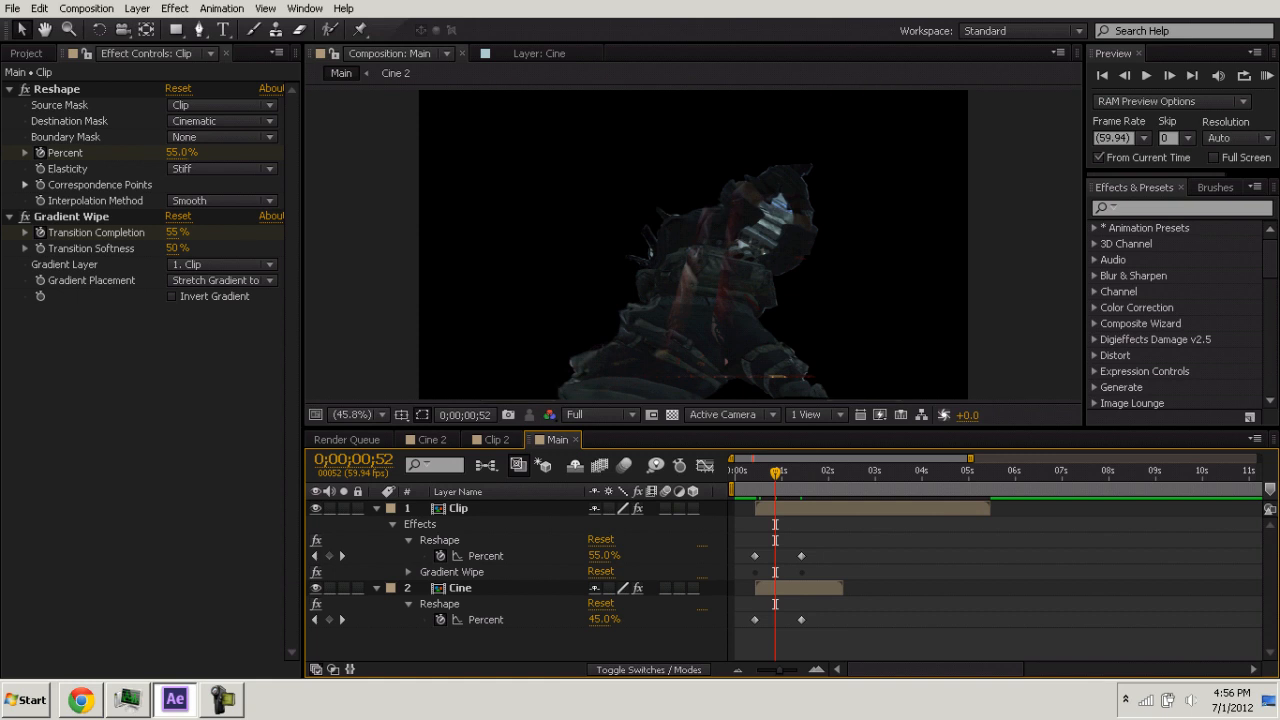
{"action": "left_click_drag", "start_coordinate": [776, 472], "coordinate": [785, 472]}
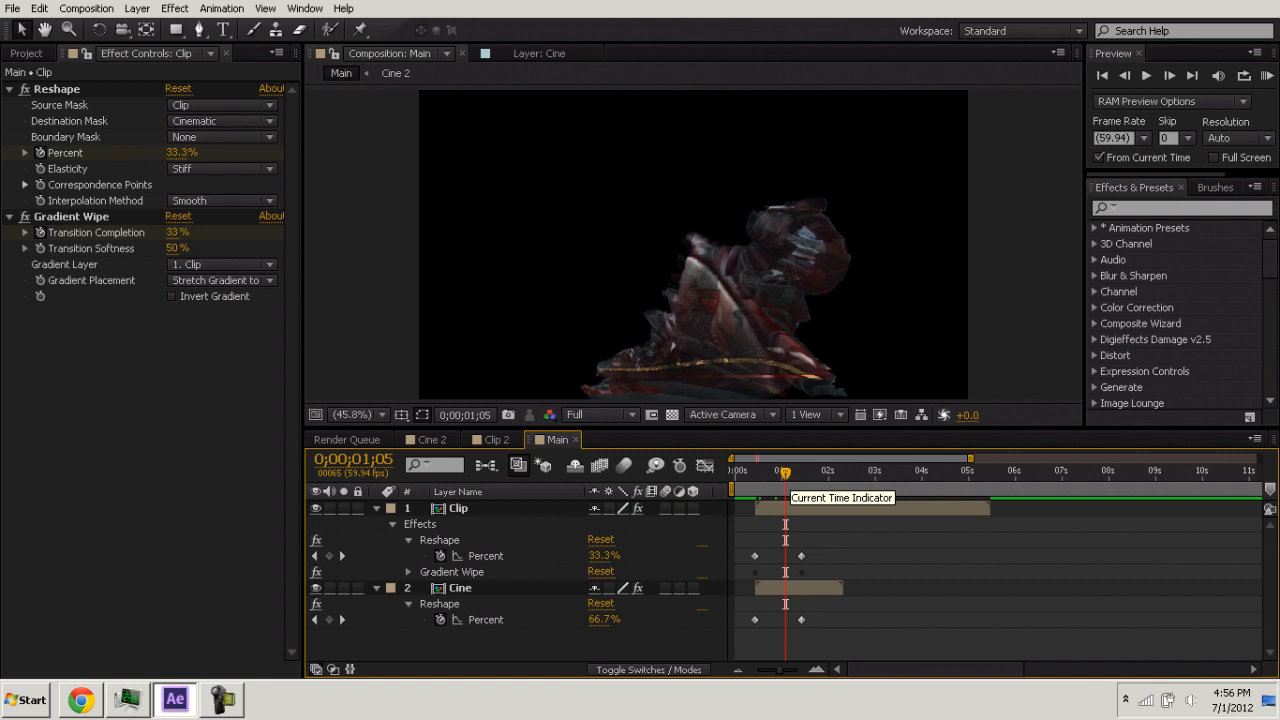
{"action": "left_click_drag", "start_coordinate": [785, 472], "coordinate": [824, 472]}
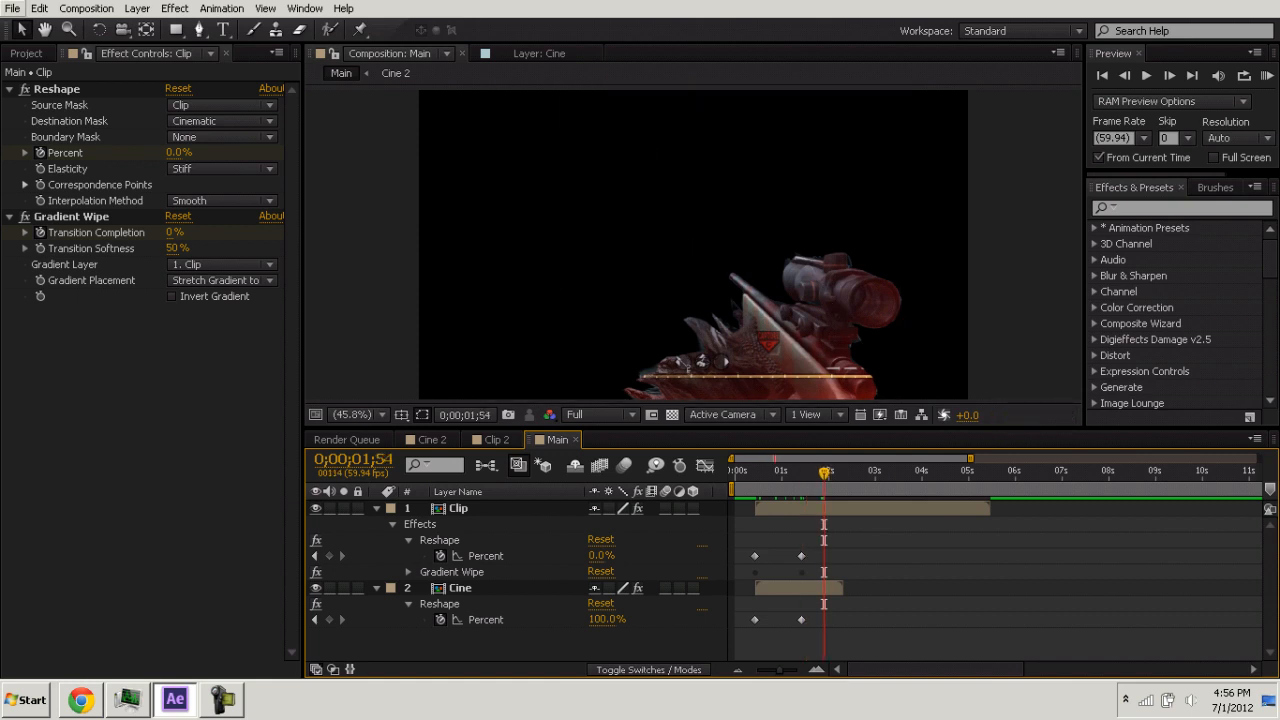
Duplicate the Clip 2 composition and remove the time remapping from the Clip layer inside the copy.
{"action": "left_click", "coordinate": [26, 53]}
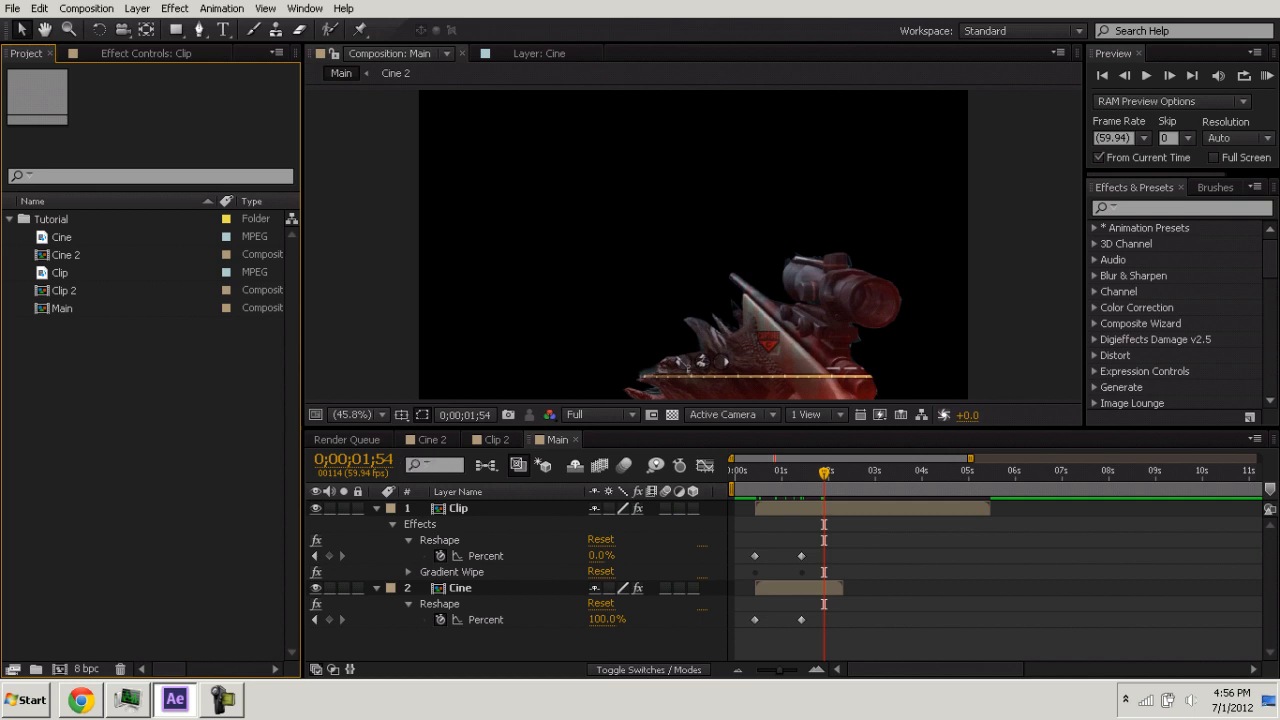
{"action": "left_click", "coordinate": [65, 290]}
{"action": "key", "text": "ctrl+d"}
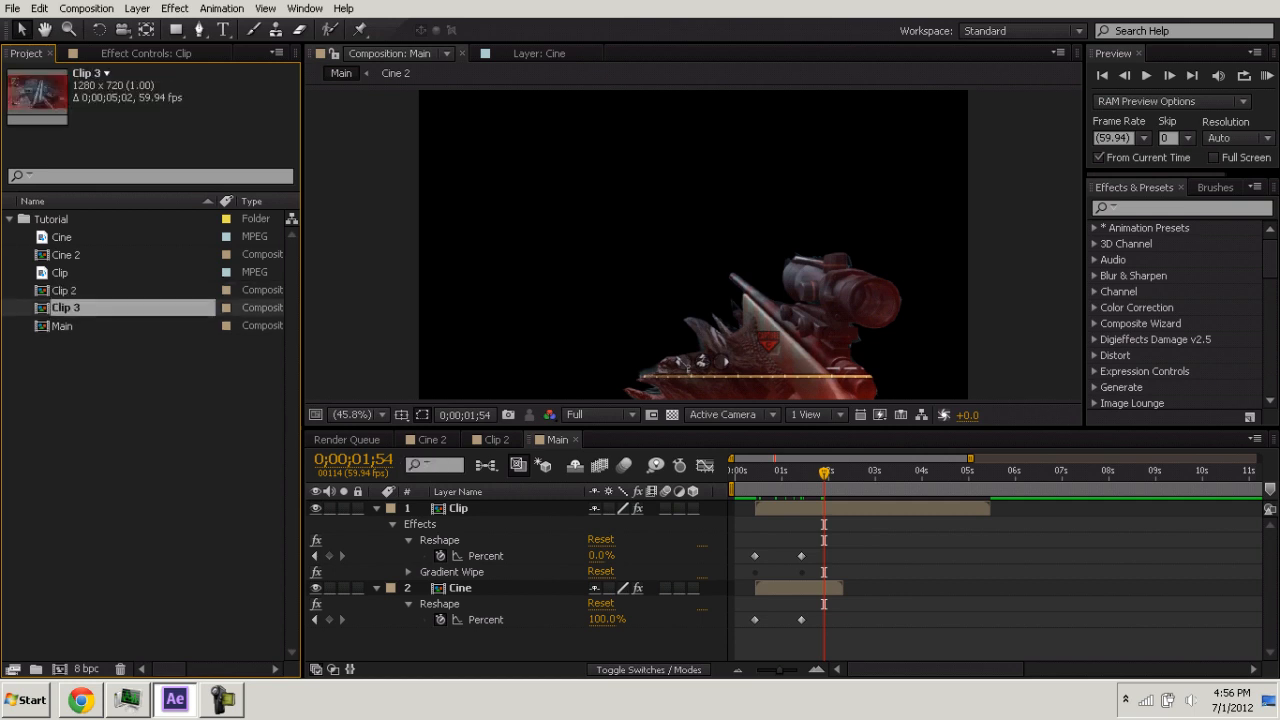
{"action": "double_click", "coordinate": [65, 308]}
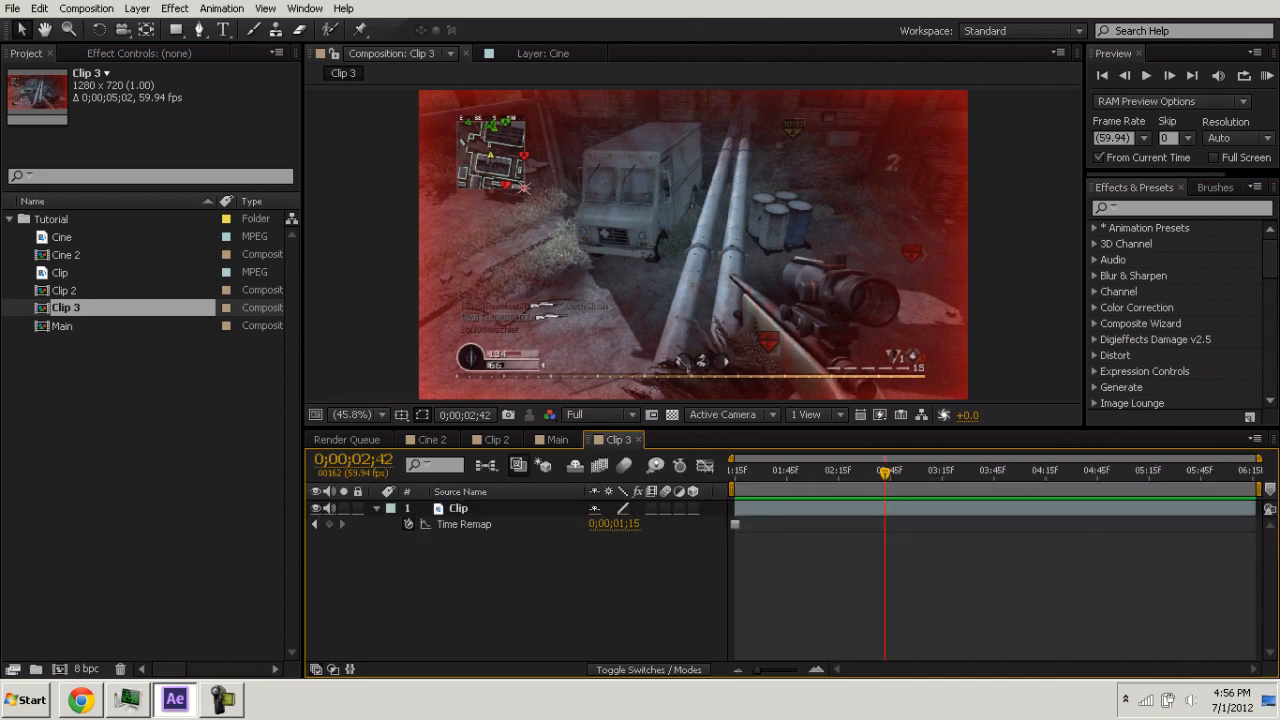
{"action": "left_click", "coordinate": [408, 524]}
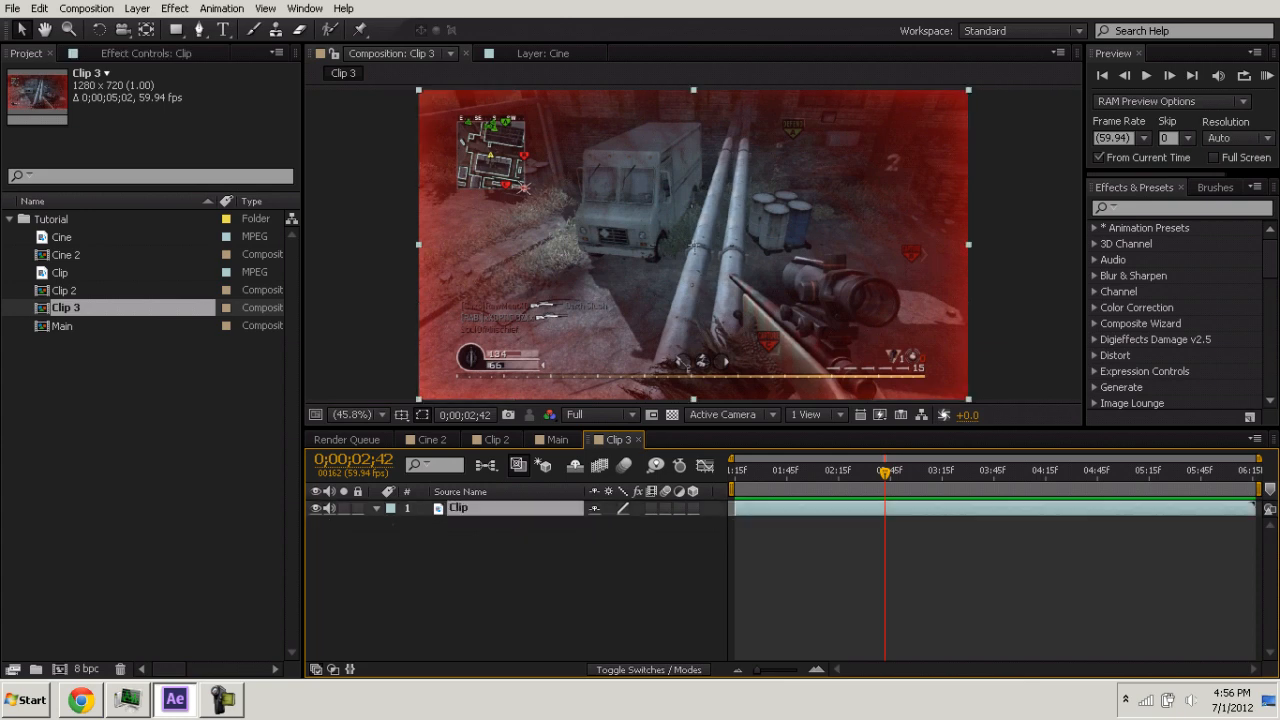
Add Clip 3 as the top layer of the Main composition, starting at 0;00;01;23, and mute its audio.
{"action": "left_click", "coordinate": [557, 440]}
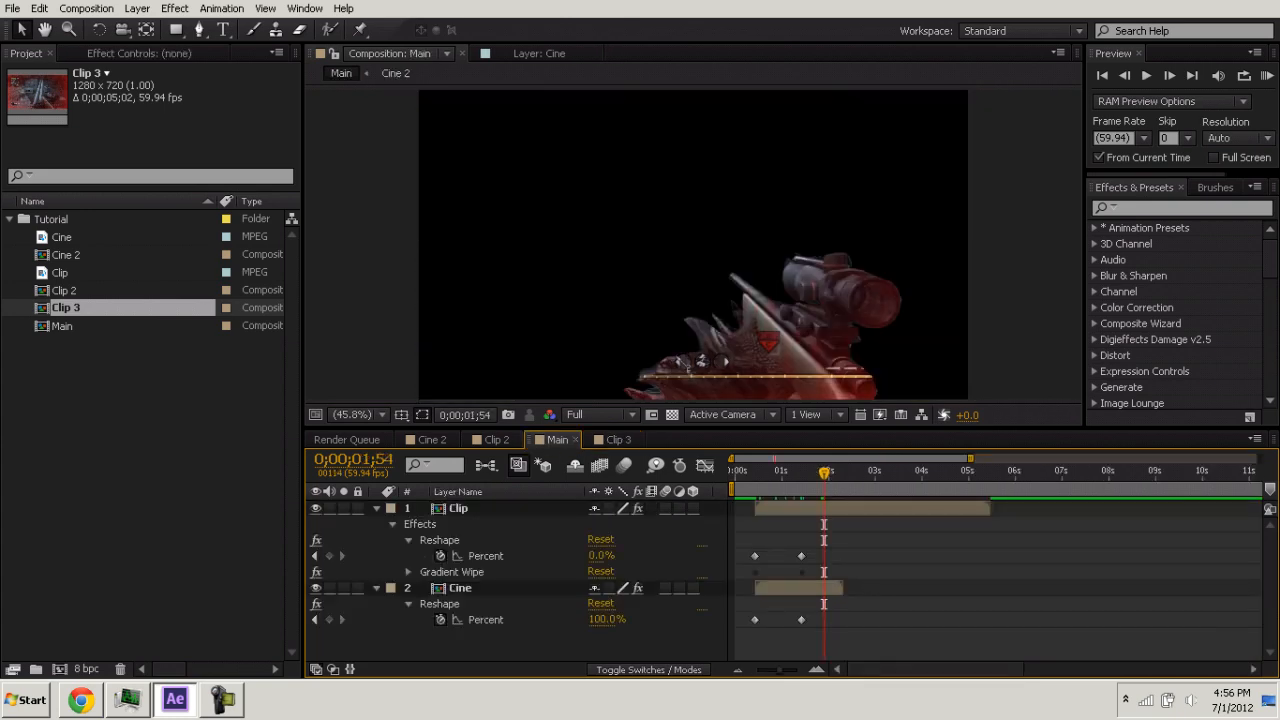
{"action": "mouse_move", "coordinate": [66, 308]}
{"action": "left_mouse_down"}
{"action": "mouse_move", "coordinate": [311, 383]}
{"action": "mouse_move", "coordinate": [480, 480]}
{"action": "mouse_move", "coordinate": [801, 503]}
{"action": "left_mouse_up"}
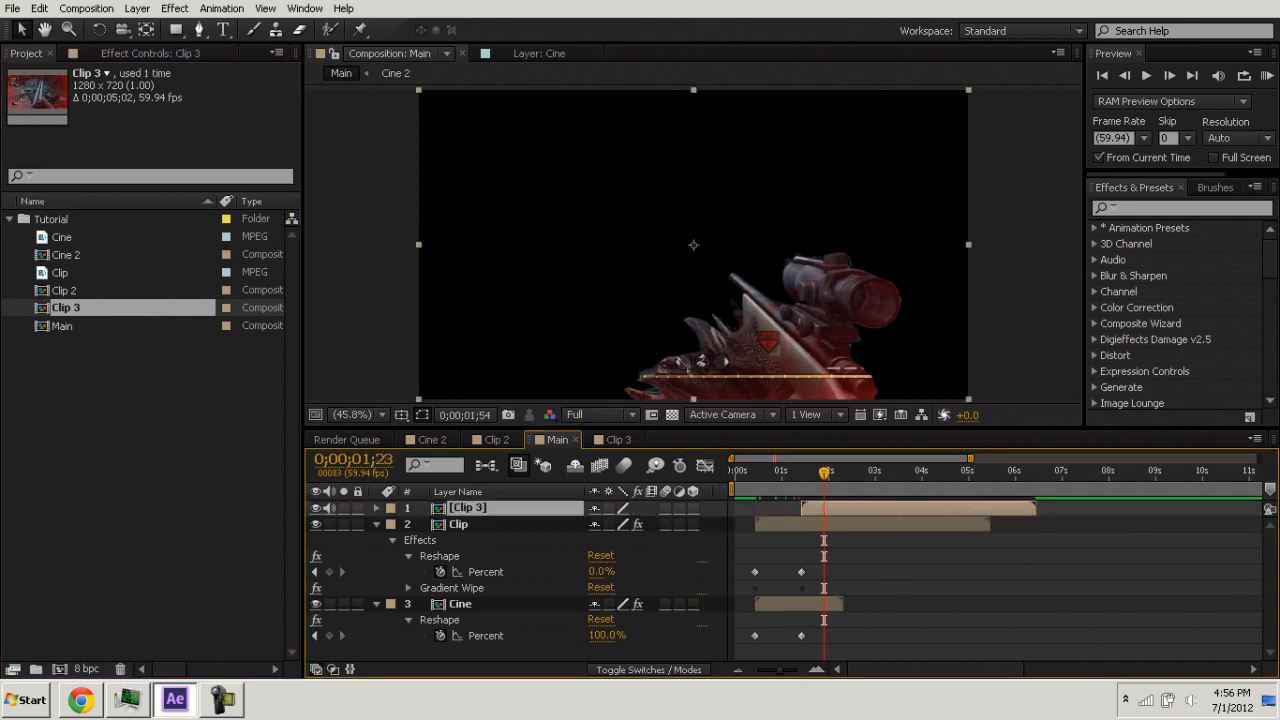
{"action": "key", "text": "j"}
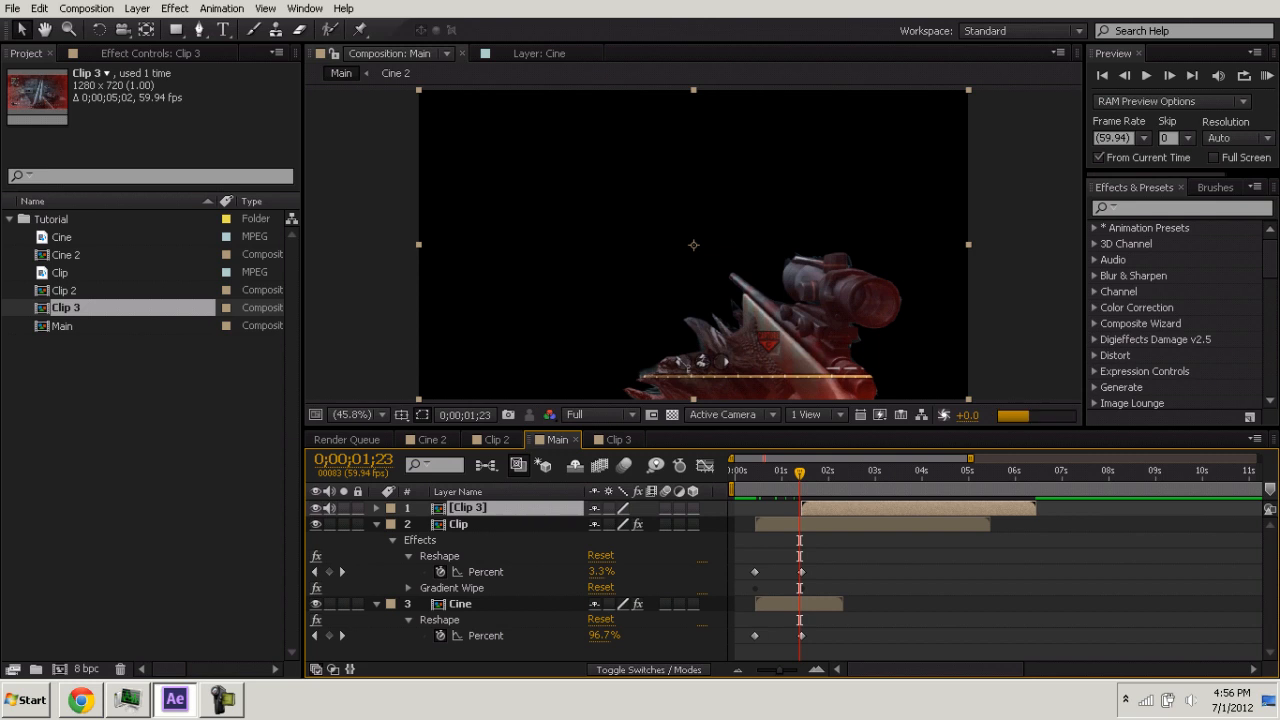
{"action": "left_click", "coordinate": [329, 508]}
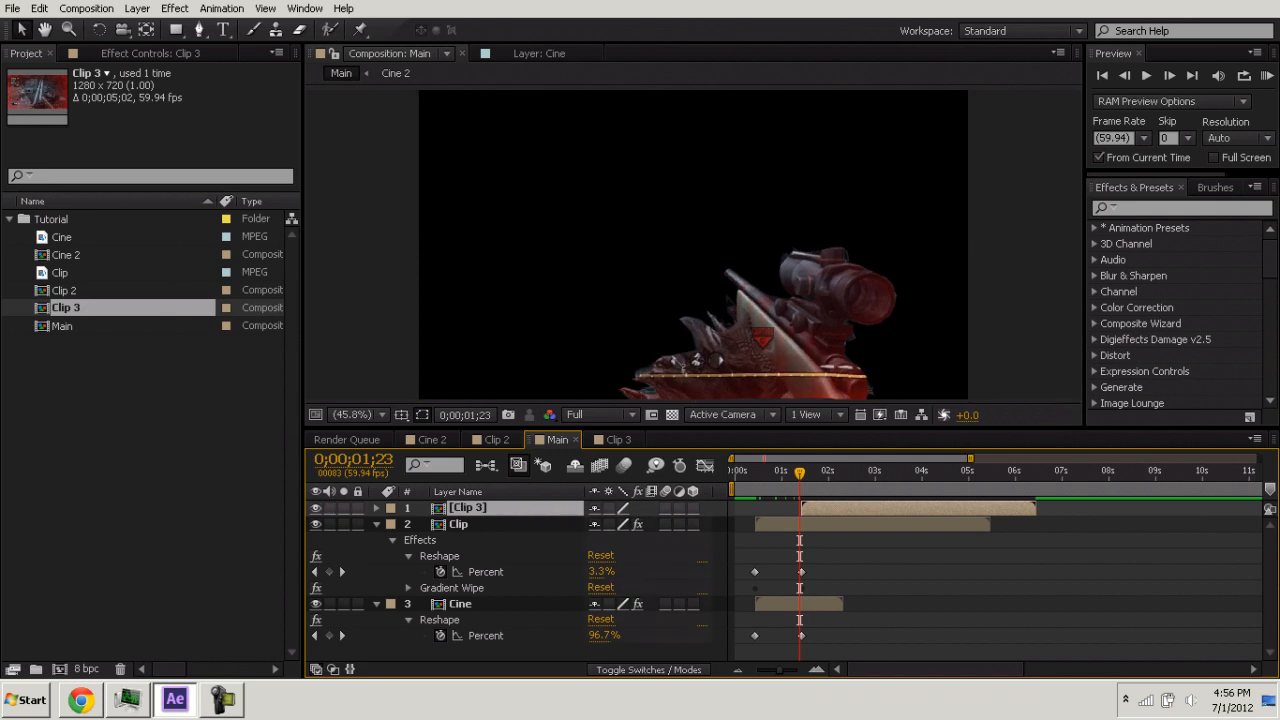
Set the composition's display resolution to Half and RAM preview the morph running into the full Clip 3 footage.
{"action": "left_click_drag", "start_coordinate": [801, 474], "coordinate": [878, 473]}
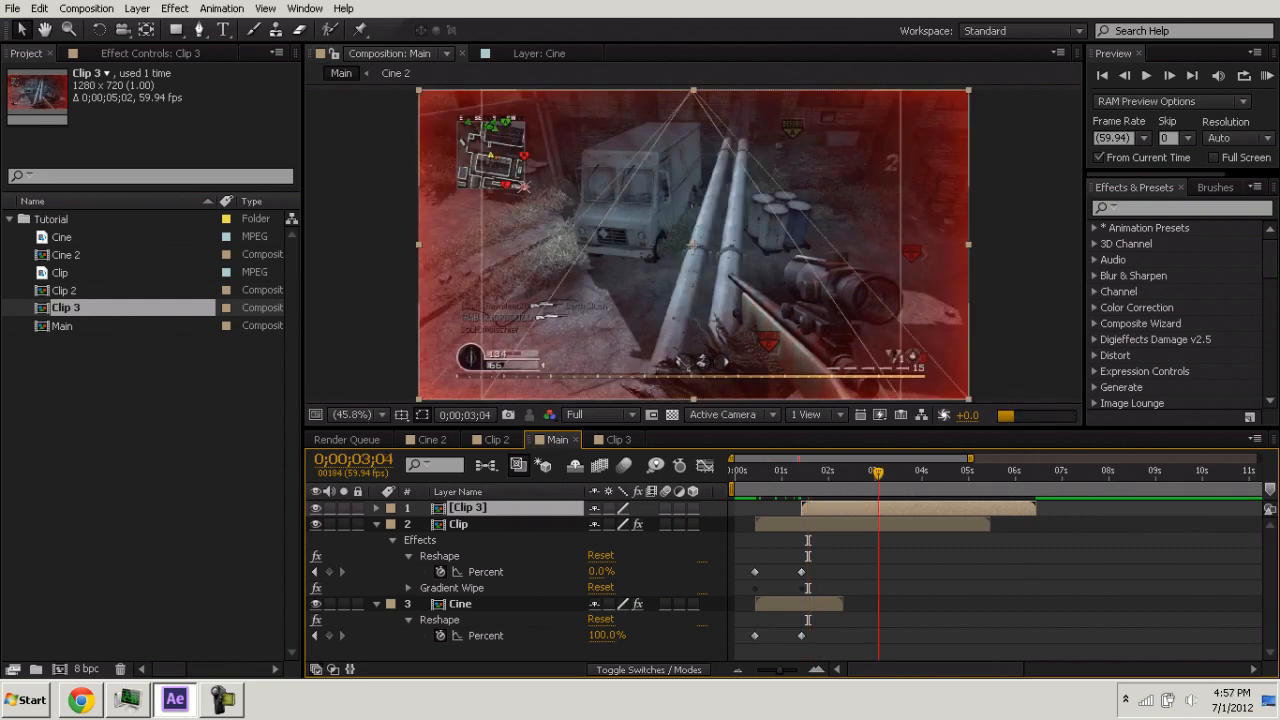
{"action": "left_click", "coordinate": [600, 414]}
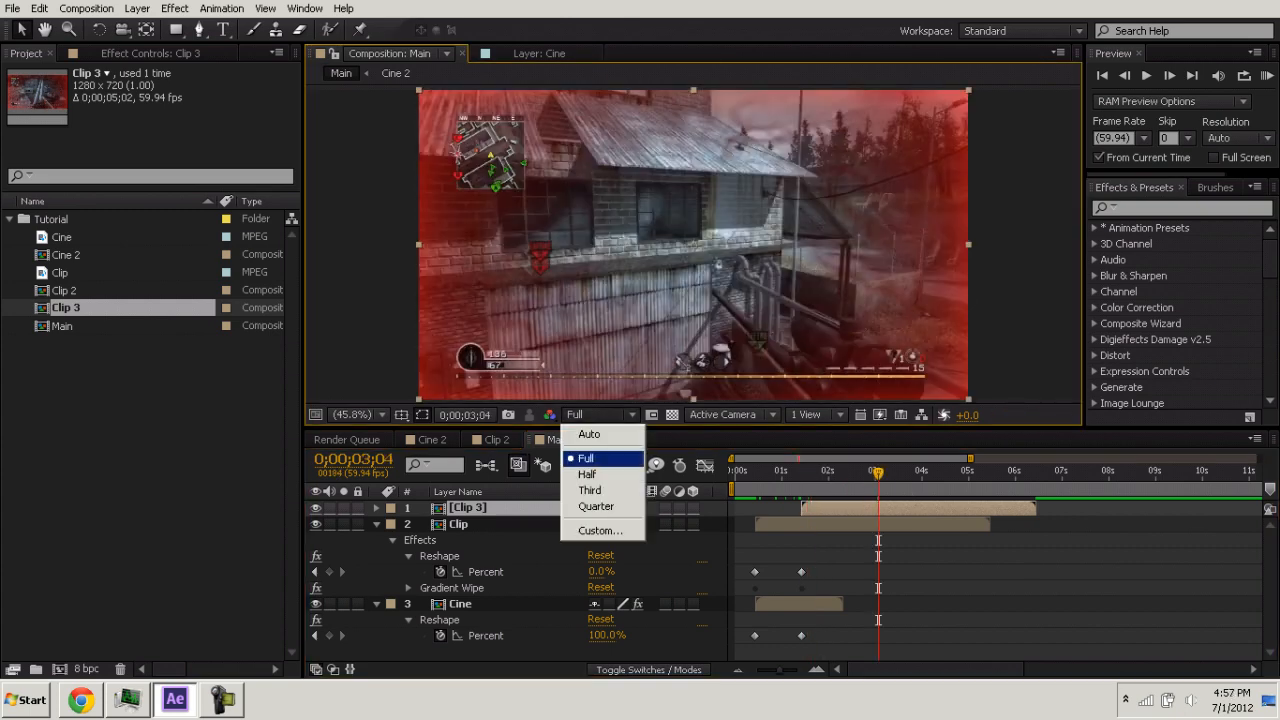
{"action": "left_click", "coordinate": [586, 474]}
{"action": "key", "text": "Home"}
{"action": "key", "text": "KP_0"}
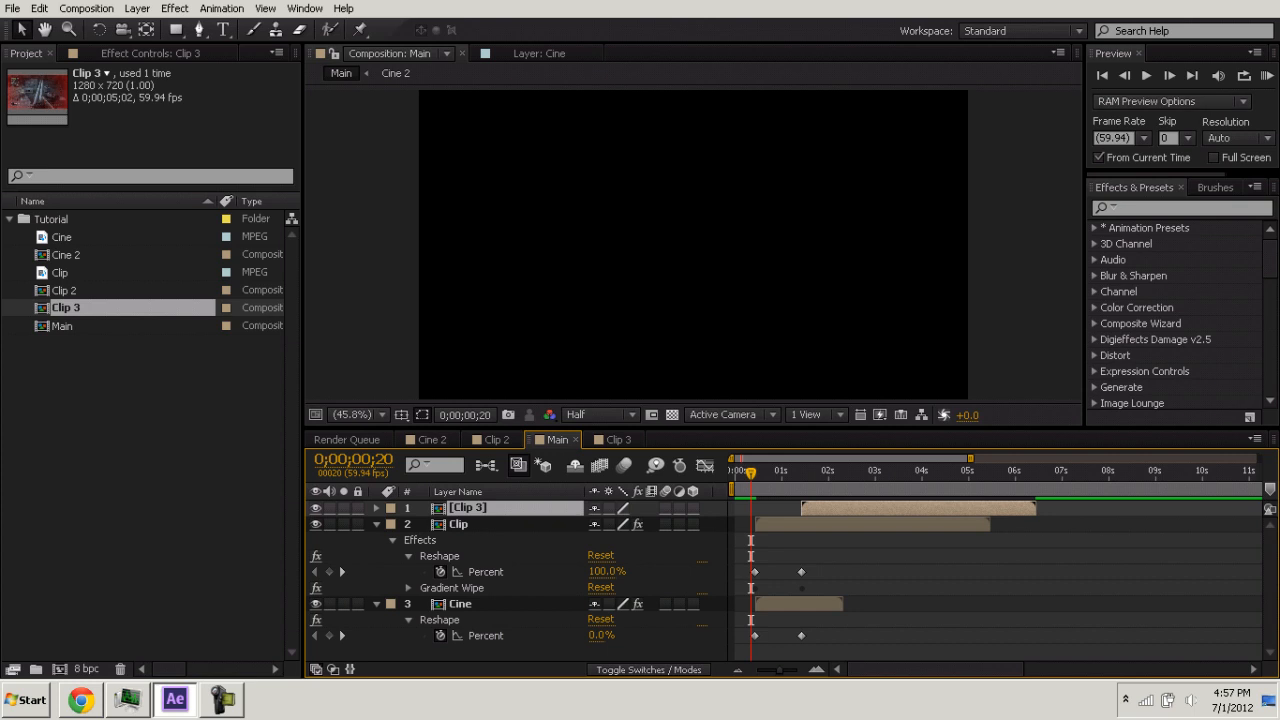
{"action": "left_click", "coordinate": [1267, 76]}
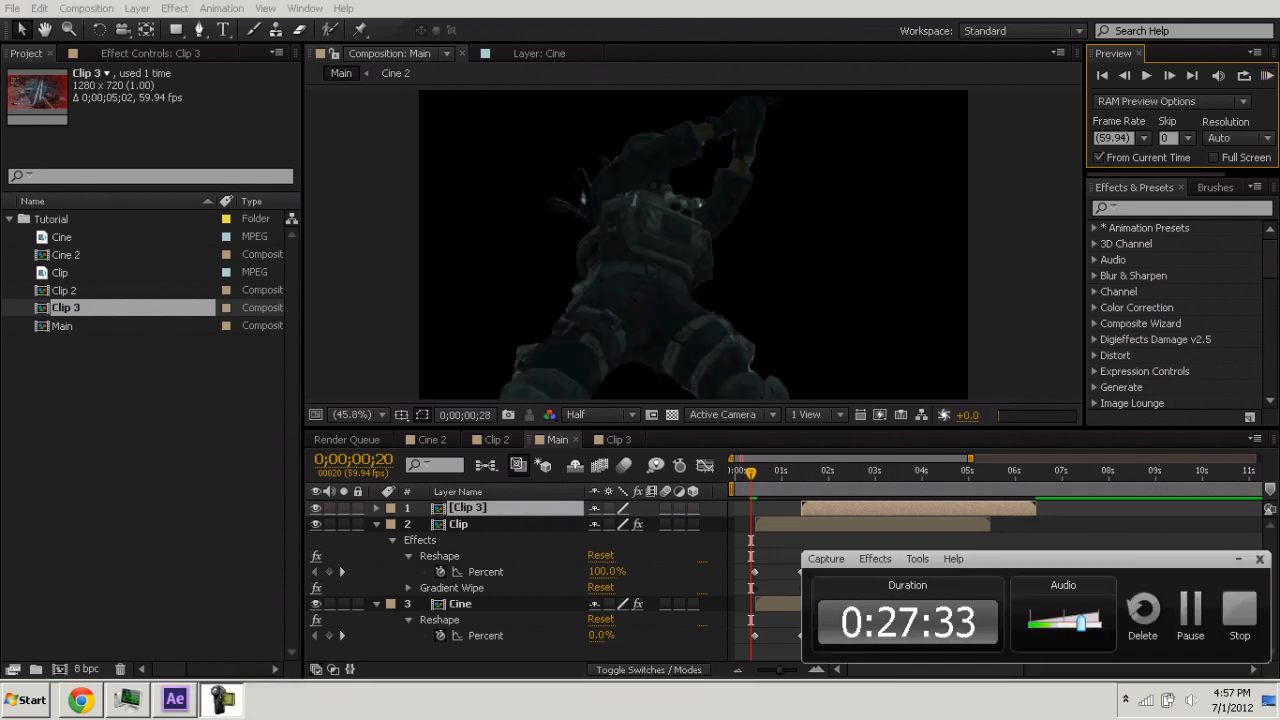
{"action": "key", "text": "space"}
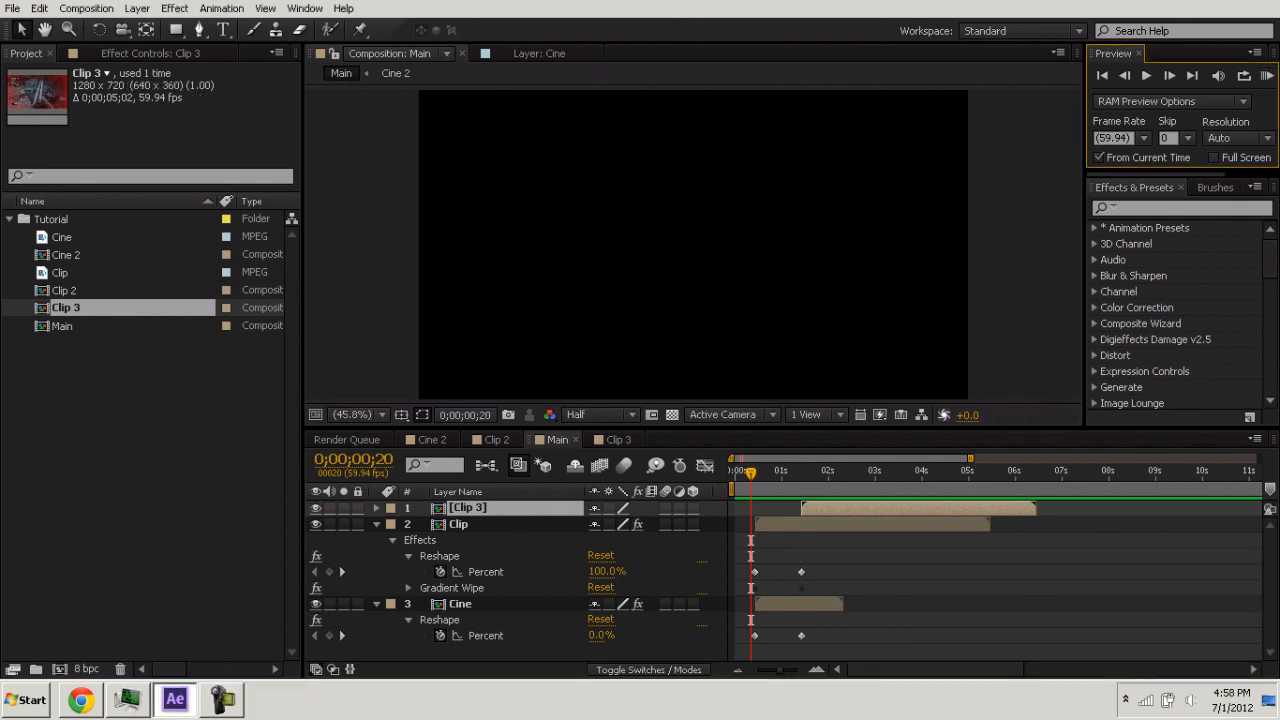
{"action": "left_click", "coordinate": [1267, 76]}
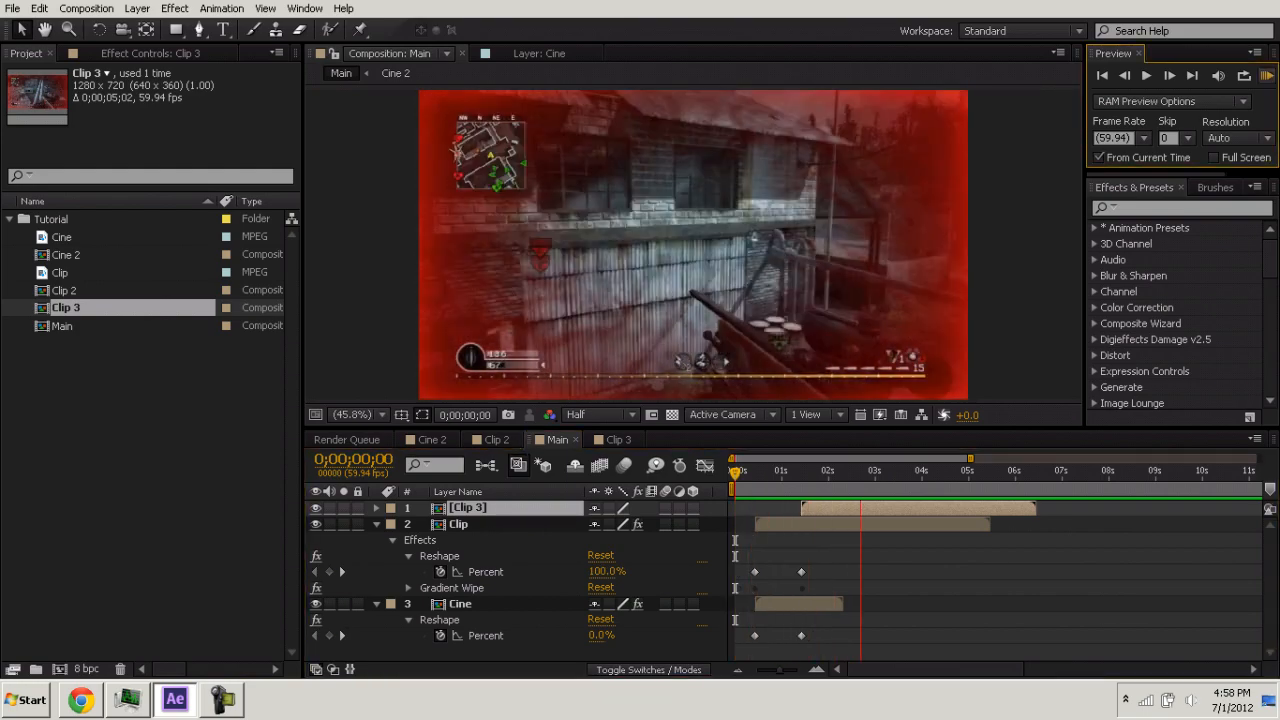
{"action": "key", "text": "space"}
{"action": "key", "text": "space"}
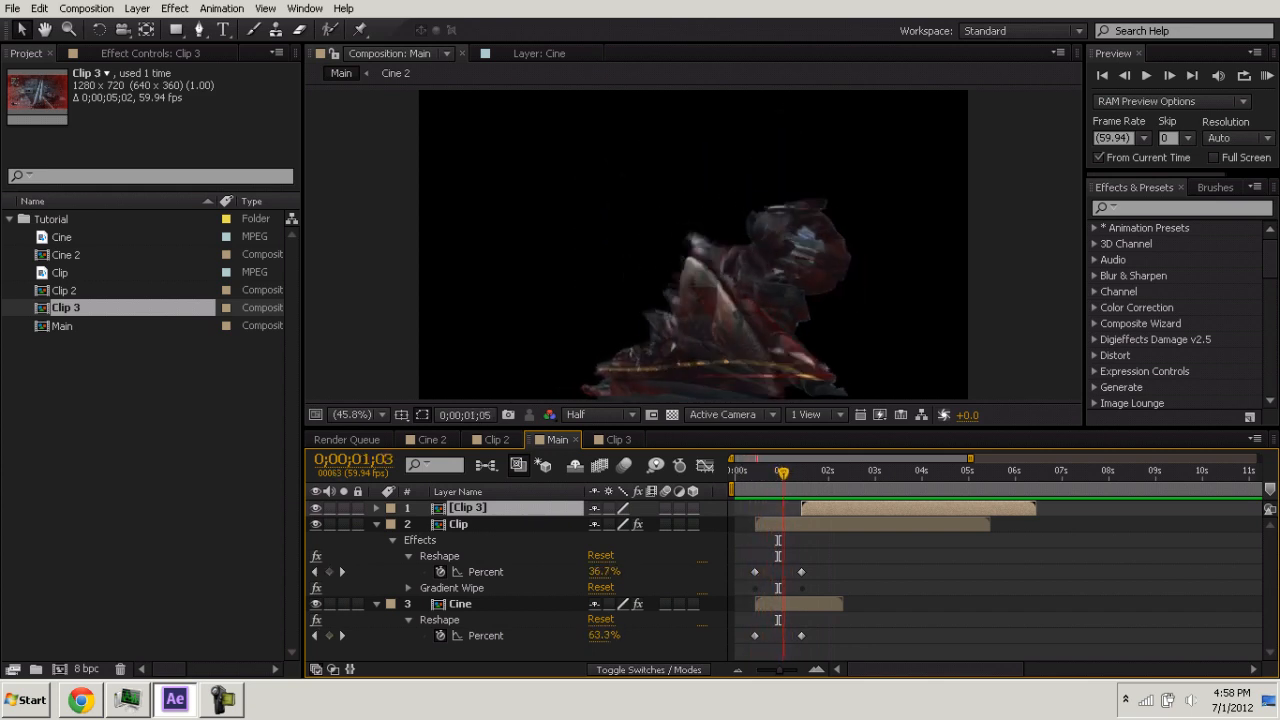
Examine the Reshape Elasticity options on the Clip and Cine layers, leaving both on Stiff.
{"action": "left_click", "coordinate": [460, 524]}
{"action": "left_click", "coordinate": [150, 54]}
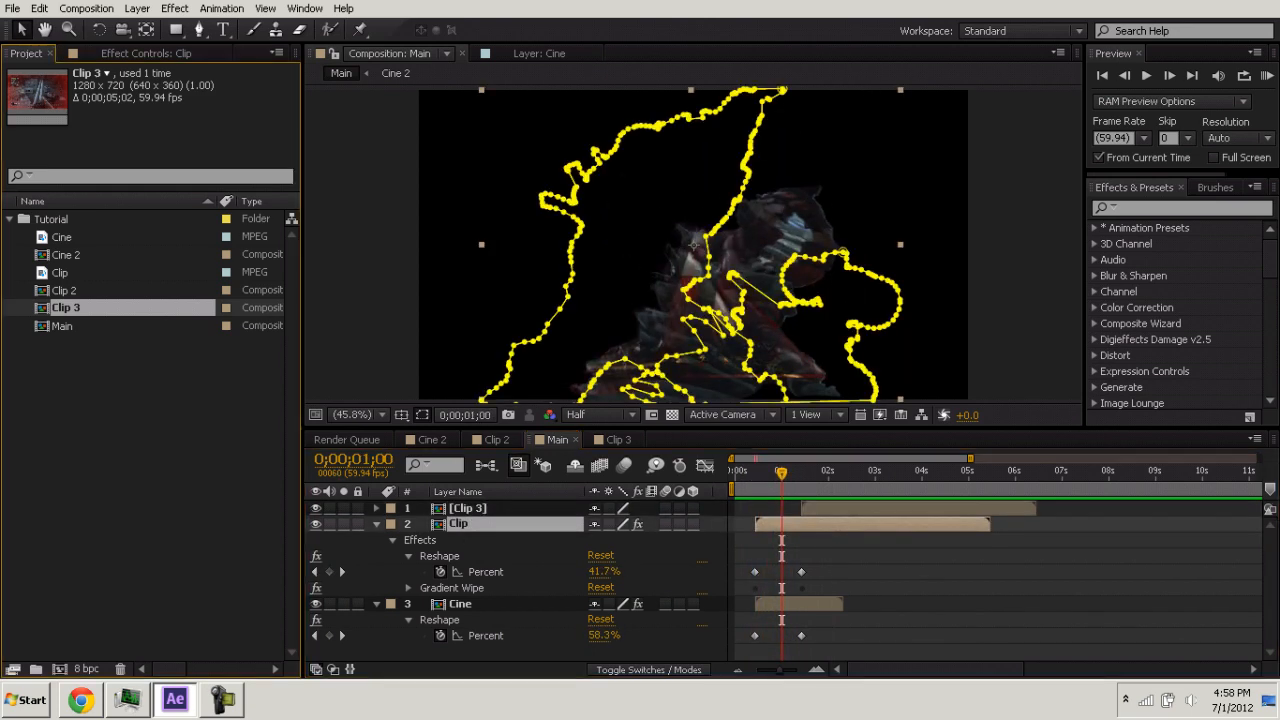
{"action": "left_click", "coordinate": [222, 169]}
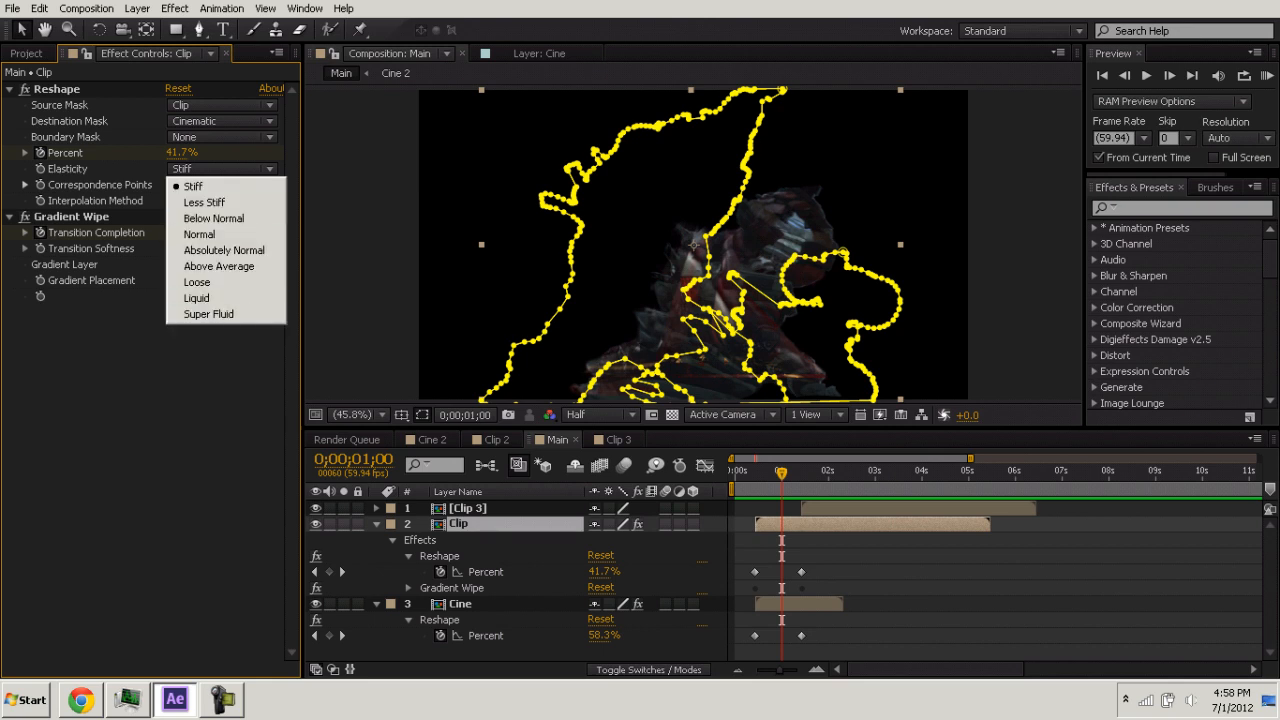
{"action": "left_click", "coordinate": [460, 604]}
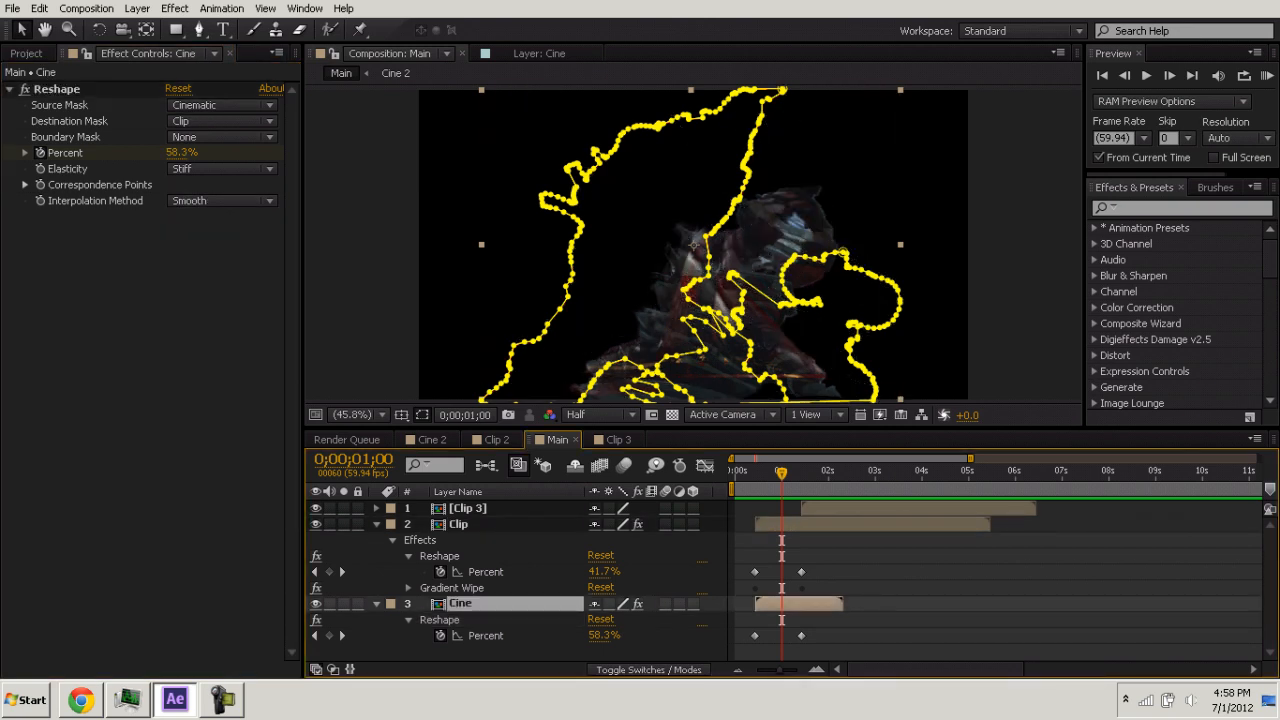
{"action": "left_click", "coordinate": [222, 169]}
{"action": "left_click", "coordinate": [222, 169]}
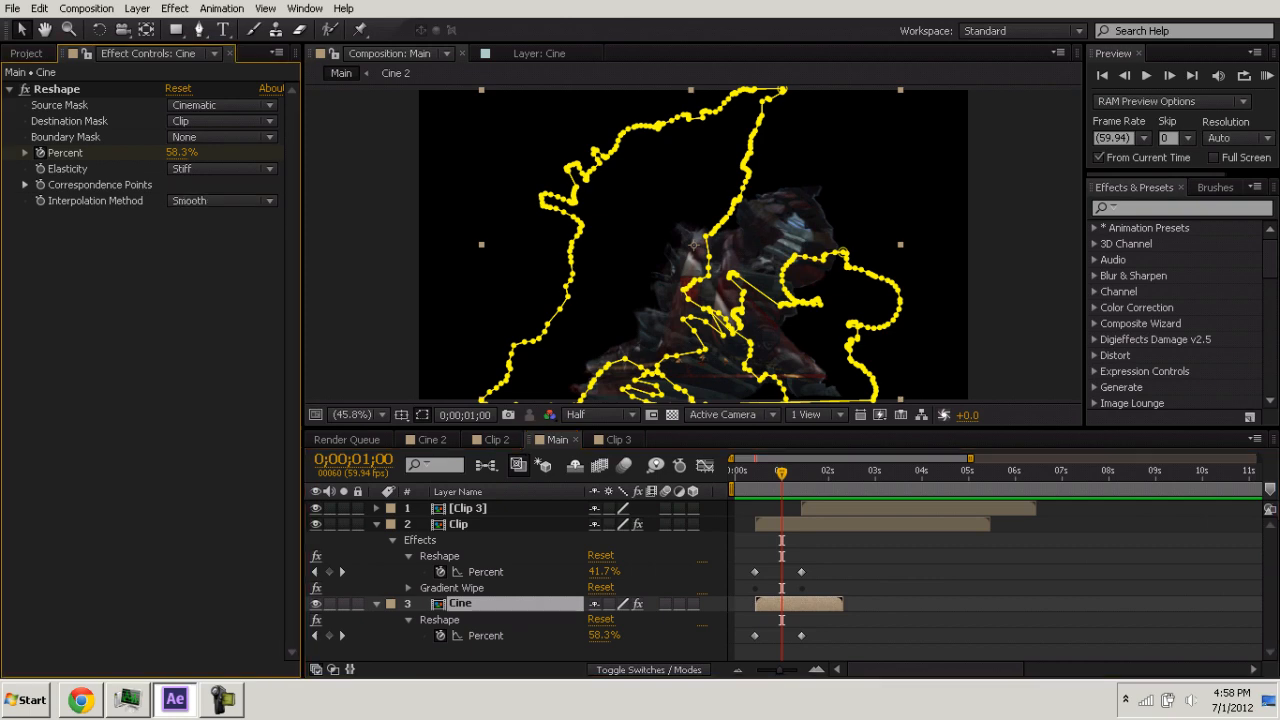
Preview Main between the first Reshape keyframe and 0;00;01;45 to examine the start of the morph and the switch to Clip 3.
{"action": "mouse_move", "coordinate": [759, 472]}
{"action": "left_mouse_down"}
{"action": "mouse_move", "coordinate": [821, 472]}
{"action": "mouse_move", "coordinate": [757, 472]}
{"action": "left_mouse_up"}
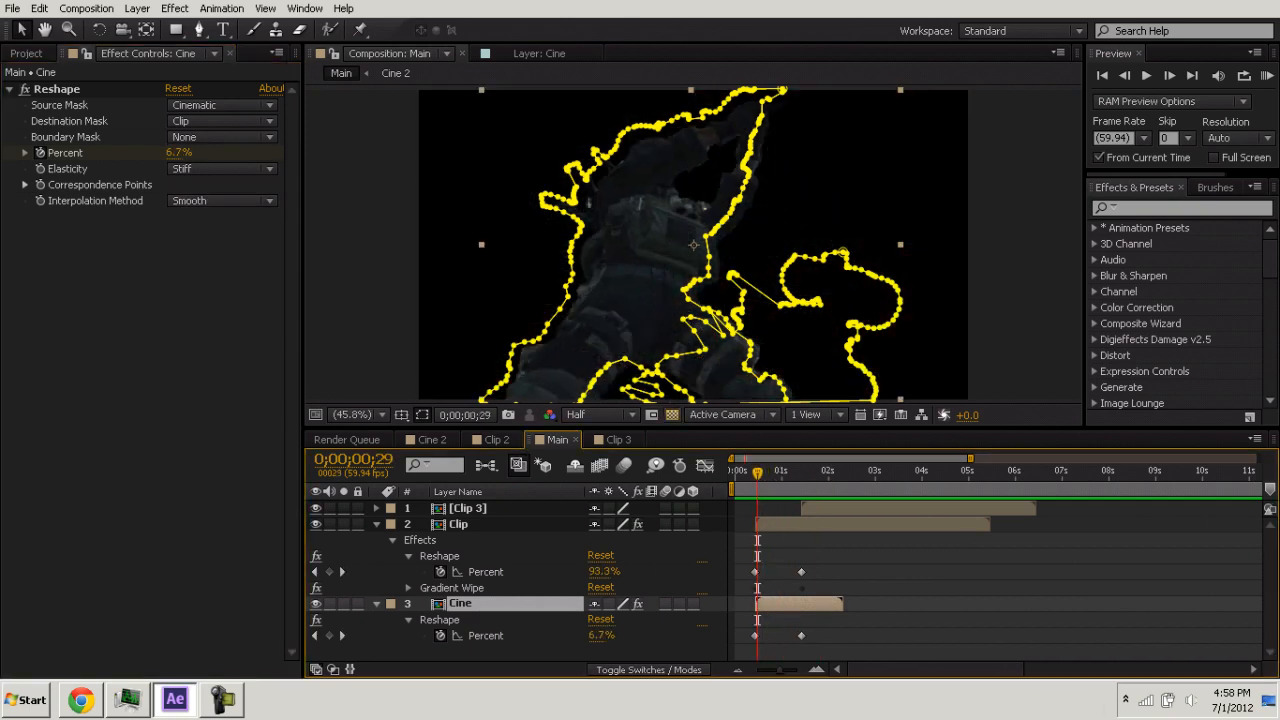
{"action": "left_click", "coordinate": [385, 290]}
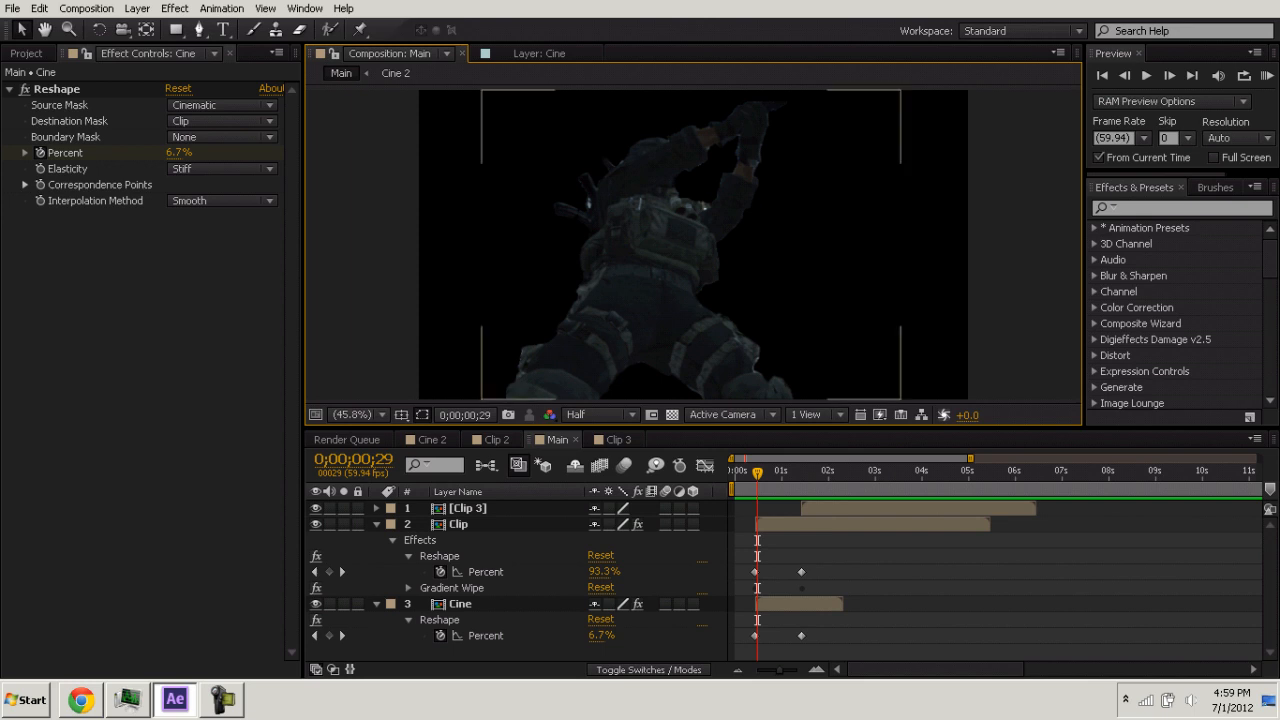
{"action": "left_click_drag", "start_coordinate": [757, 472], "coordinate": [816, 472]}
{"action": "key", "text": "space"}
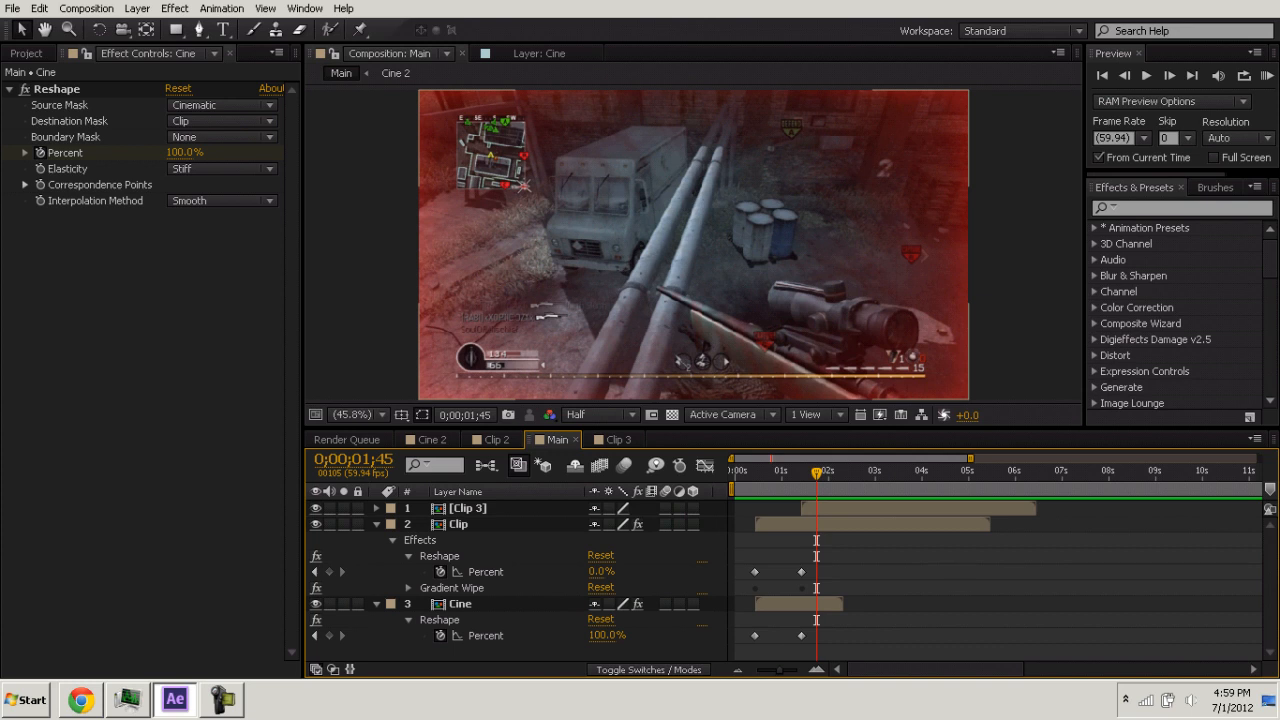
{"action": "left_click_drag", "start_coordinate": [816, 473], "coordinate": [755, 473]}
{"action": "key", "text": "Page_Down"}
{"action": "key", "text": "Page_Down"}
{"action": "key", "text": "Page_Down"}
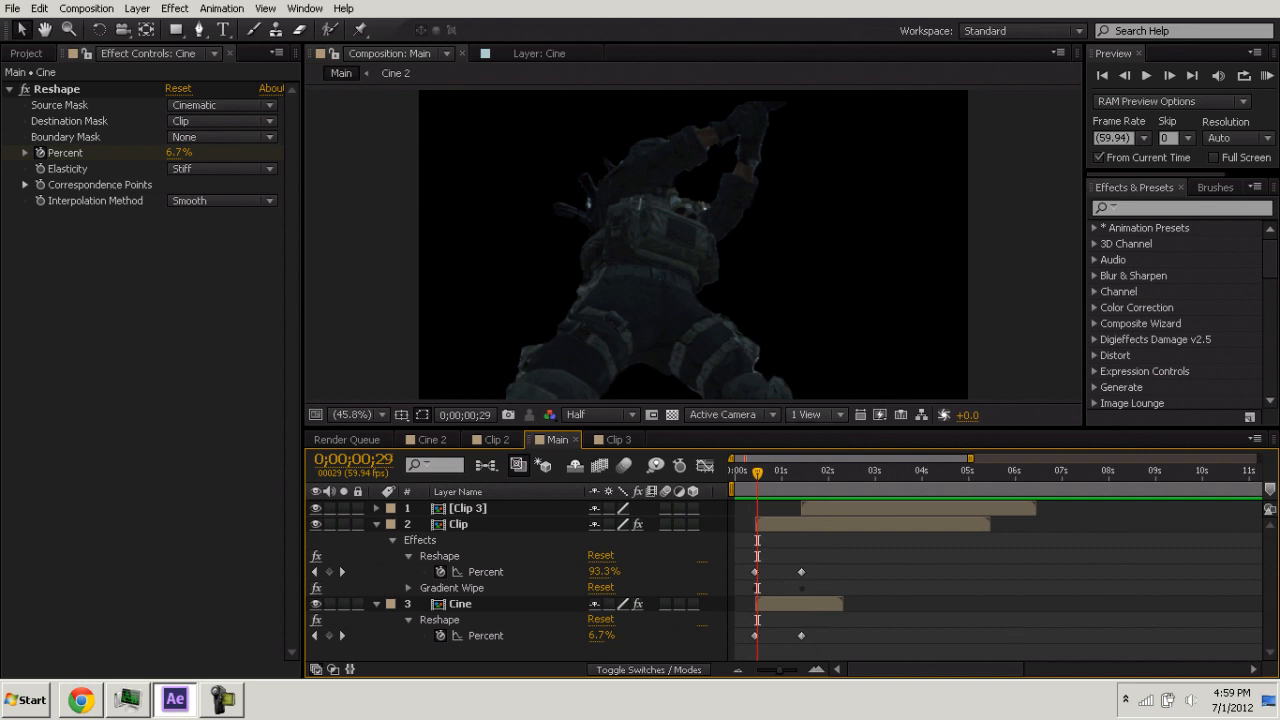
{"action": "key", "text": "apostrophe"}
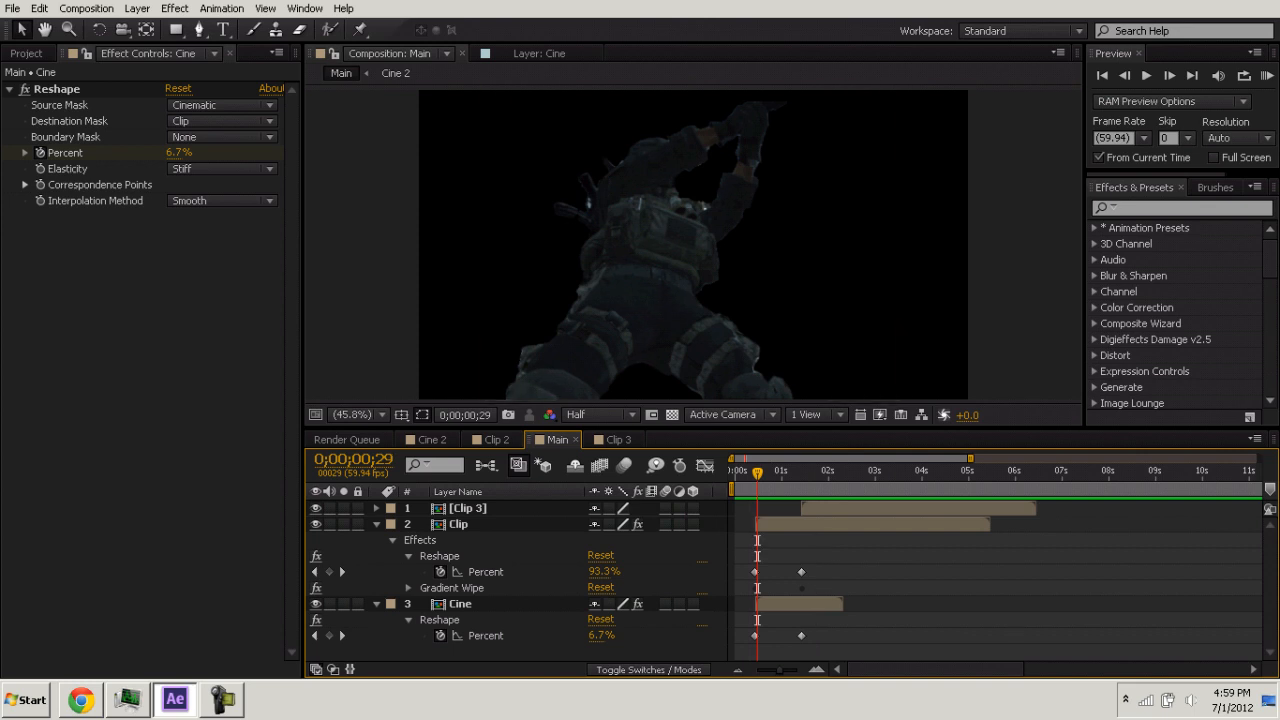